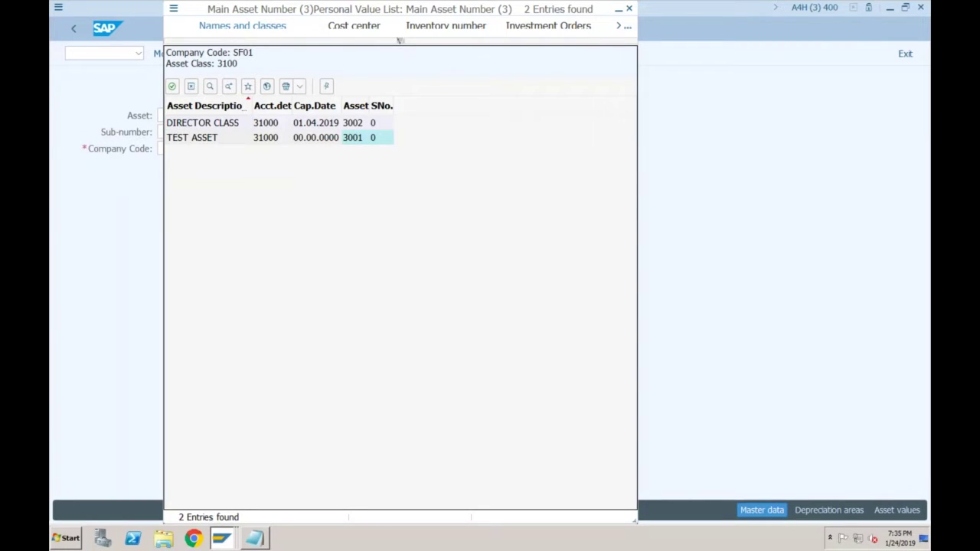
Choose the Director Class asset 3002 from the value list and display its master data
drag(400, 40, 399, 39)
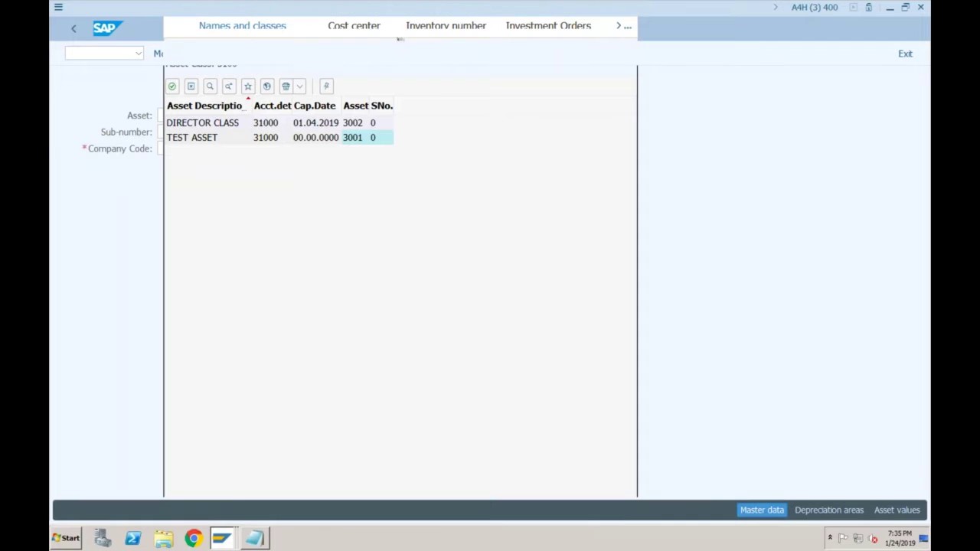
key(Return)
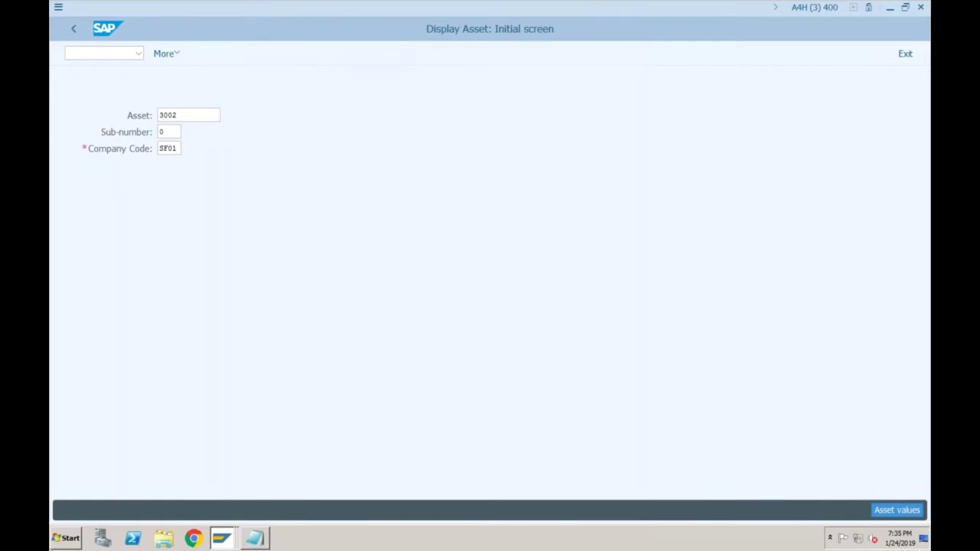
key(Return)
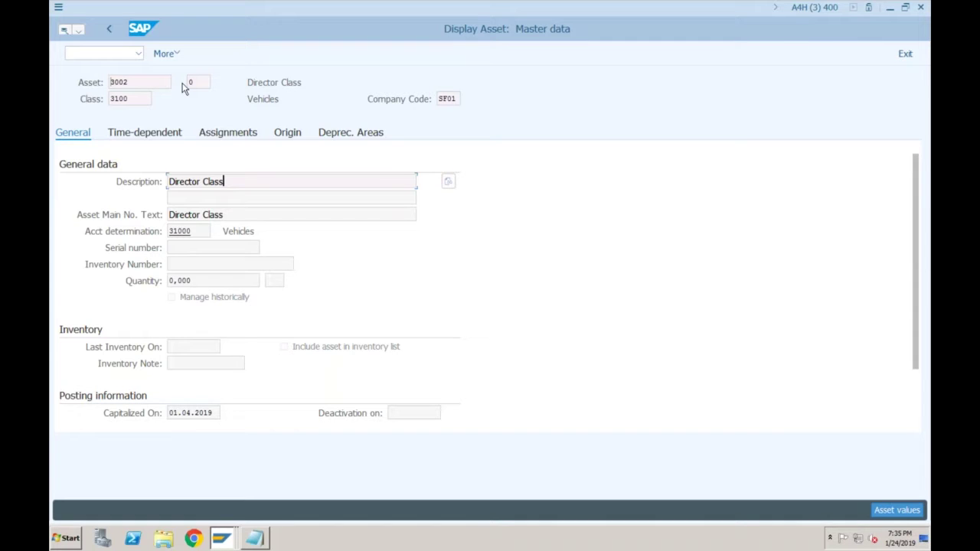
click(165, 54)
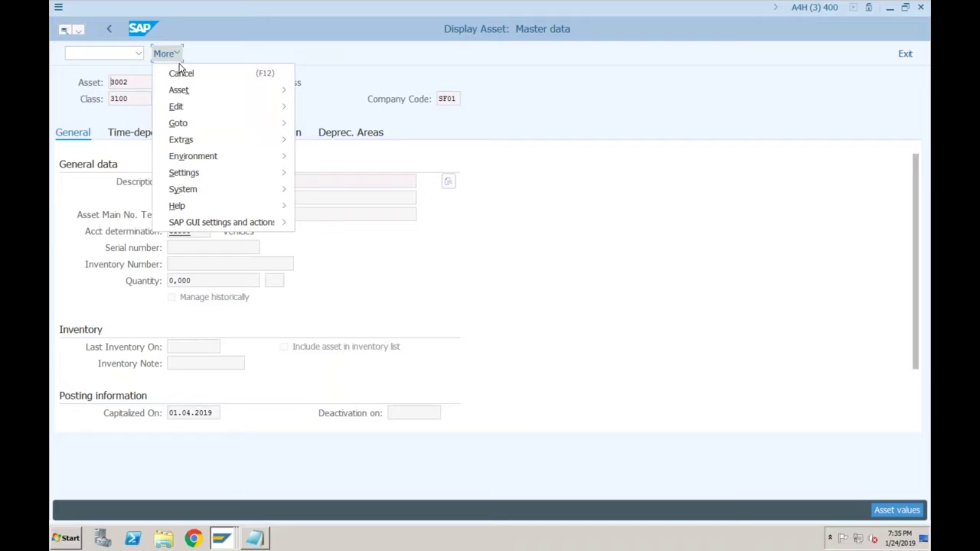
mouse_move(222, 95)
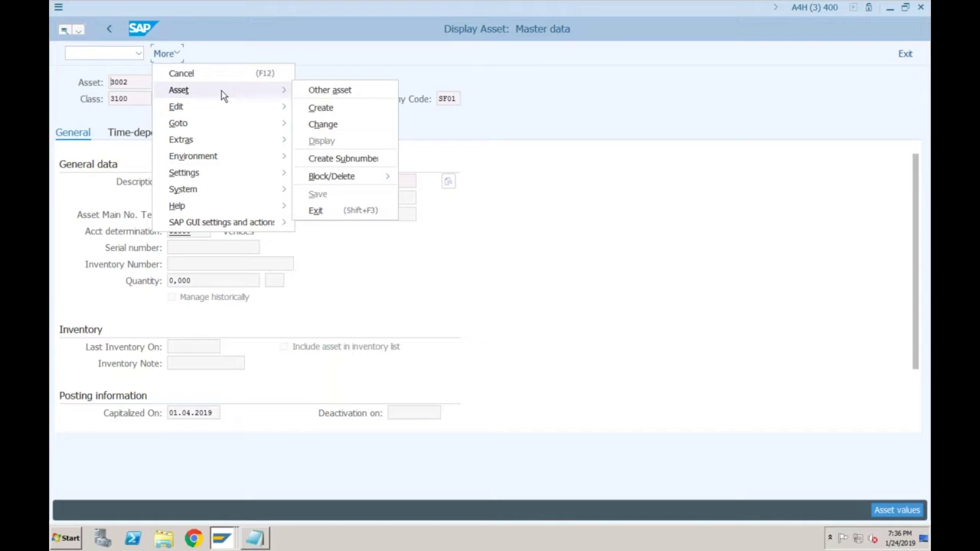
click(314, 61)
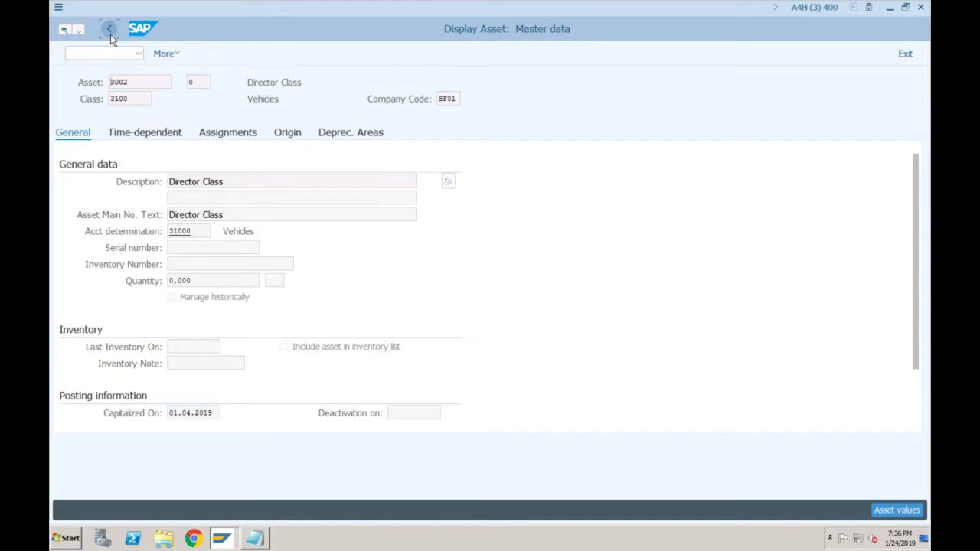
click(110, 32)
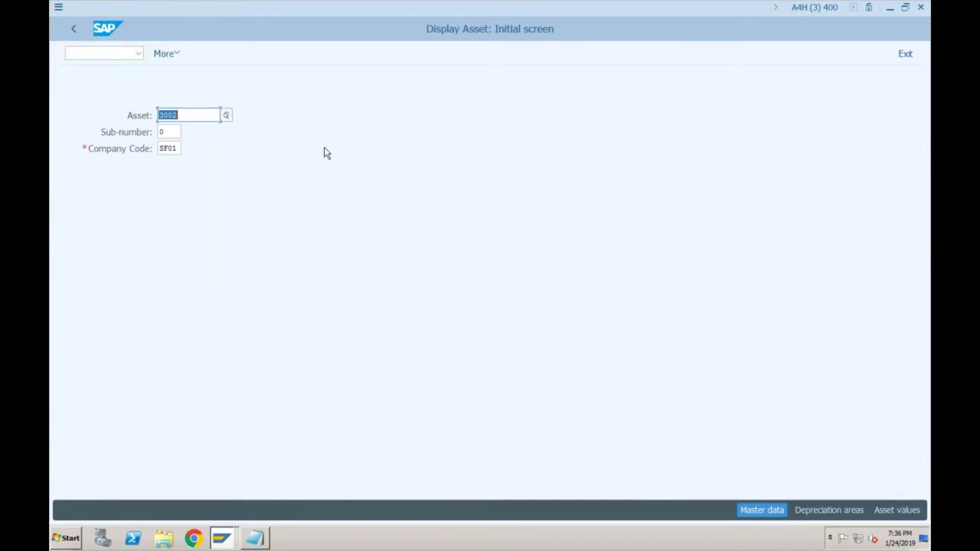
key(Return)
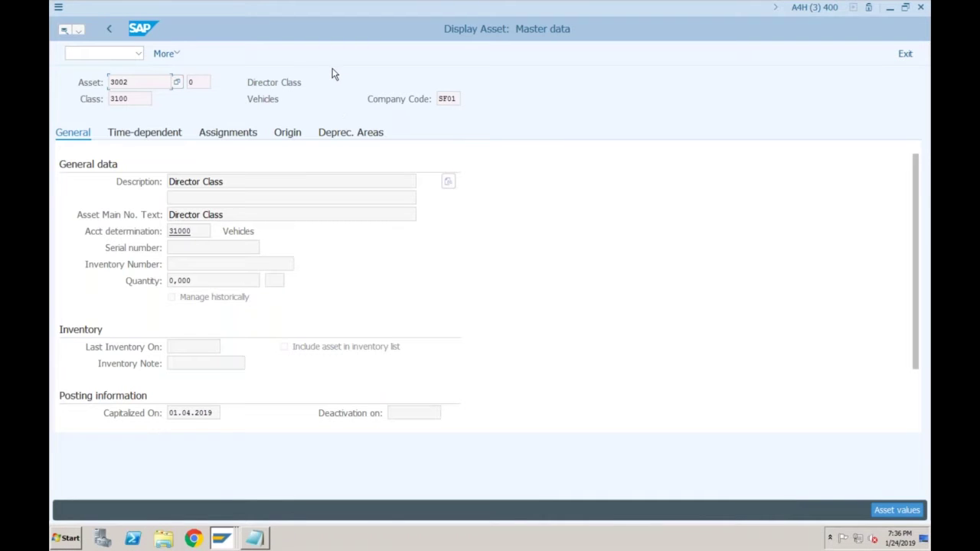
View the depreciation areas of asset 3002, and show its planned values for area 02 IFRS in the Asset Explorer
click(340, 138)
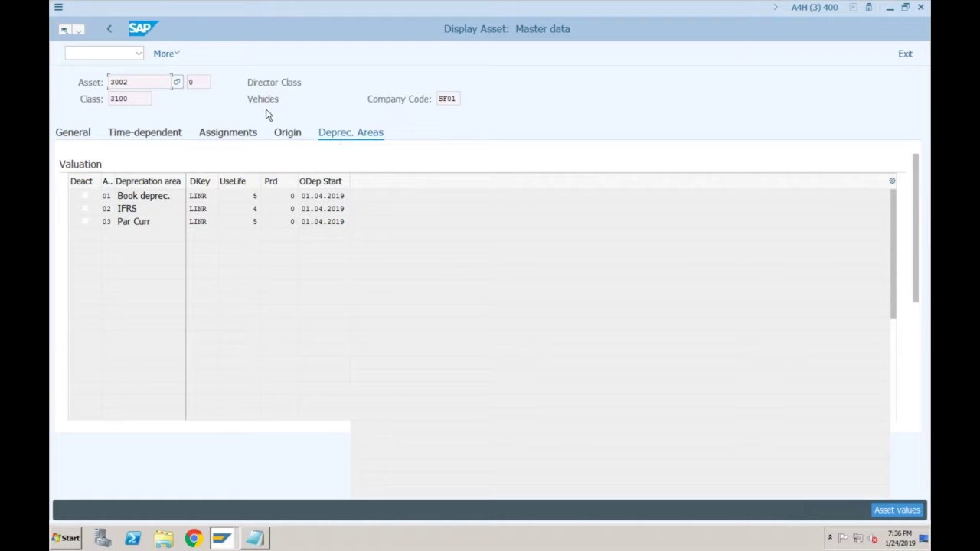
click(179, 55)
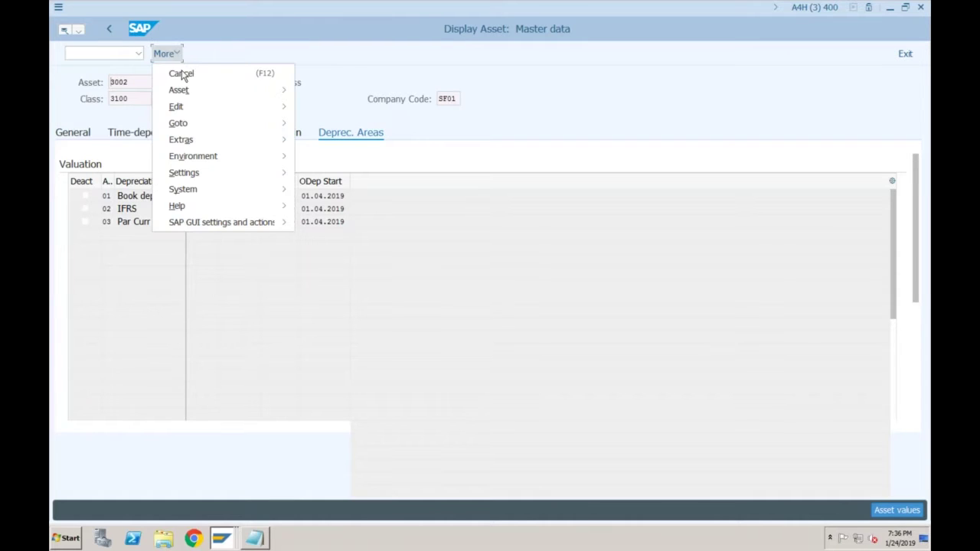
mouse_move(191, 129)
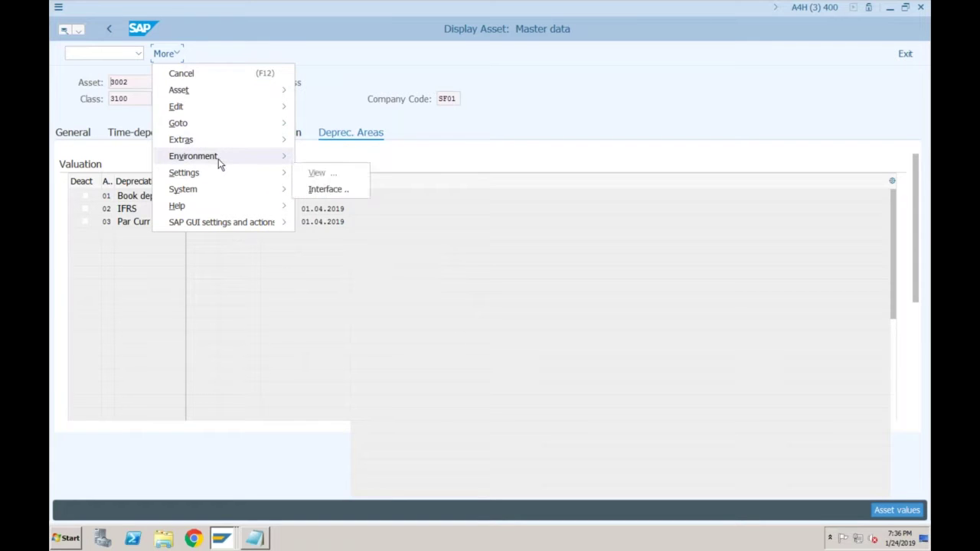
click(329, 156)
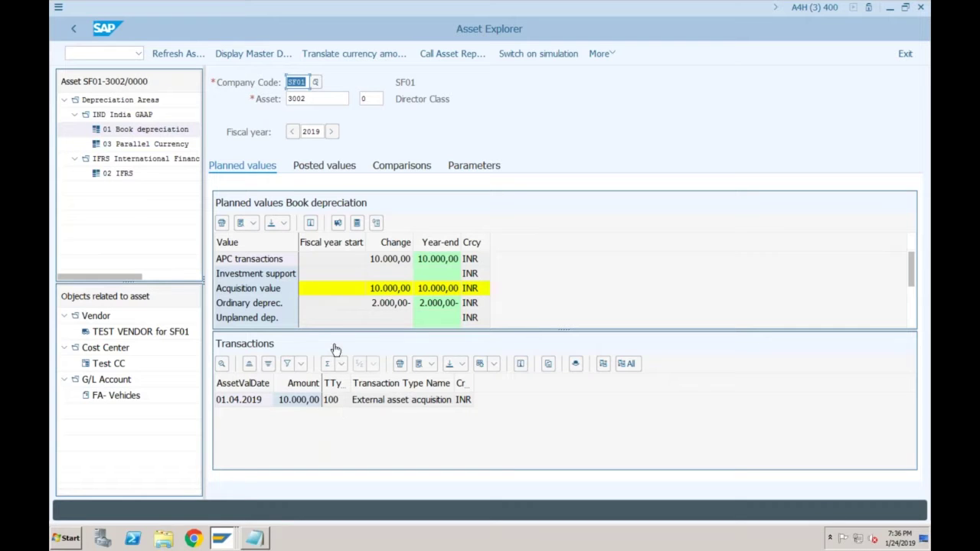
click(132, 175)
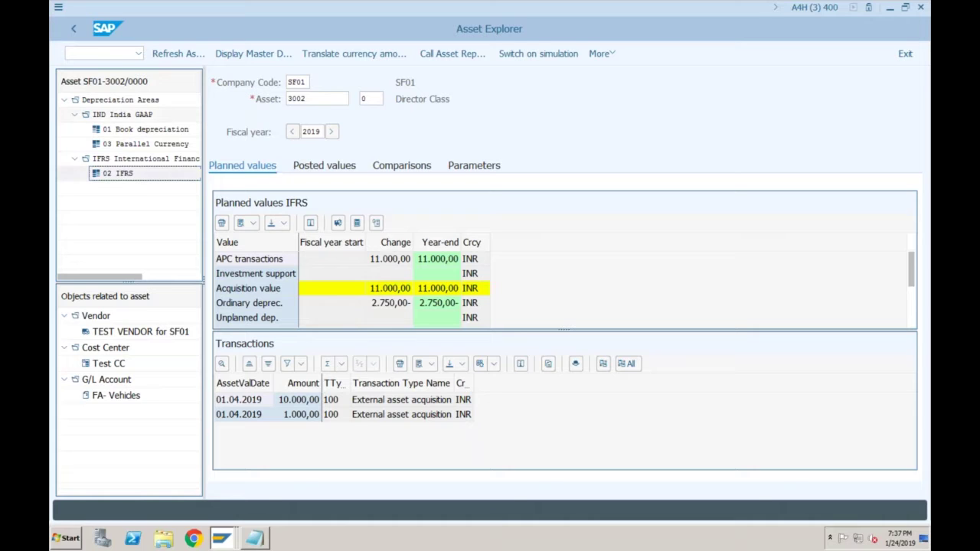
Leave the Asset Explorer and the asset display to return to the SAP Easy Access screen
click(77, 29)
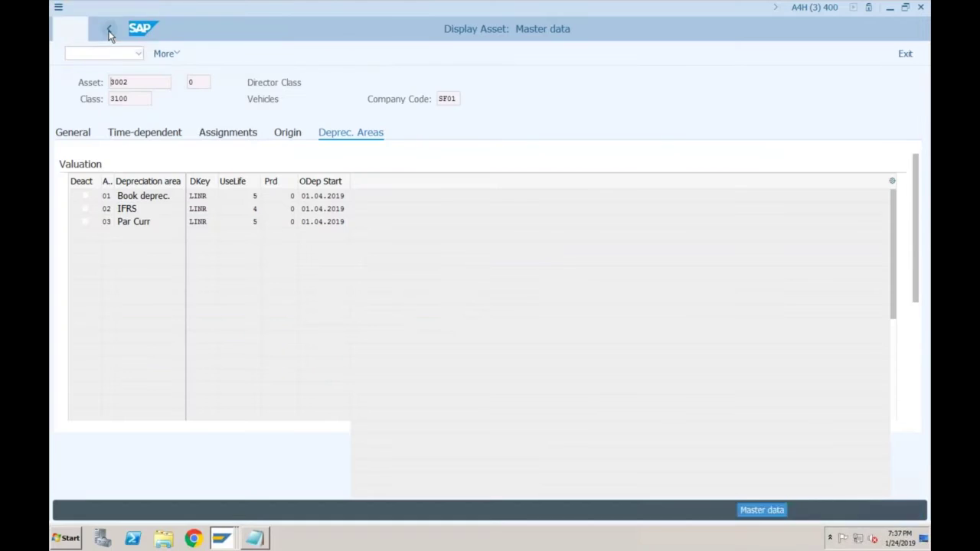
click(109, 31)
click(75, 34)
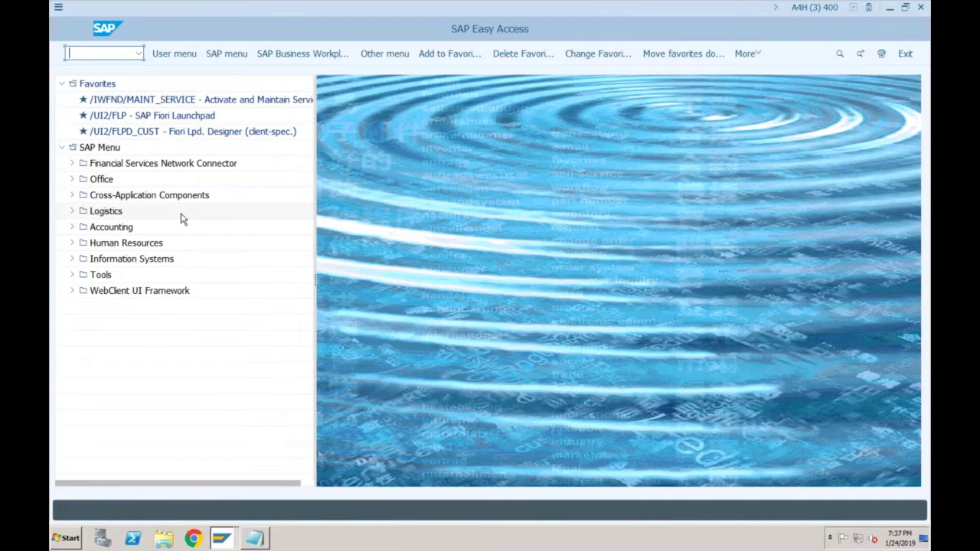
Expand the Posting folder of Fixed Assets under Accounting, Financial Accounting in the SAP Menu tree
click(72, 227)
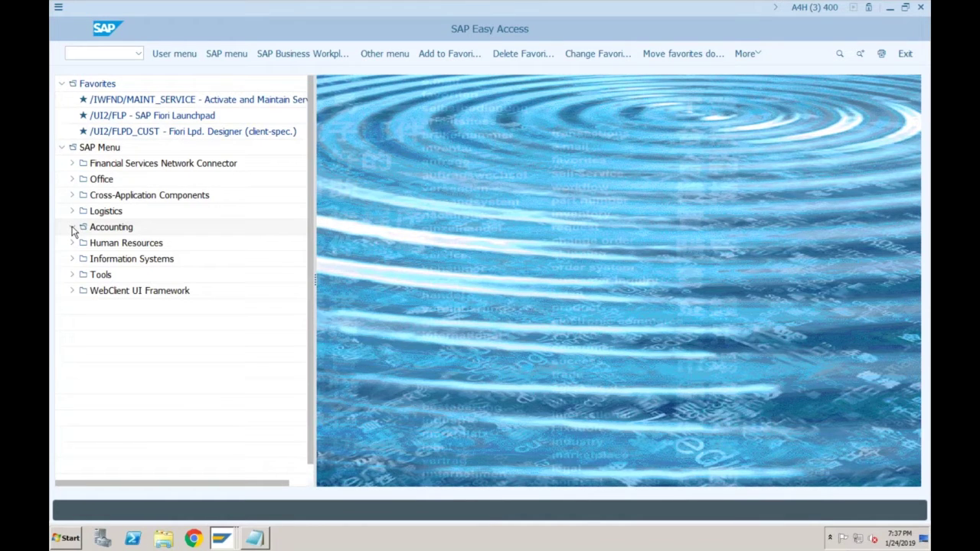
click(92, 322)
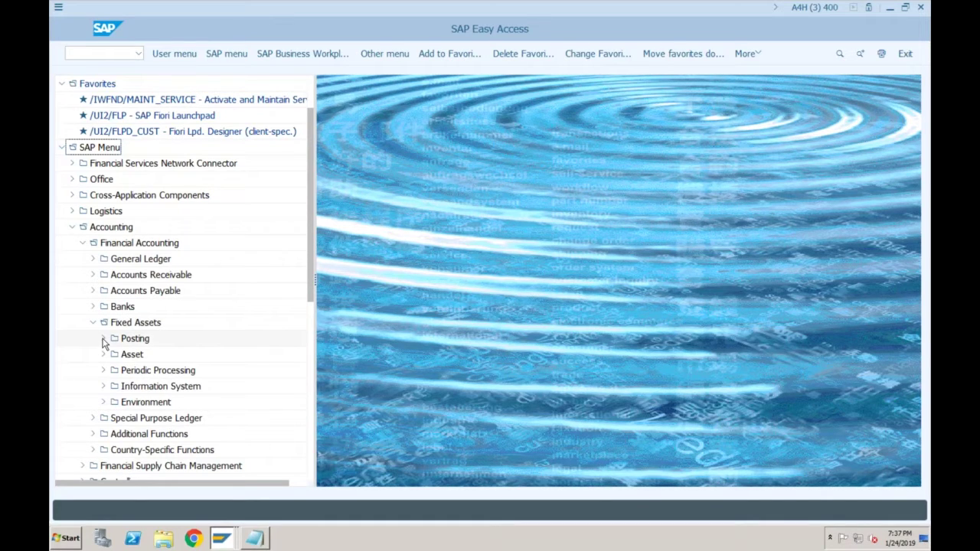
click(104, 339)
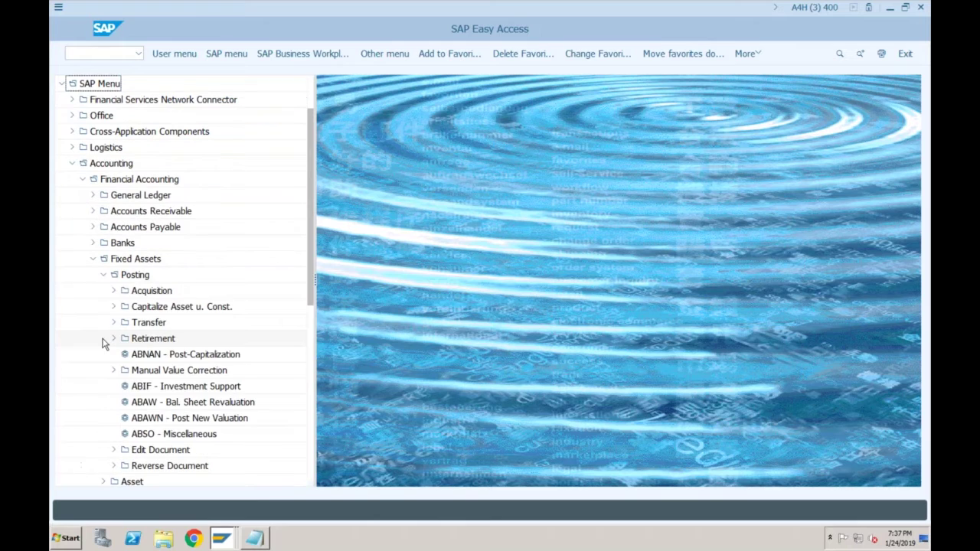
key(Up)
key(Up)
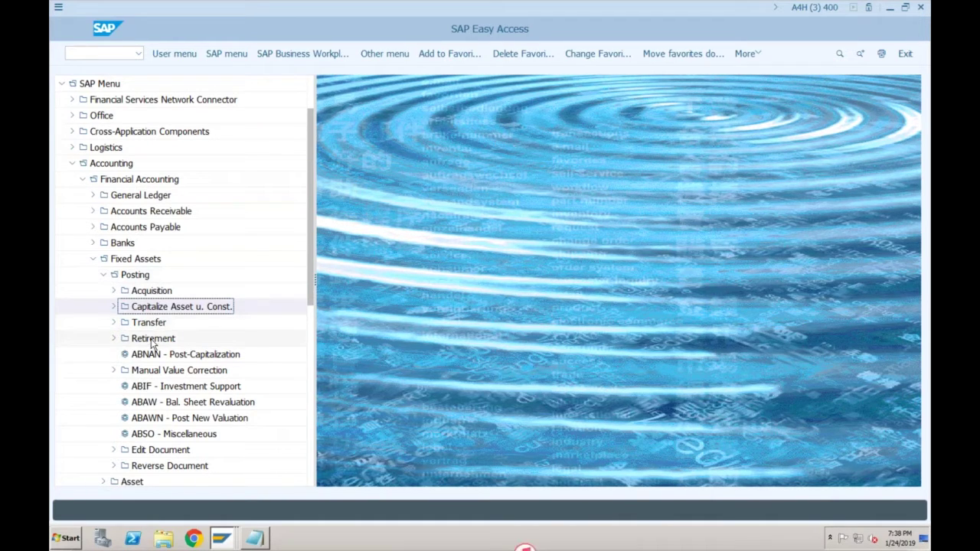
Start transaction F-92 - With Customer, found under Retirement, Retirement w/Revenue
click(114, 339)
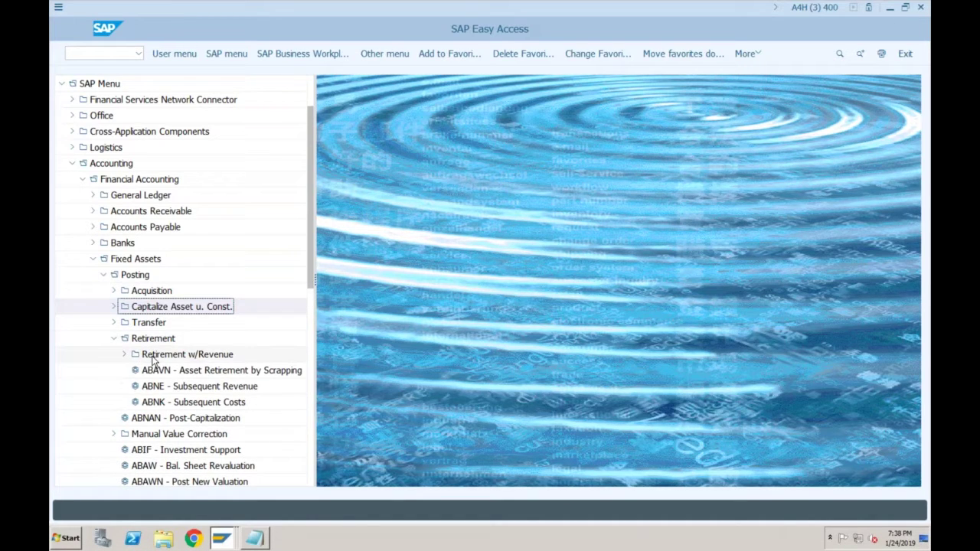
click(153, 357)
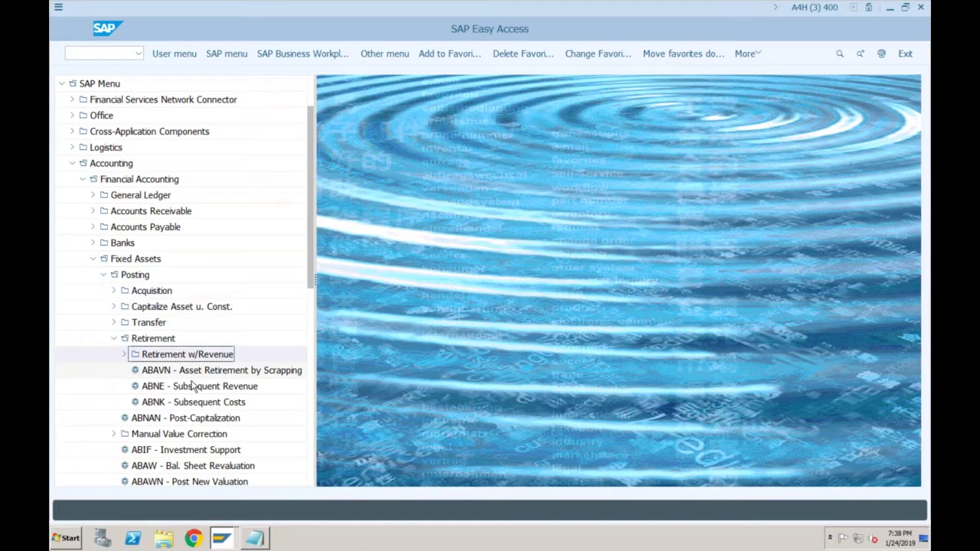
click(124, 356)
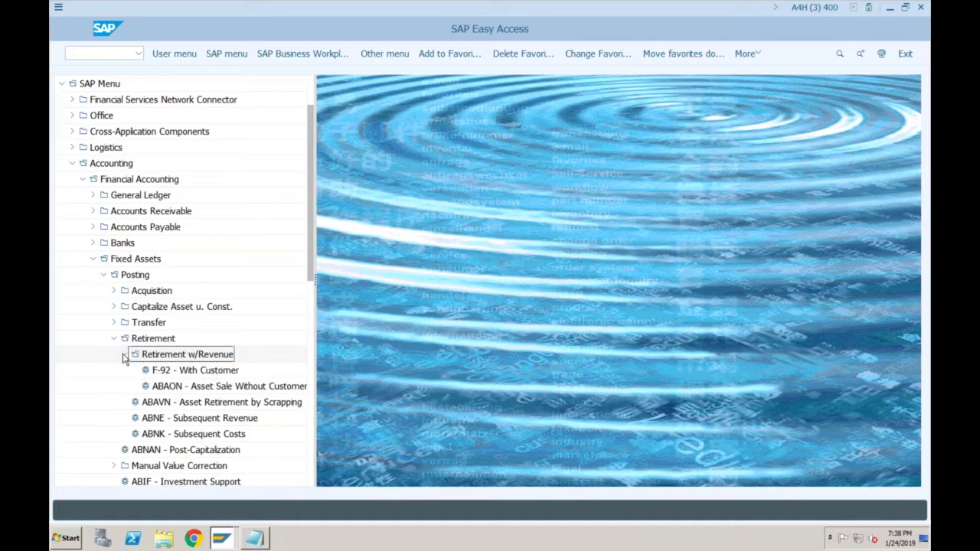
click(170, 372)
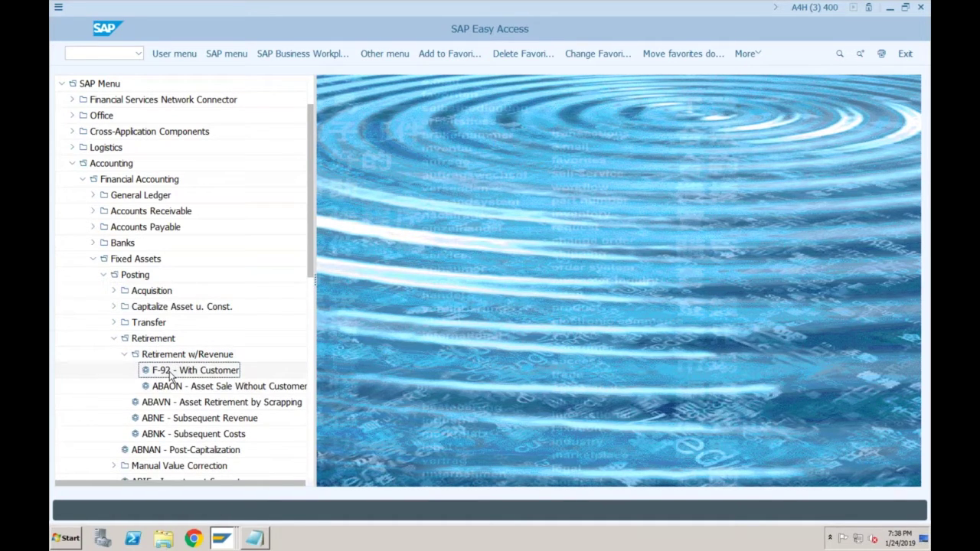
double_click(170, 371)
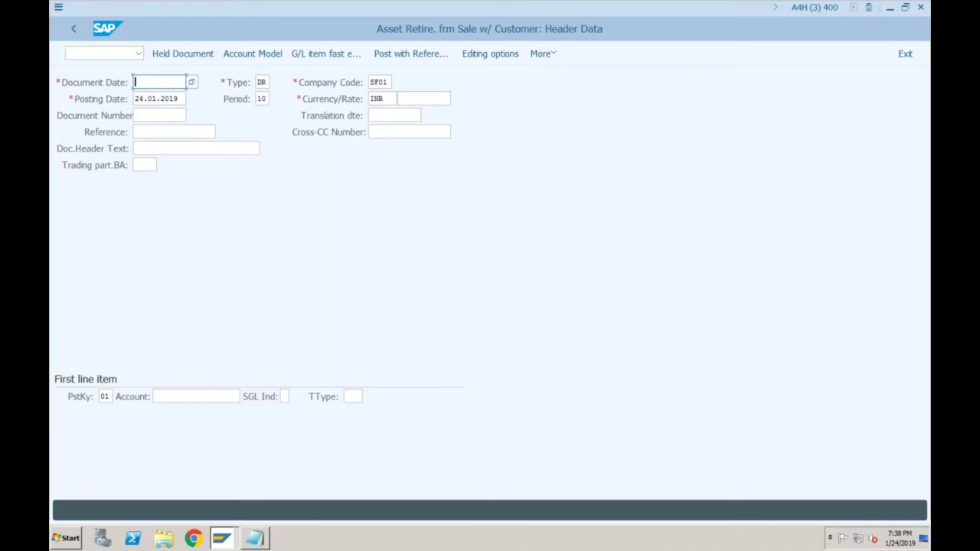
Enter 31032020 as the document date of the asset sale posting
text(31032020)
click(262, 82)
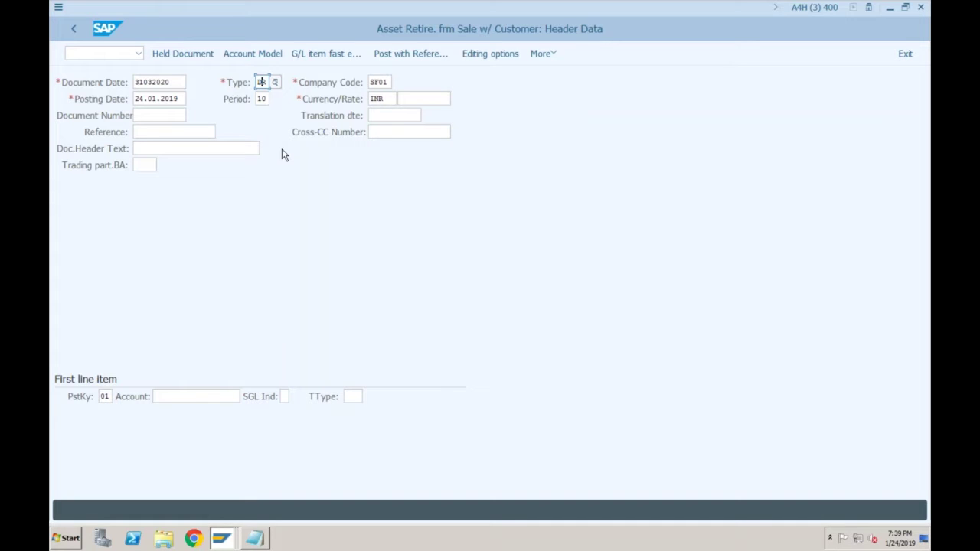
click(267, 99)
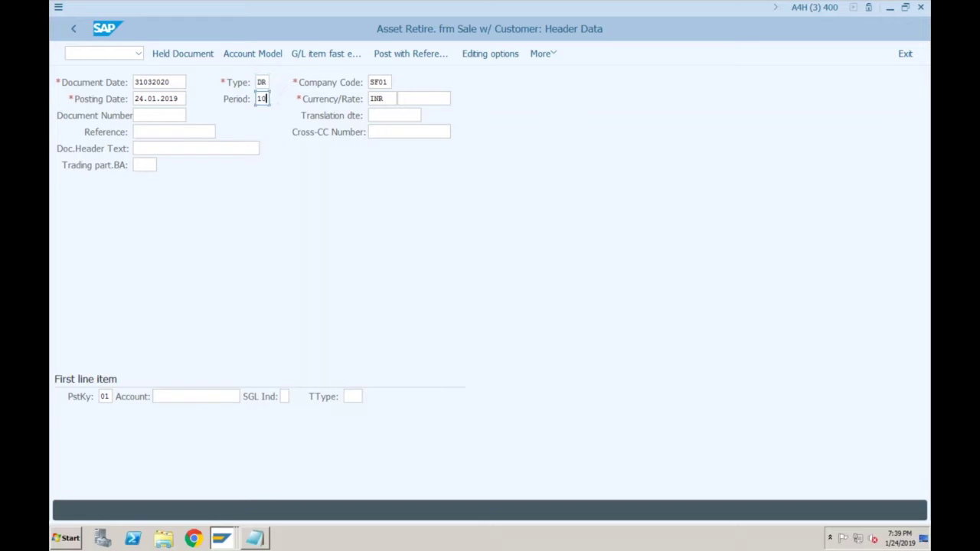
Search for customers in company code SF01 for the account of the first line item
click(111, 397)
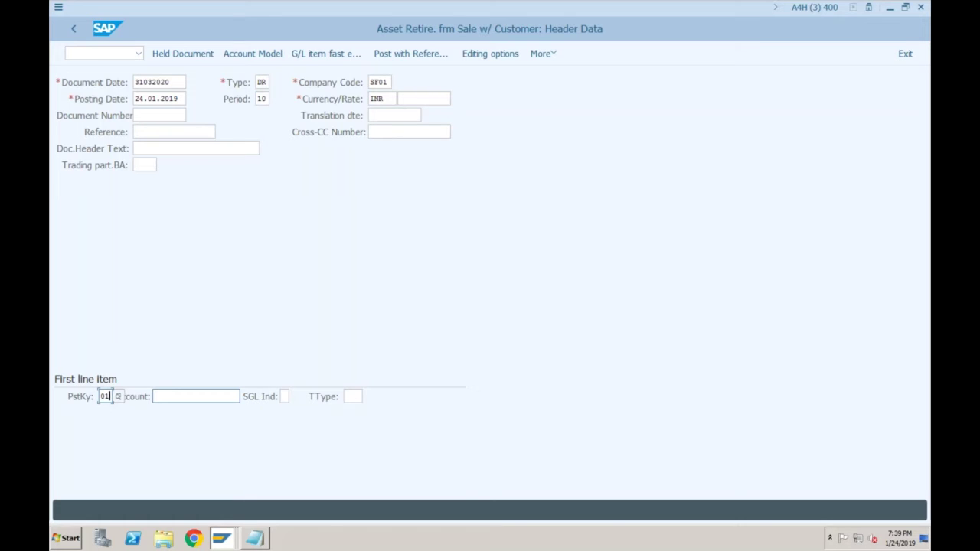
click(157, 397)
click(245, 397)
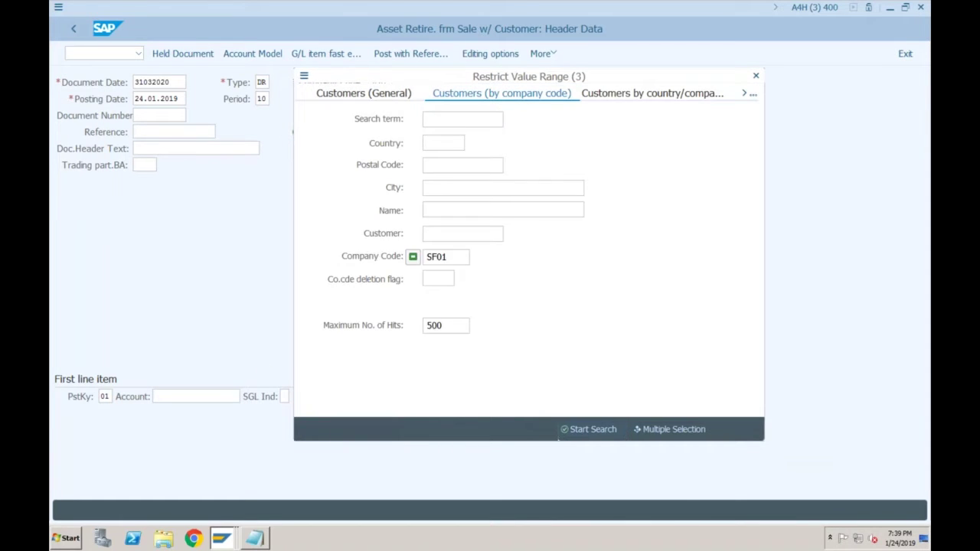
click(558, 435)
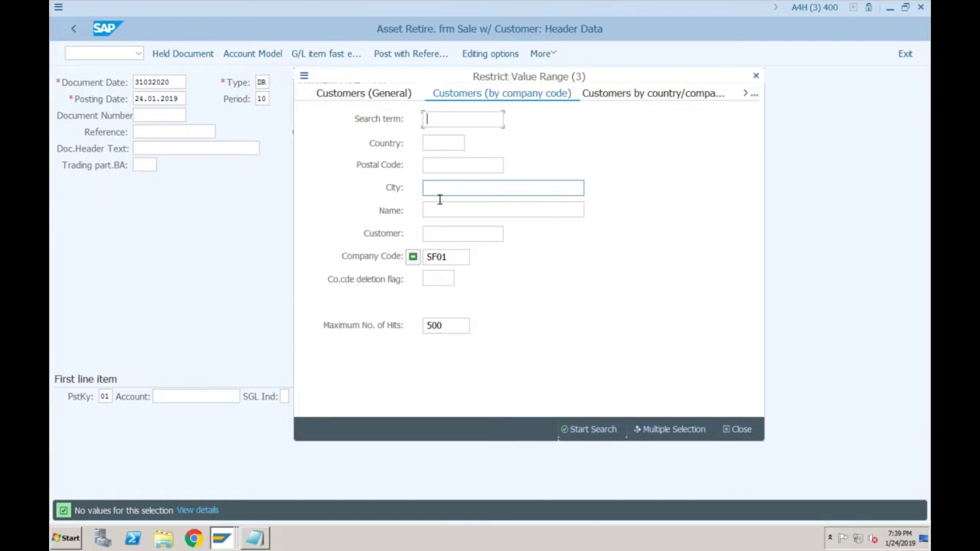
Switch to the SAP Easy Access session and run transaction xd01 to create a customer
click(220, 540)
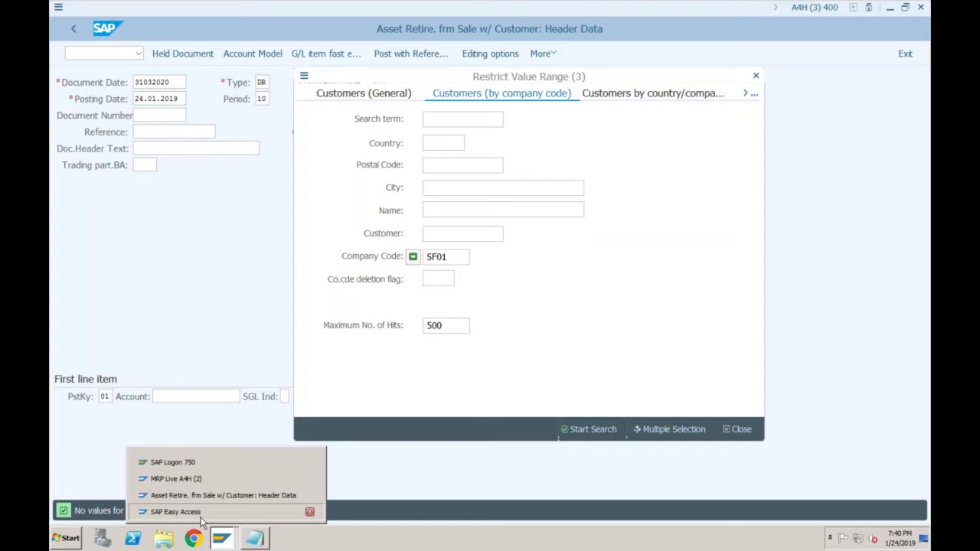
click(175, 511)
click(104, 54)
text(xd01)
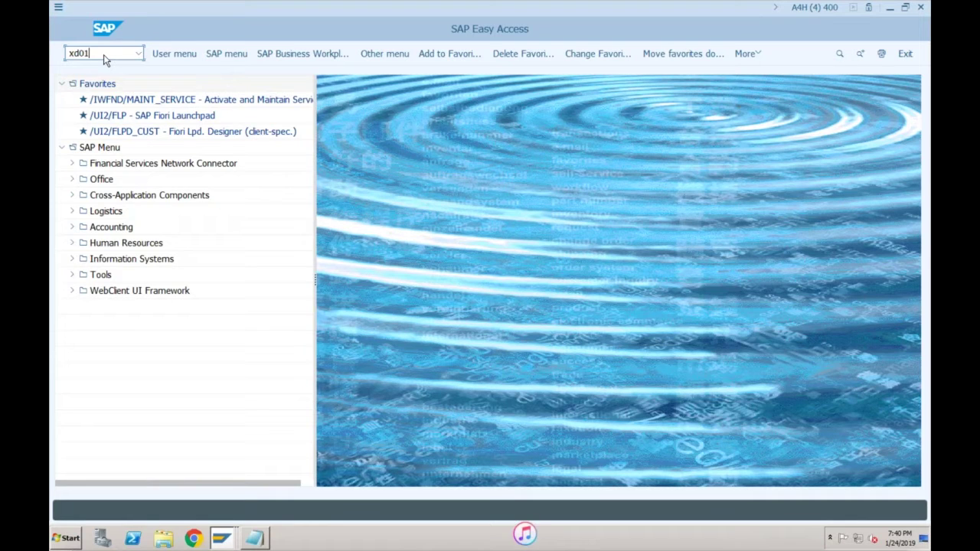
key(Return)
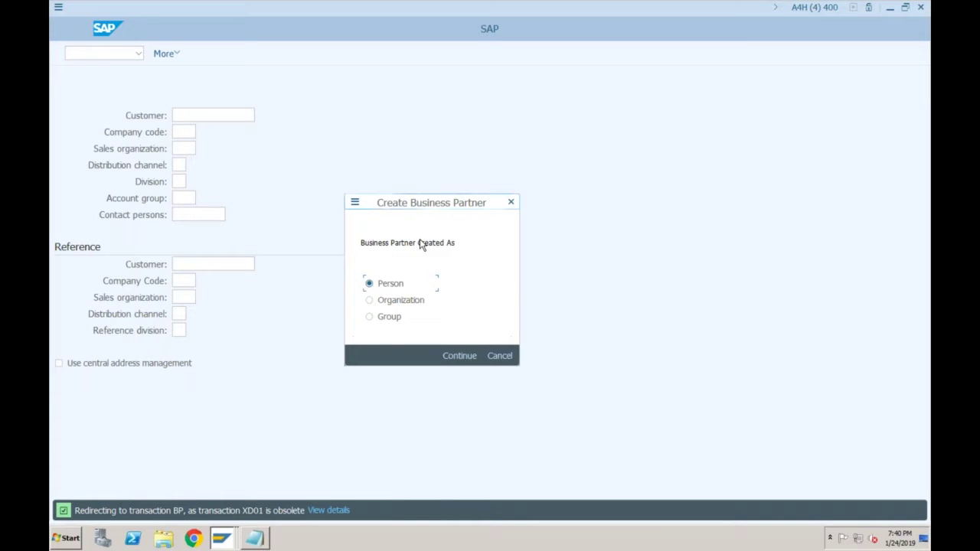
Create the business partner as an Organization with grouping 0001 Internal number assignment
click(370, 301)
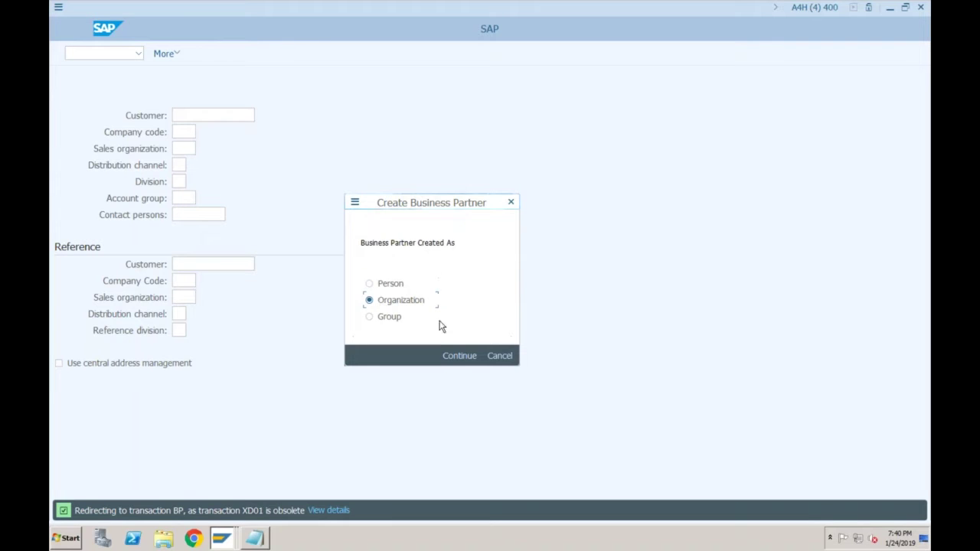
click(460, 356)
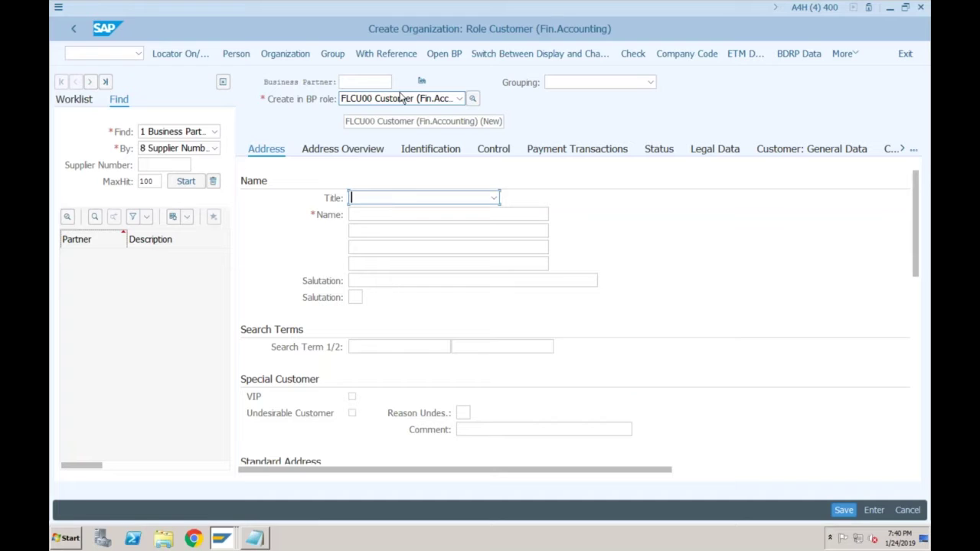
click(588, 82)
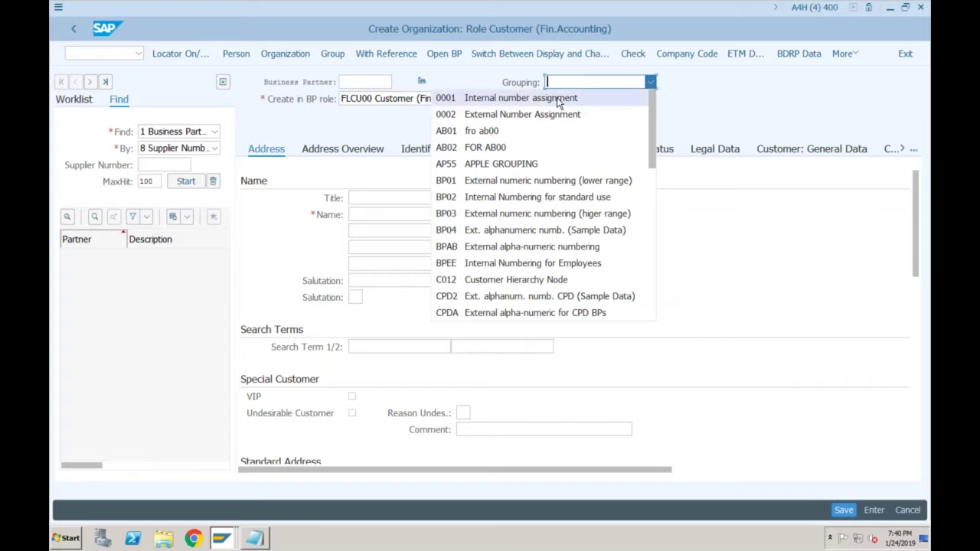
click(557, 100)
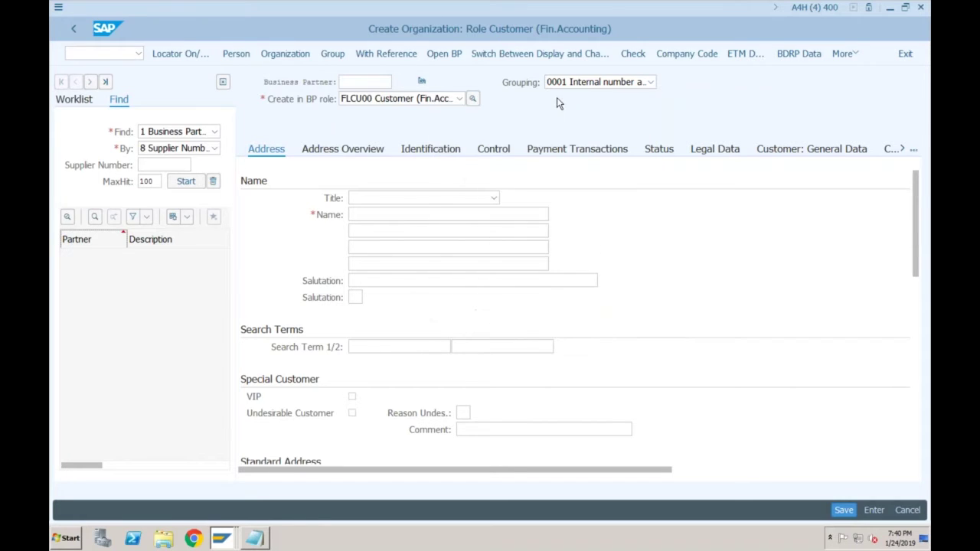
Name the organization "Test Customer for SF01" and set its search term 1 to SF01
click(447, 213)
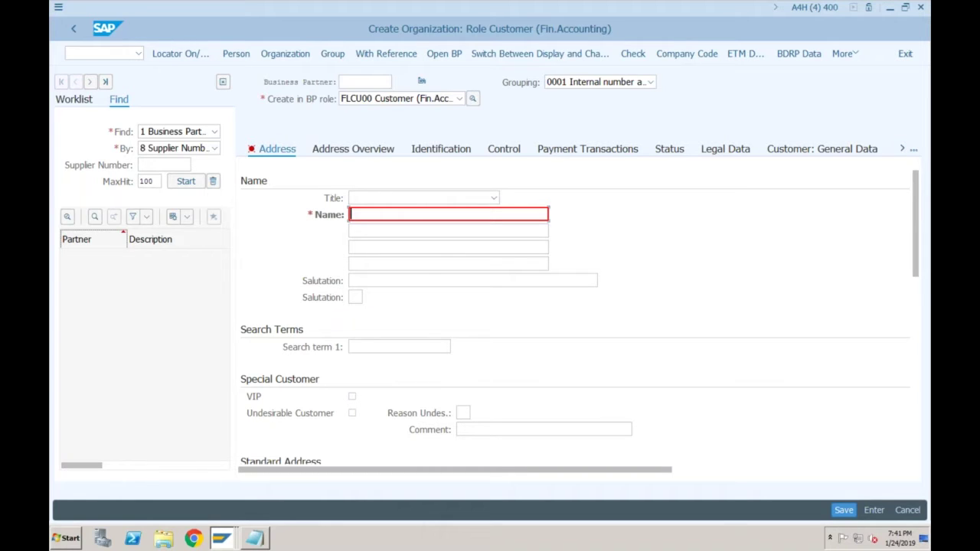
text(Tes)
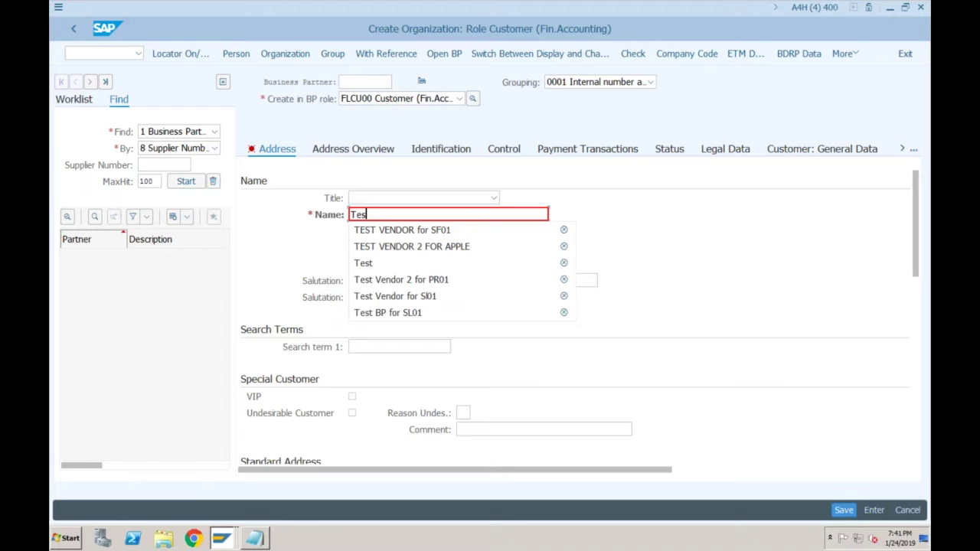
text(t Customer for)
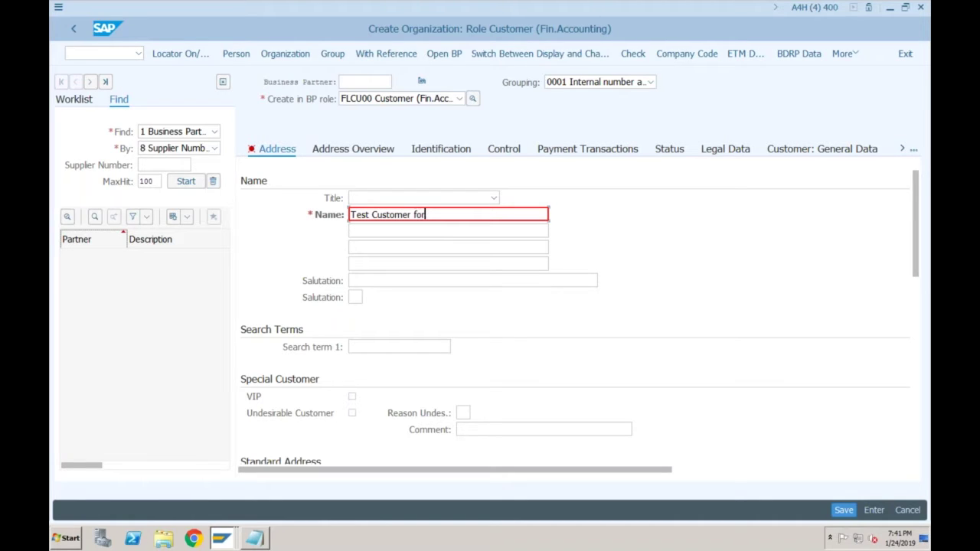
text( SF01)
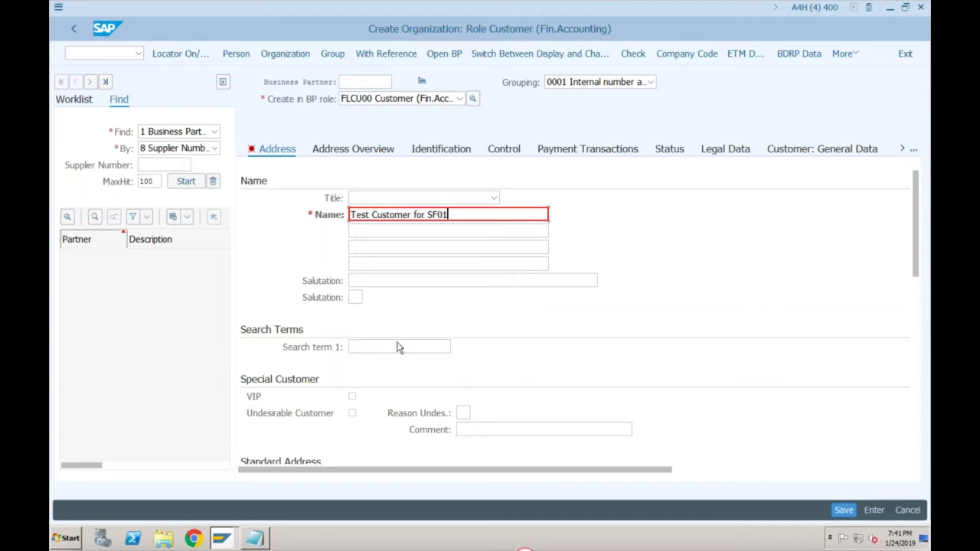
click(398, 347)
text(SF)
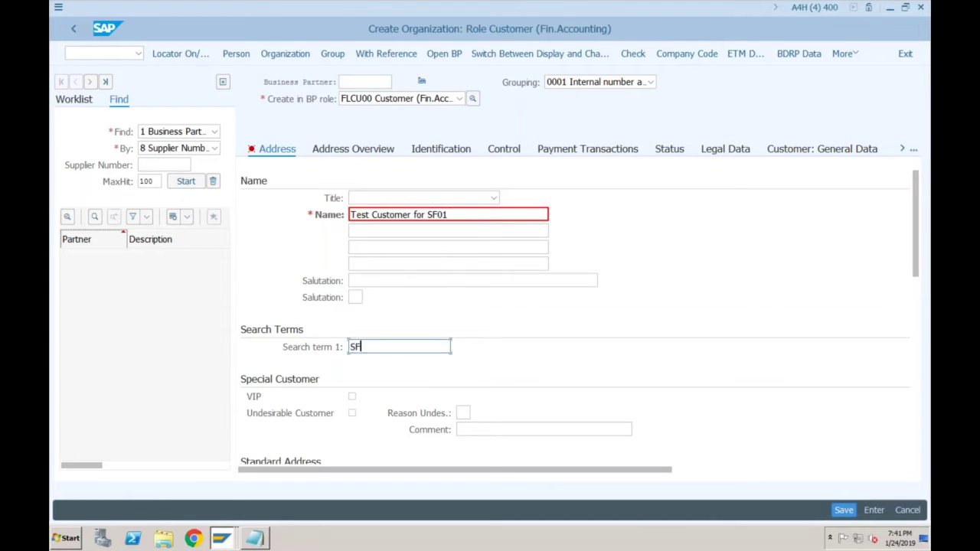
text(01)
Fill in the postal code and city of the customer's standard address, with country IN
key(Tab)
key(Tab)
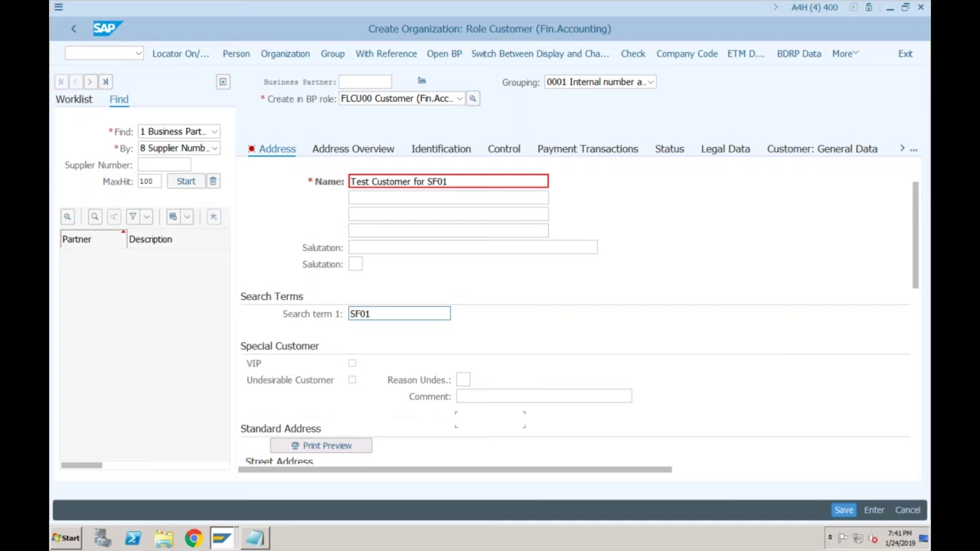
key(Tab)
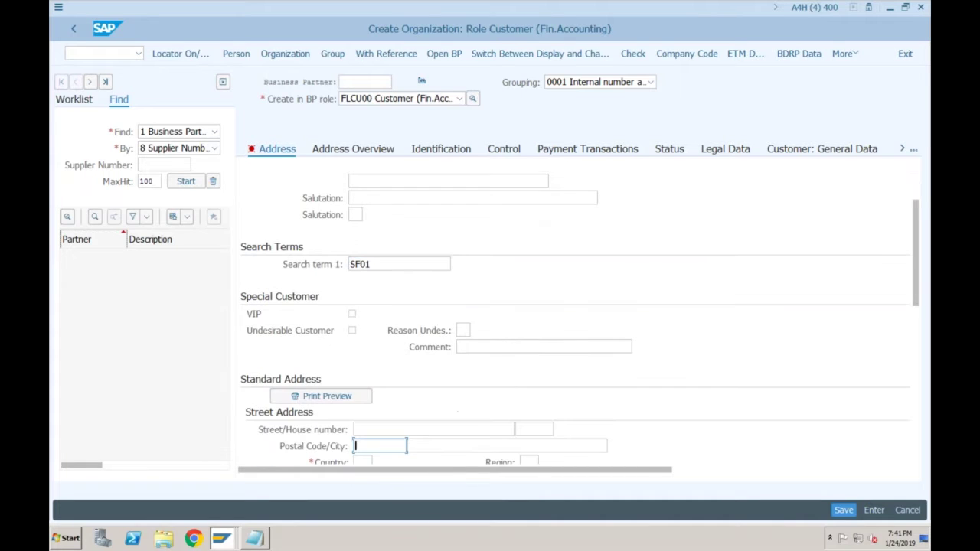
text(415523)
key(Tab)
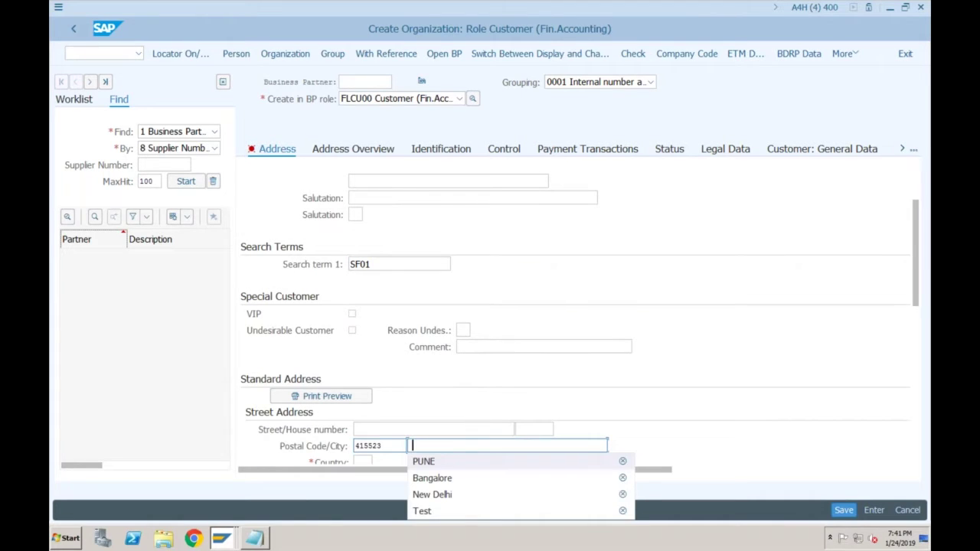
key(Down)
key(Return)
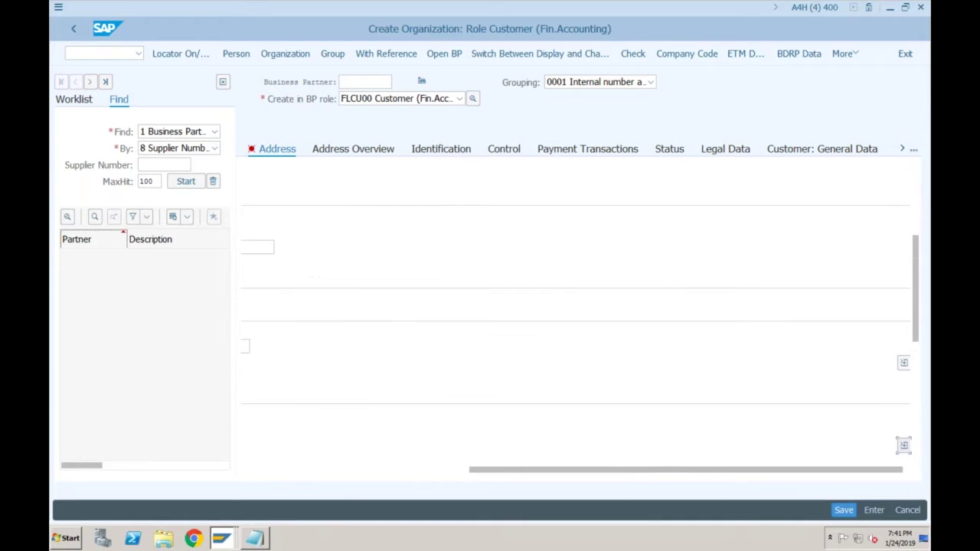
Set the customer's communication language to EN English
click(413, 469)
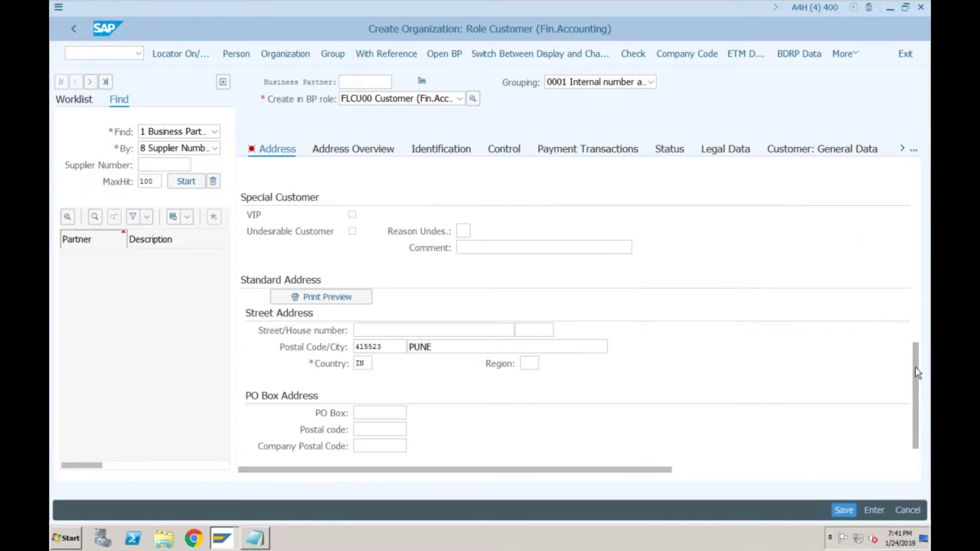
scroll(916, 373, down, 5)
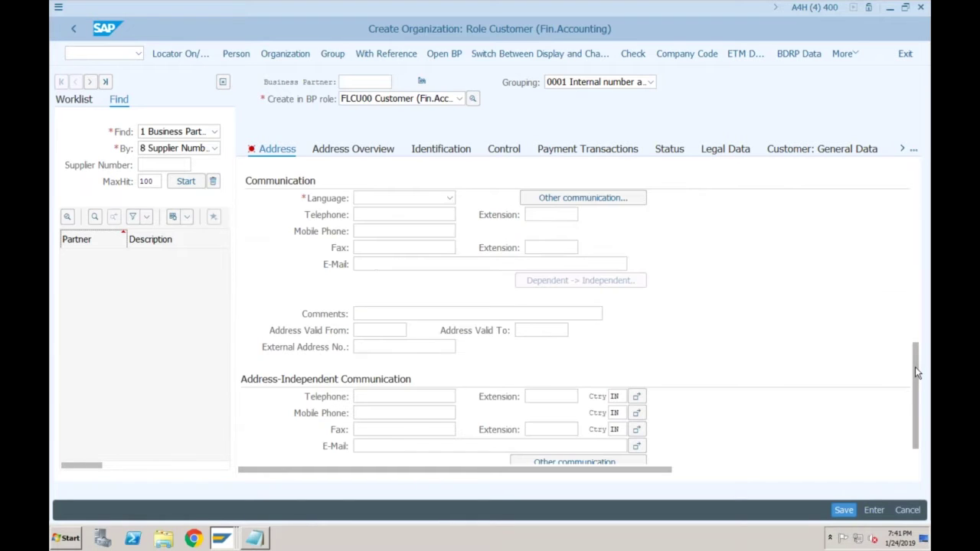
click(449, 198)
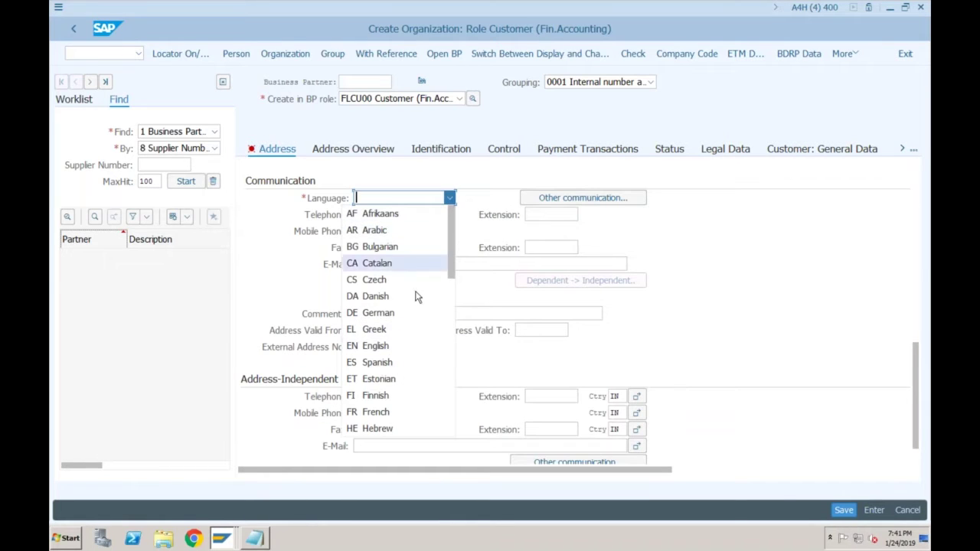
click(375, 346)
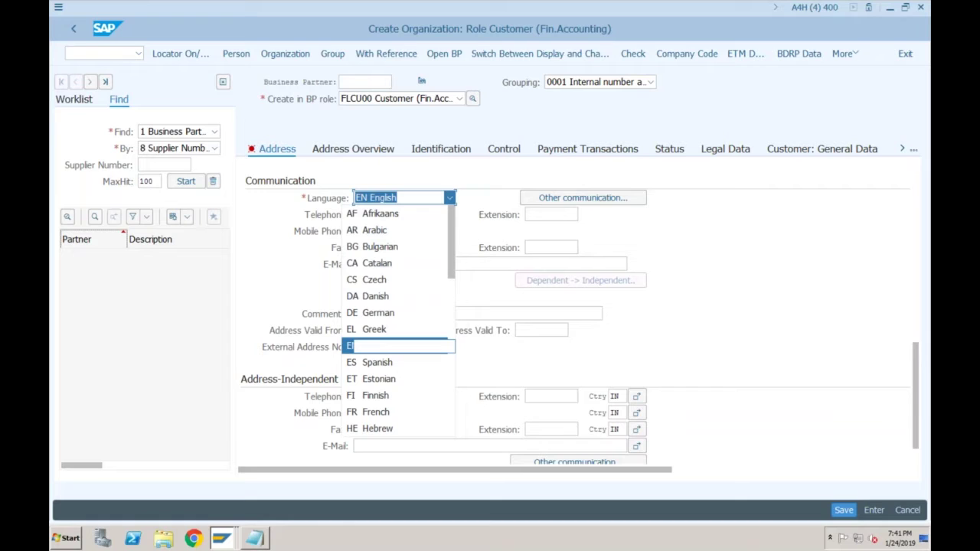
Open the customer's company code data and assign company code SF01
click(688, 54)
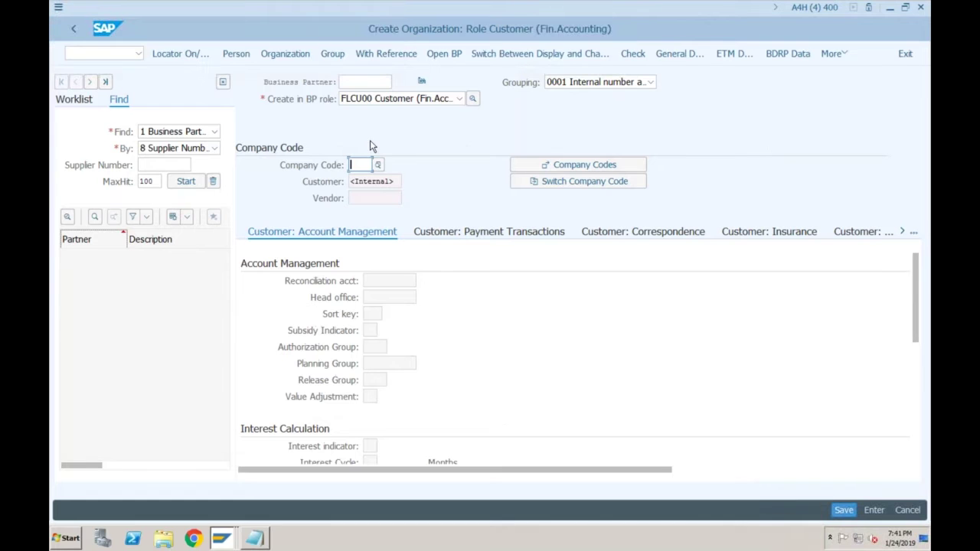
text(sf01)
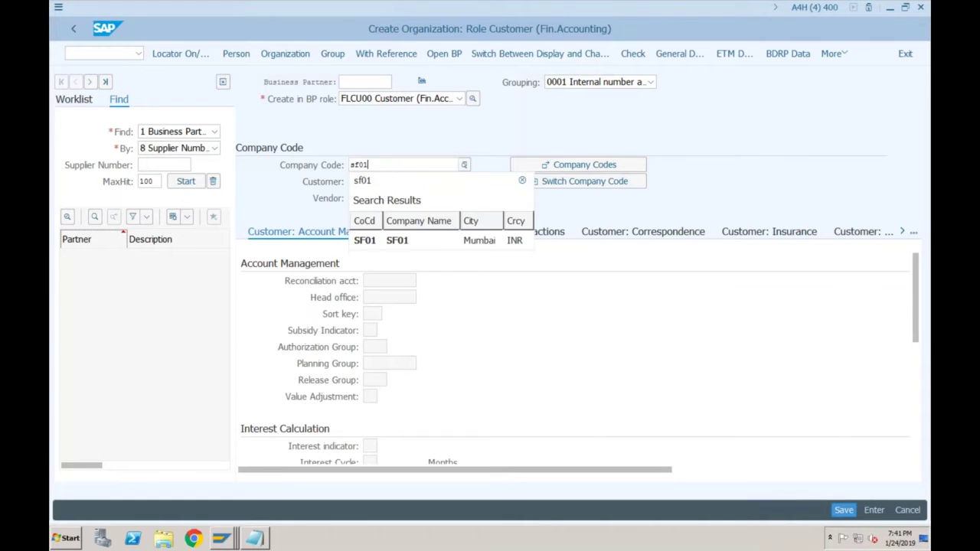
click(374, 241)
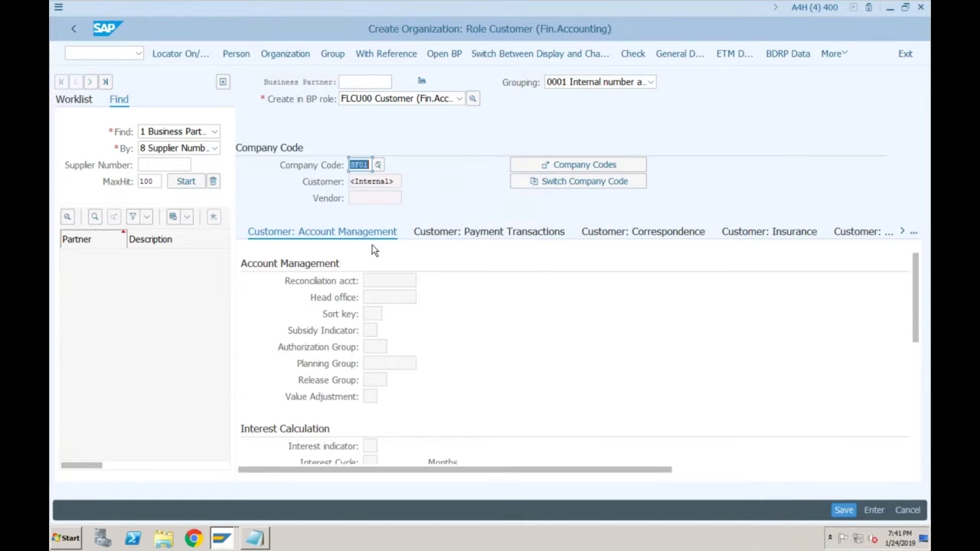
key(Return)
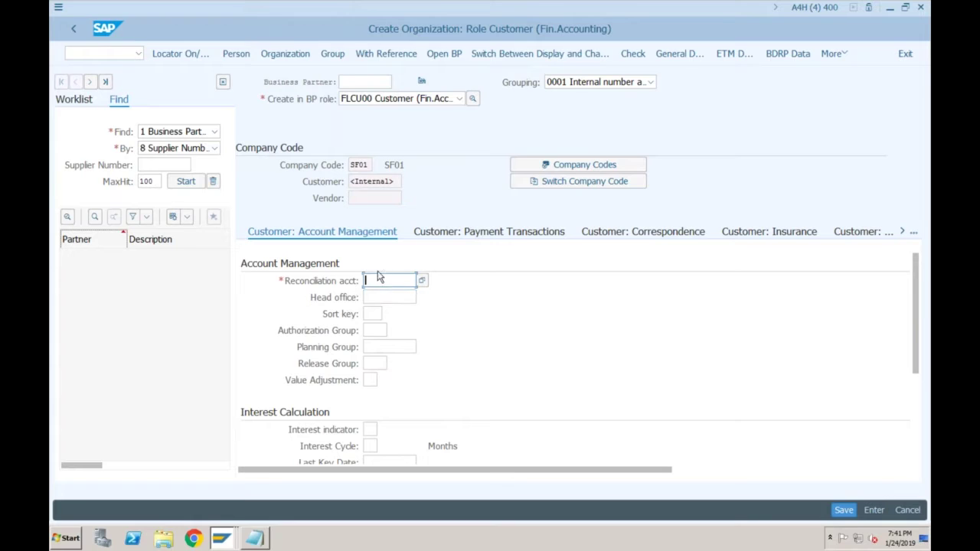
Look up the available reconciliation accounts and open Edit G/L Account Centrally in a new session
click(421, 281)
mouse_move(224, 540)
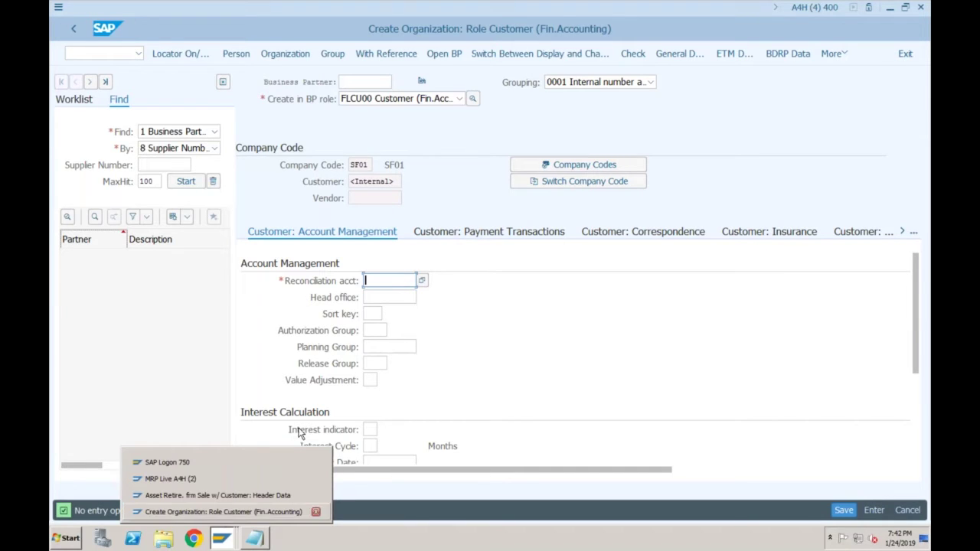
click(58, 9)
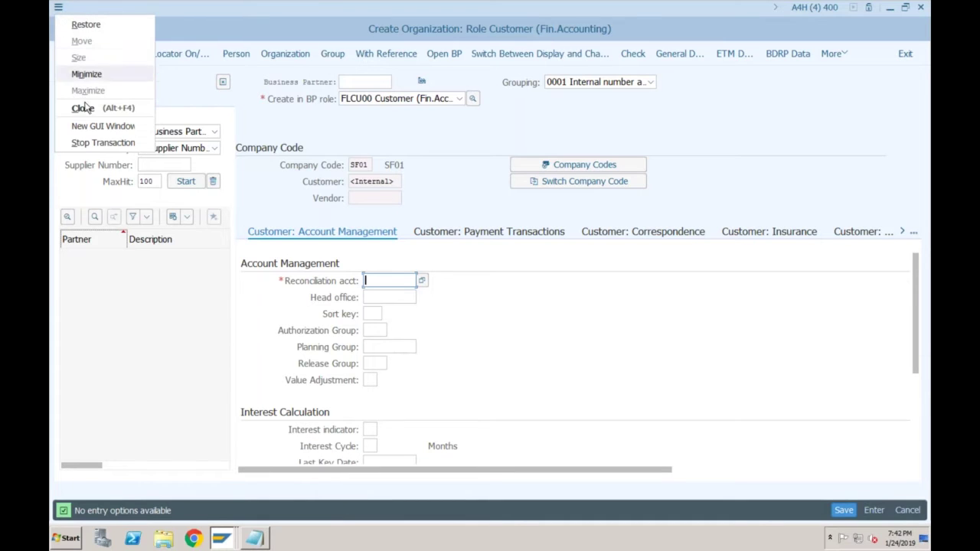
click(173, 61)
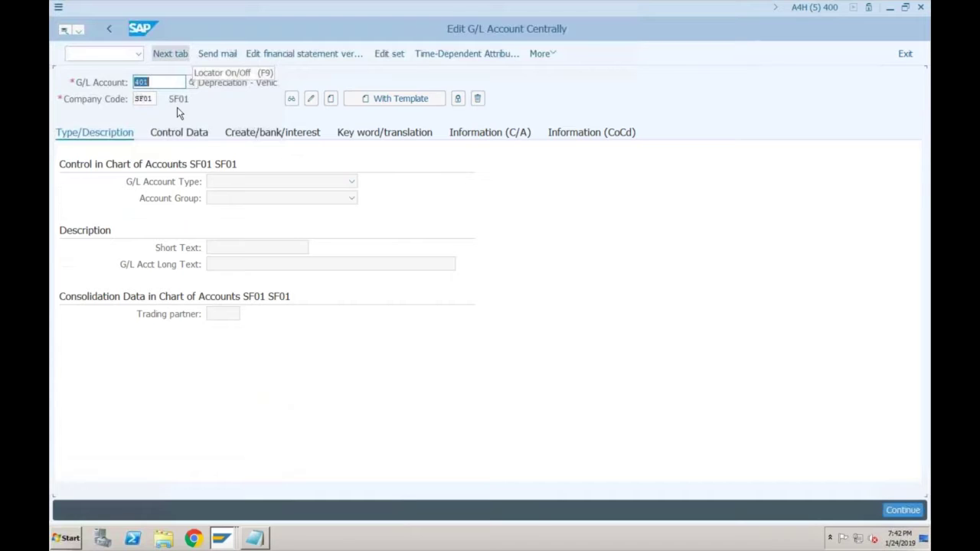
Try to create G/L account 204 in company code SF01
click(147, 82)
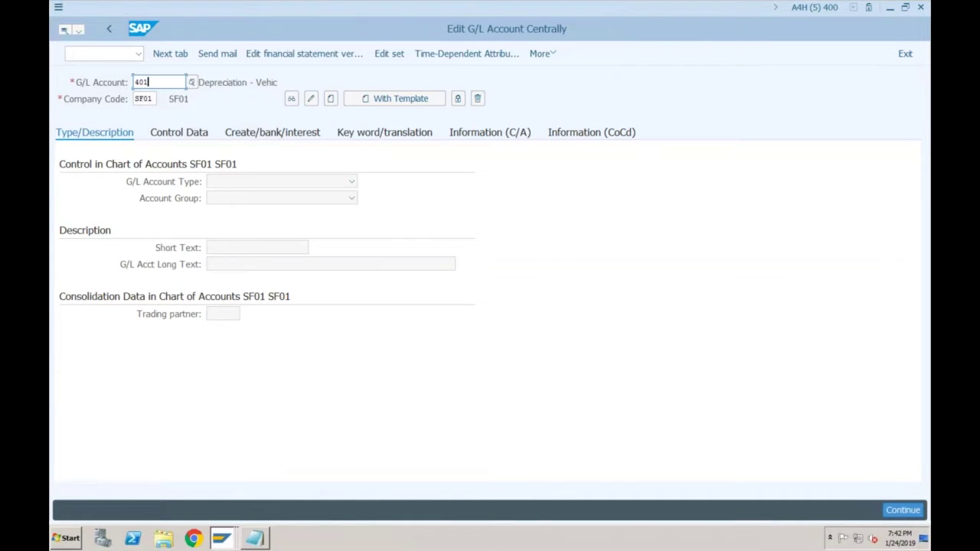
key(BackSpace)
key(BackSpace)
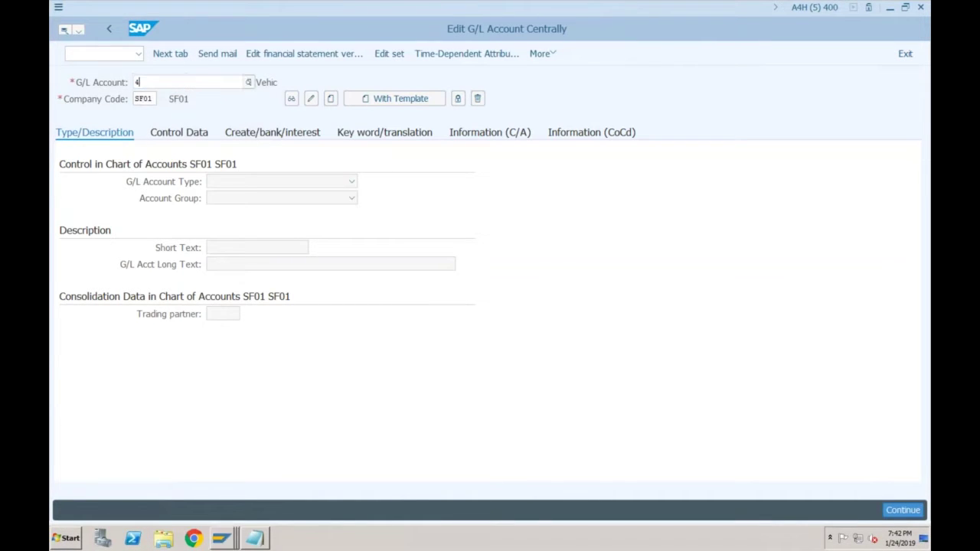
key(BackSpace)
text(204)
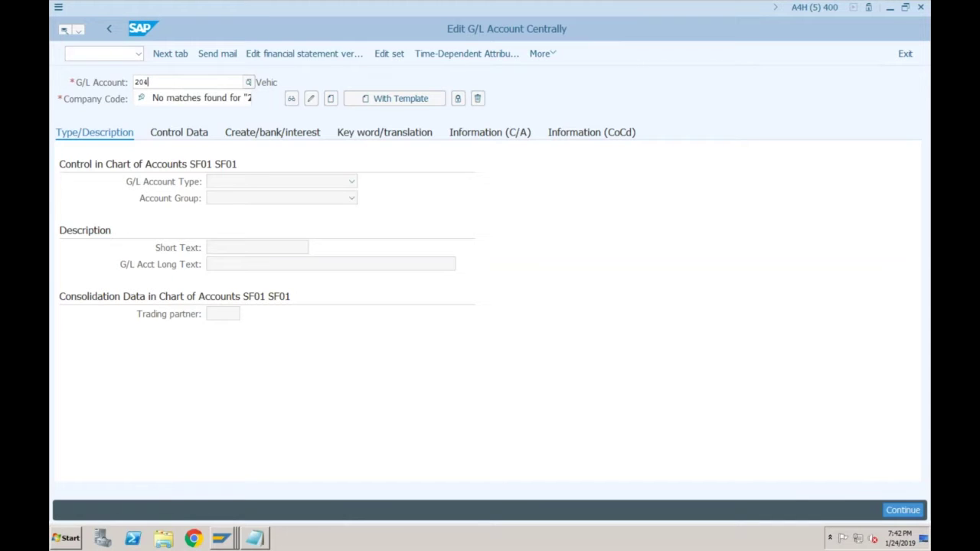
click(330, 102)
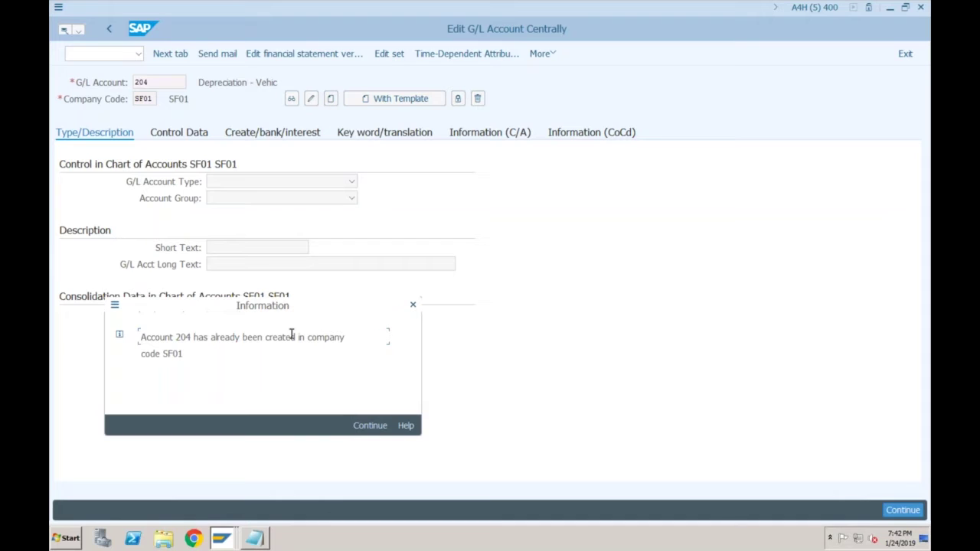
click(413, 305)
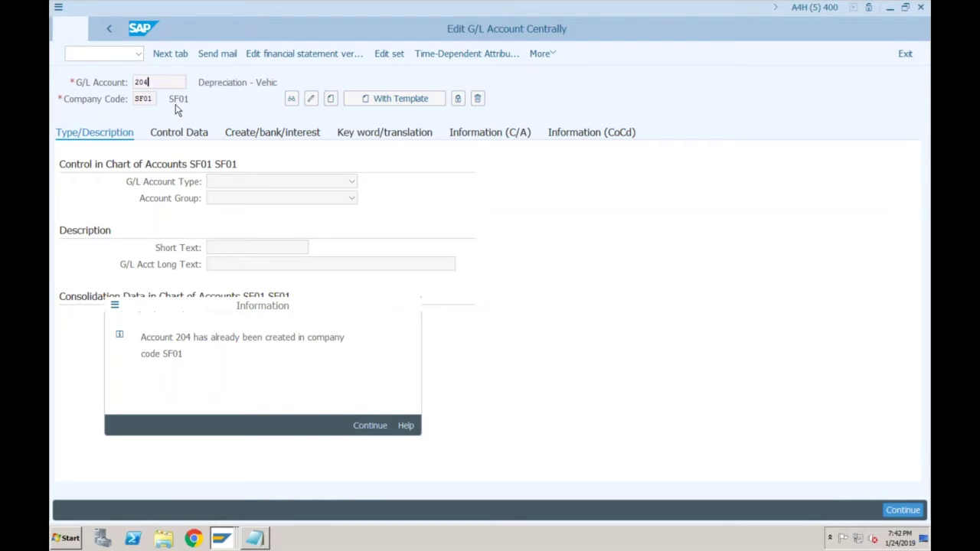
Start creating G/L account 205 in company code SF01 as type X Balance Sheet Account with account group BS Balance Sheet
text(205)
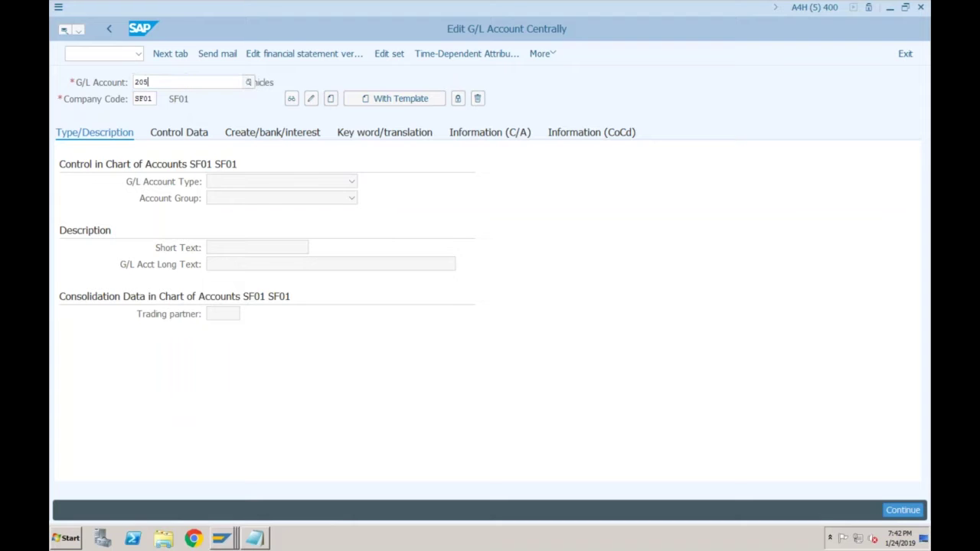
key(Return)
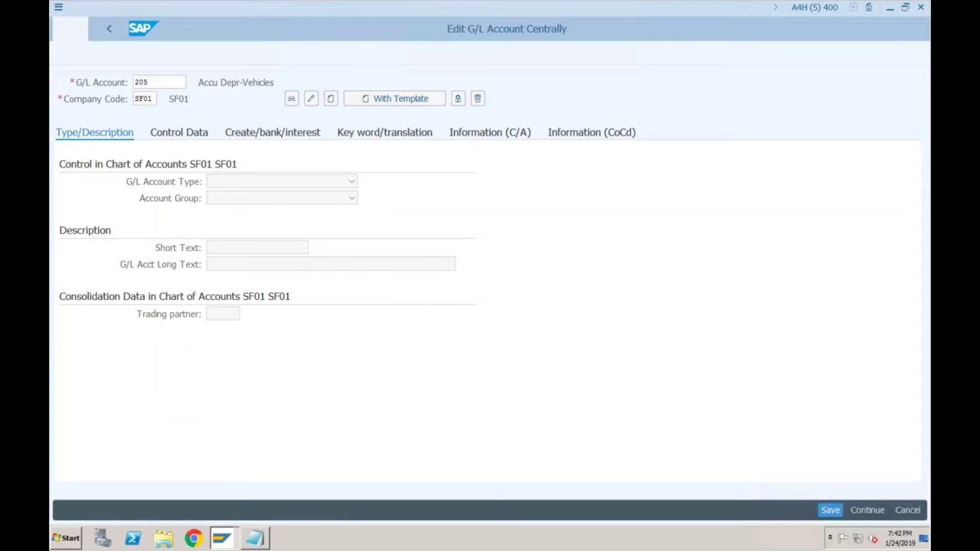
click(301, 183)
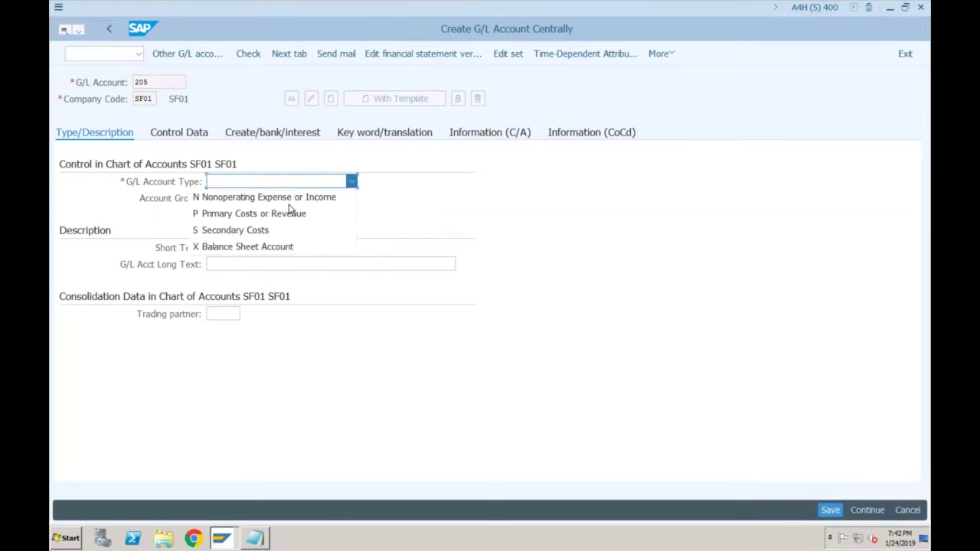
click(274, 247)
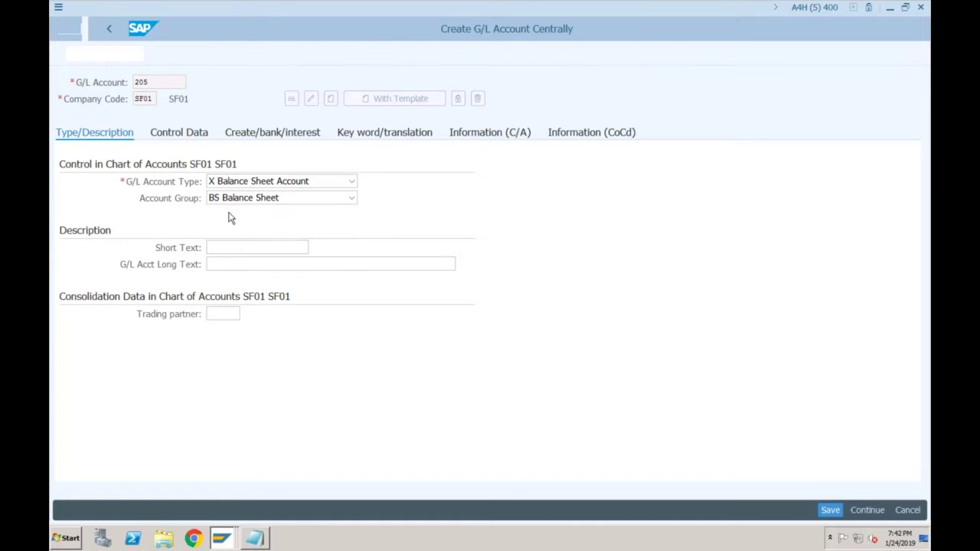
Enter "Account Receivables" as the short text of G/L account 205
click(229, 247)
text(A)
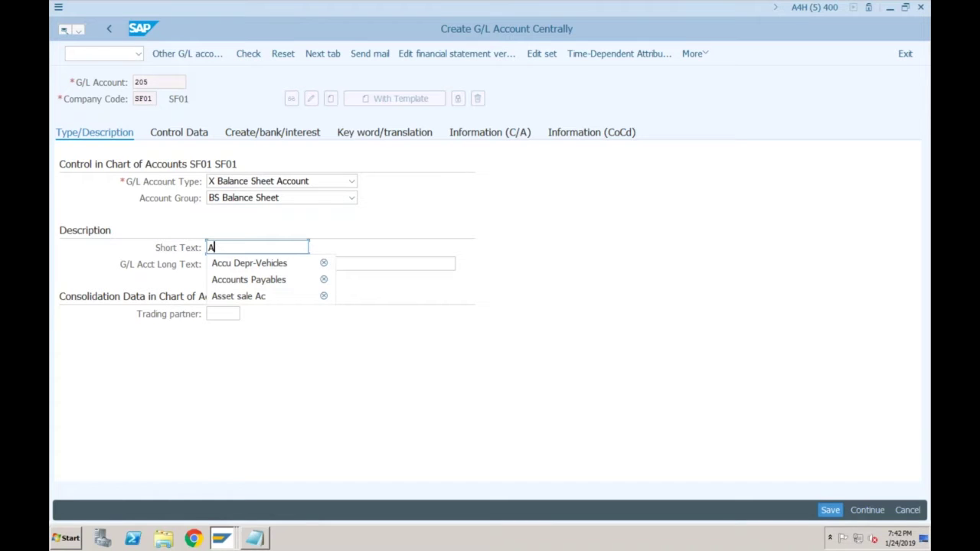
text(ccoun)
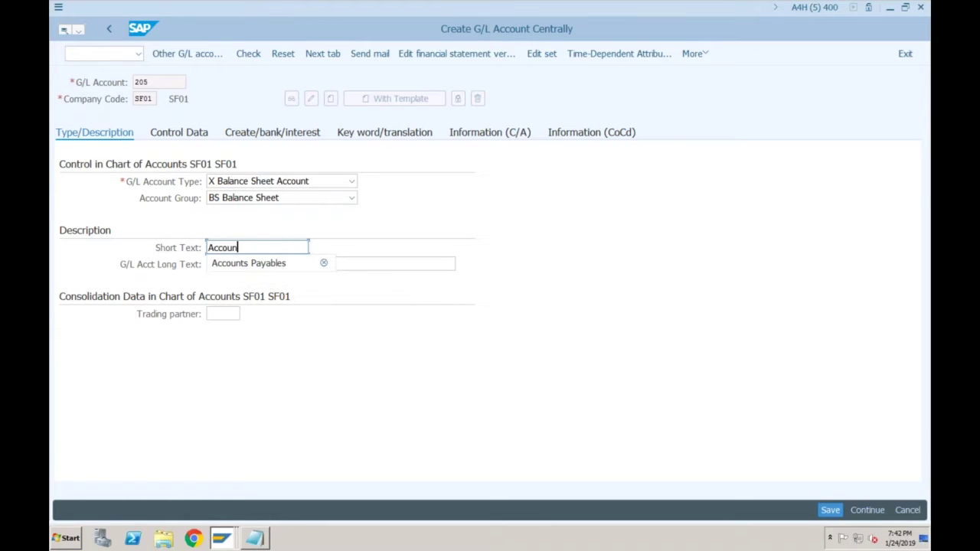
text(t Receivables)
key(Return)
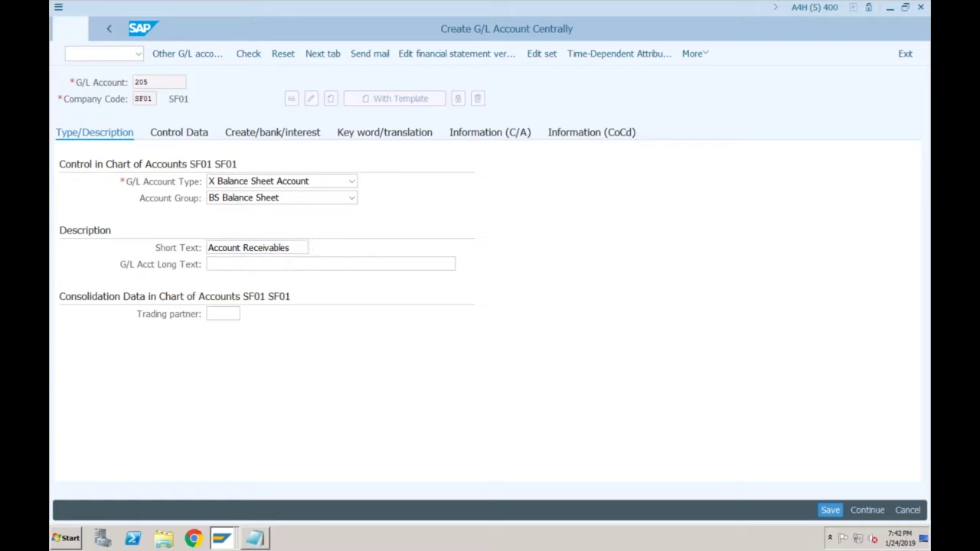
Make account 205 a reconciliation account for account type D Customers in its control data
click(178, 132)
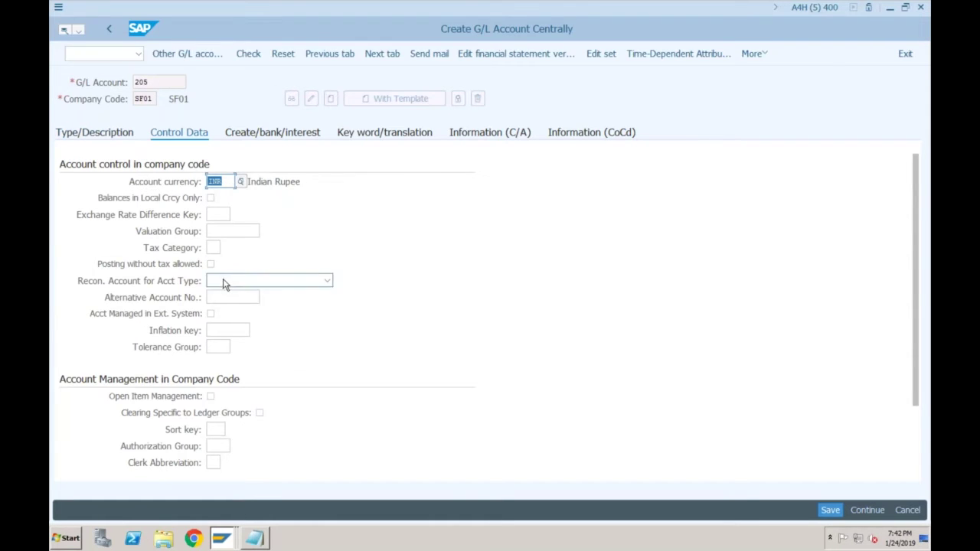
click(225, 282)
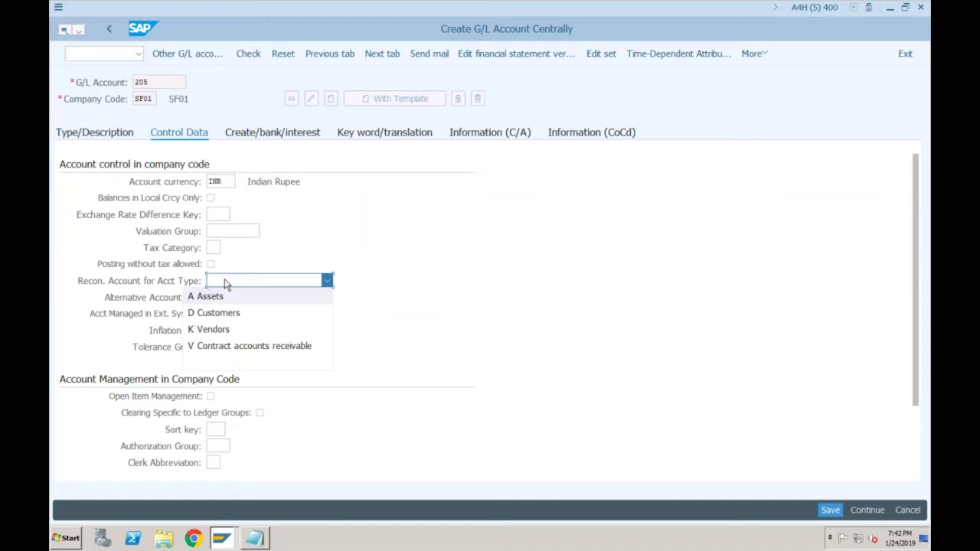
click(221, 315)
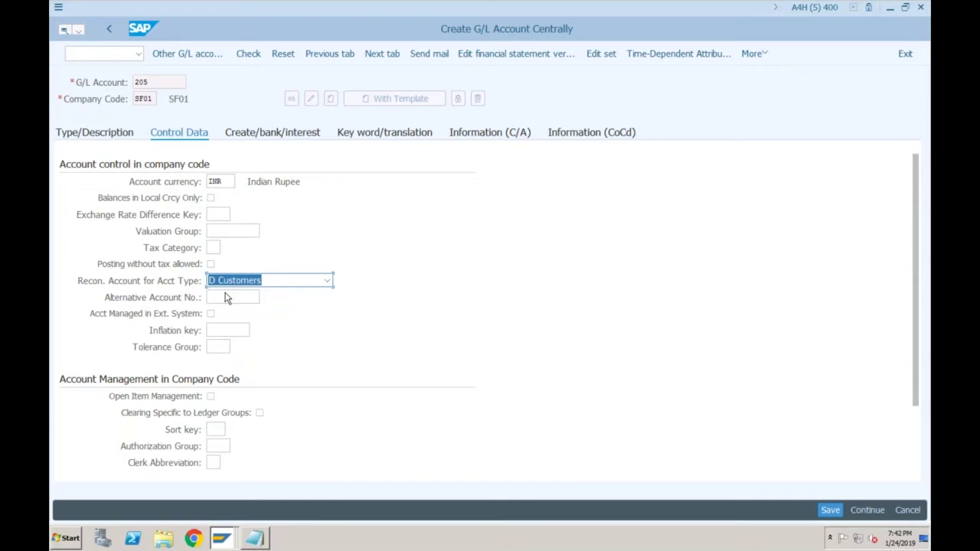
Assign field status group G067 to account 205 and save the G/L account
click(287, 137)
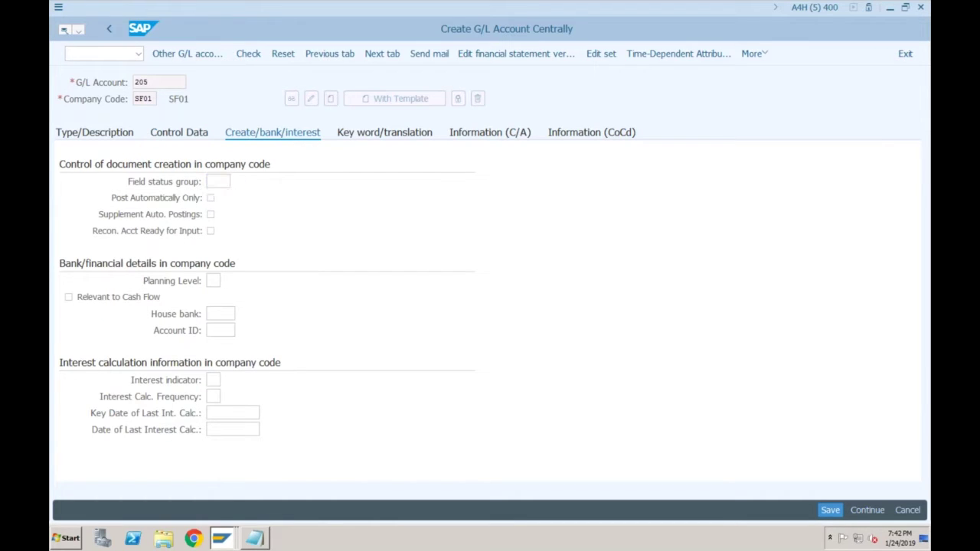
key(F4)
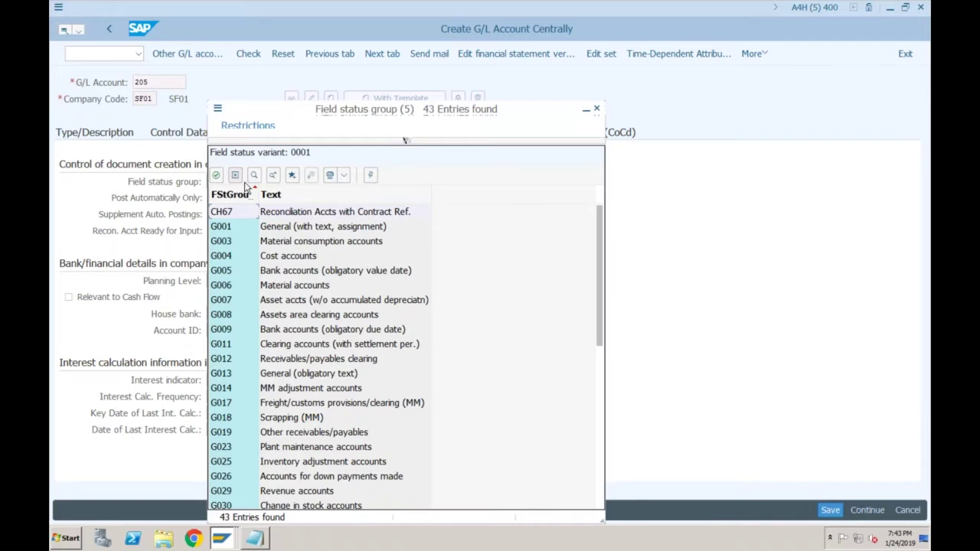
key(Return)
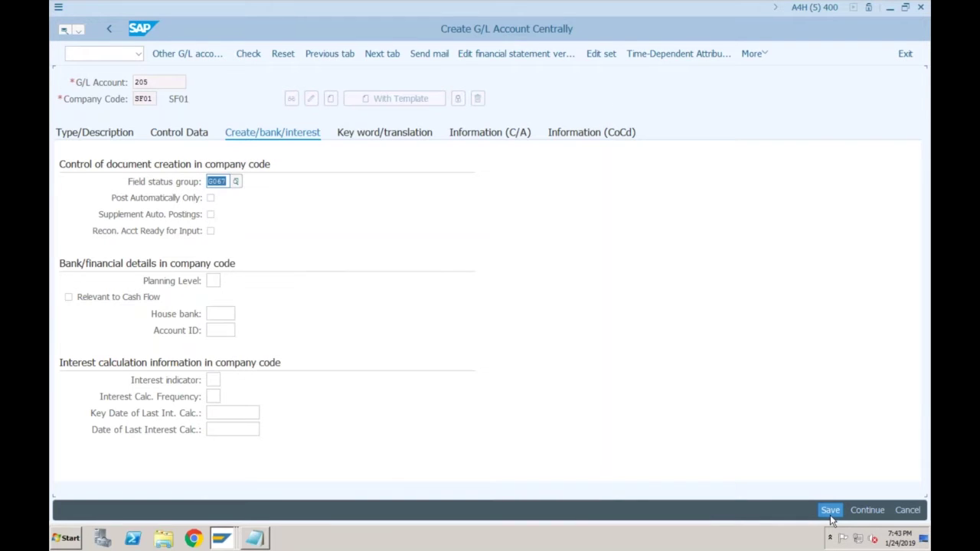
click(830, 510)
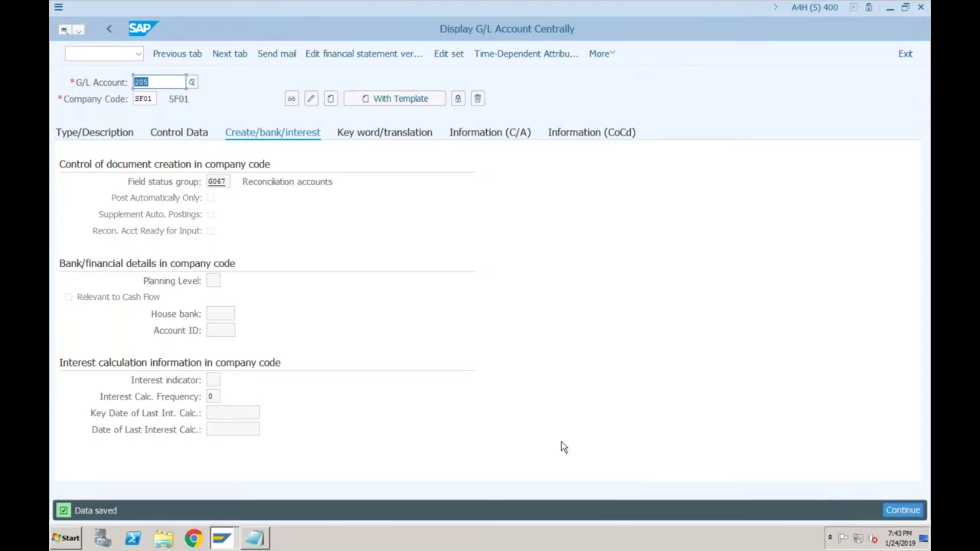
Return to the customer's company code data, assign reconciliation account 205 and save the business partner
click(220, 541)
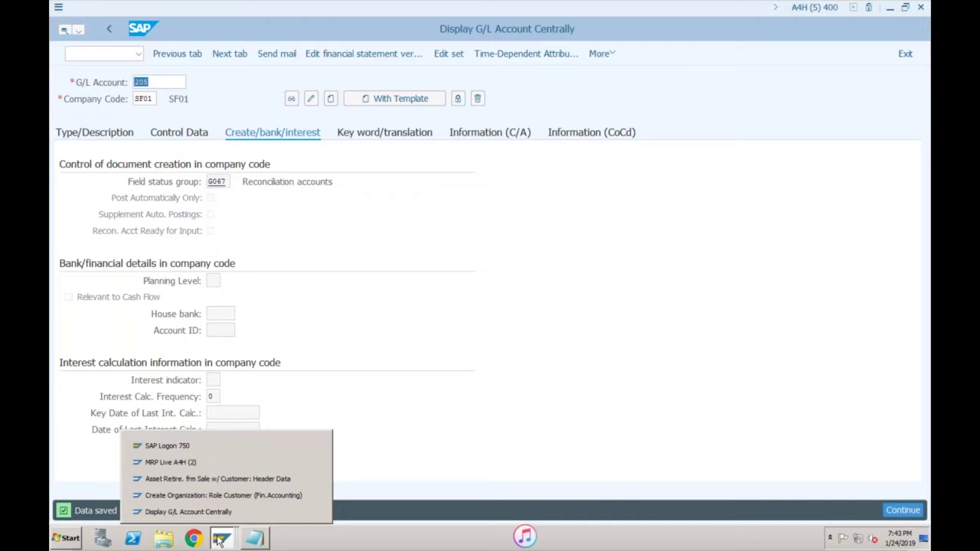
click(223, 495)
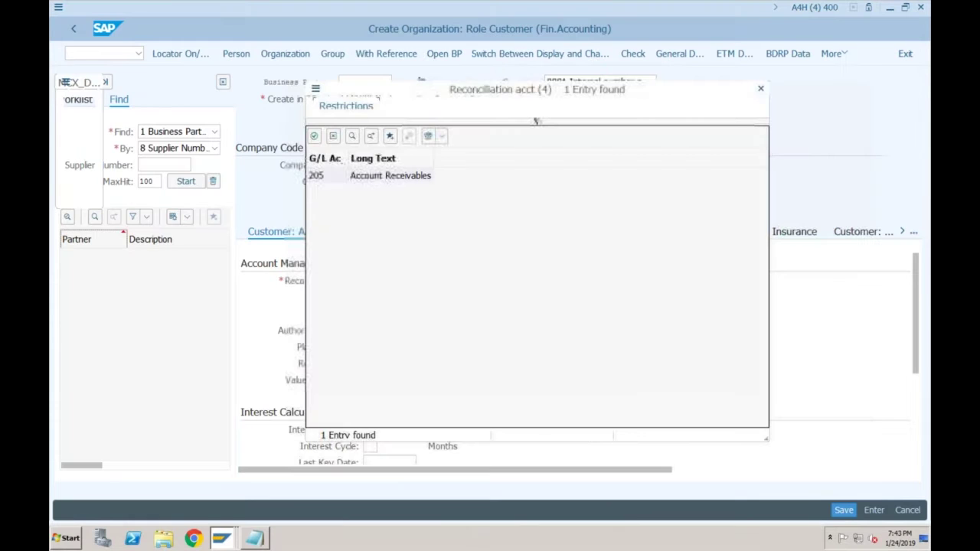
double_click(538, 175)
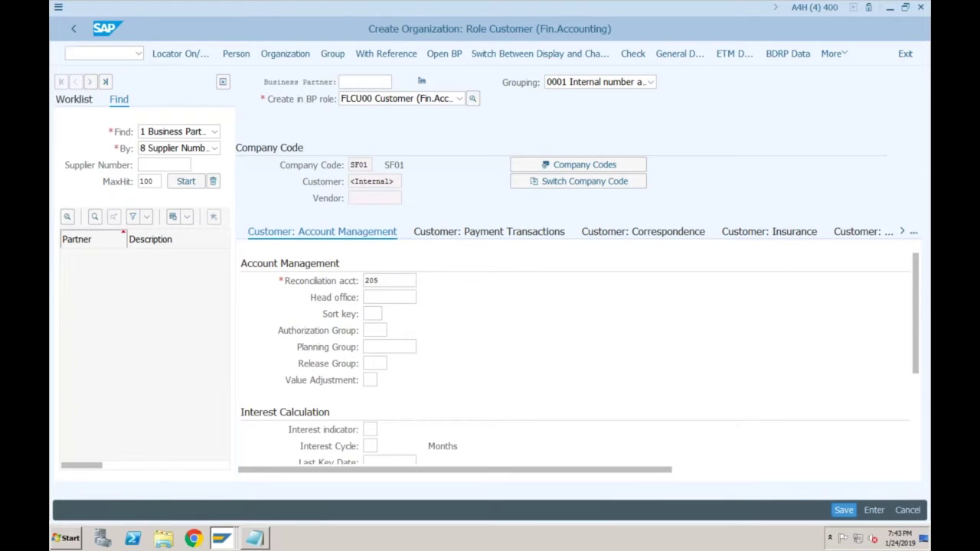
key(ctrl+s)
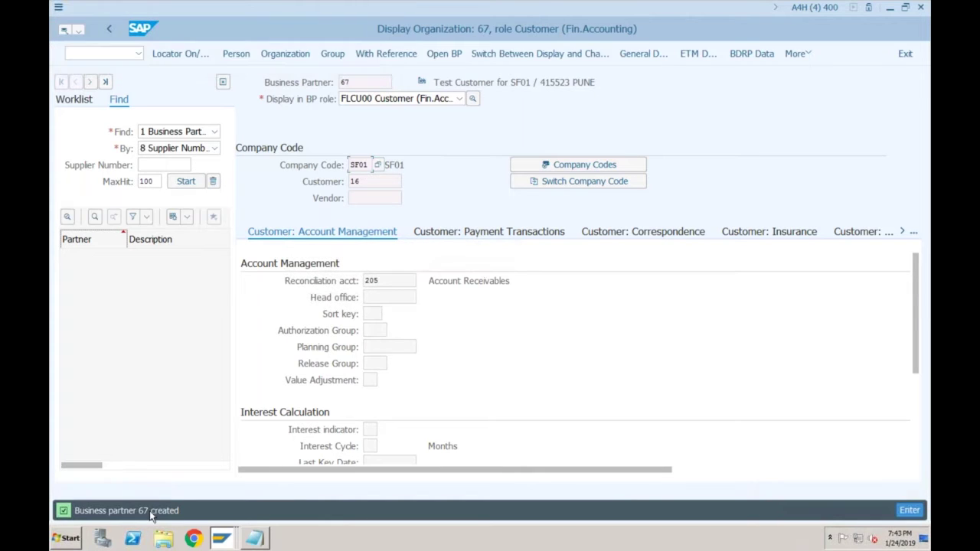
Note the new customer's number and enter it as the first line item's account in the asset retirement document
click(370, 178)
click(359, 84)
click(362, 182)
click(222, 539)
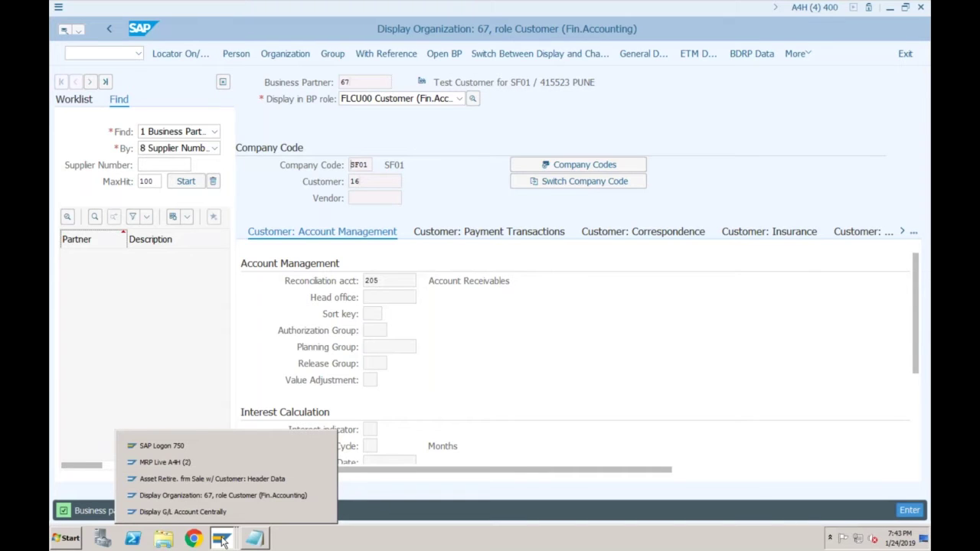
click(212, 479)
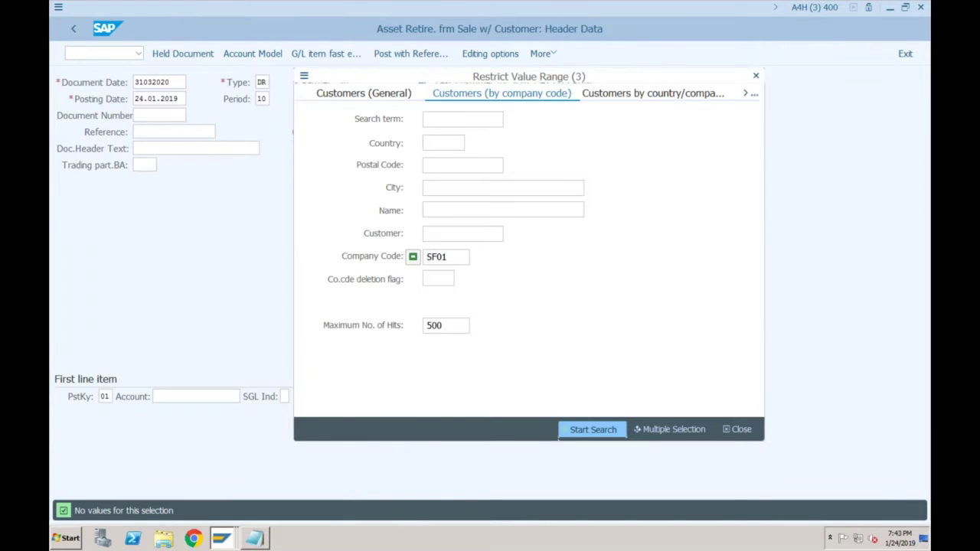
key(Escape)
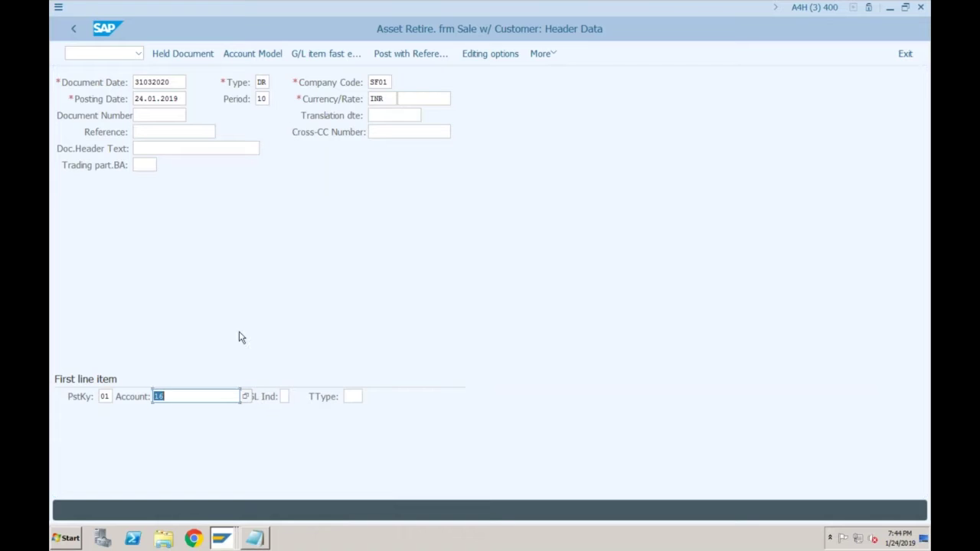
Accept the retirement document's header data and proceed to the customer invoice item
key(Return)
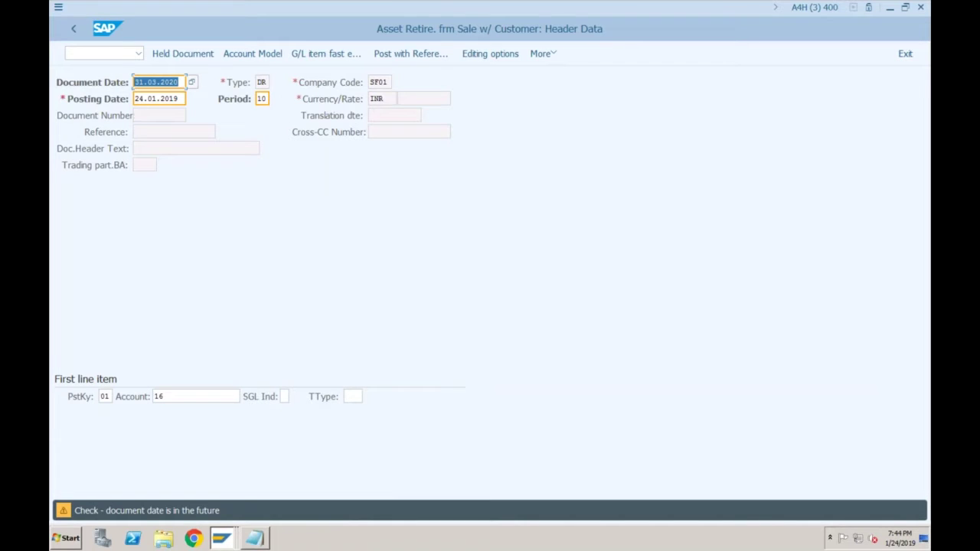
key(Return)
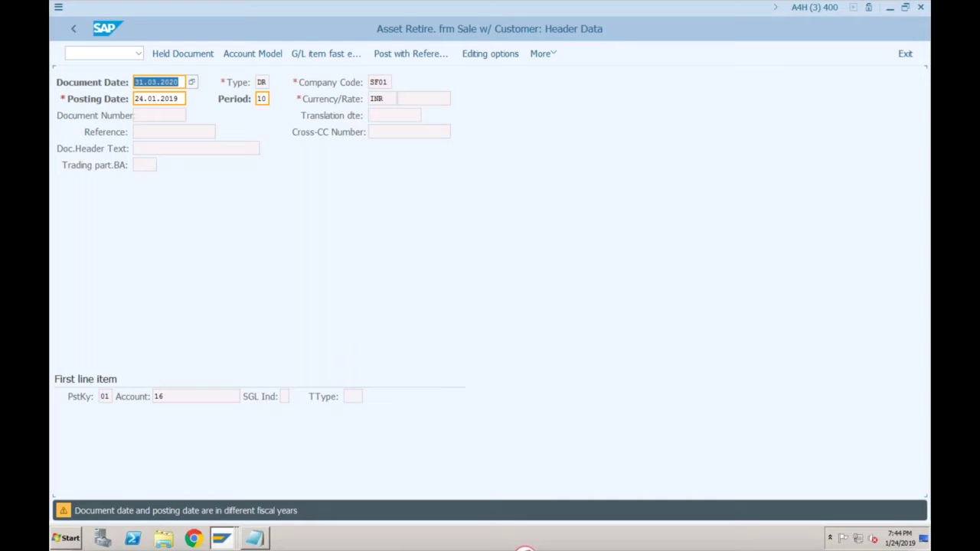
key(Return)
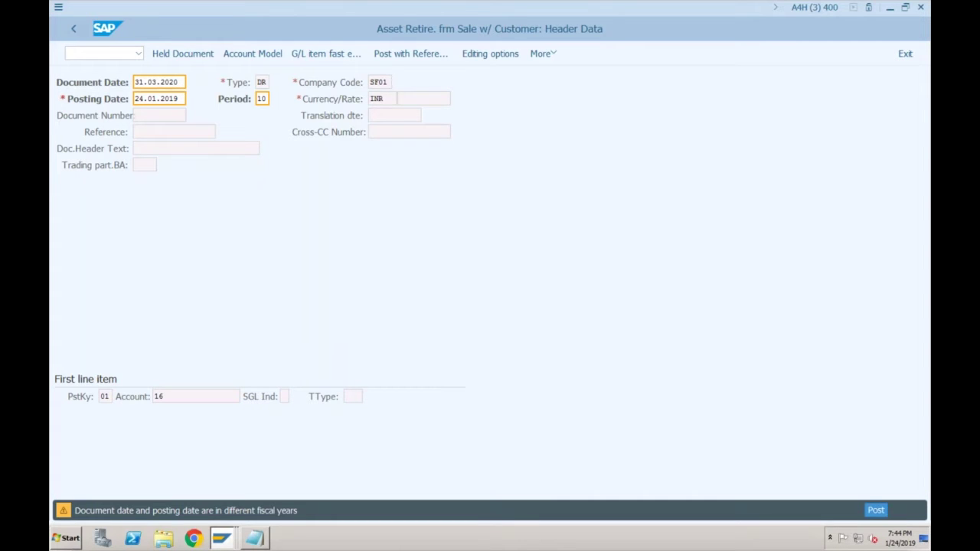
key(Return)
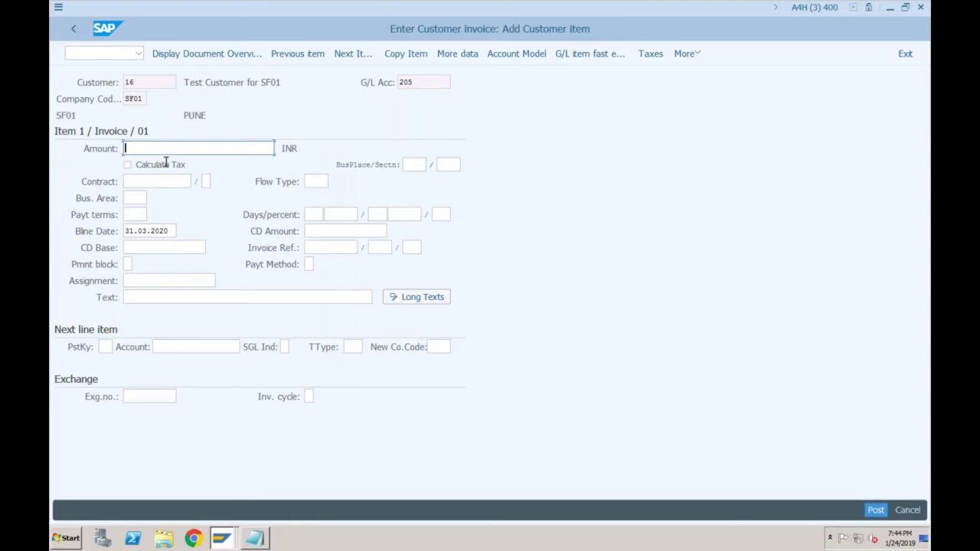
Switch to Notepad and delete all the old MRP notes
click(257, 538)
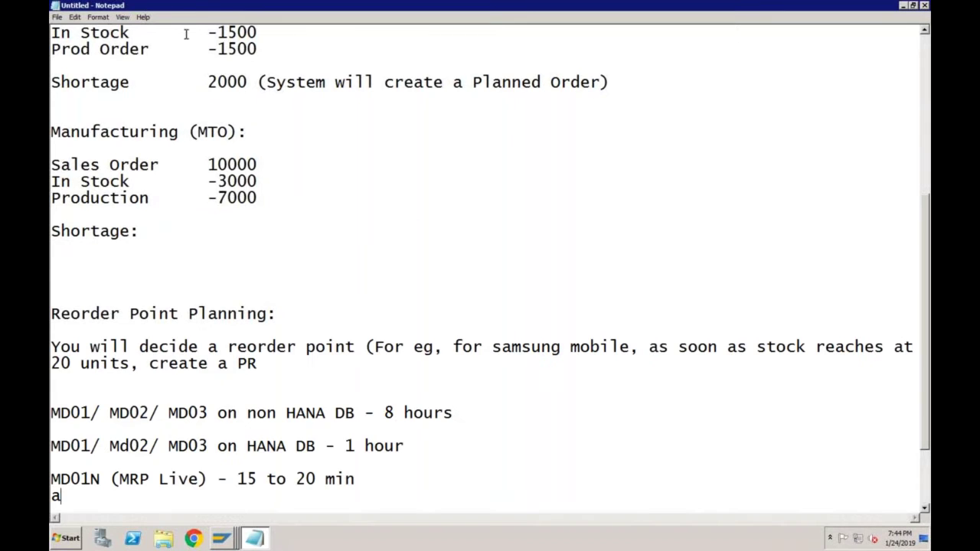
click(51, 32)
key(Up)
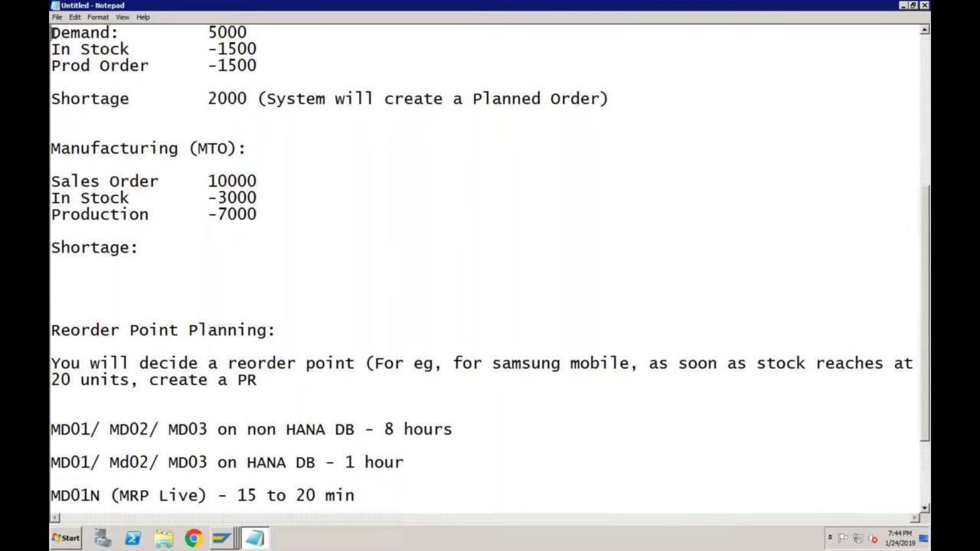
key(ctrl+Home)
key(shift+End)
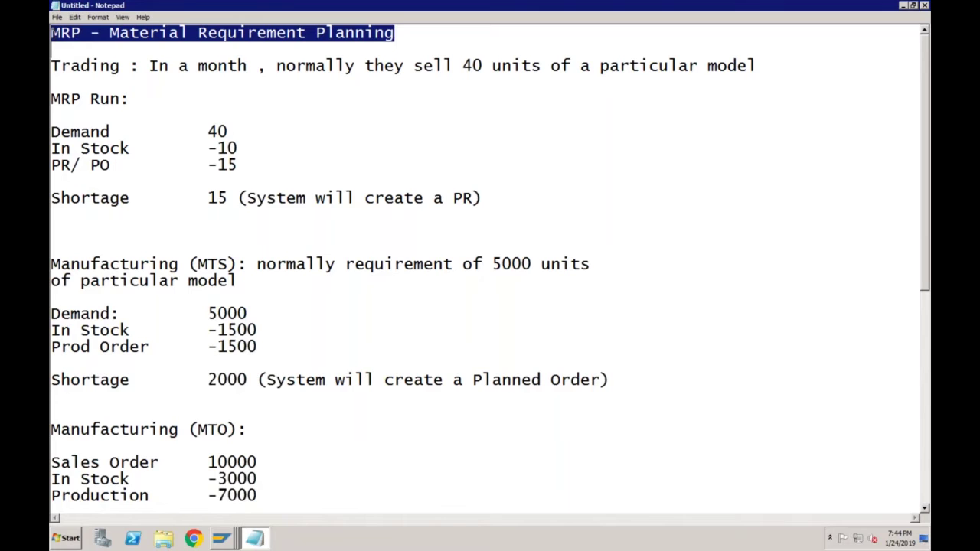
key(ctrl+a)
key(Delete)
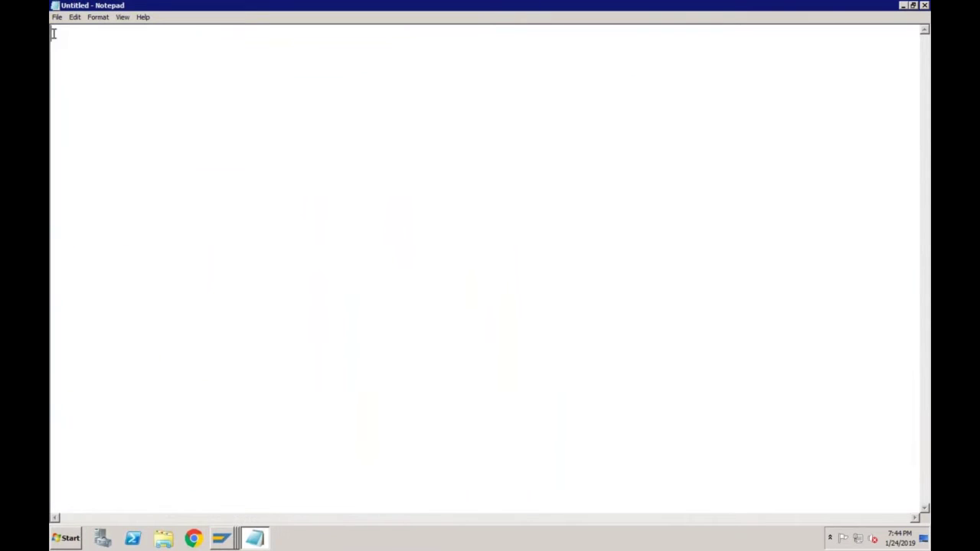
Write the heading "Asset Value as of 31032020" with separate lines for ledgers 0L and IF below it
text(Asset Va)
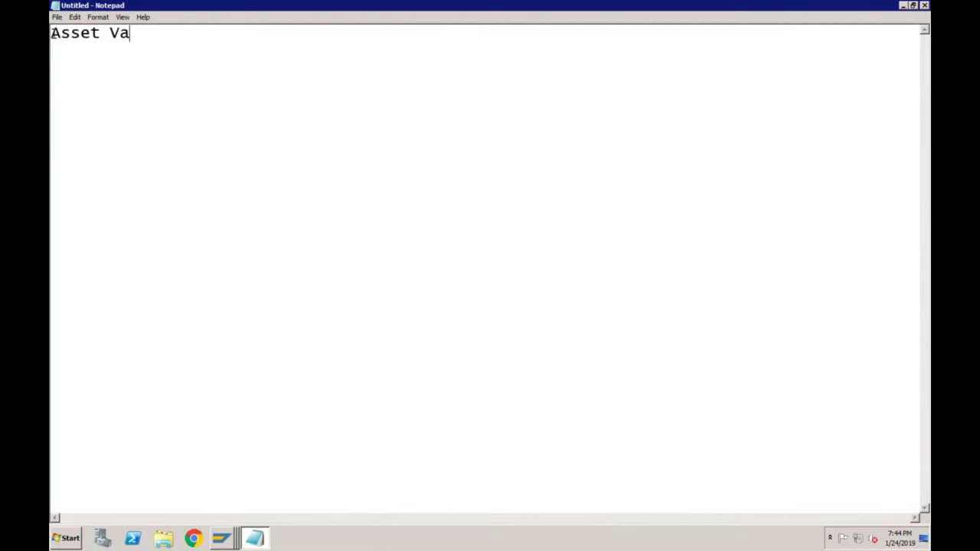
text(lue as of )
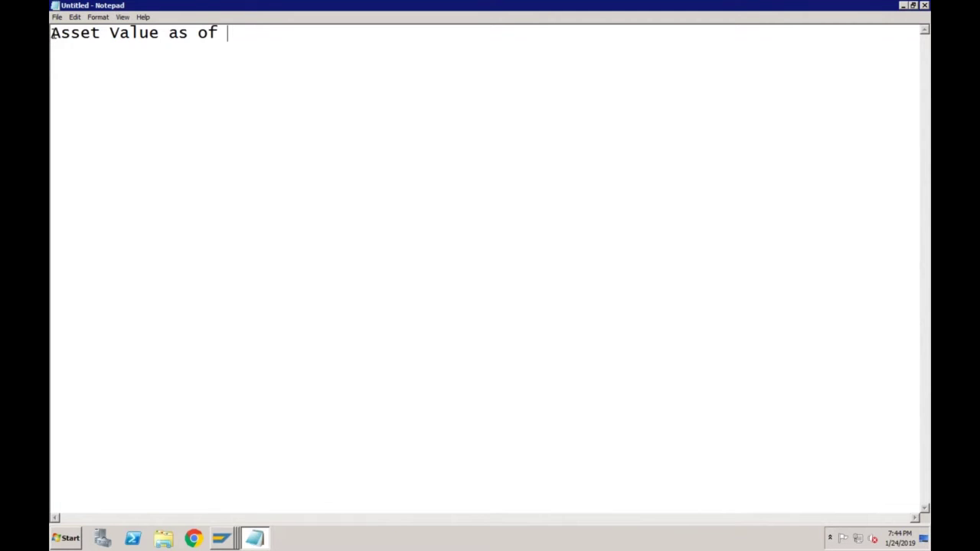
text(3103202)
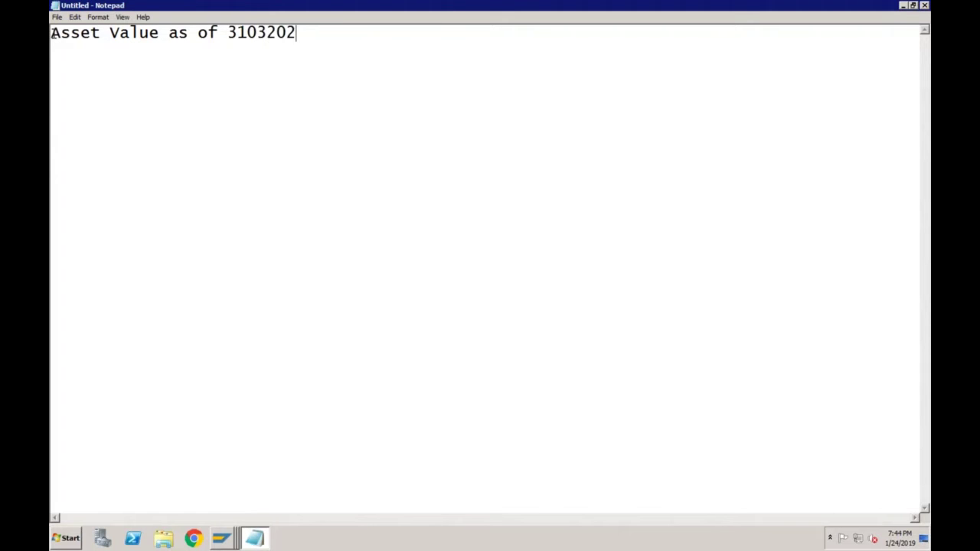
text(0)
key(Return)
key(Return)
text(0L)
key(Return)
text(IF)
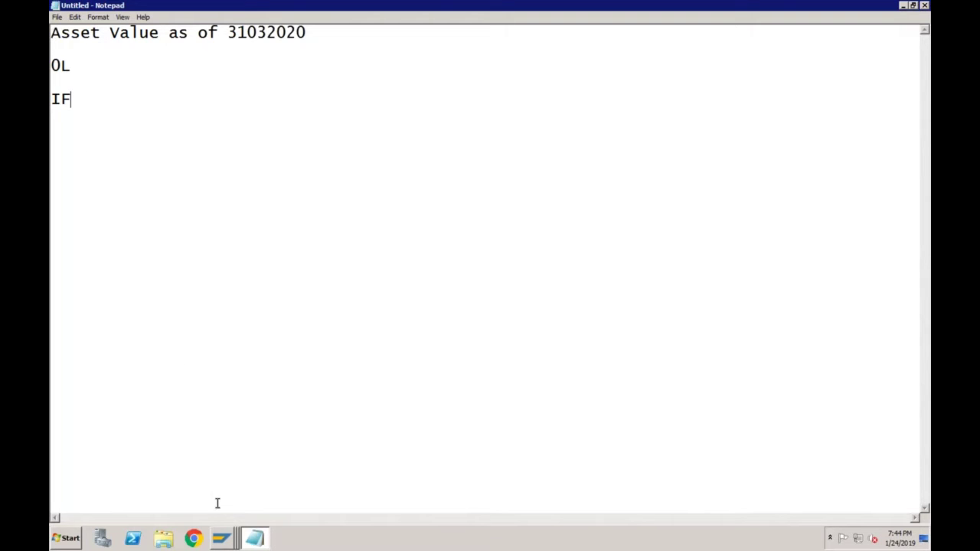
Switch to SAP and check the 2019 IFRS net book value of asset 3002 in company code SF01 in Asset Explorer
click(222, 540)
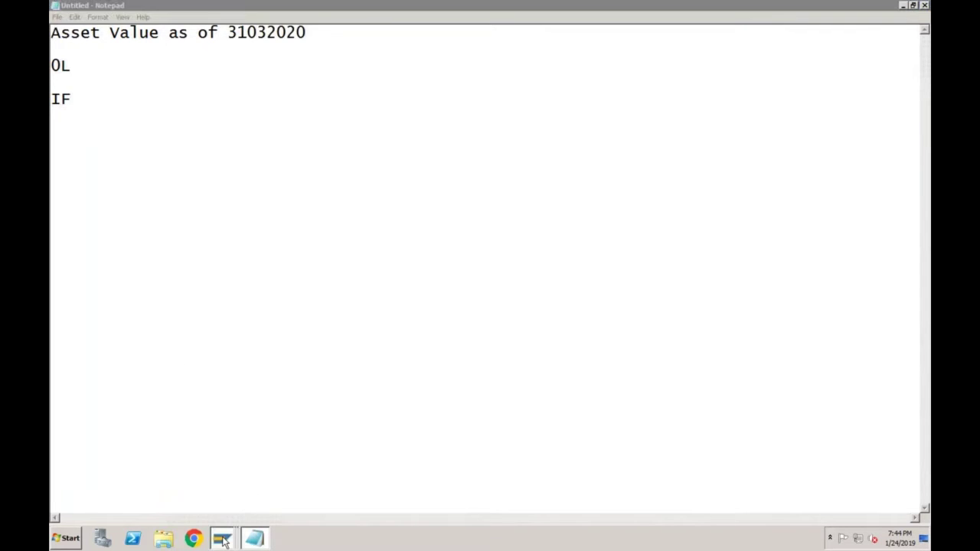
mouse_move(223, 540)
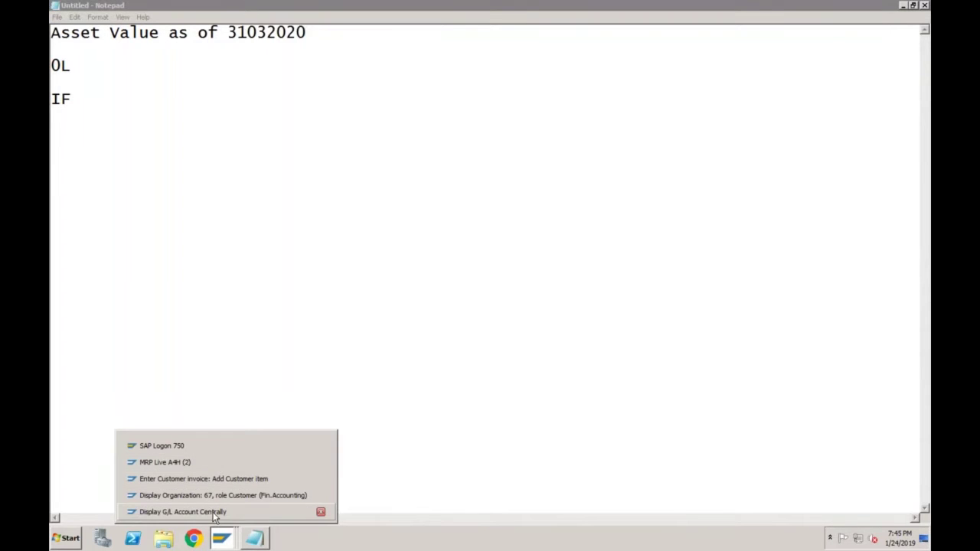
click(213, 512)
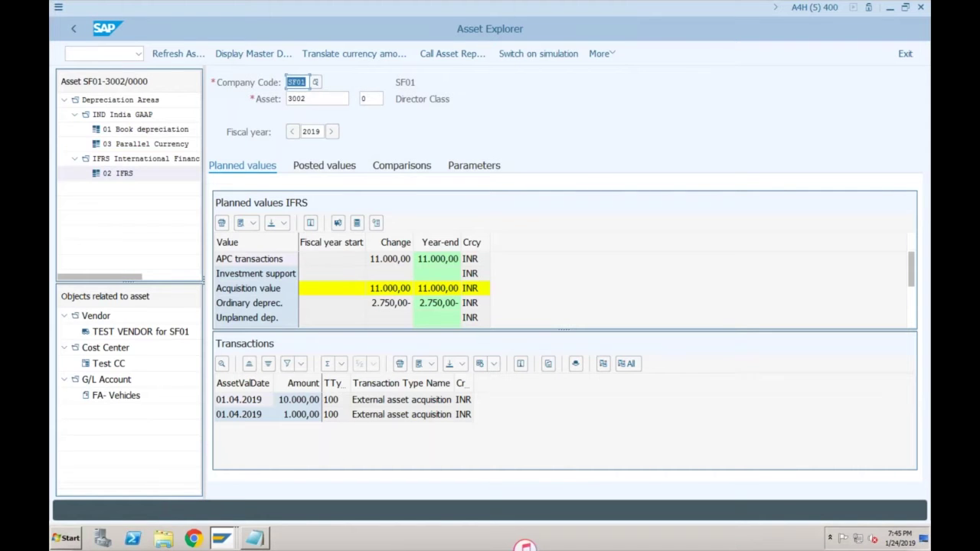
scroll(352, 288, down, 2)
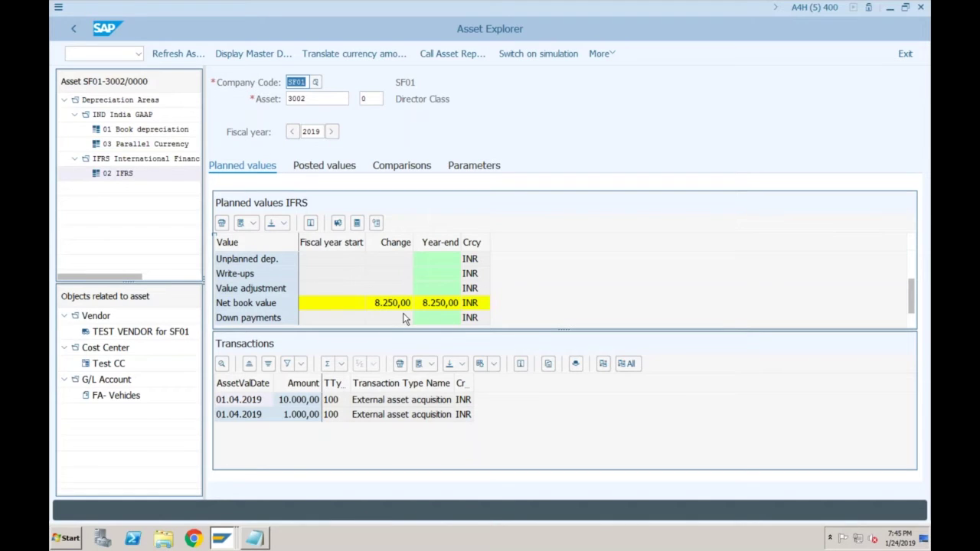
Return to Notepad and record 8250 as the asset value for ledger IF
click(254, 538)
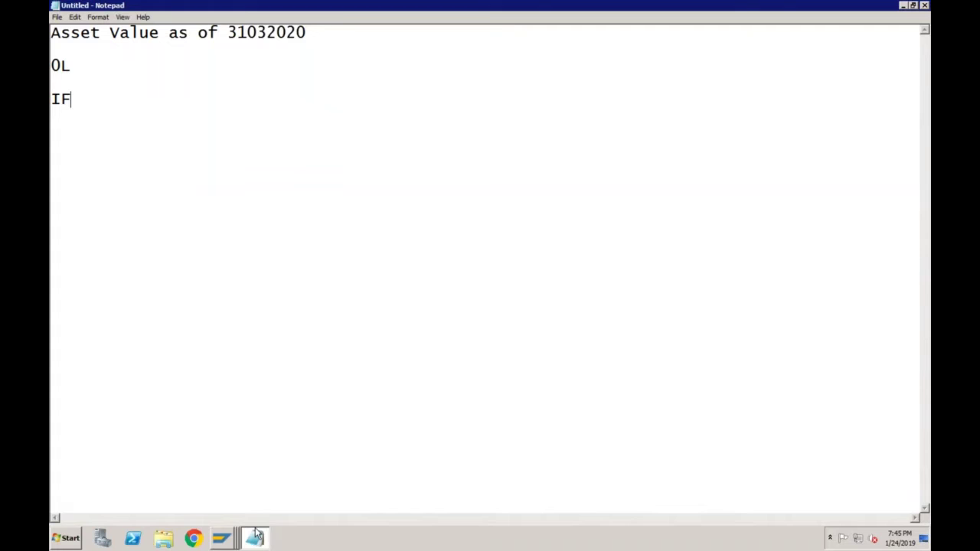
key(Tab)
text(8250)
key(Up)
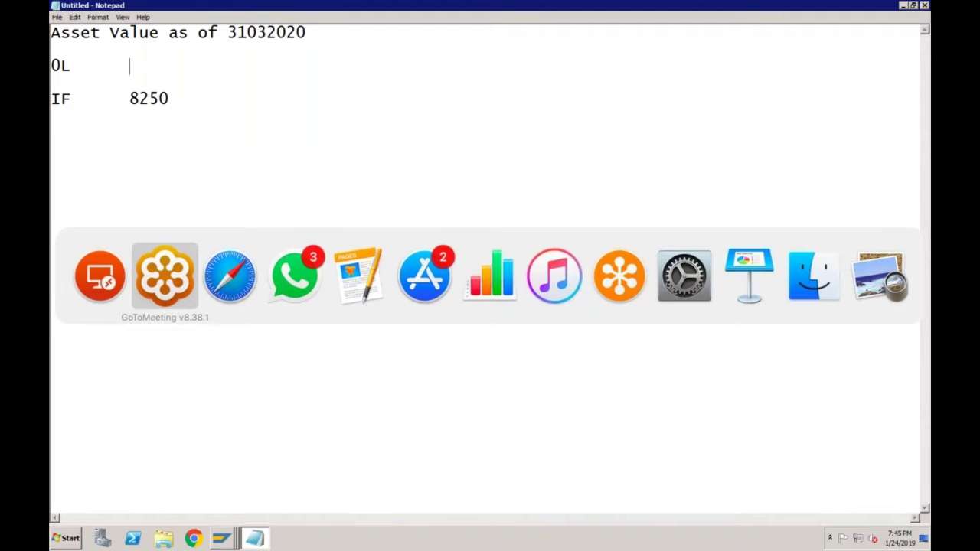
Switch to SAP and check the 2019 Book depreciation net book value of asset 3002 in Asset Explorer
key(super)
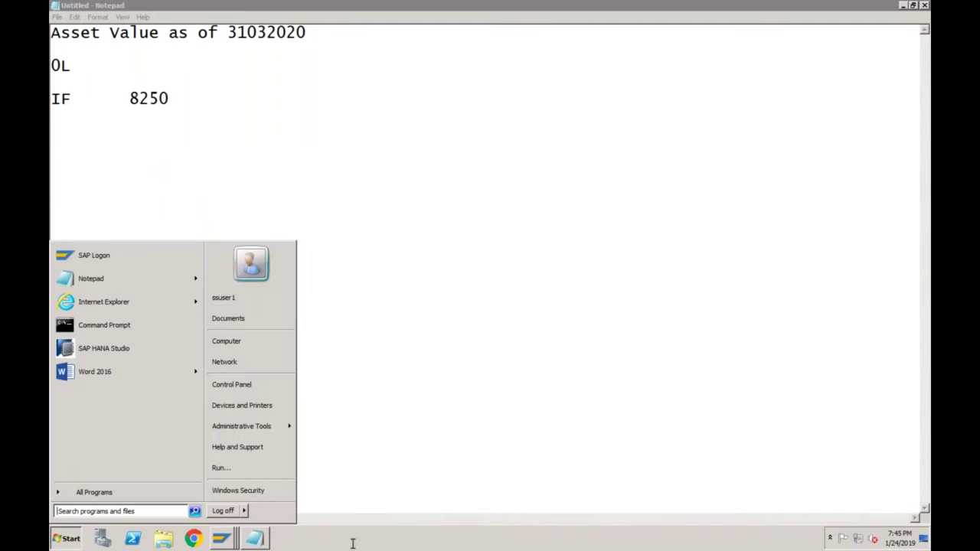
click(221, 538)
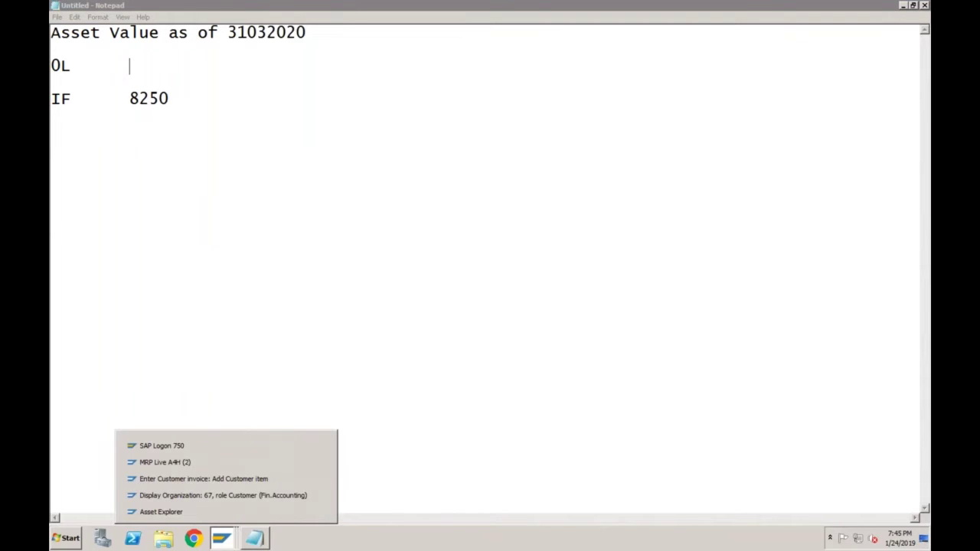
click(161, 511)
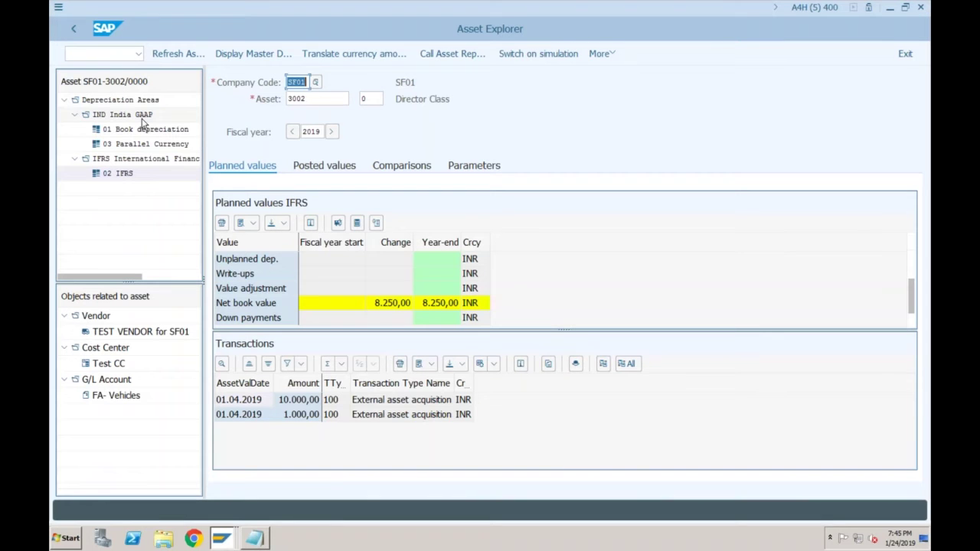
click(144, 129)
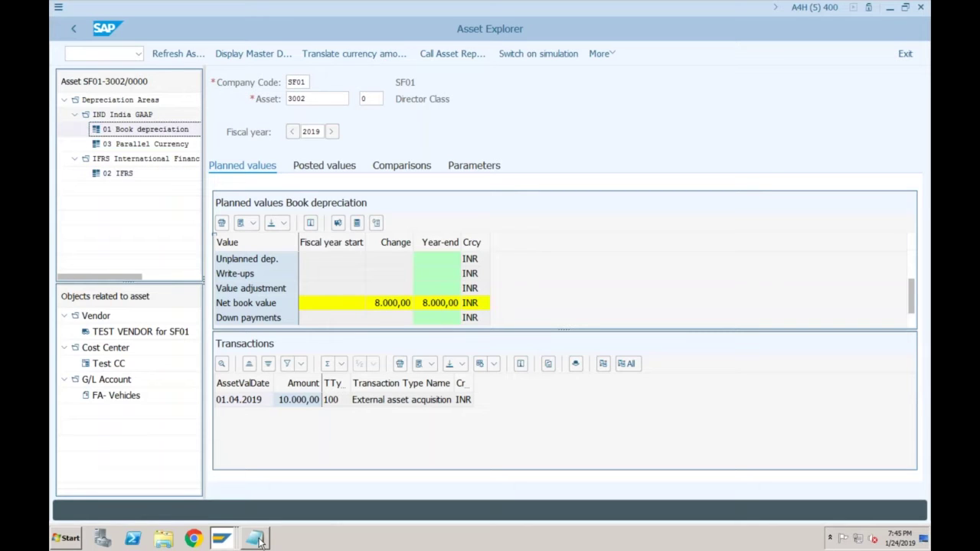
Return to Notepad and record 8000 as the asset value for ledger 0L
click(257, 539)
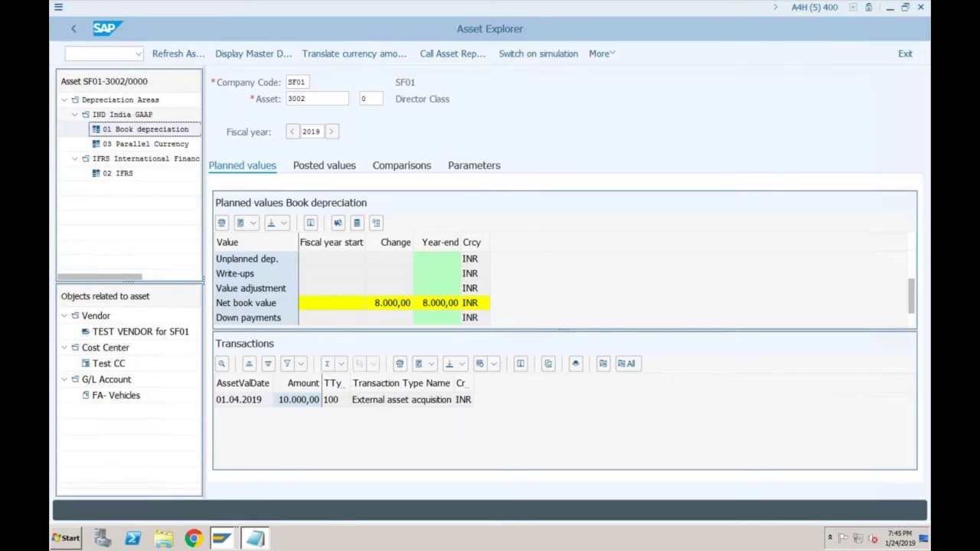
text(8000)
key(Down)
key(Down)
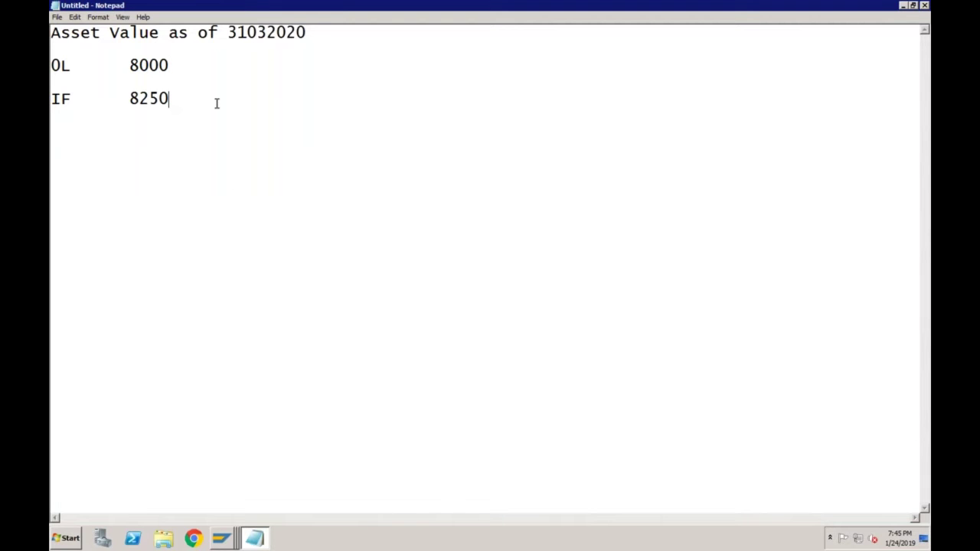
Add the line "Selling the asset at 8100" below the asset values, with separate lines for 0L and IF under it
key(Return)
key(Return)
key(Return)
text(Selling the asset)
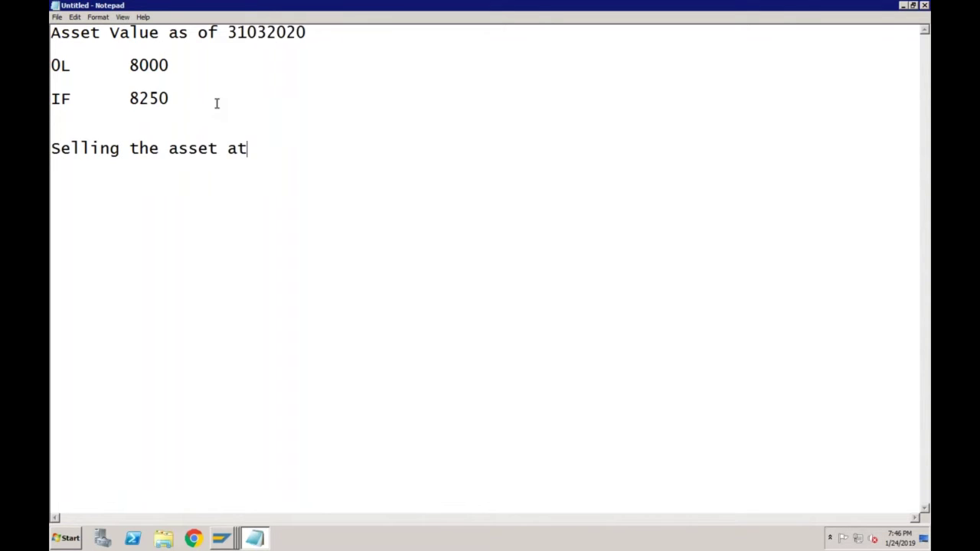
text(100)
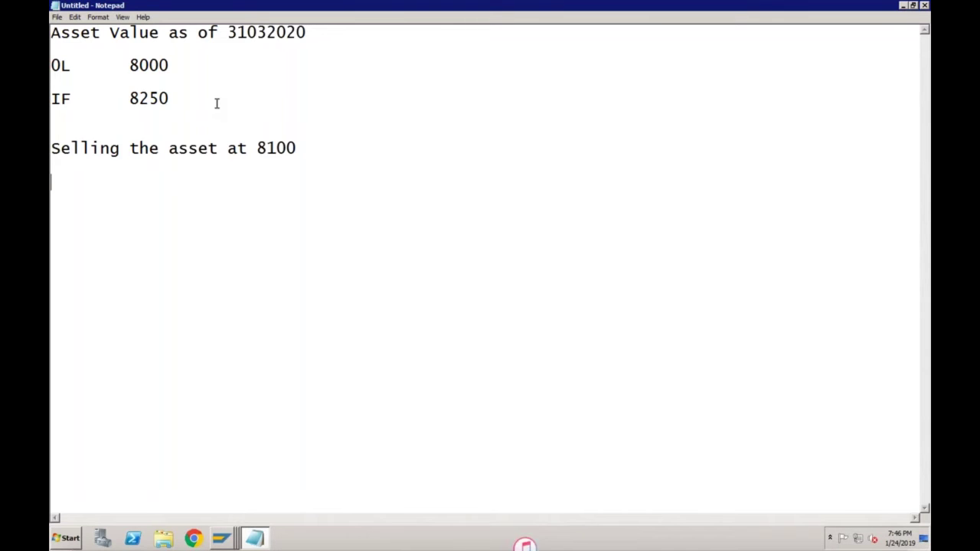
text(OL)
key(Return)
key(Return)
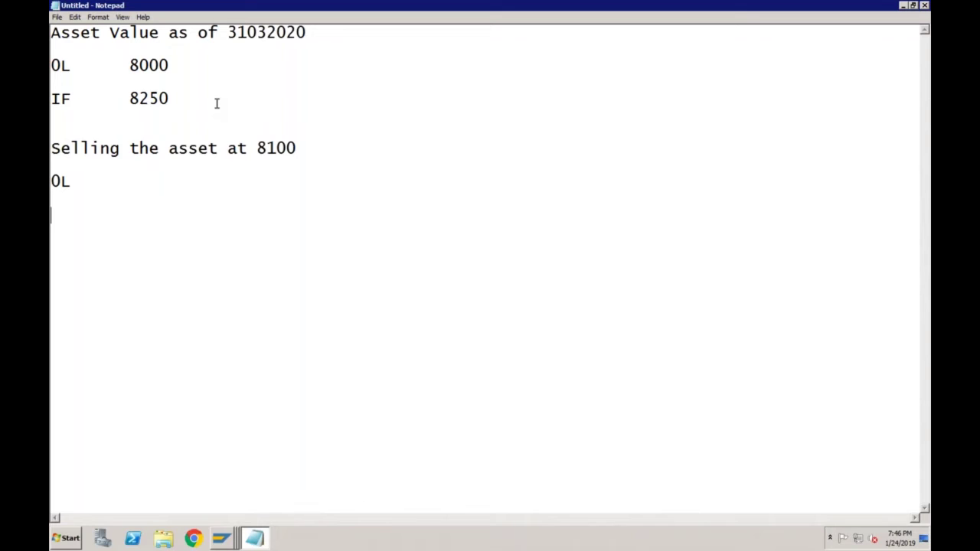
text(IF)
Note a gain of "+ 100" for ledger 0L under the selling price
mouse_move(199, 7)
click(85, 182)
click(174, 64)
click(302, 153)
click(106, 183)
key(Tab)
text(+ 100)
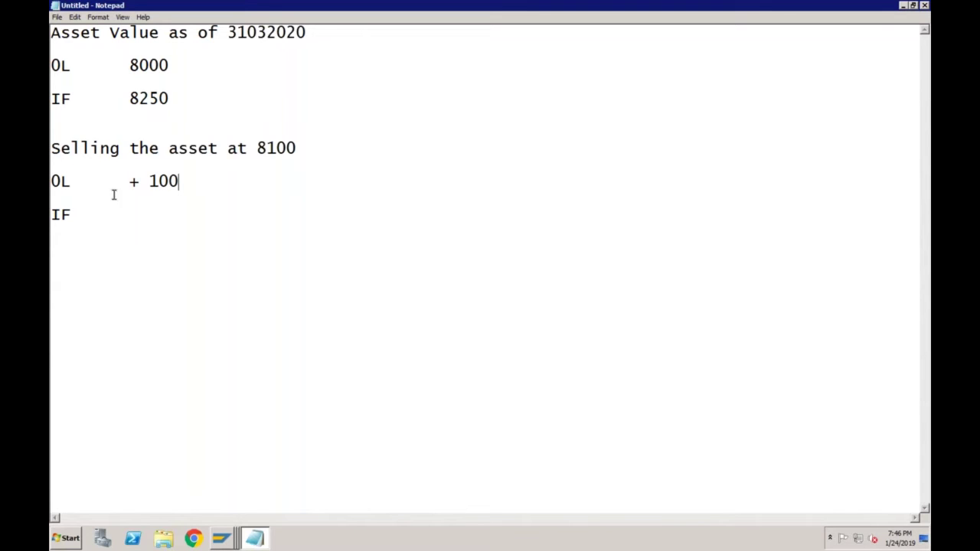
Note a loss of "- 150" for ledger IF under the selling price
click(86, 218)
key(Tab)
text(-150)
click(128, 148)
click(302, 147)
click(72, 67)
click(140, 214)
Switch to the SAP customer invoice entry and set the customer item's amount to 8100 INR
click(222, 542)
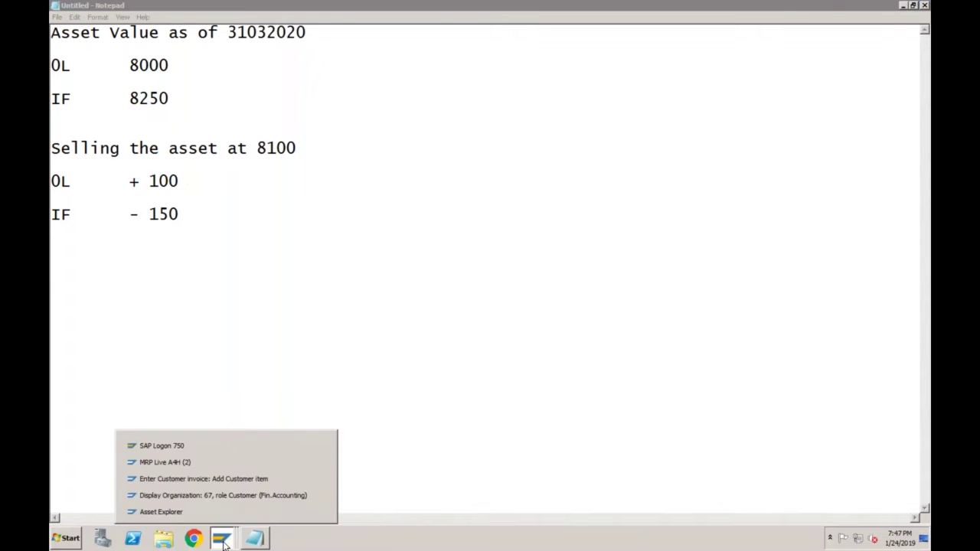
click(220, 479)
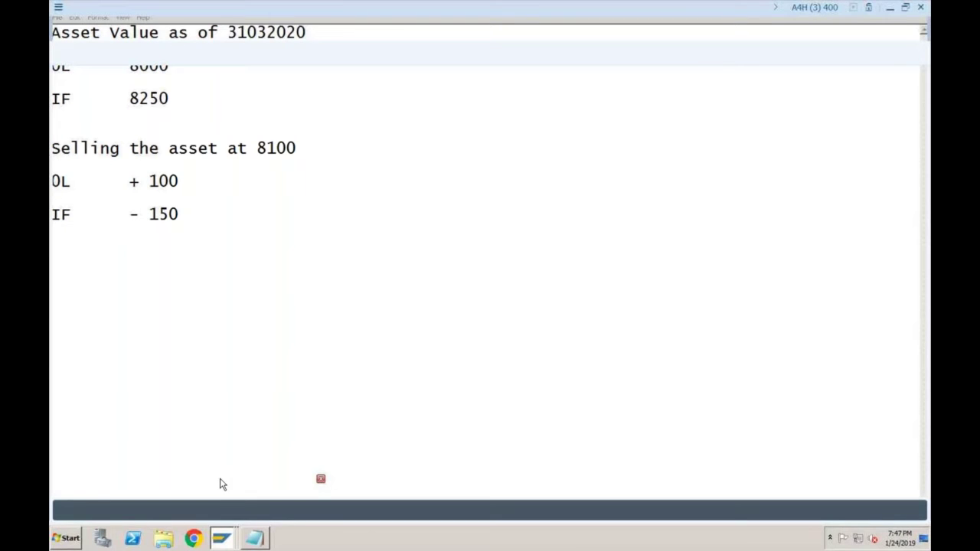
text(8100)
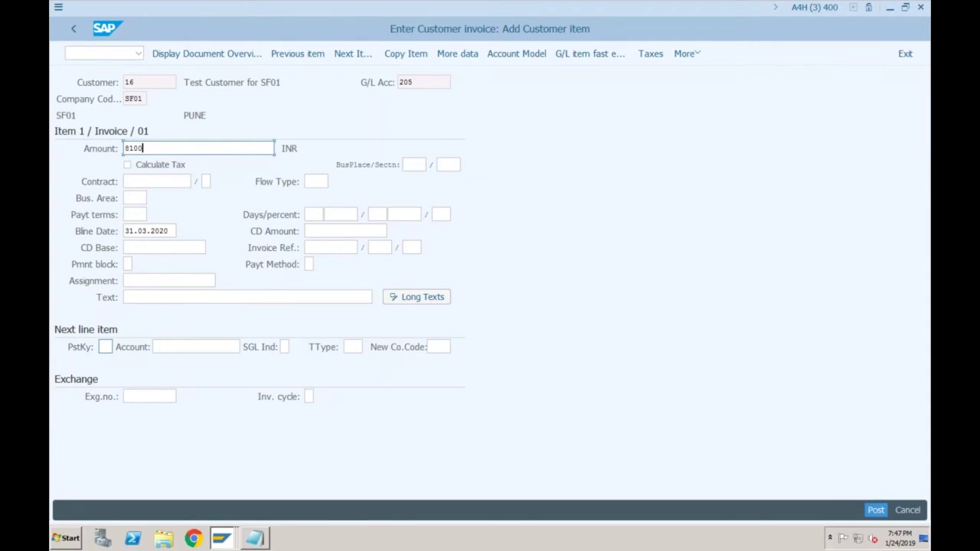
Choose posting key 50 (G/L credit entry) for the invoice's next line item
click(105, 347)
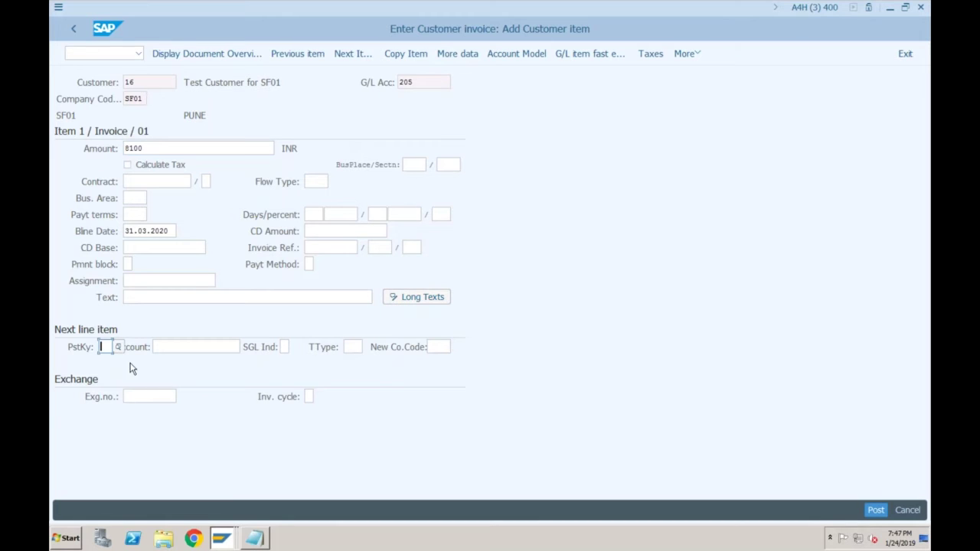
click(119, 347)
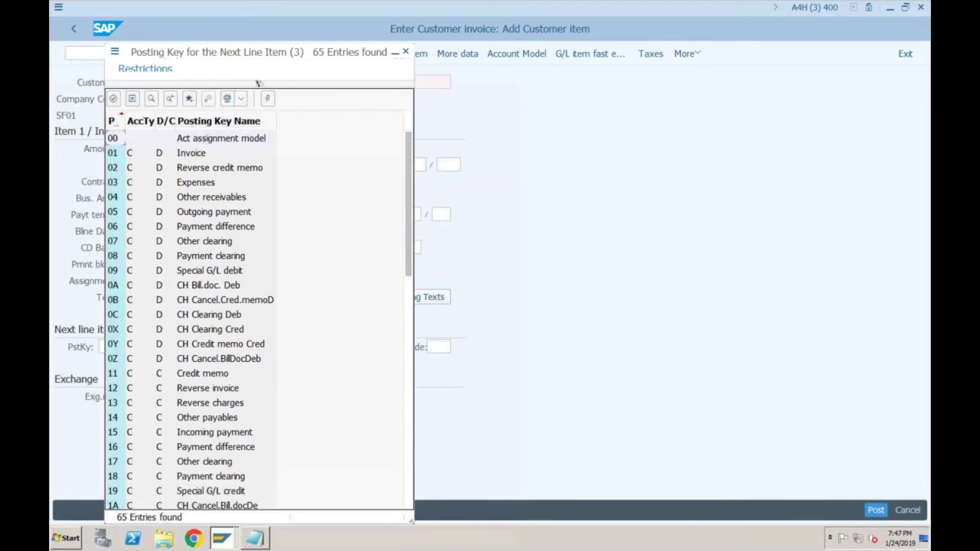
scroll(138, 479, down, 8)
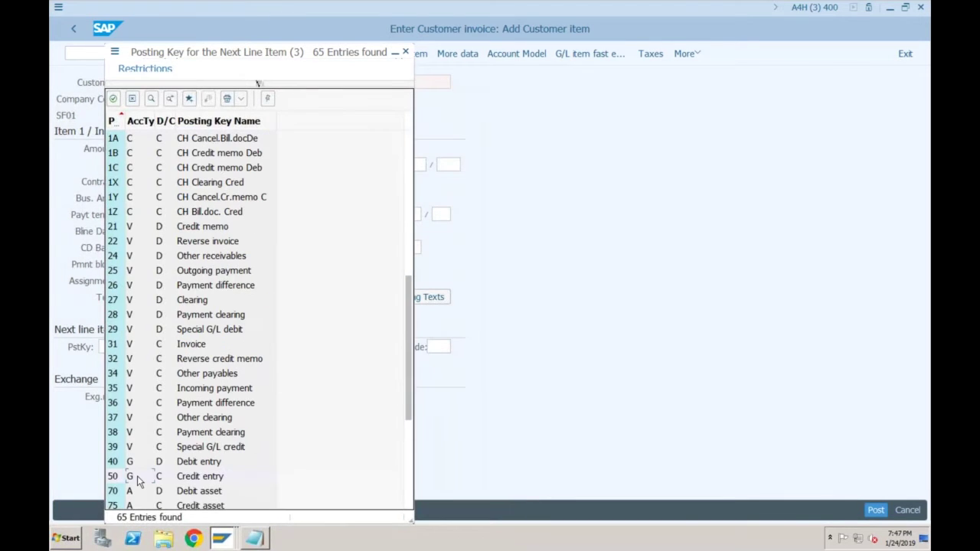
double_click(139, 477)
click(188, 349)
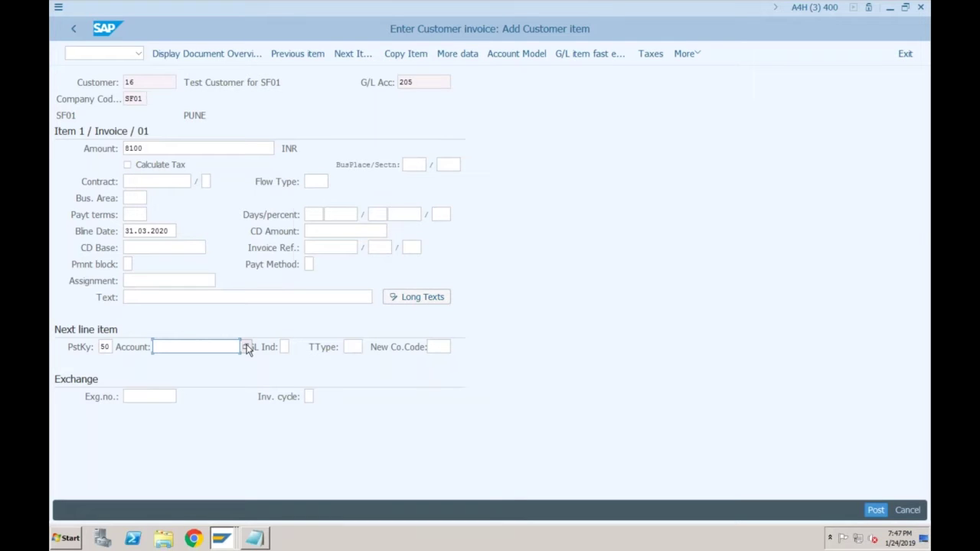
Replace MRP Live in its SAP session with central G/L account editing and start creating account 300 in company code SF01
click(221, 540)
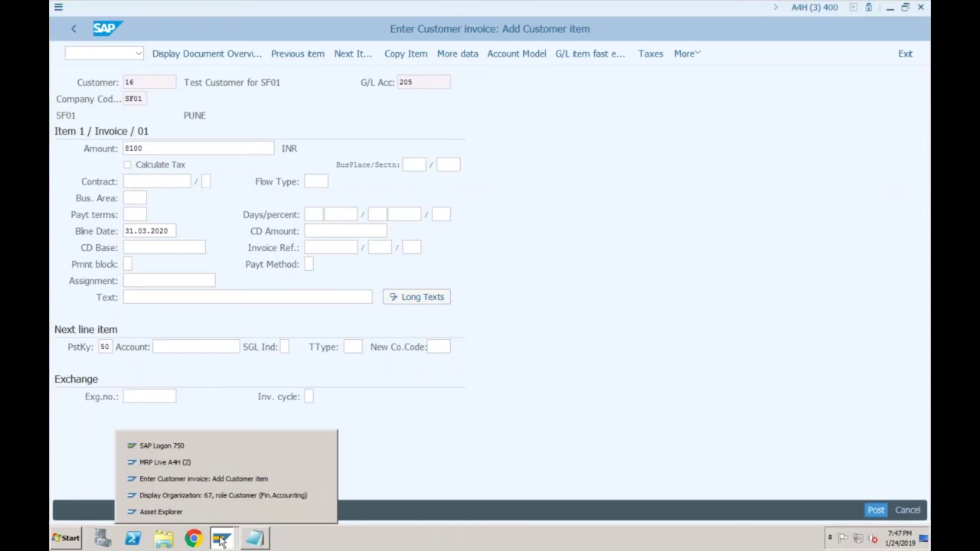
click(165, 462)
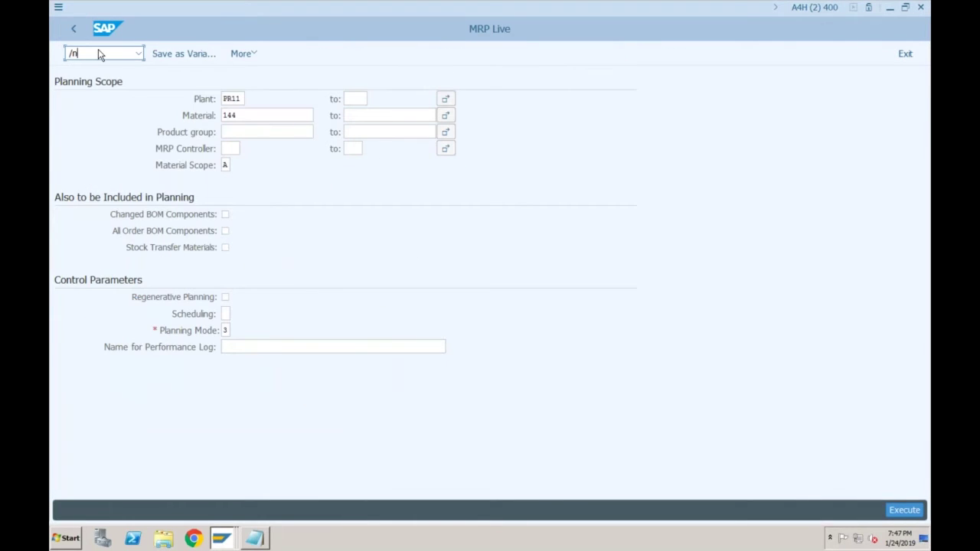
key(alt+Tab)
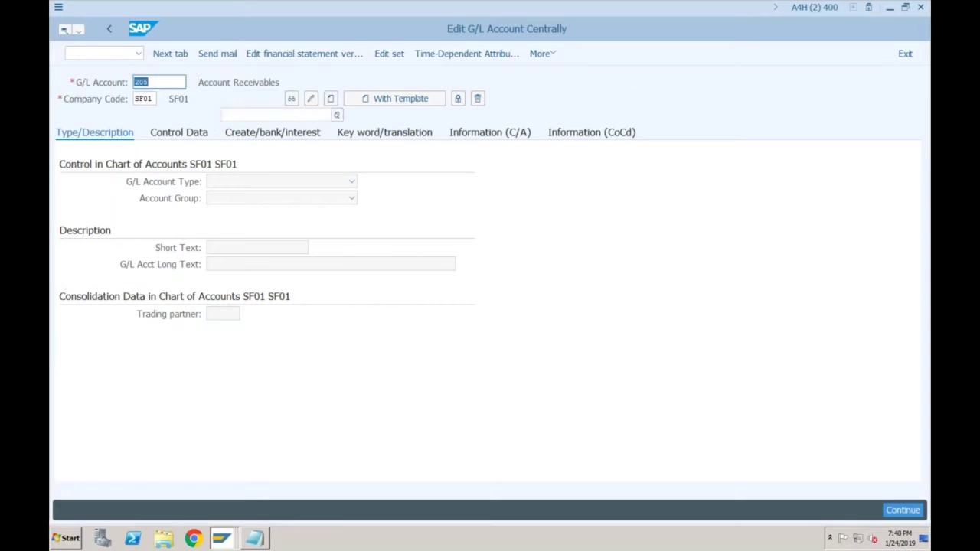
text(300)
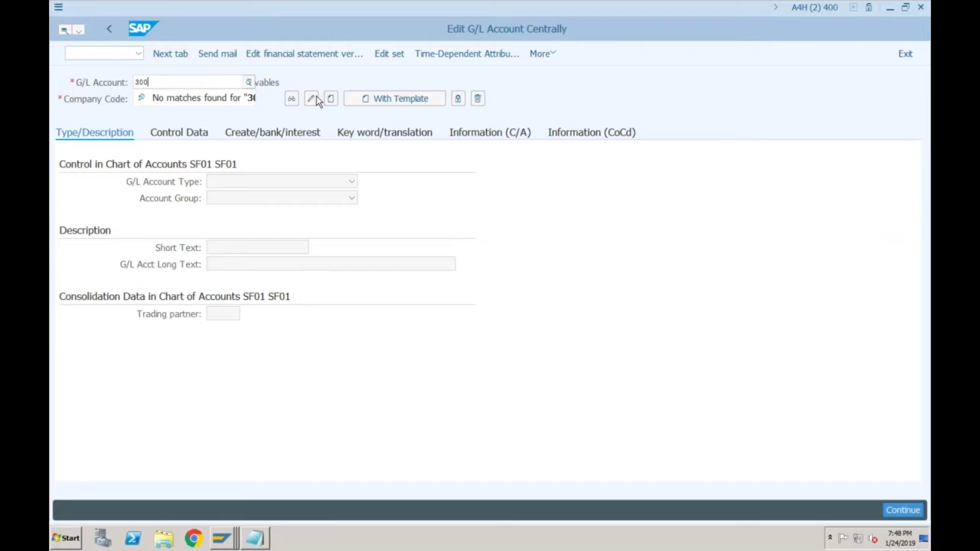
click(331, 101)
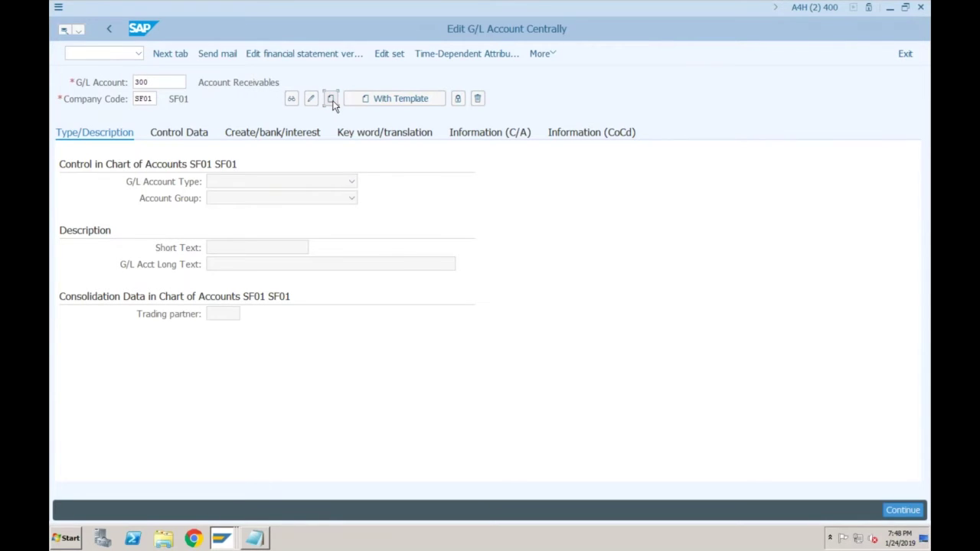
click(333, 105)
Set the new account's type to P Primary Costs or Revenue and its account group to PL Profit & Loss
click(321, 185)
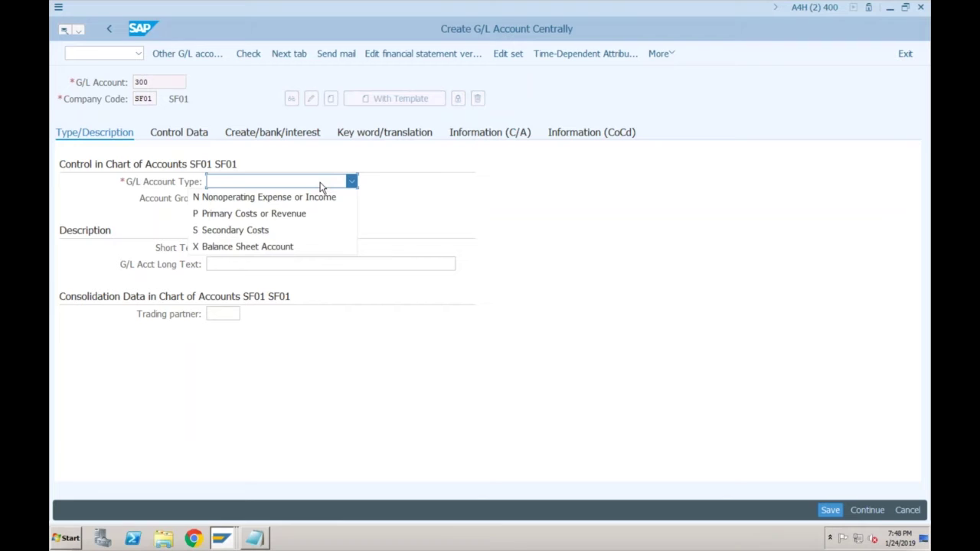
click(289, 214)
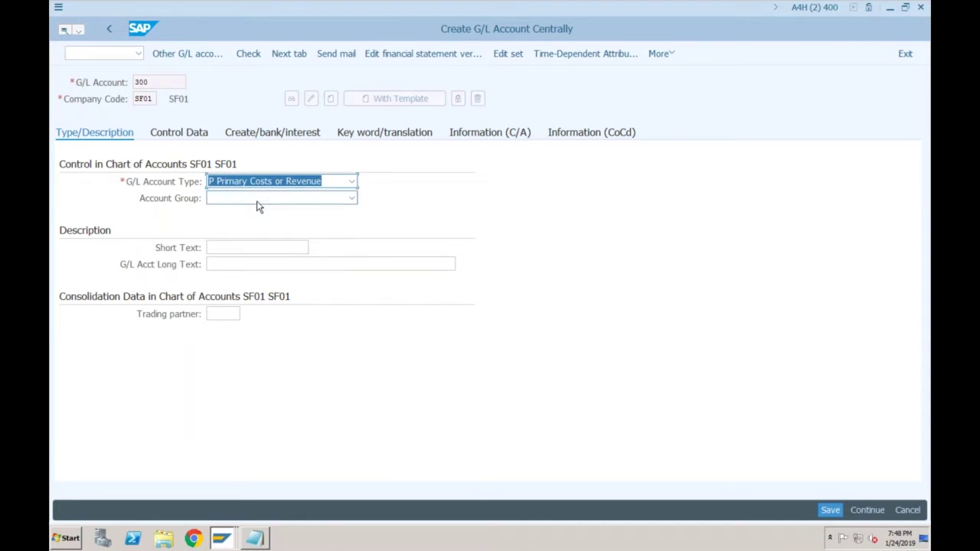
click(258, 200)
click(254, 231)
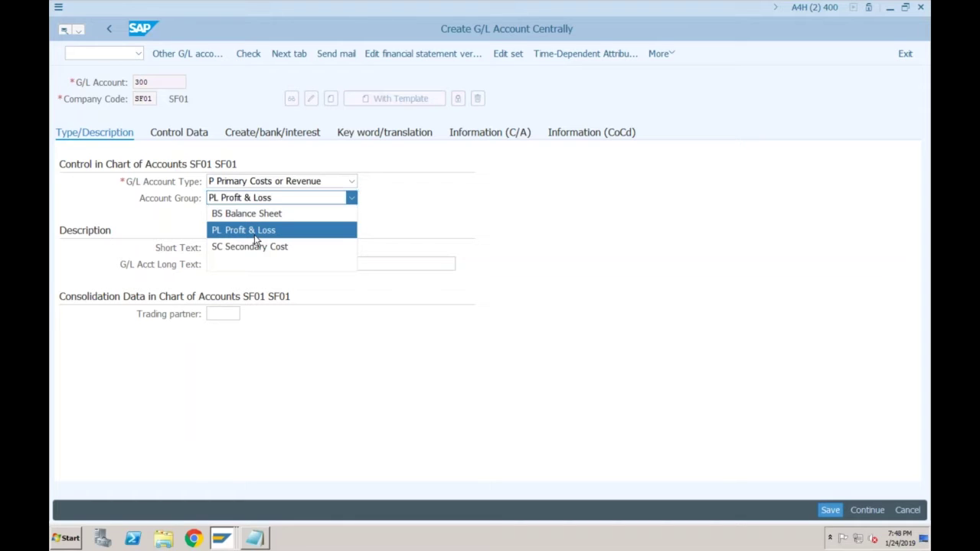
click(254, 232)
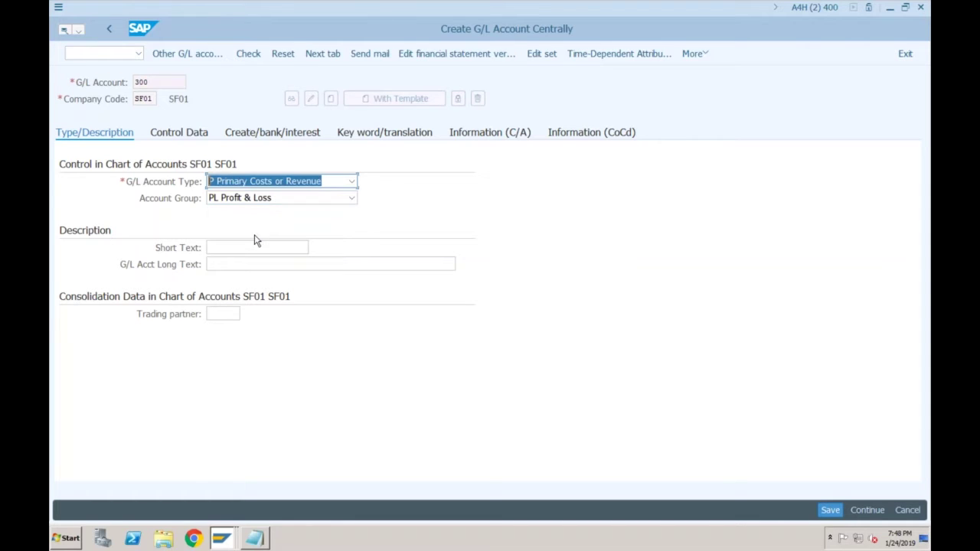
Enter "Sales for Asset" as the short text of G/L account 300
click(257, 247)
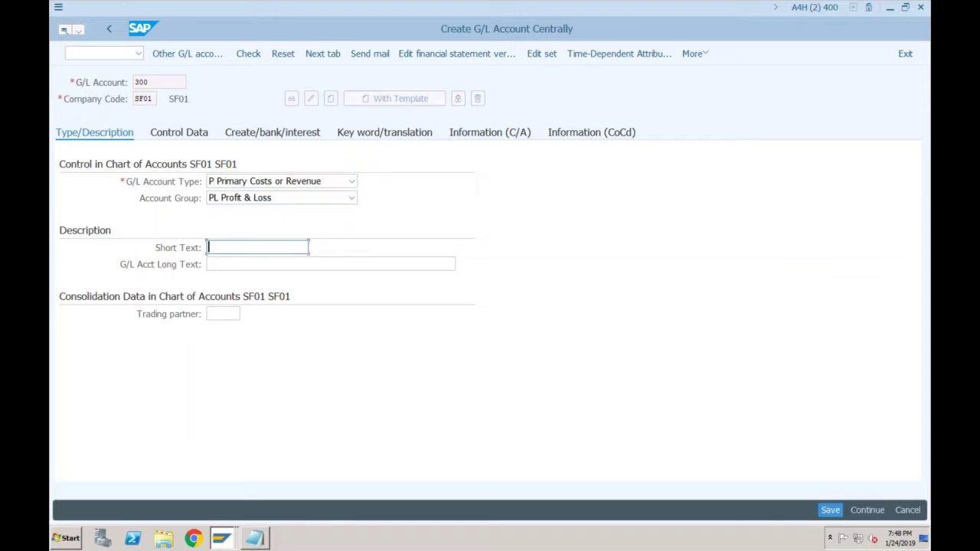
text(Sales for Asset)
key(Down)
key(Return)
Set the cost element category of G/L account 300 to 11 (Revenues) in its control data
click(191, 134)
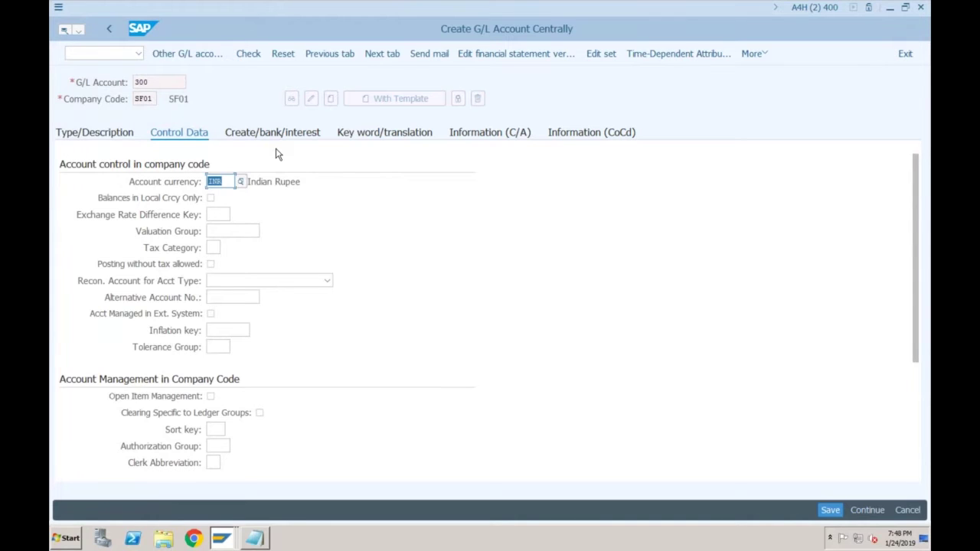
click(916, 380)
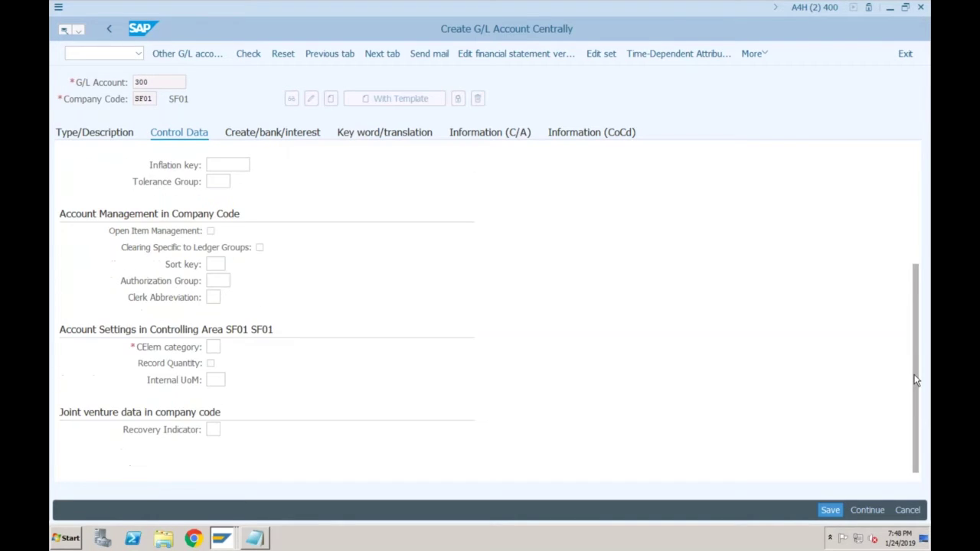
click(212, 347)
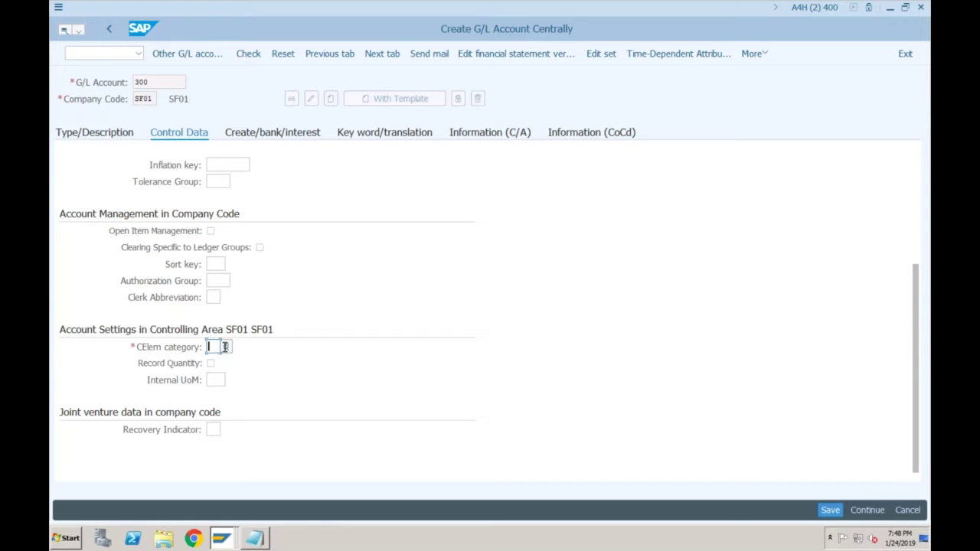
click(225, 347)
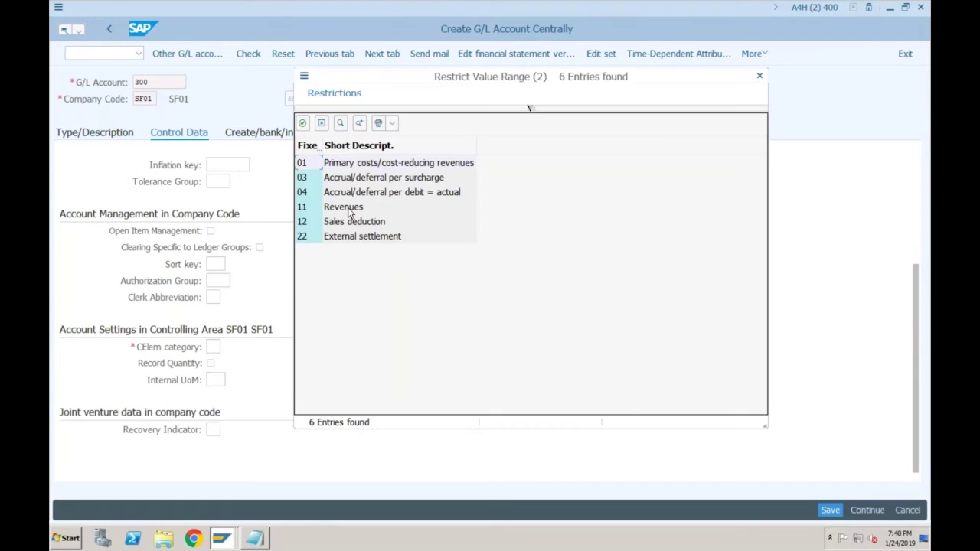
click(349, 208)
double_click(348, 209)
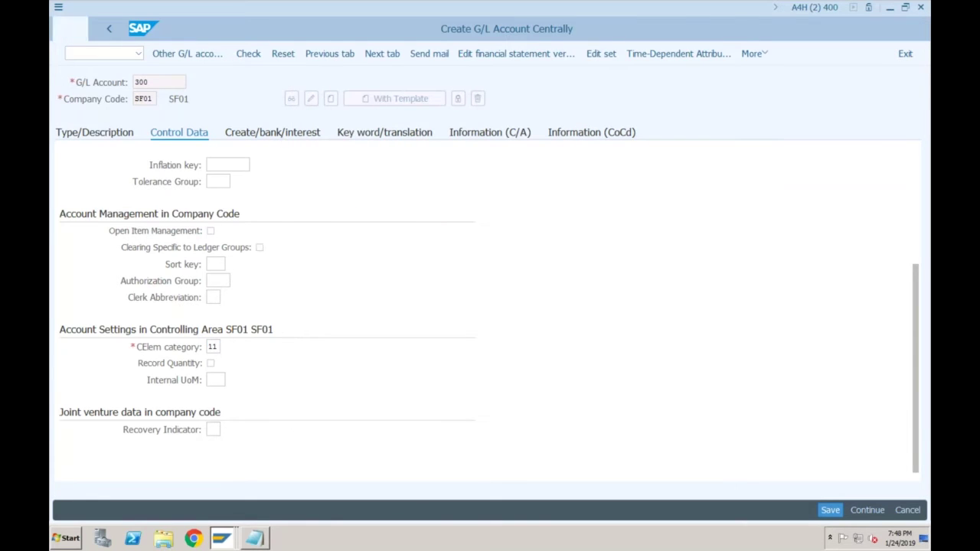
Assign field status group G029 (Revenue accounts) to G/L account 300
key(ctrl+Page_Down)
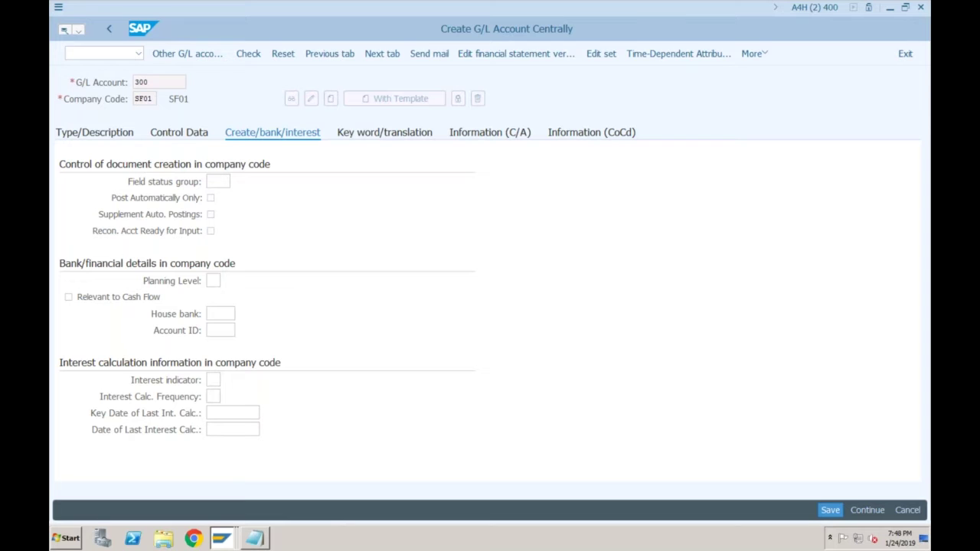
key(F4)
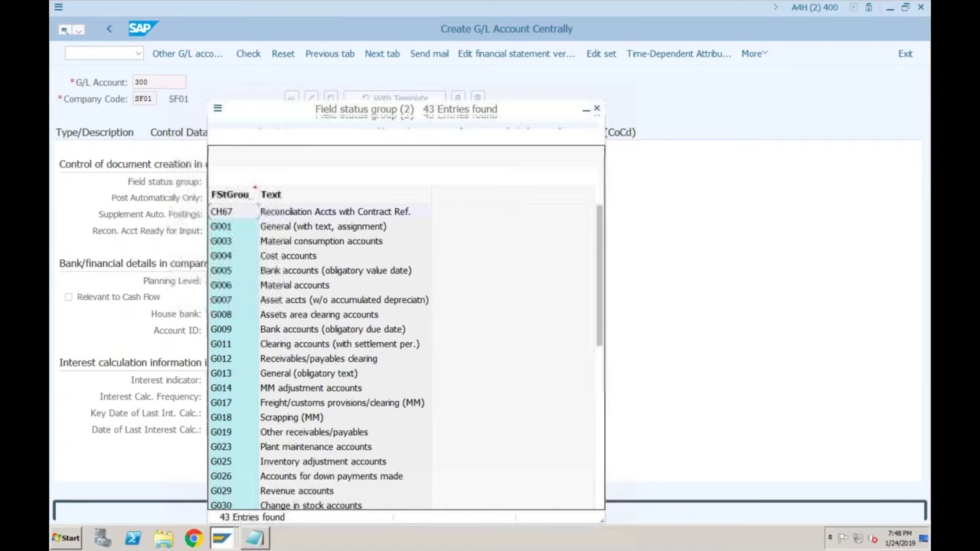
double_click(220, 490)
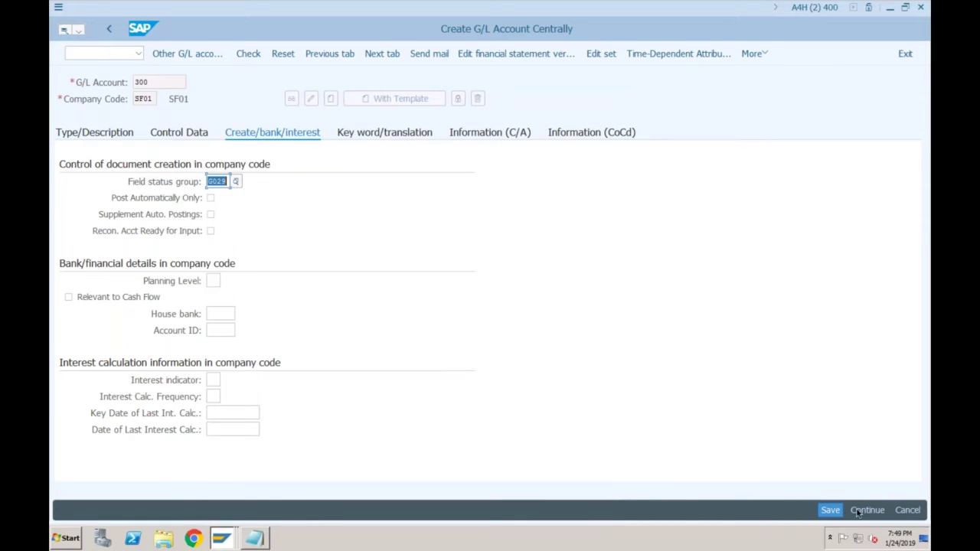
Save G/L account 300 and display the Asset Accounting fields of its field status group G029
click(831, 511)
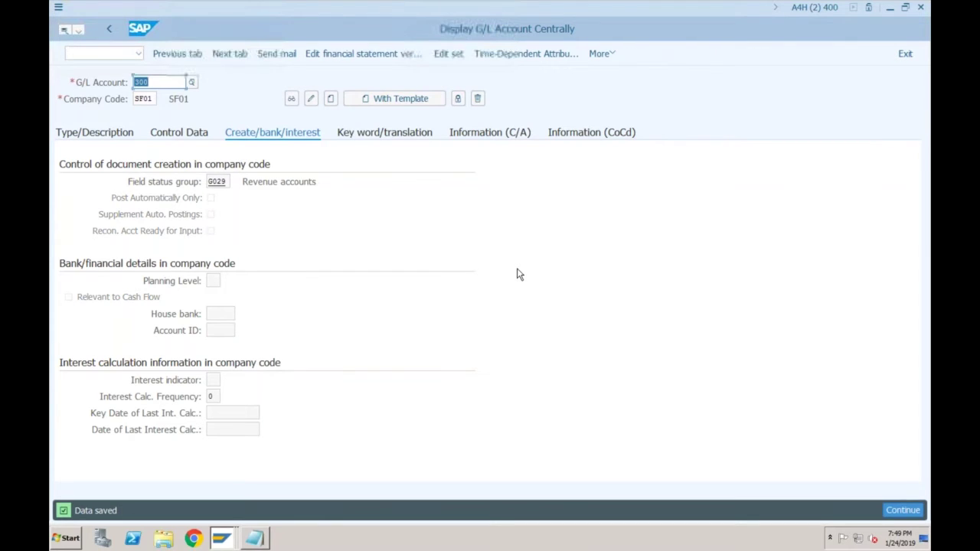
double_click(216, 182)
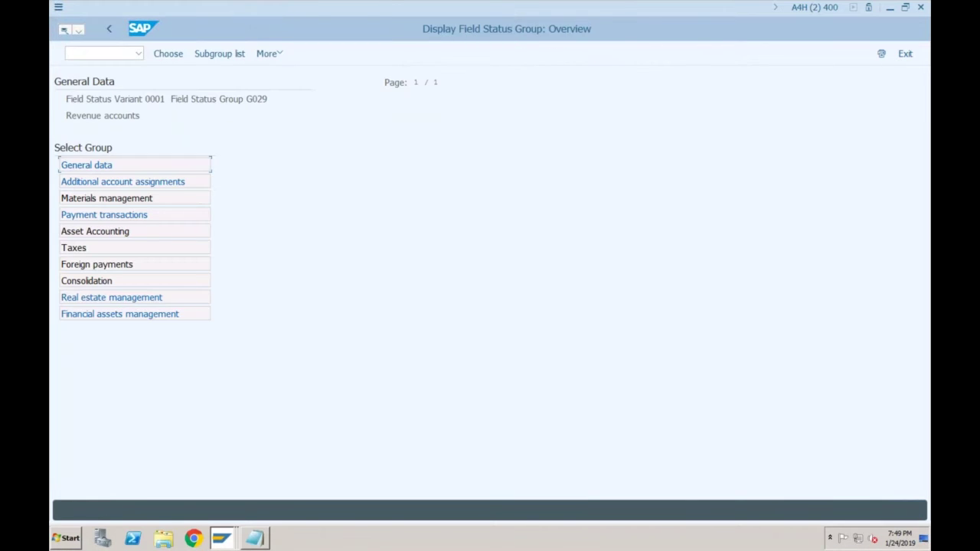
click(97, 231)
double_click(97, 230)
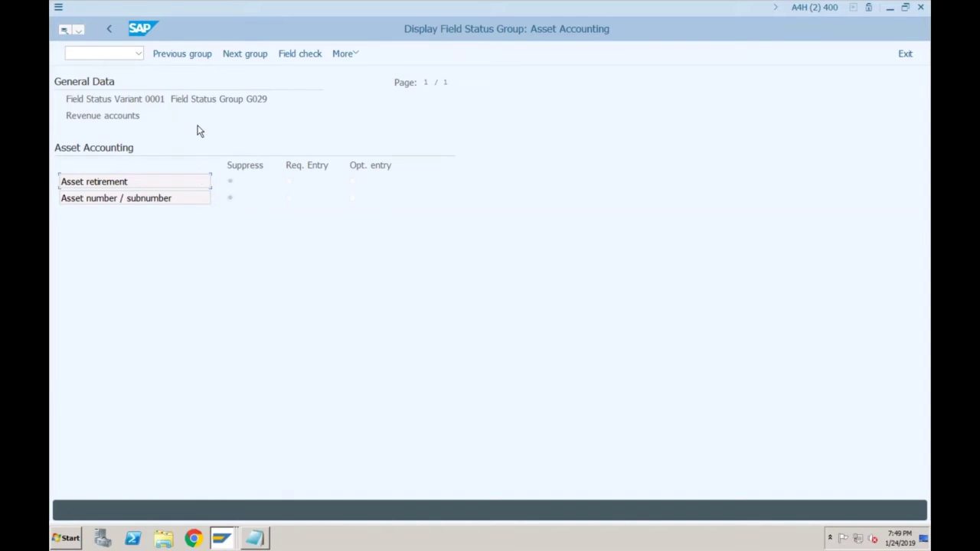
In transaction OBC4, open field status group G029 (Revenue accounts) of variant 0001 for editing and save it
click(109, 58)
text(/nobc4)
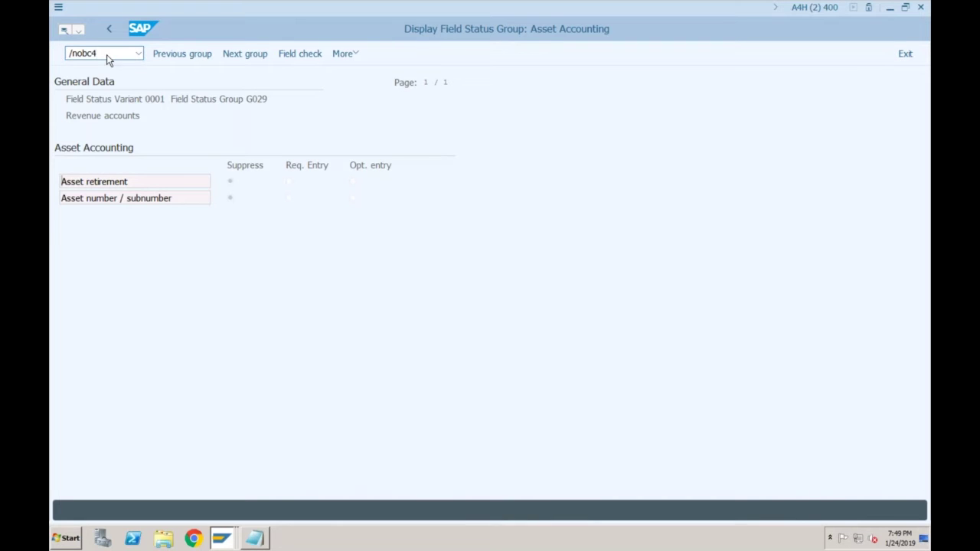
key(Return)
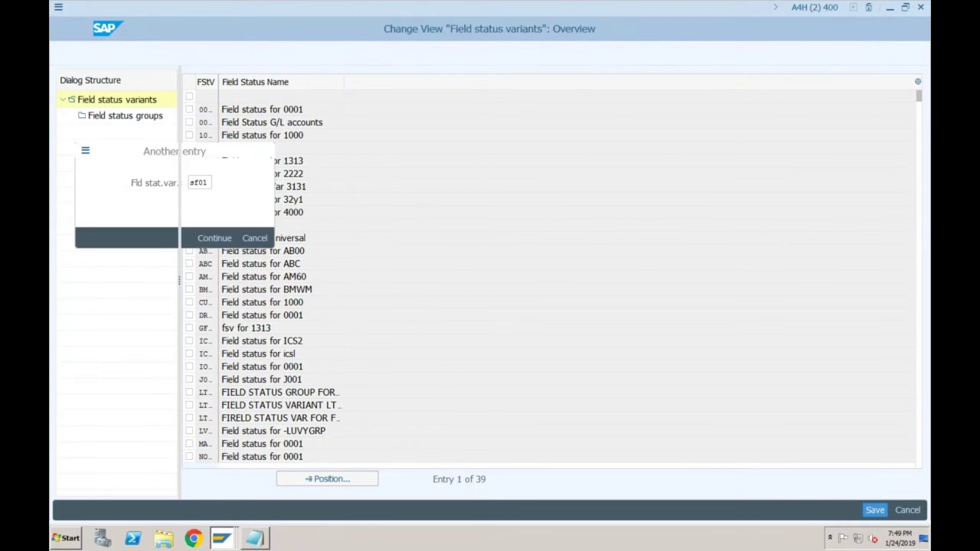
text(000)
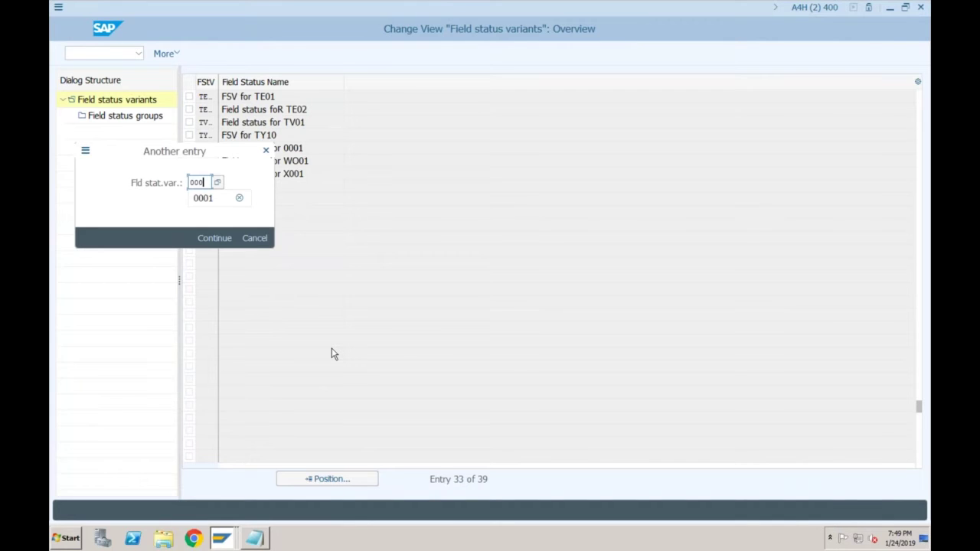
key(Return)
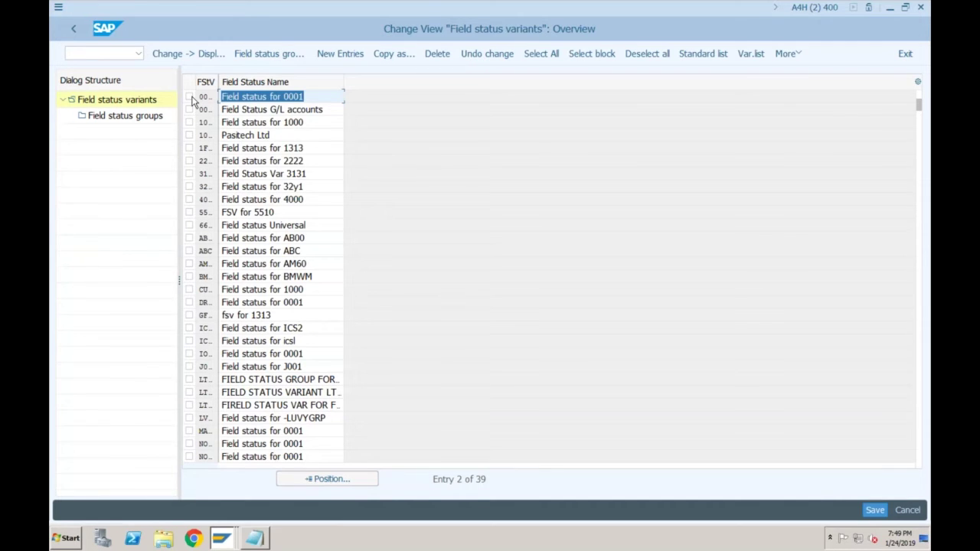
double_click(193, 102)
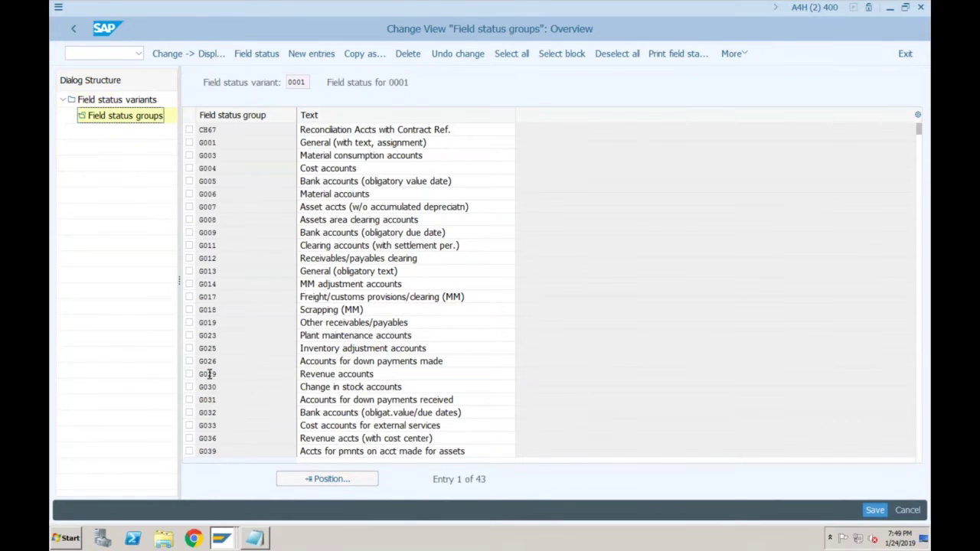
double_click(208, 373)
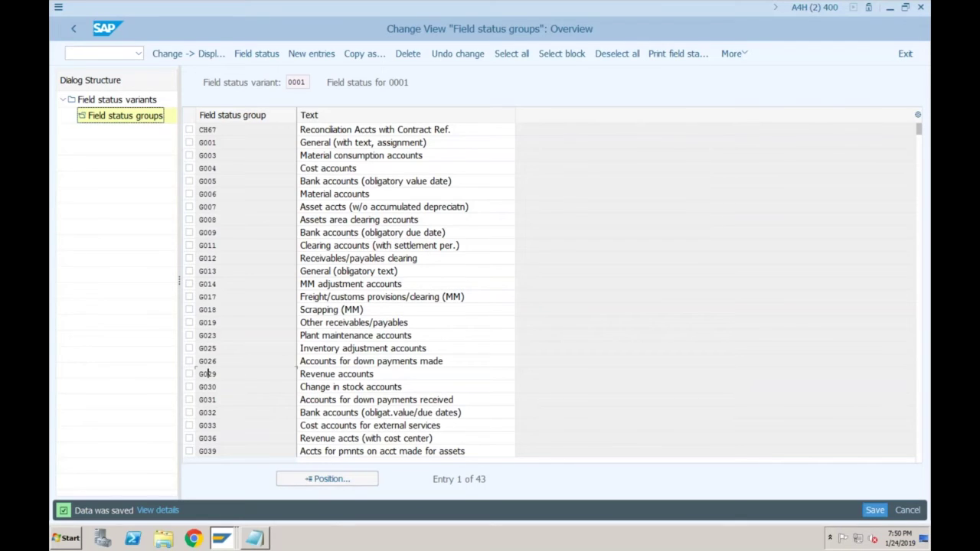
Return to the open customer invoice and try to continue to account 300 with transaction type 210
click(222, 539)
click(221, 542)
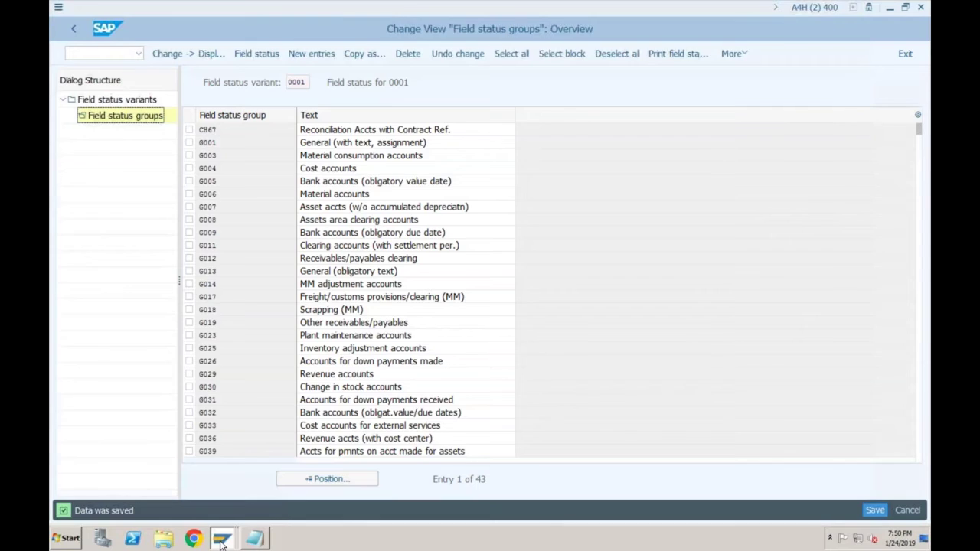
click(220, 542)
text(300)
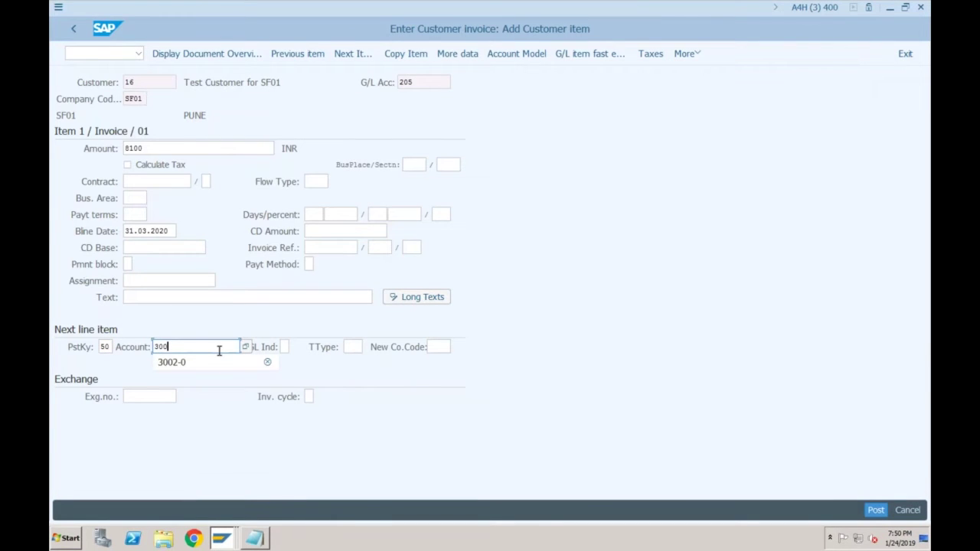
click(352, 346)
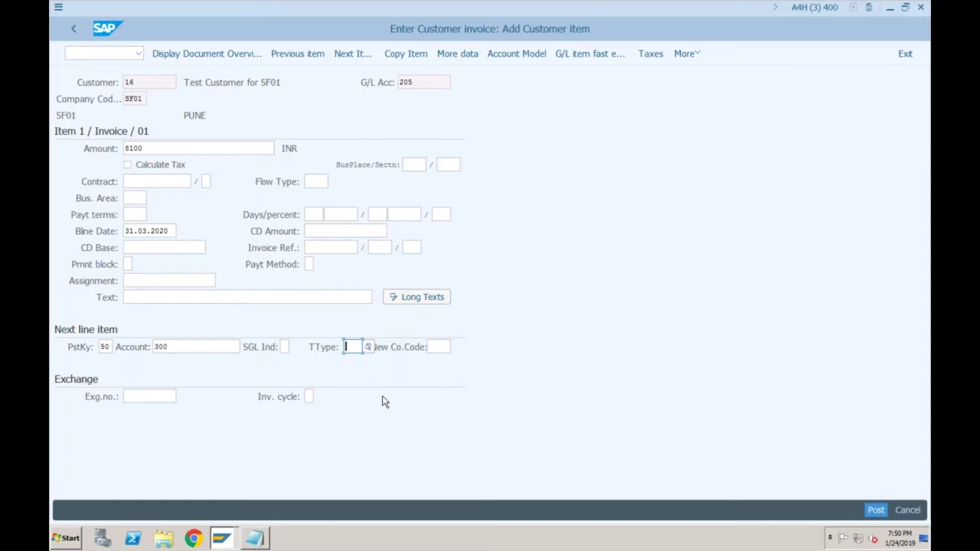
text(210)
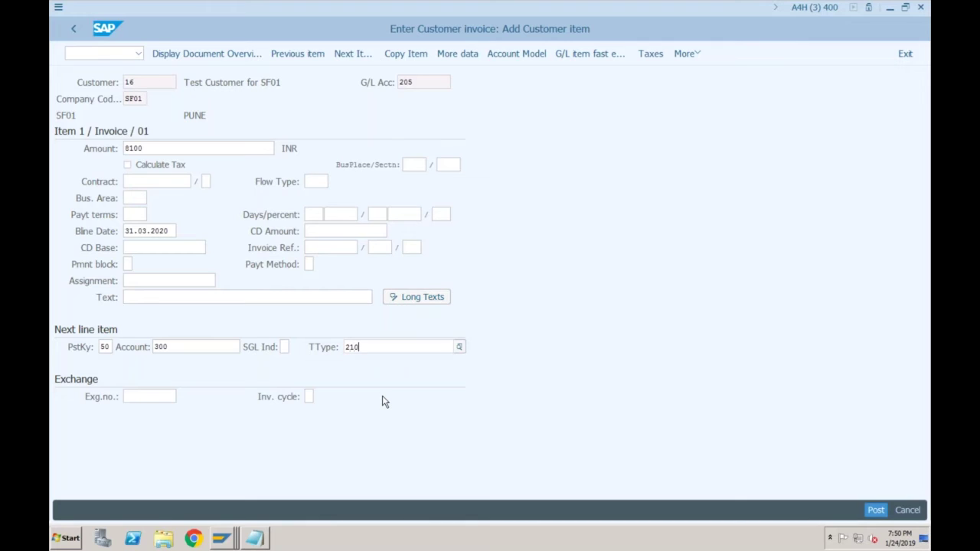
click(357, 405)
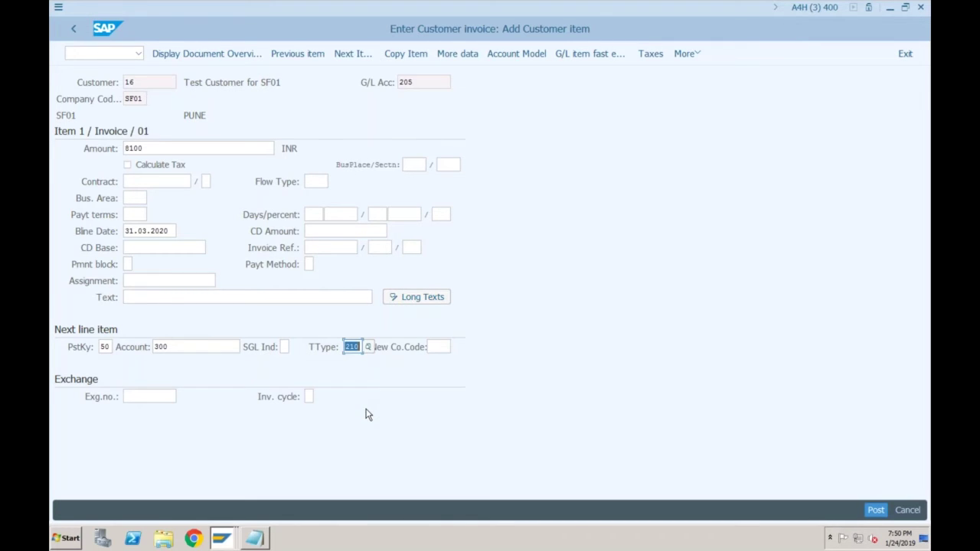
key(Return)
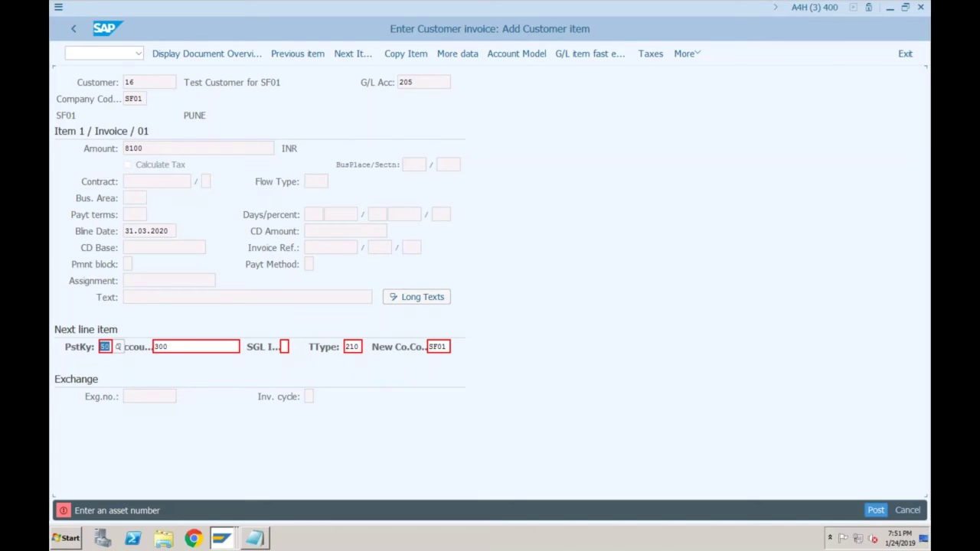
click(181, 345)
key(BackSpace)
key(BackSpace)
key(BackSpace)
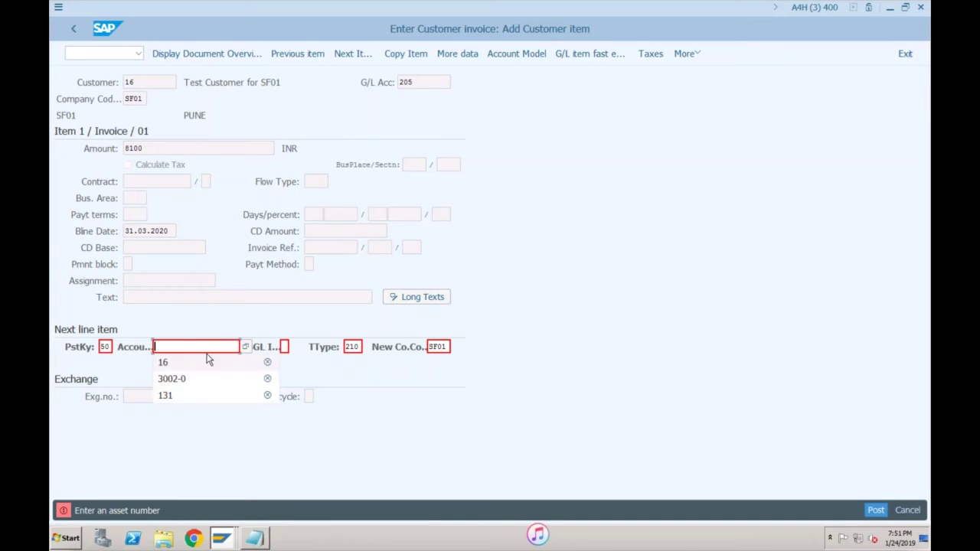
key(Escape)
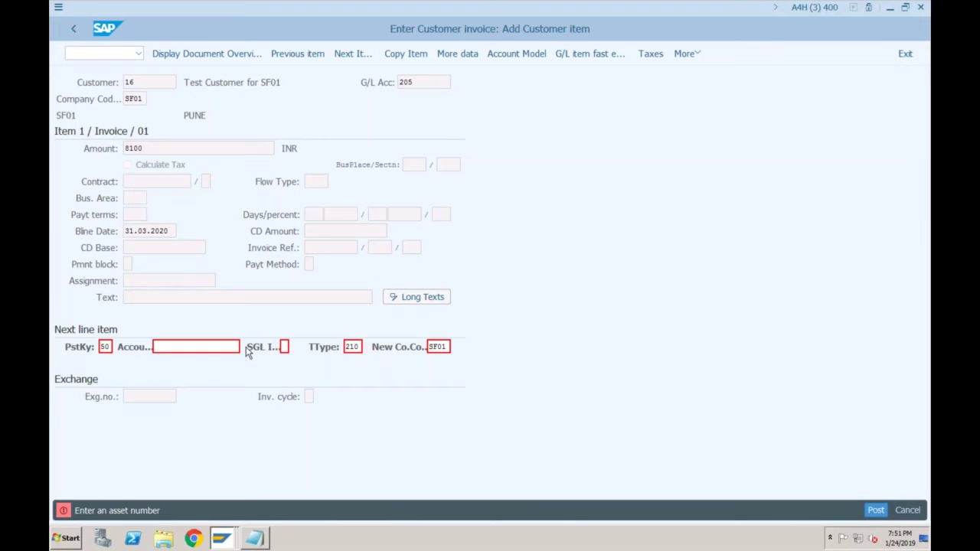
key(F4)
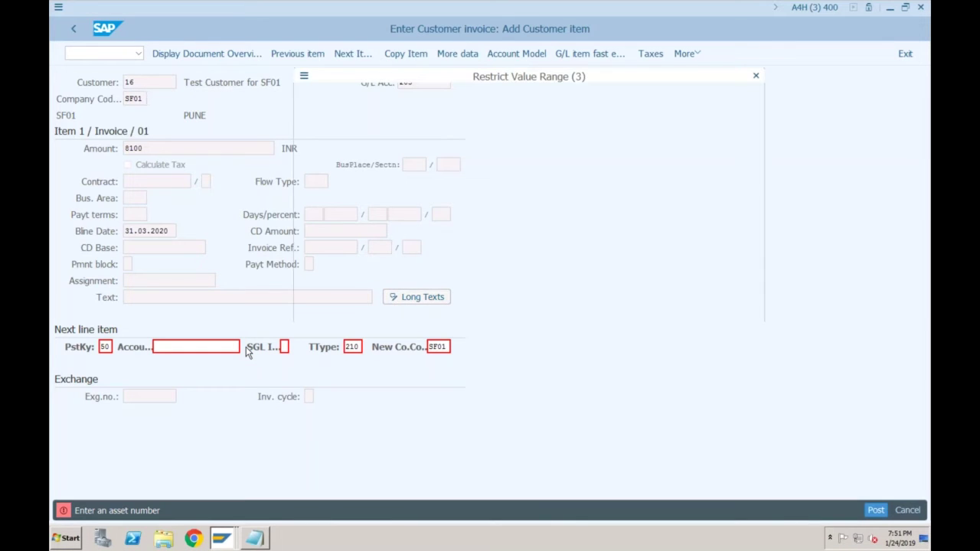
key(Escape)
click(109, 346)
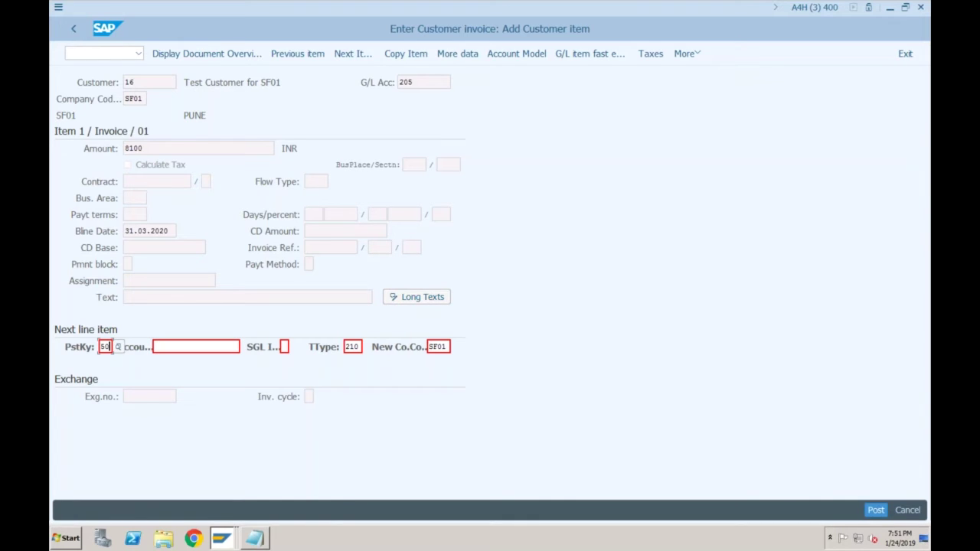
Clear the next line item's transaction type and continue with account 300 as its account
click(360, 354)
key(BackSpace)
key(BackSpace)
key(BackSpace)
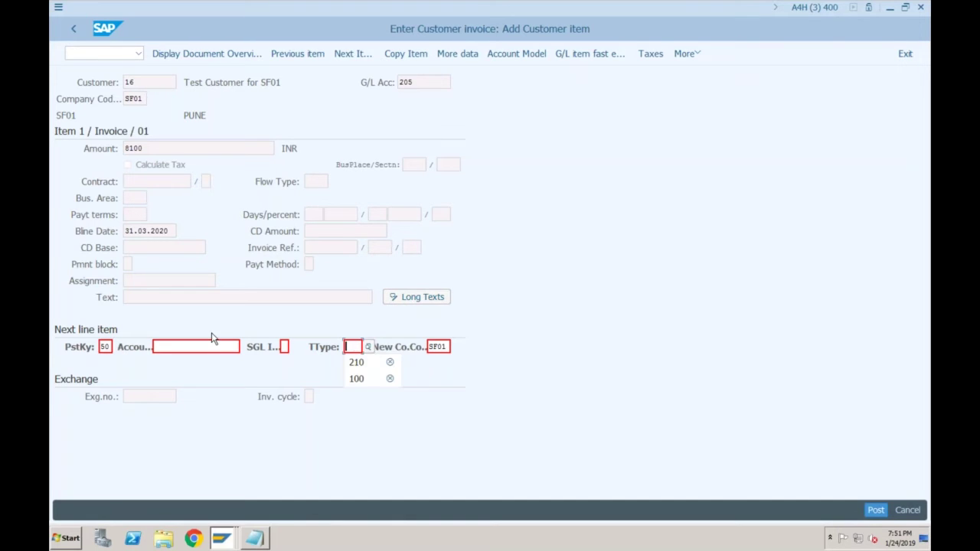
click(213, 346)
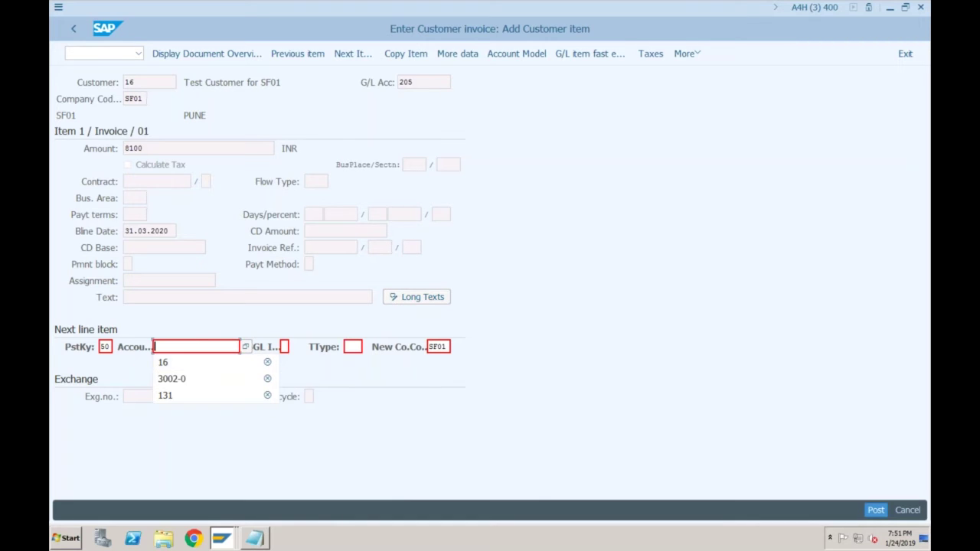
text(300)
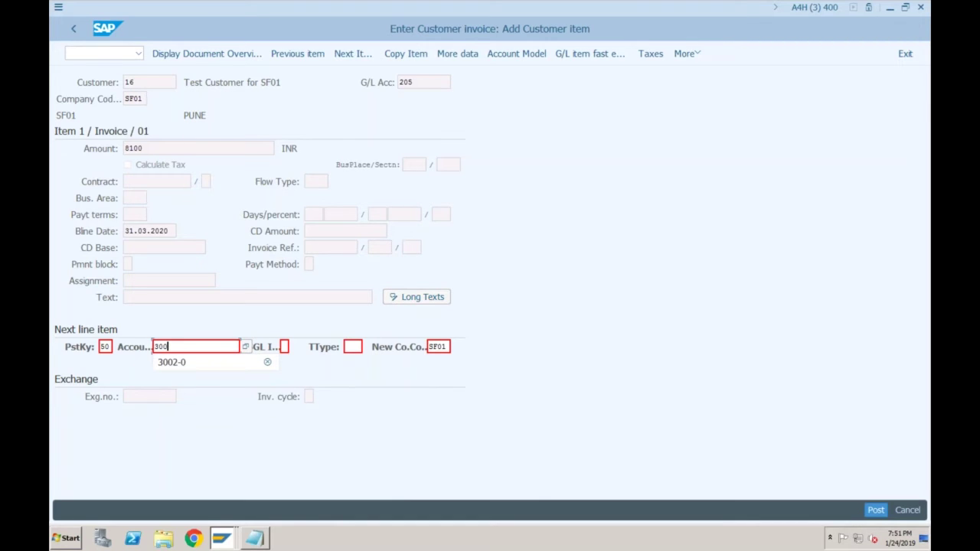
click(113, 352)
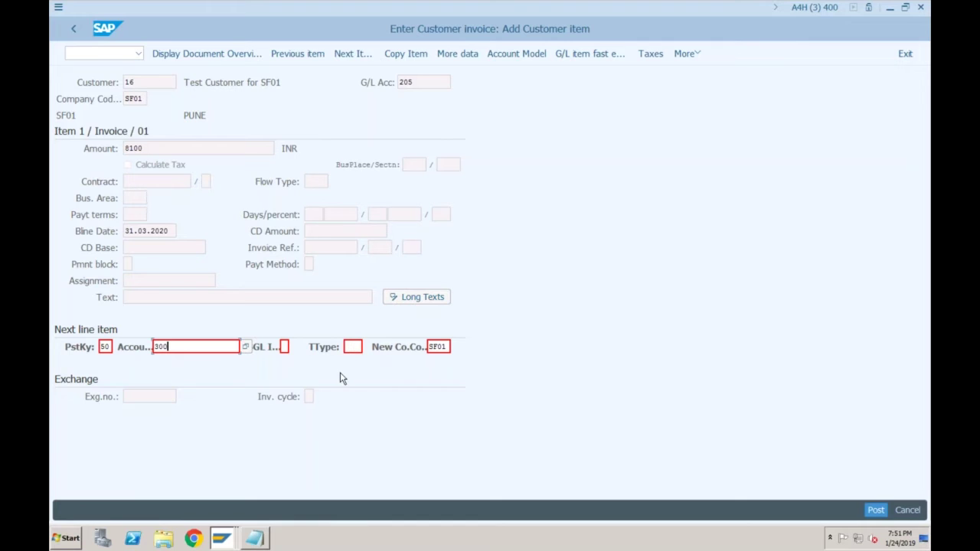
key(Return)
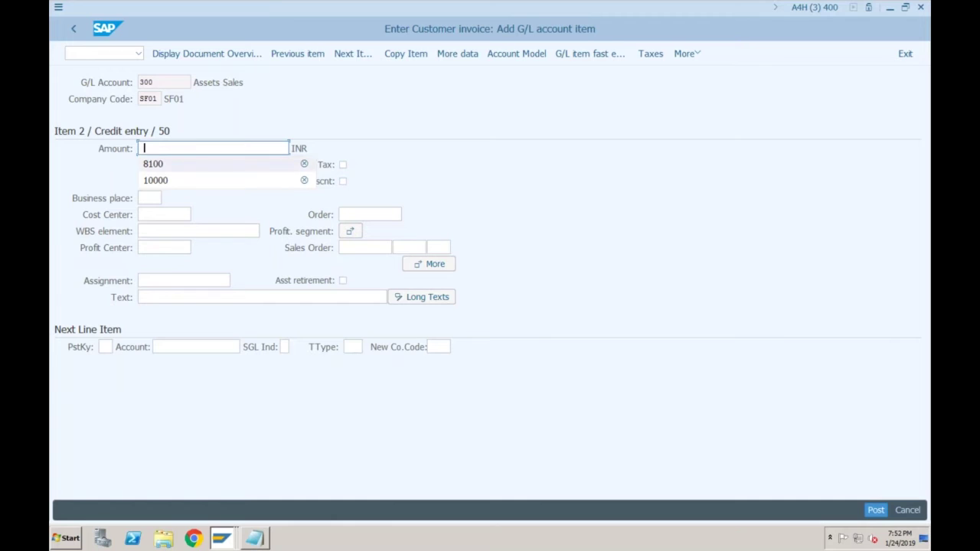
Try to confirm the account 300 credit item with amount 8100 and the asset retirement option enabled
click(204, 163)
click(343, 281)
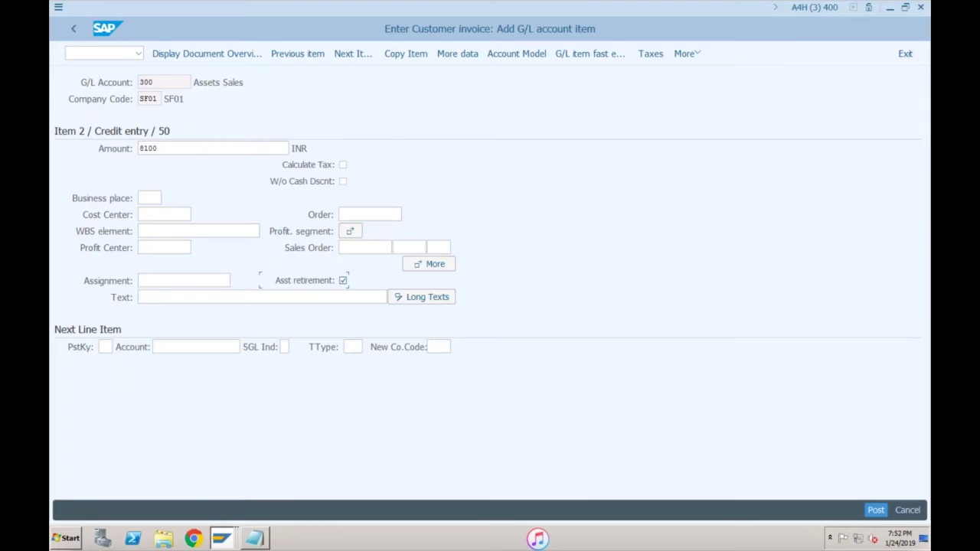
key(Return)
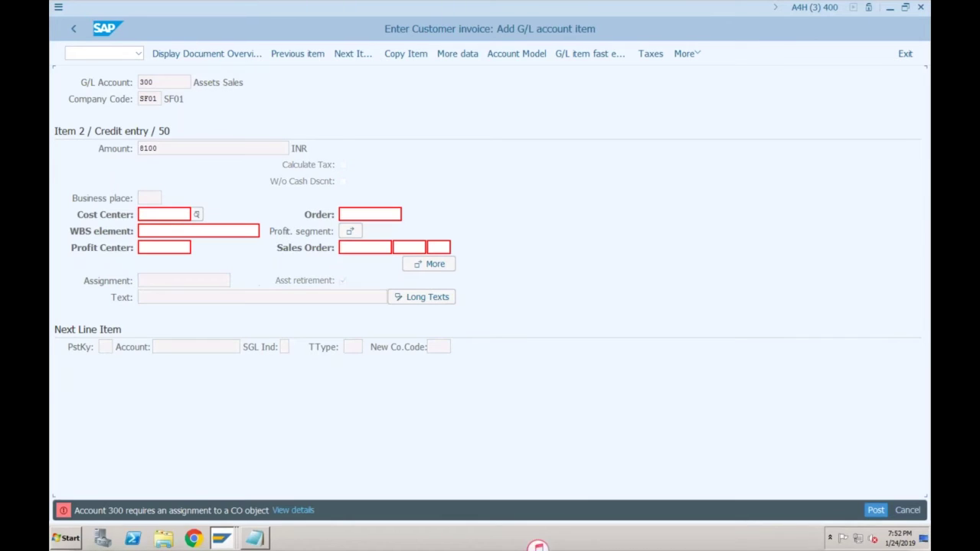
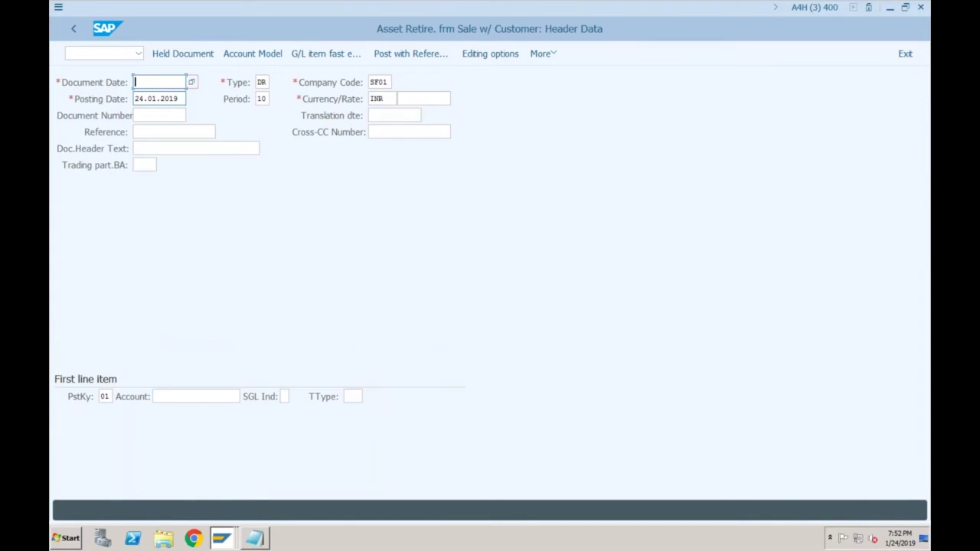
Set both the document date and the posting date of the new asset sale document to 31.03.2020
key(BackSpace)
key(Down)
key(Return)
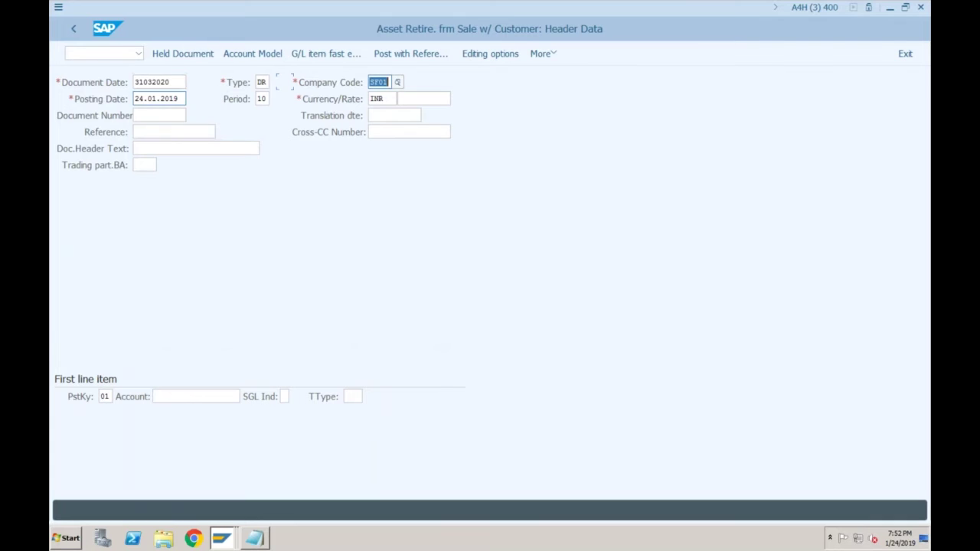
key(Tab)
key(BackSpace)
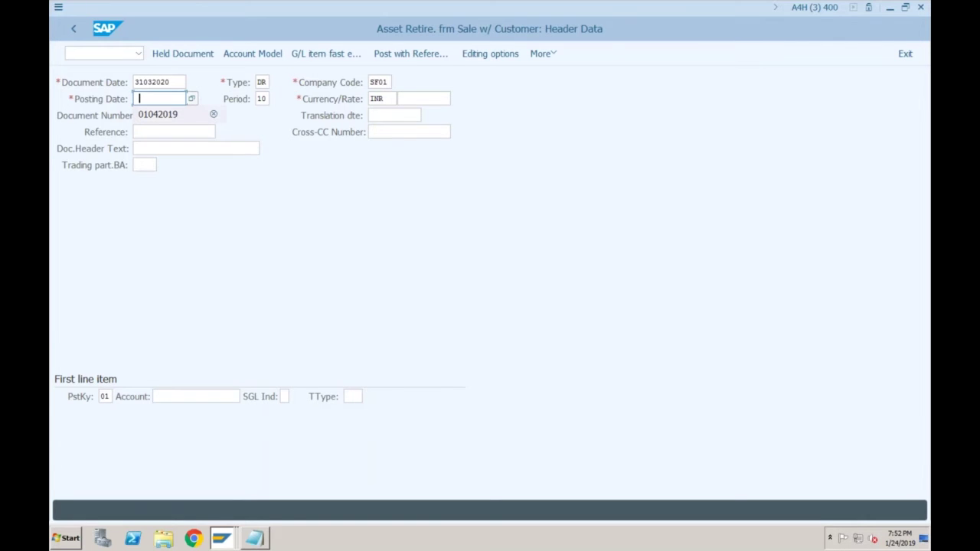
text(310)
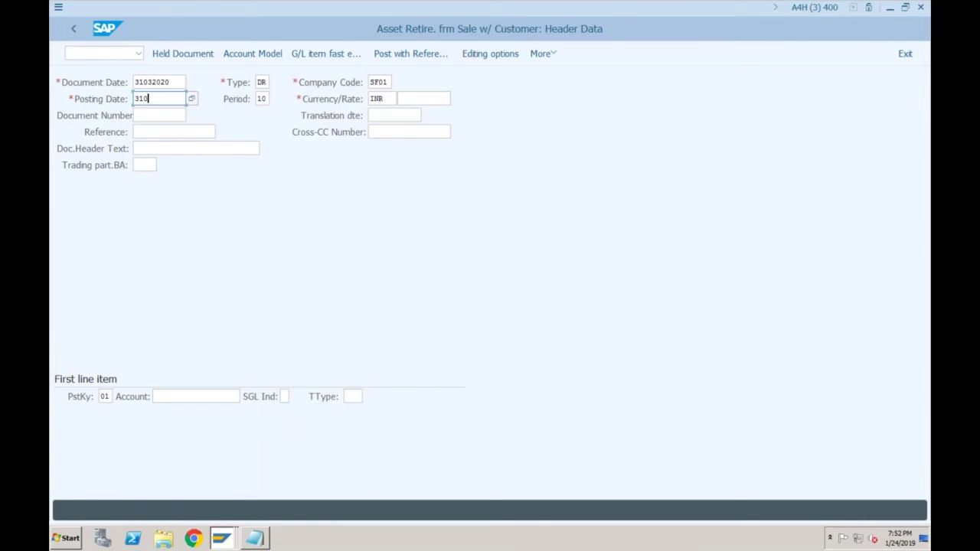
text(32020)
key(Tab)
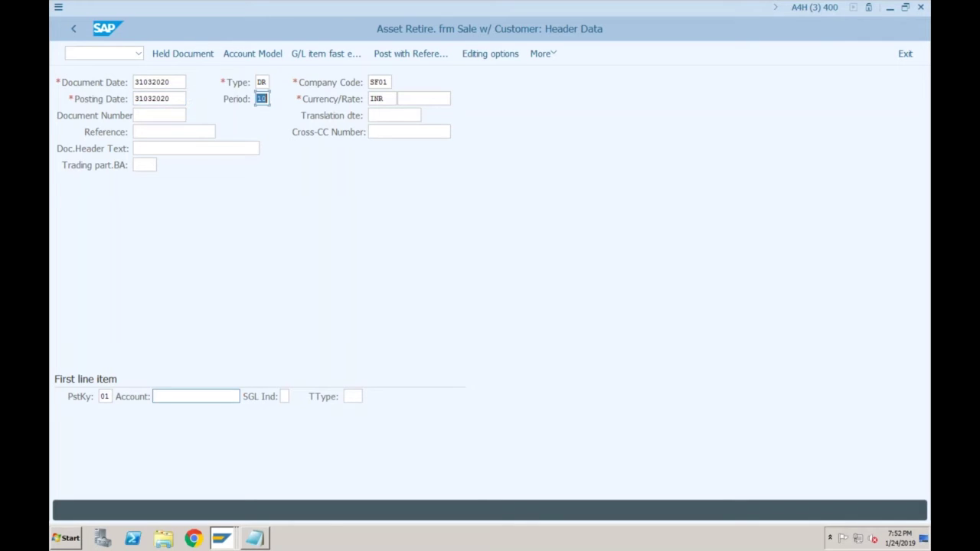
Enter the customer's account number for the first line item and continue to the customer item
click(195, 396)
text(16)
key(Return)
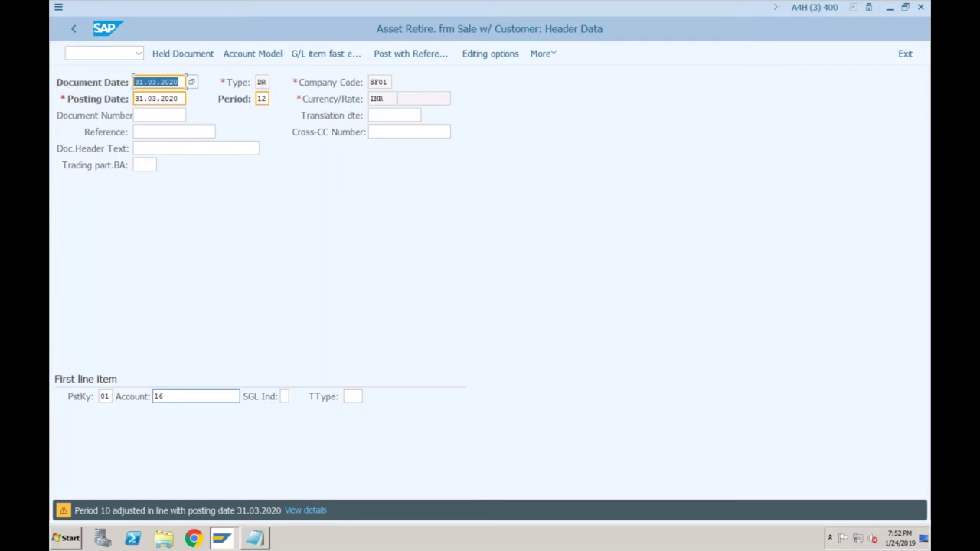
key(Return)
key(Return)
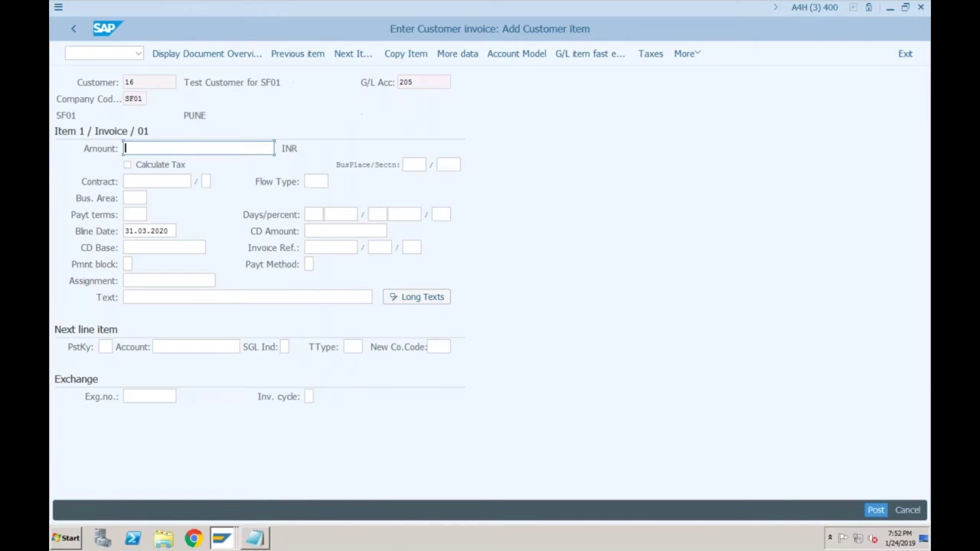
Set the customer item's amount to 8100 and continue to a next line item with posting key 50 and account 300
text(8100)
click(106, 347)
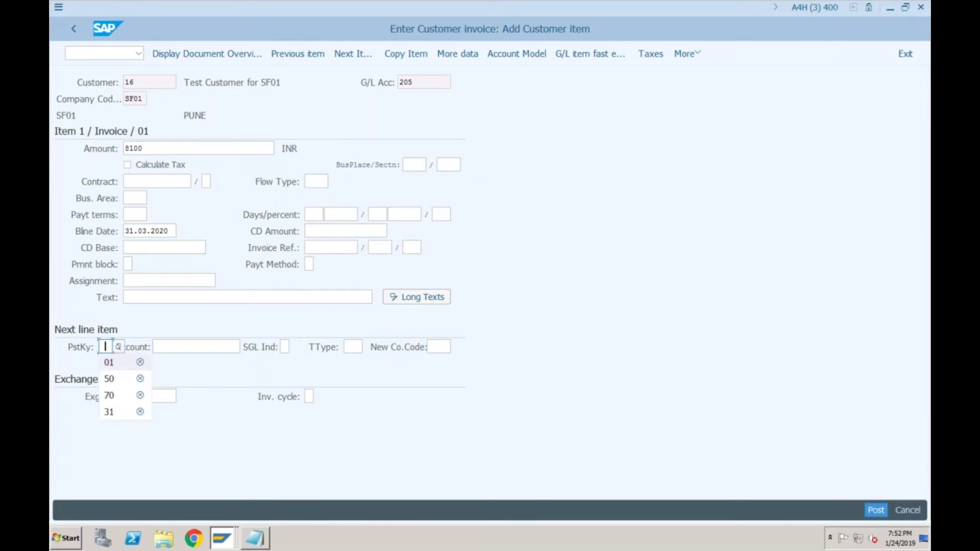
key(Down)
key(Down)
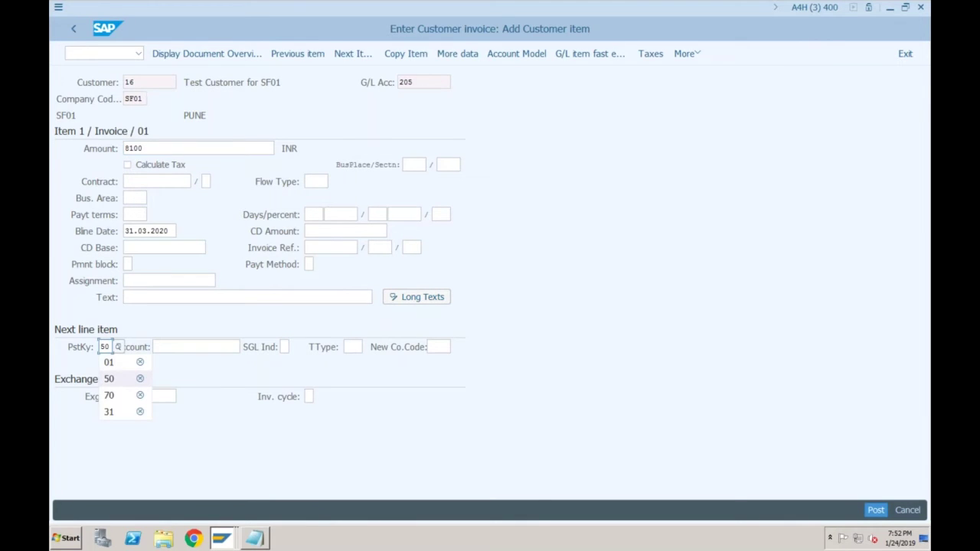
key(Tab)
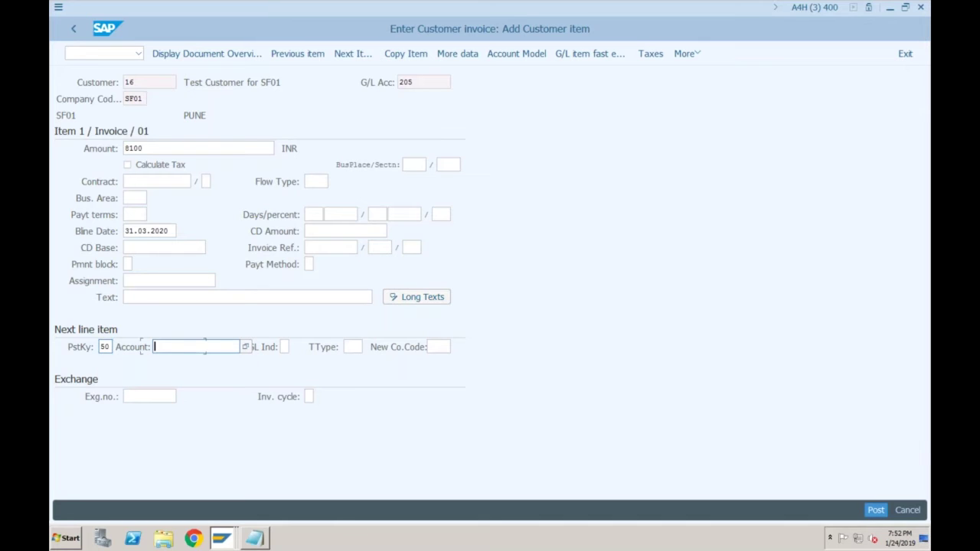
text(300)
key(Return)
Try to confirm the account 300 credit item with amount 8100 and view its additional account assignment fields
text(8100)
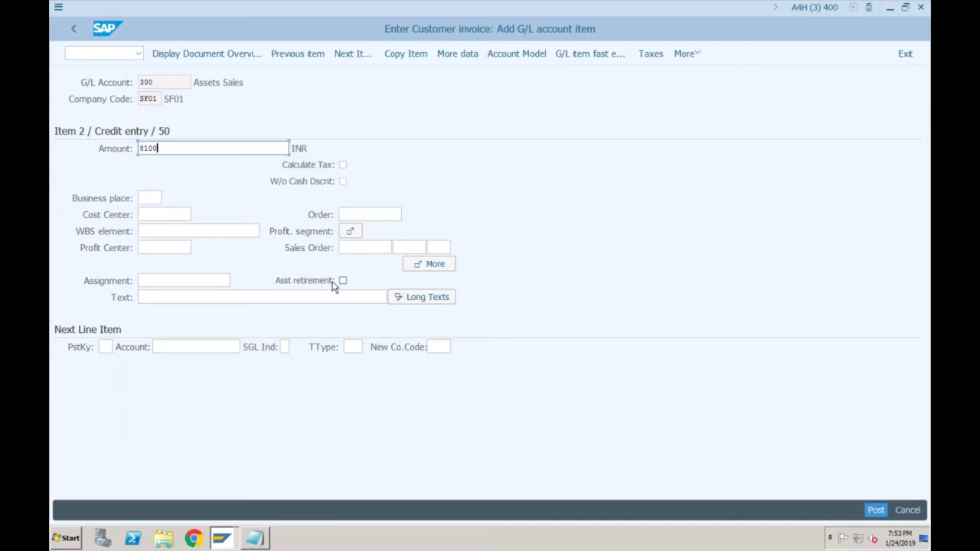
key(Return)
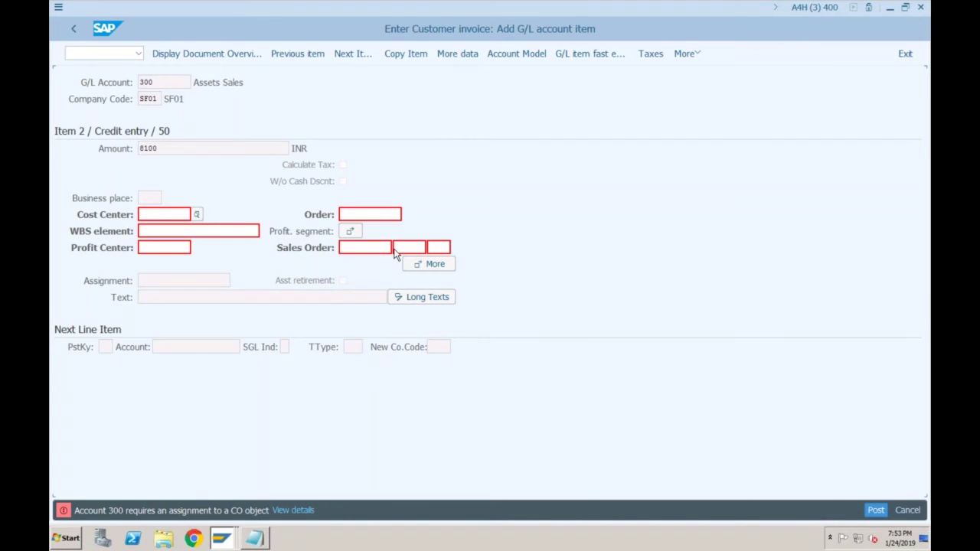
click(428, 264)
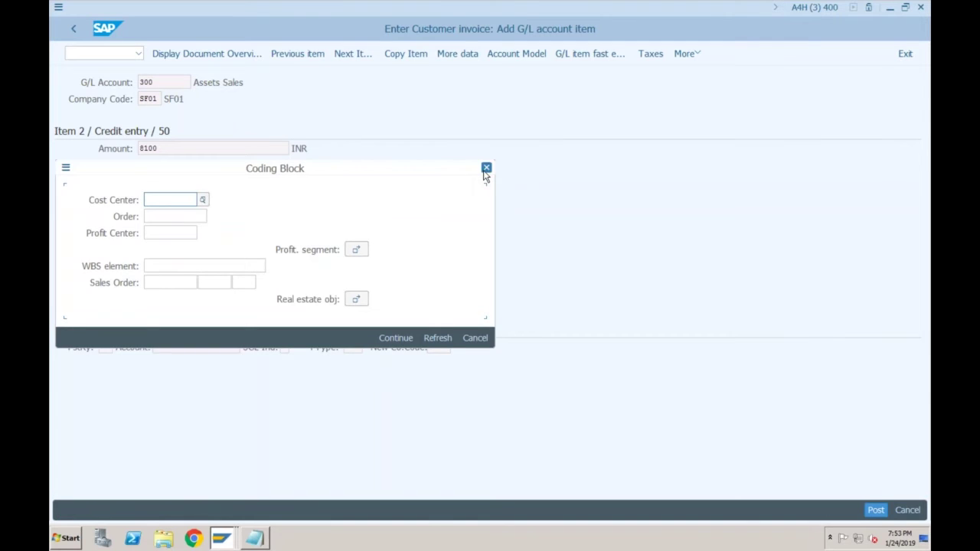
click(483, 171)
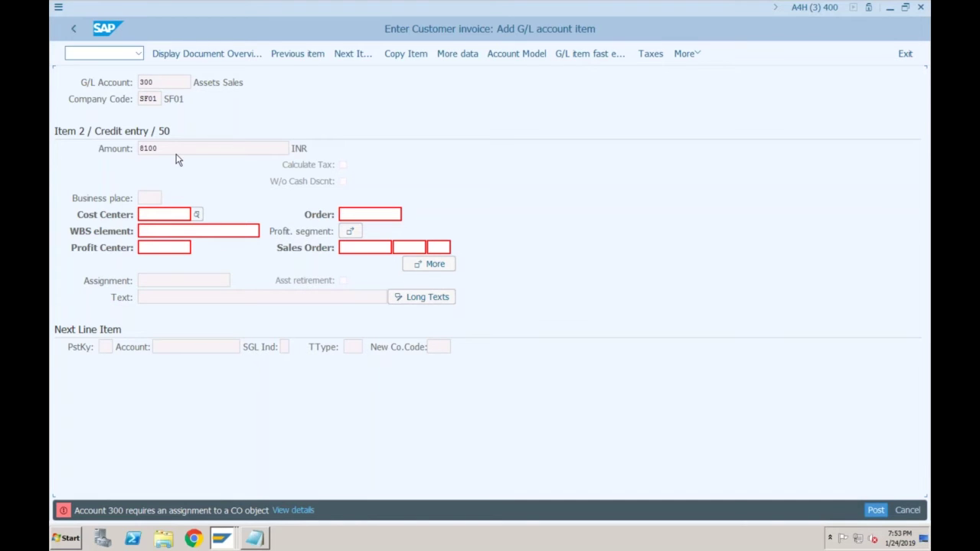
click(173, 218)
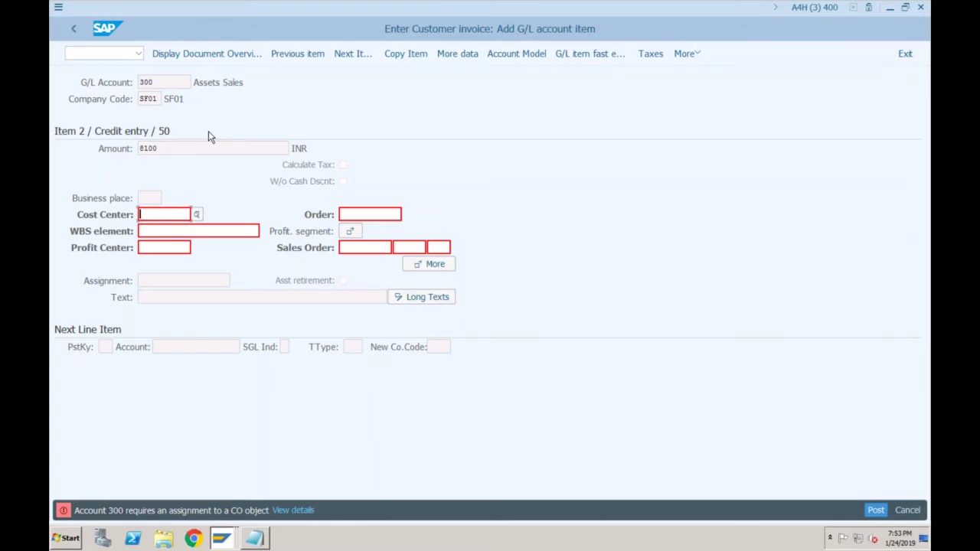
Abandon the open customer invoice and start the asset sale transaction F-92 again
click(85, 53)
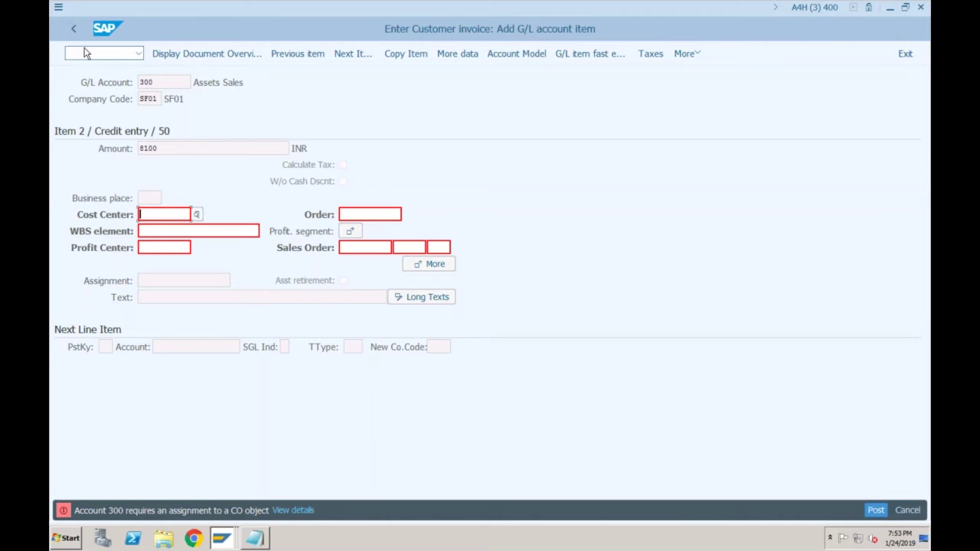
text(/n)
key(Return)
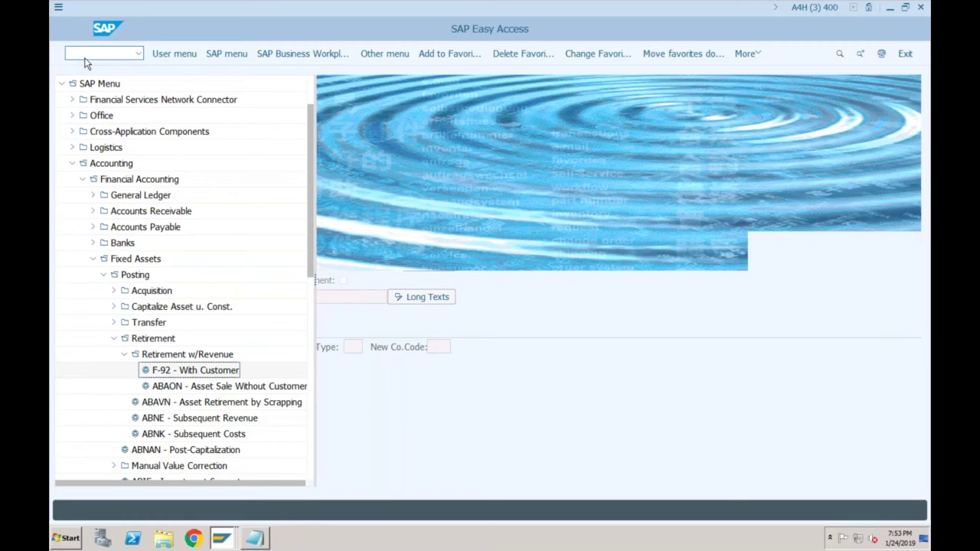
click(89, 57)
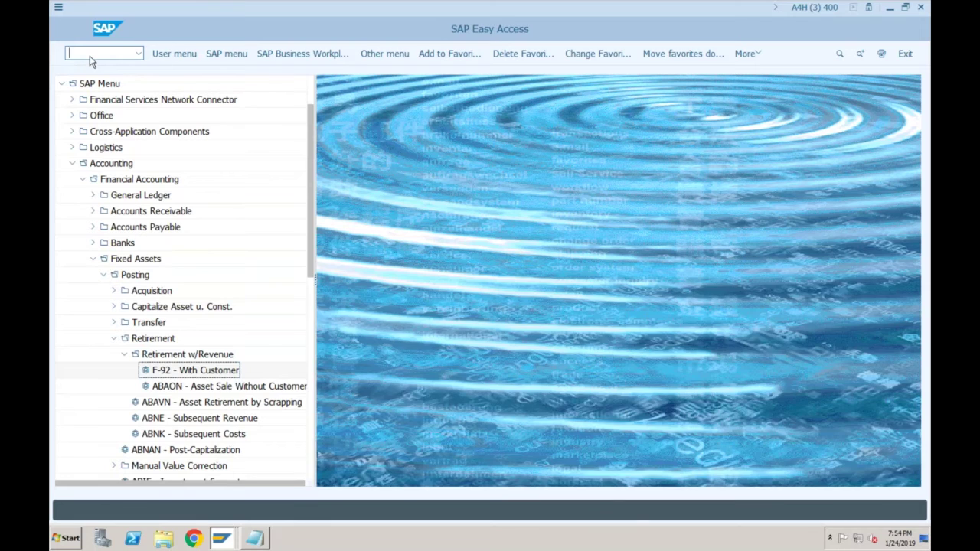
text(f-92)
key(Return)
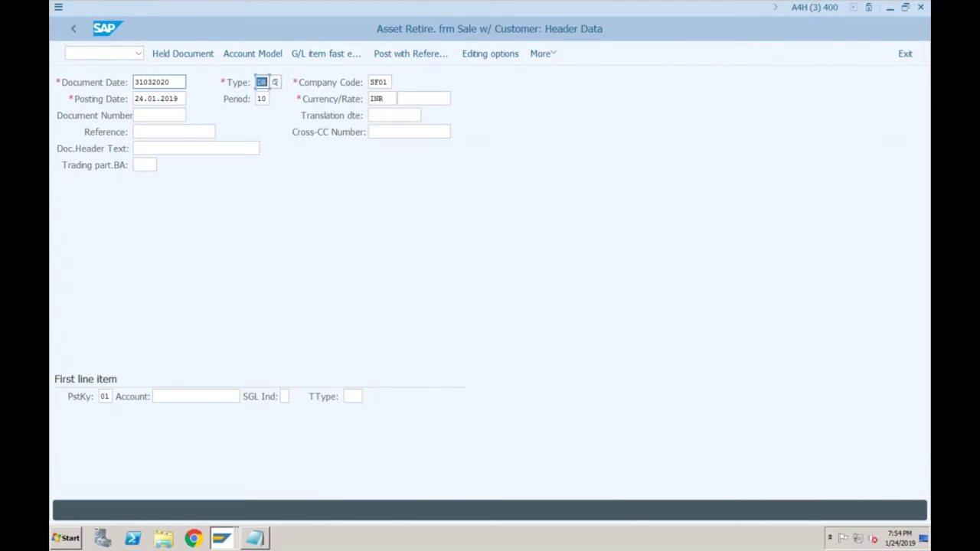
Set both the document date and the posting date of the restarted document to 31.03.2020
key(Tab)
key(Tab)
text(31032020)
key(Tab)
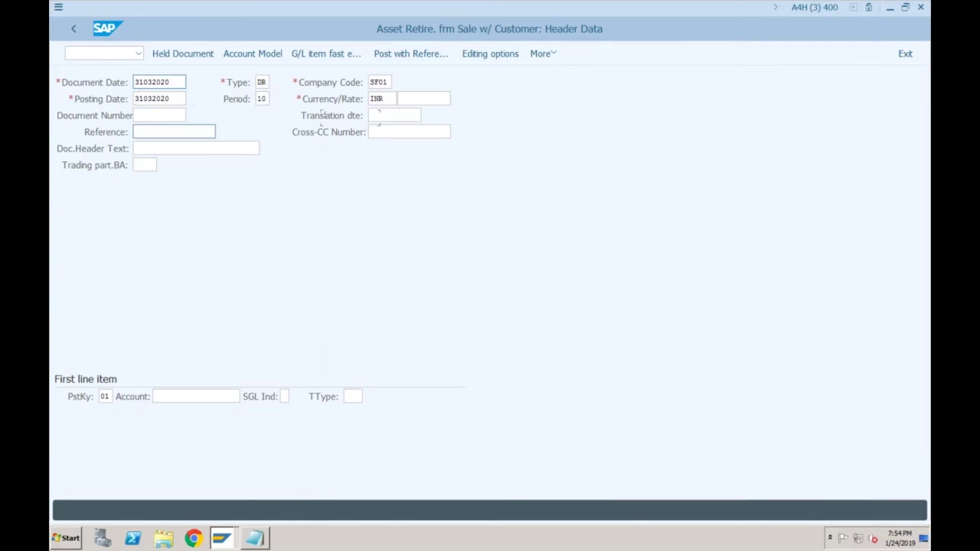
Enter the customer's account number for the first line item and continue to the customer item
click(157, 395)
text(16)
key(Tab)
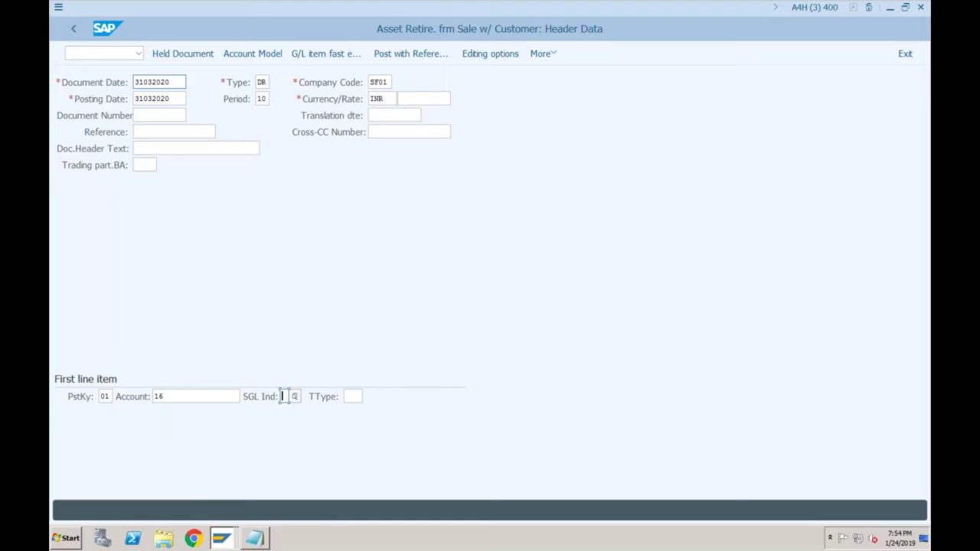
key(Return)
key(Return)
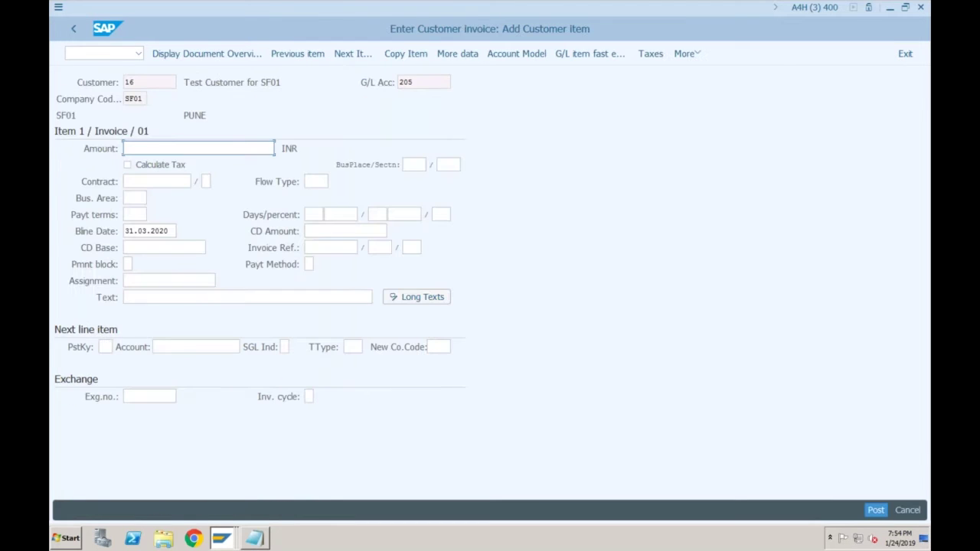
Enter 8100 as the customer item's amount and continue to a posting key 50 item on account 300
text(8100)
click(105, 346)
text(50)
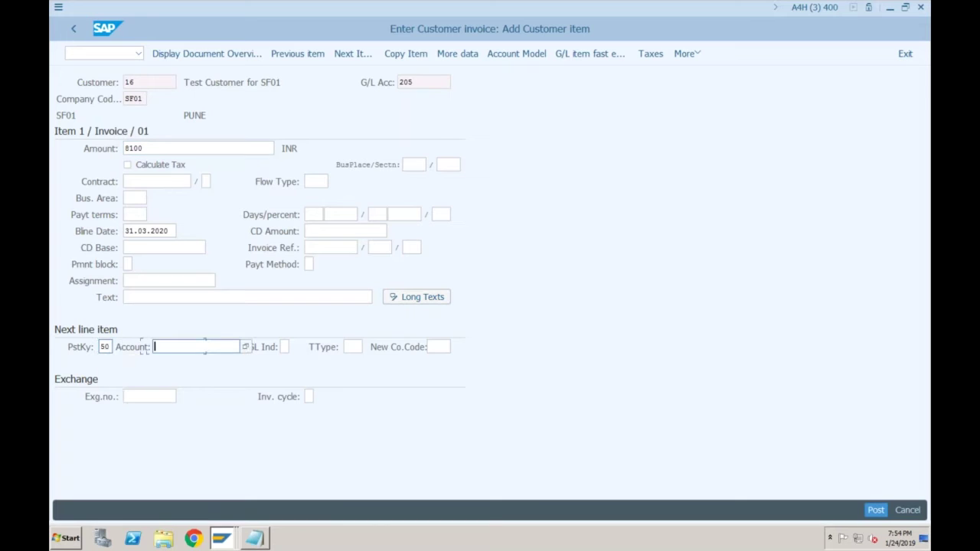
click(157, 347)
click(176, 378)
key(Return)
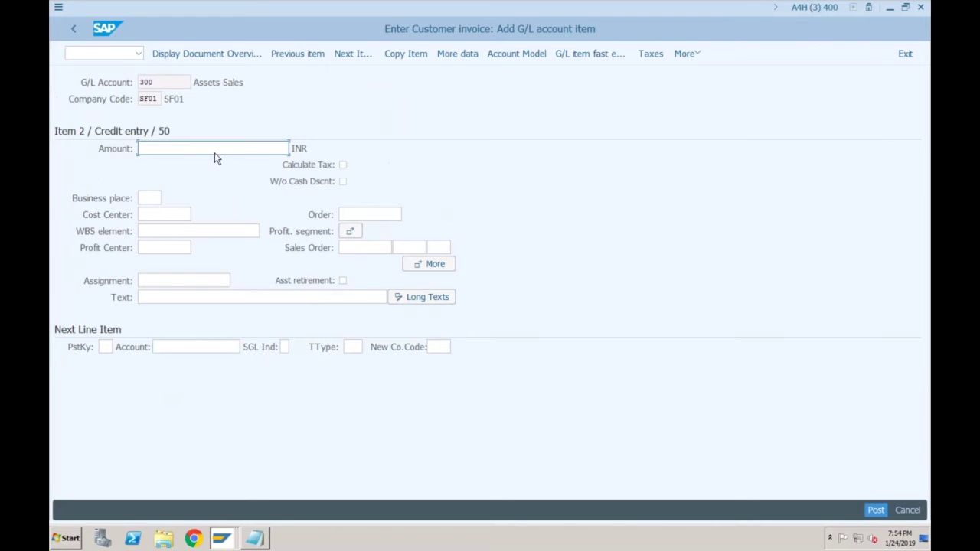
Set the account 300 item's amount to 8100 with asset retirement enabled, and view its additional account assignment fields
click(214, 151)
key(Down)
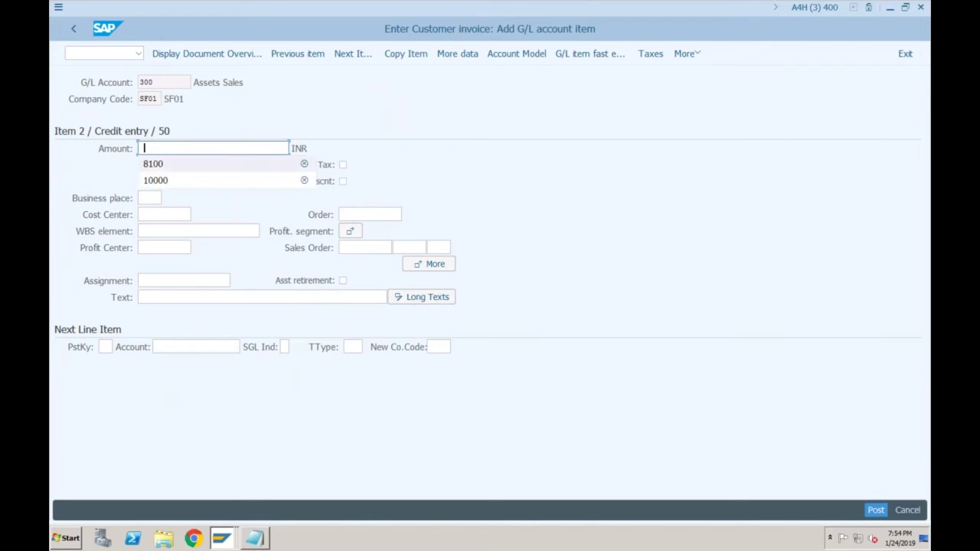
key(Return)
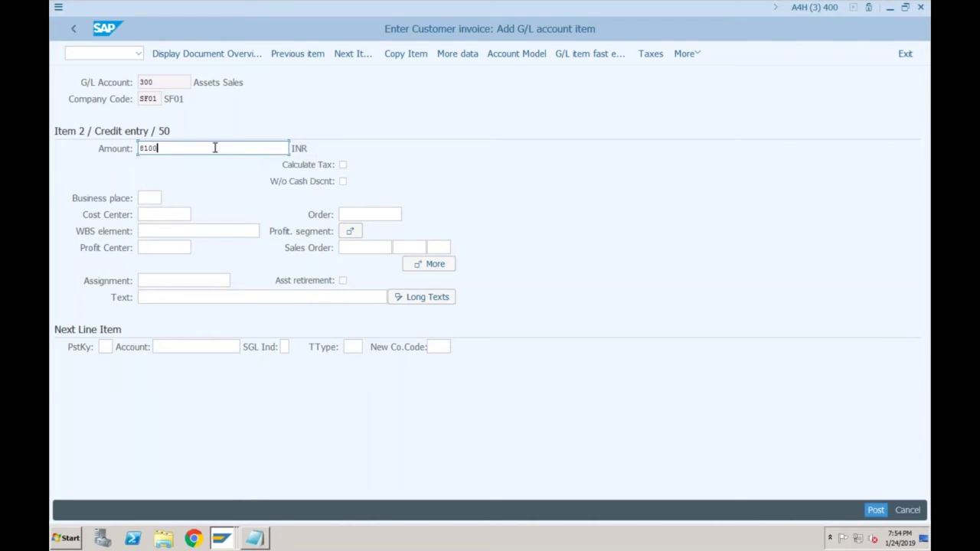
click(342, 281)
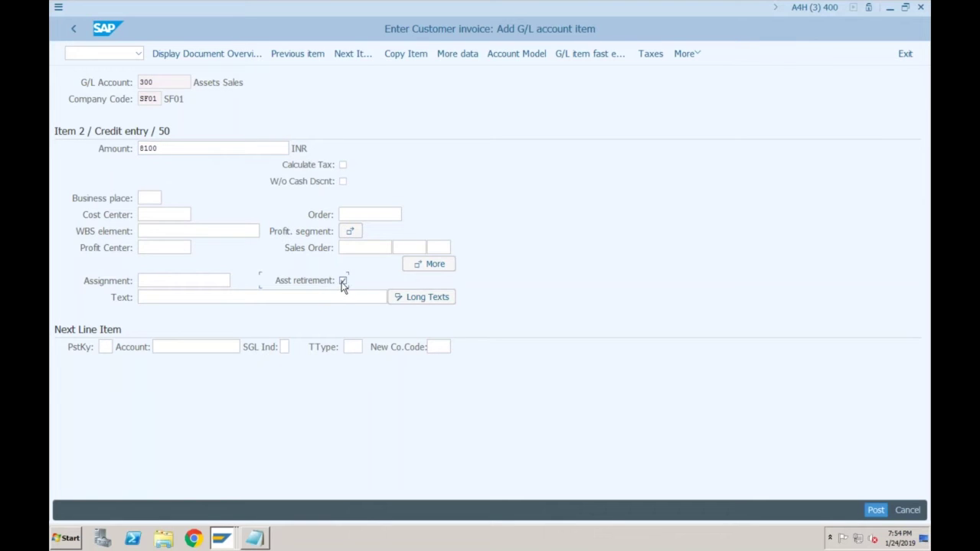
click(434, 265)
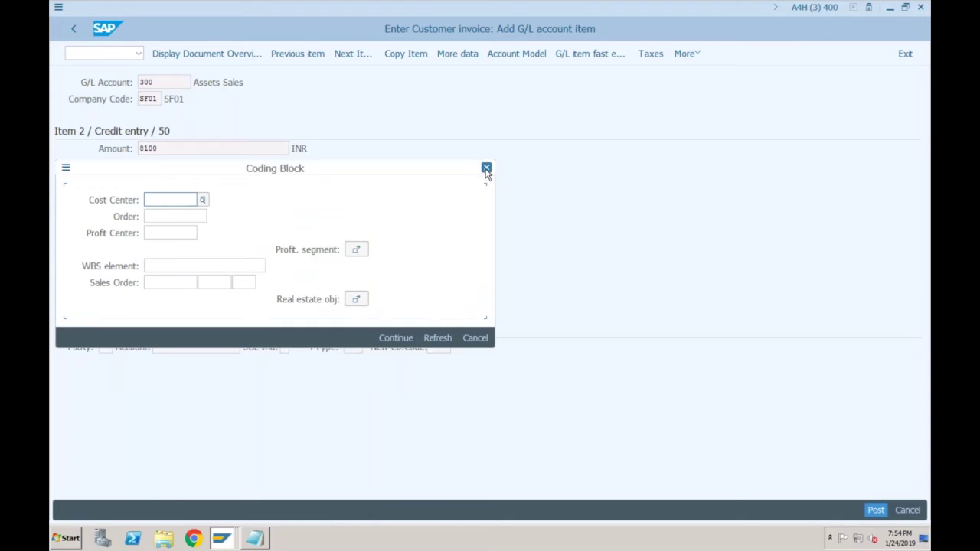
click(486, 169)
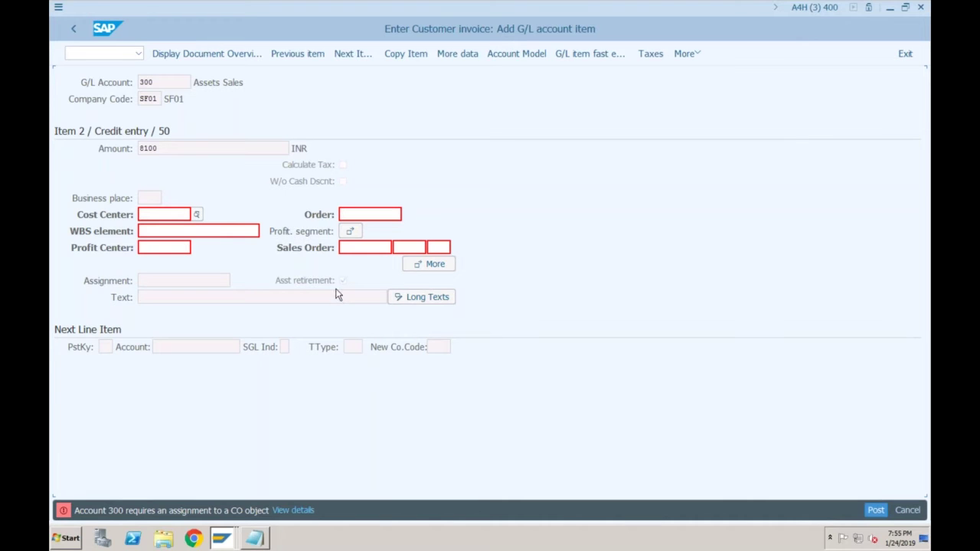
Look up cost center SF01-1 and try to confirm the account 300 item with it
click(172, 216)
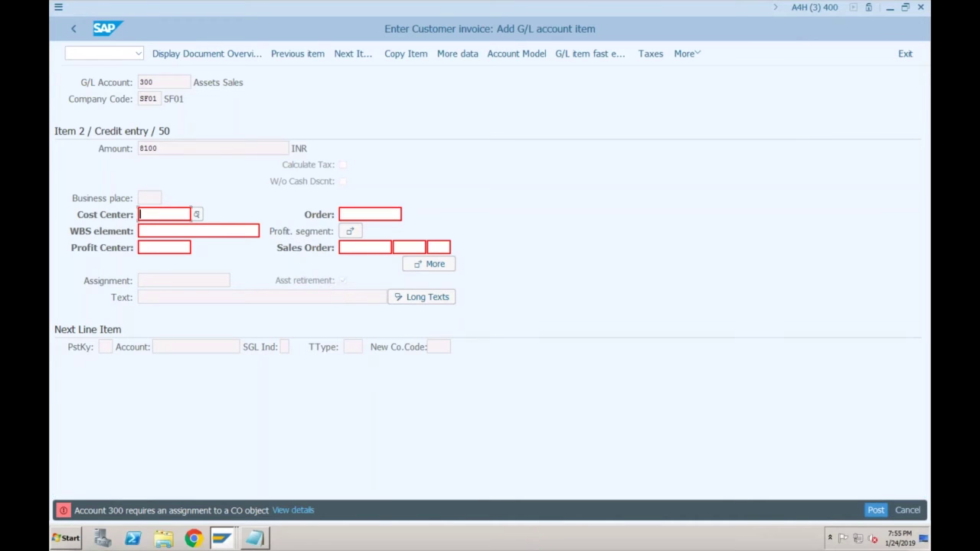
click(196, 215)
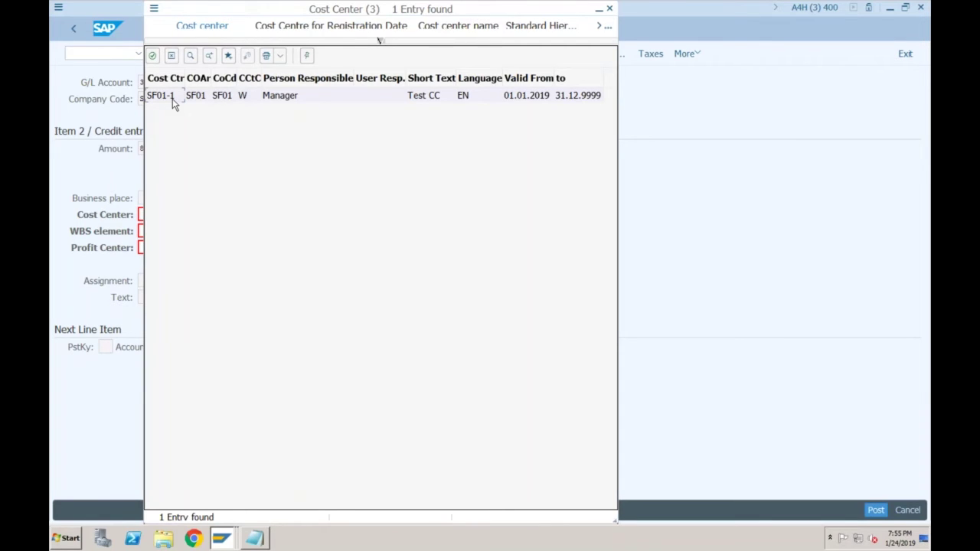
double_click(172, 98)
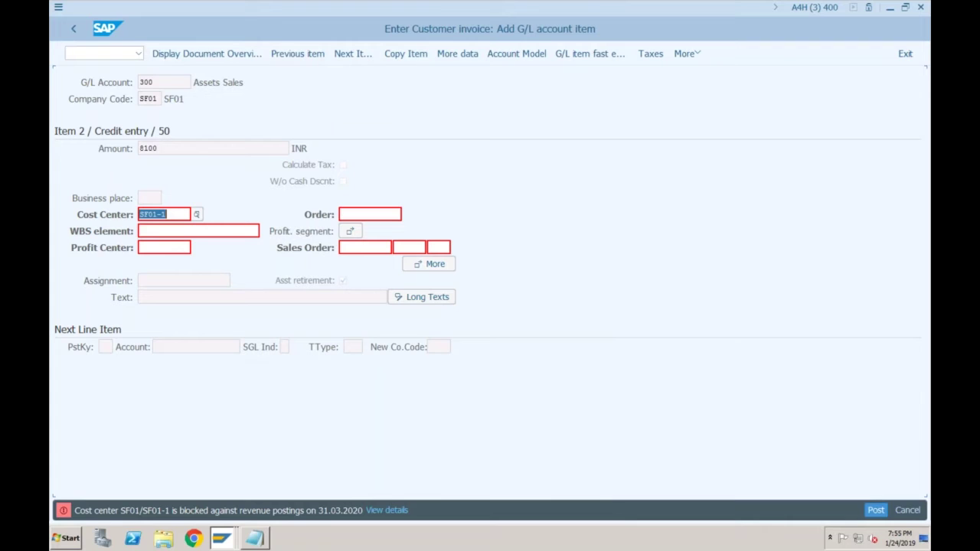
click(166, 214)
In the other SAP session, remove the actual revenues lock from cost center SF01-1 and save the change
click(221, 539)
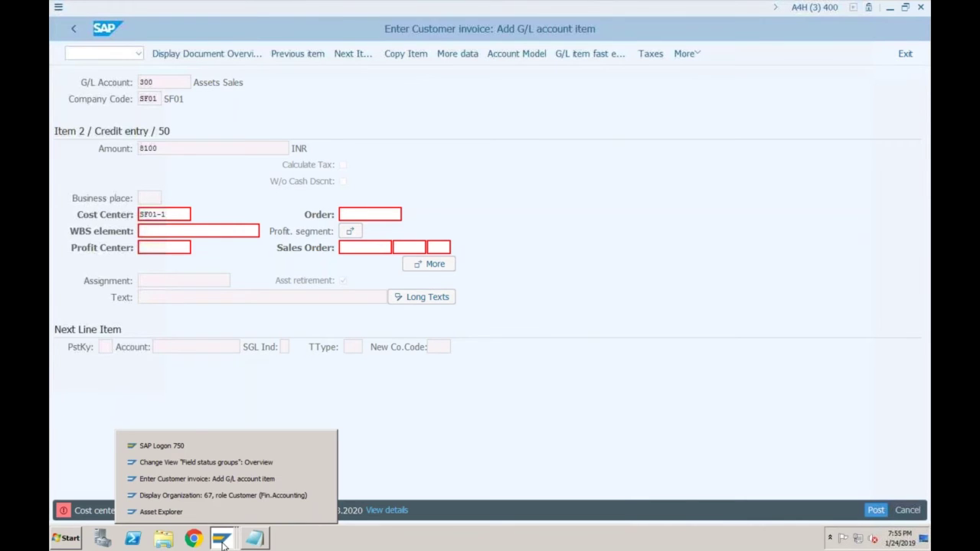
click(205, 462)
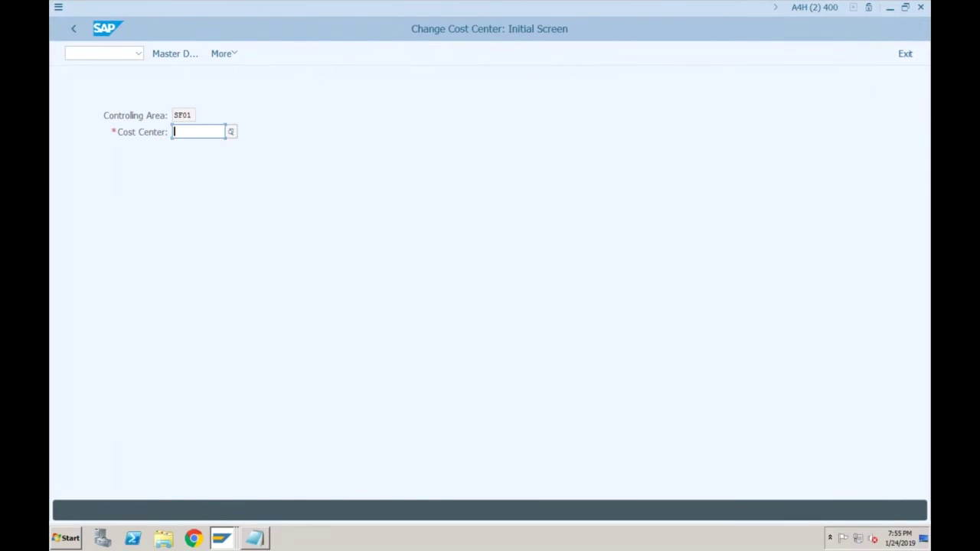
text(SF01-1)
key(Return)
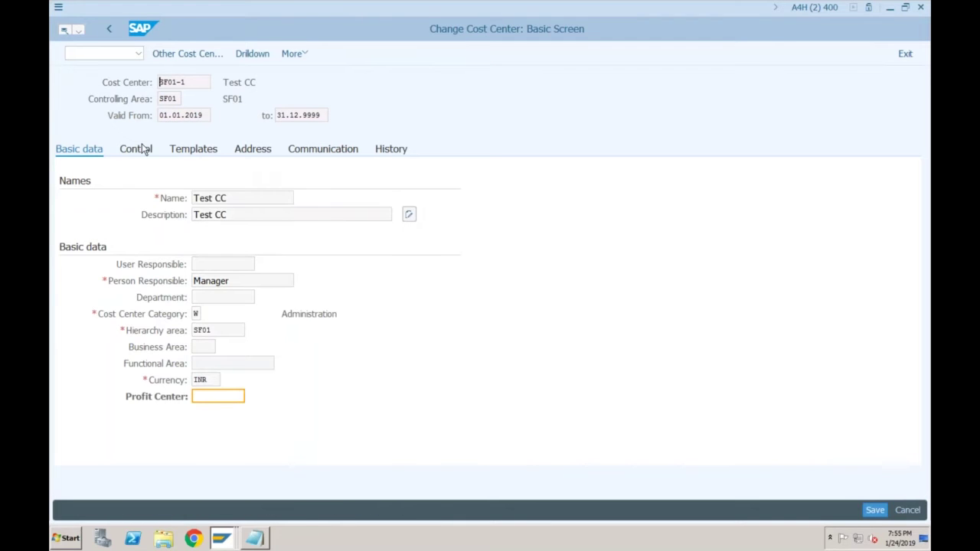
click(144, 148)
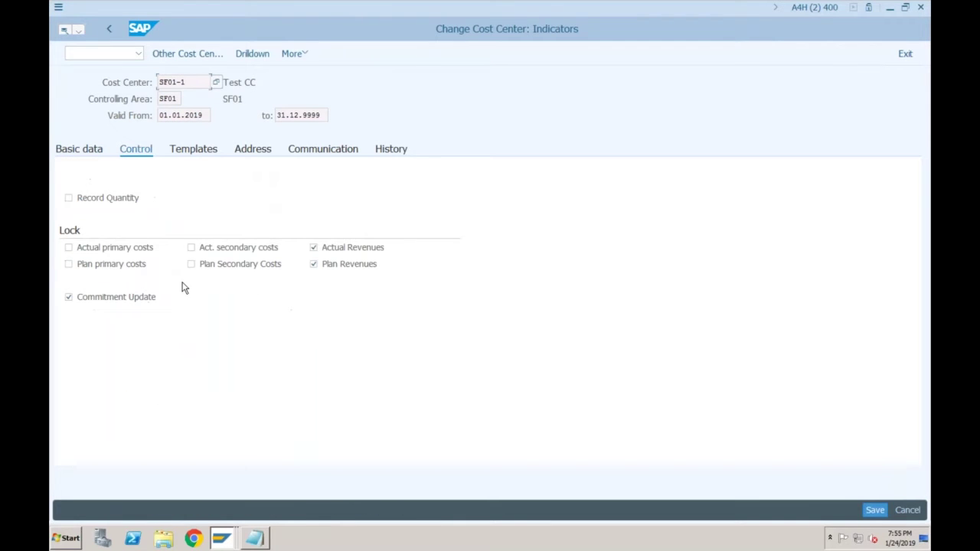
click(320, 249)
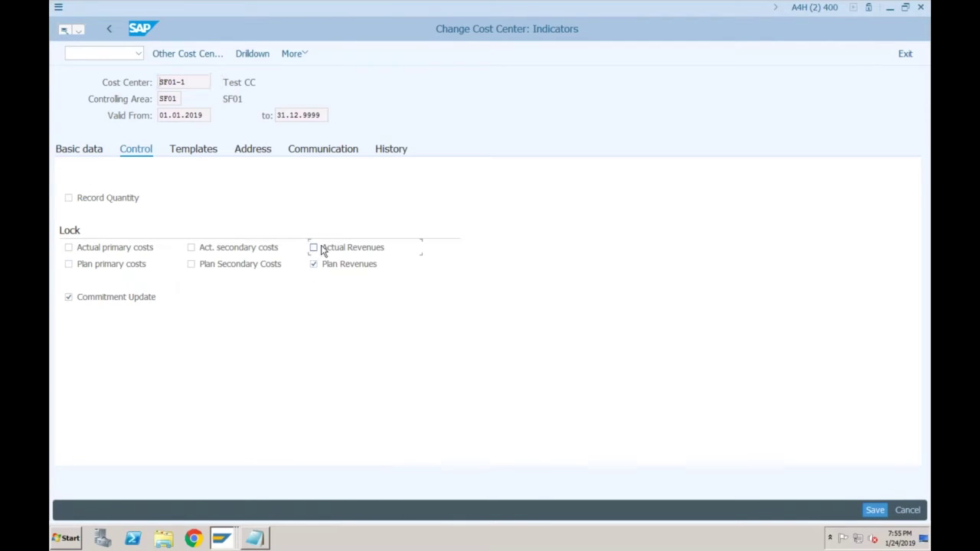
click(877, 515)
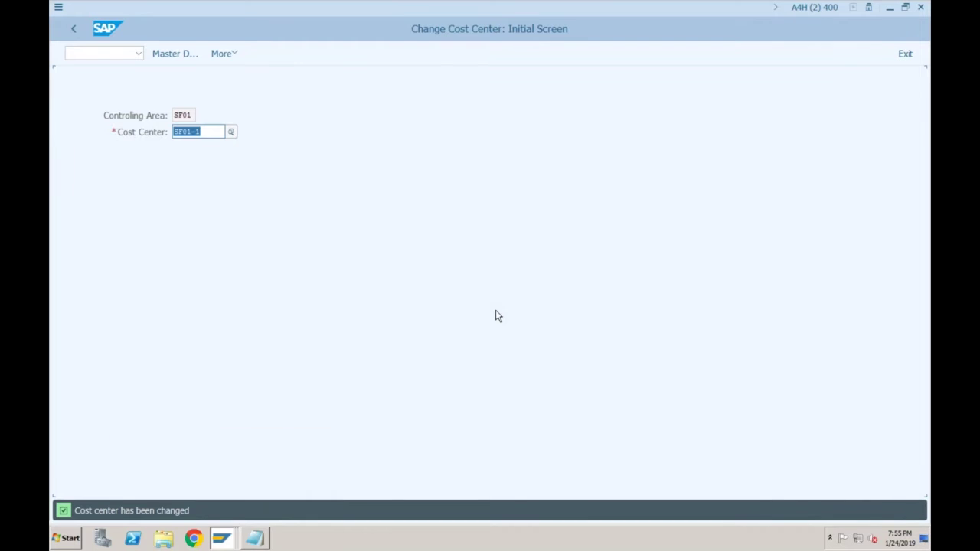
Return to the customer invoice session and confirm the account 300 item with cost center SF01-1
click(222, 538)
click(217, 480)
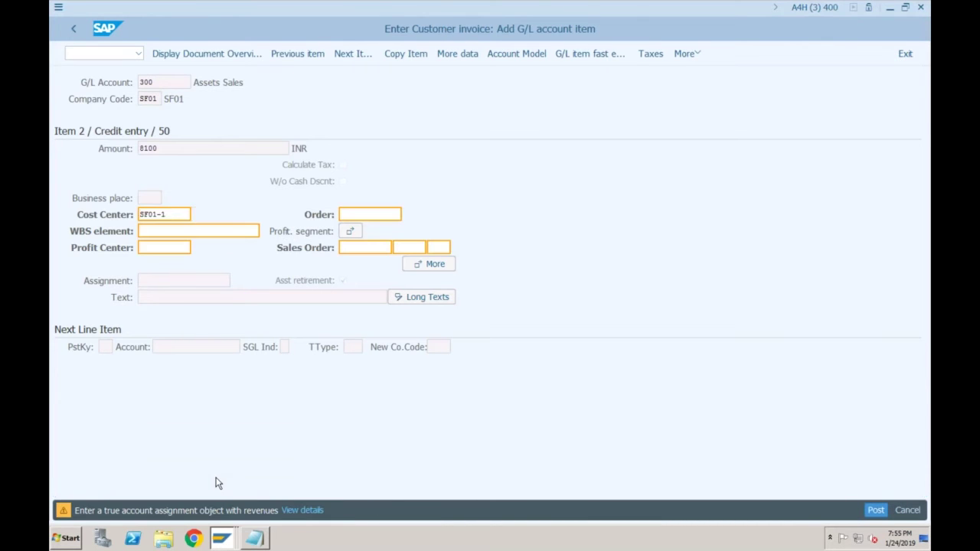
key(Return)
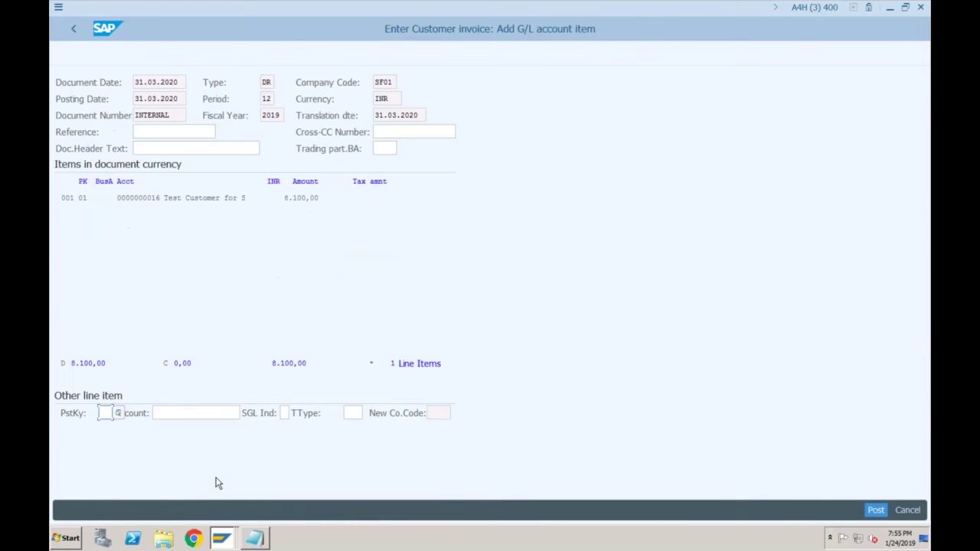
Abandon the current customer invoice entry and restart the asset sale posting with transaction F-92
click(75, 29)
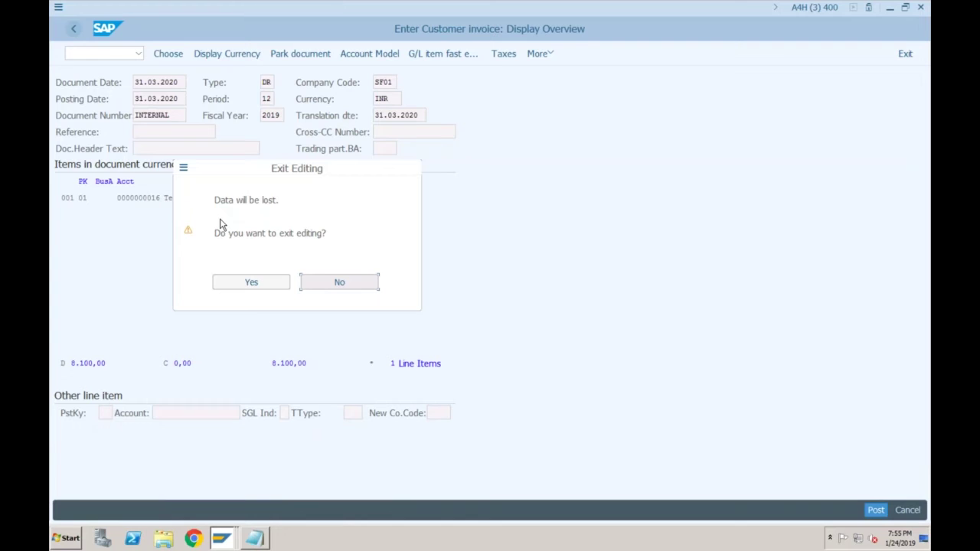
click(339, 283)
click(105, 55)
text(/nf)
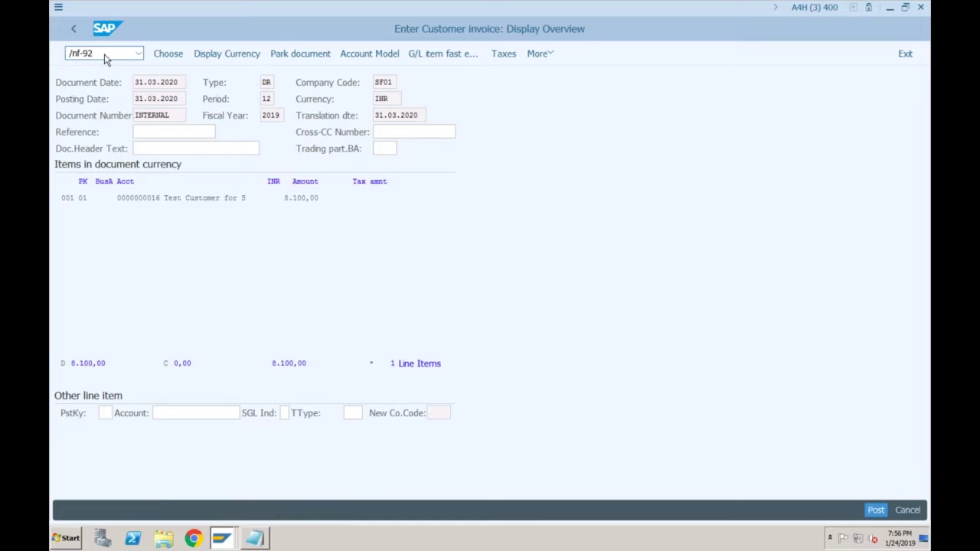
text(-92)
key(Return)
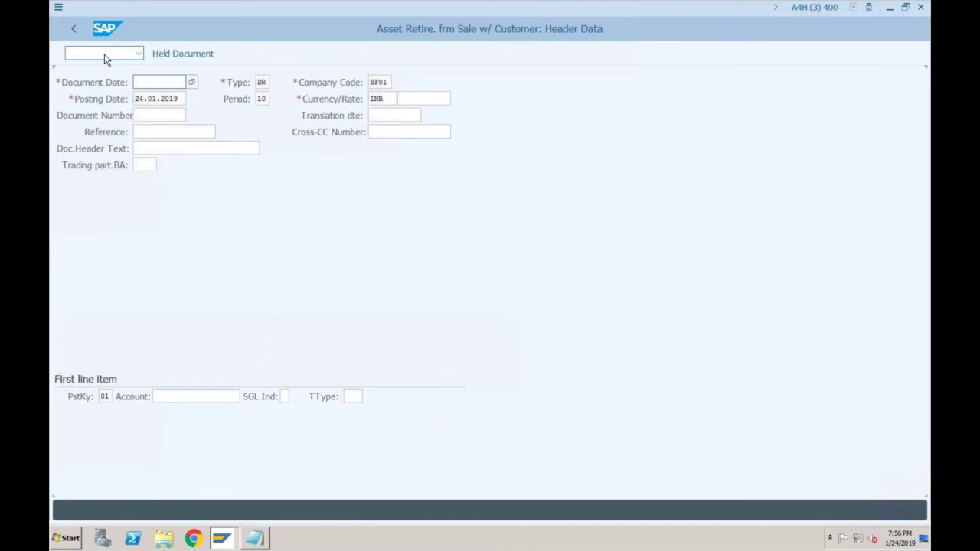
Set the document and posting dates to 31.03.2020, enter the customer's account for the first line item, and accept the header data
text(31032020)
key(Tab)
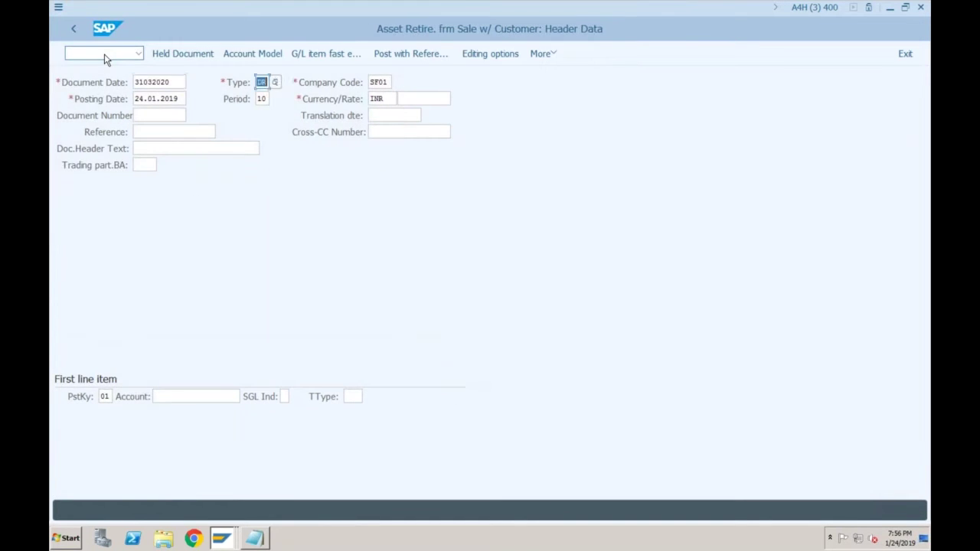
key(Tab)
key(Tab)
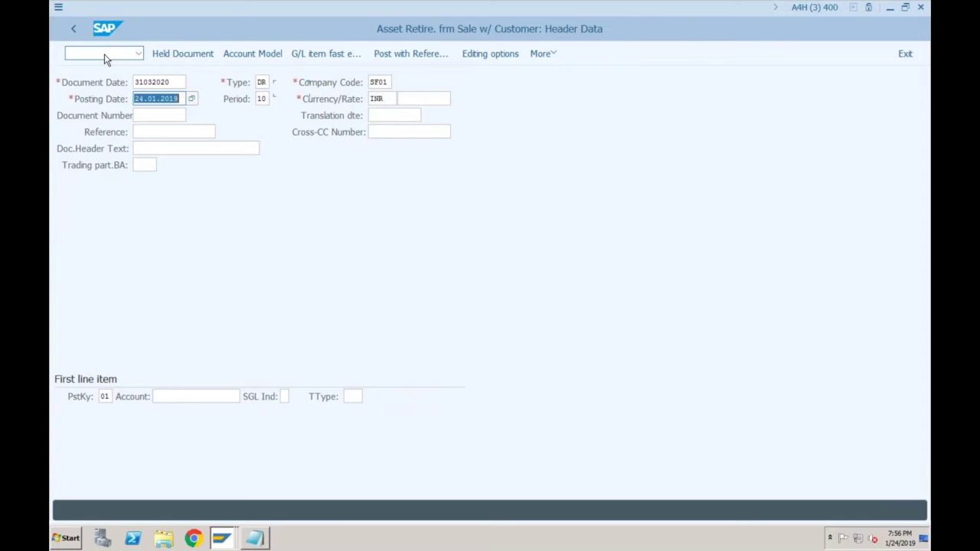
key(BackSpace)
text(31032020)
click(195, 396)
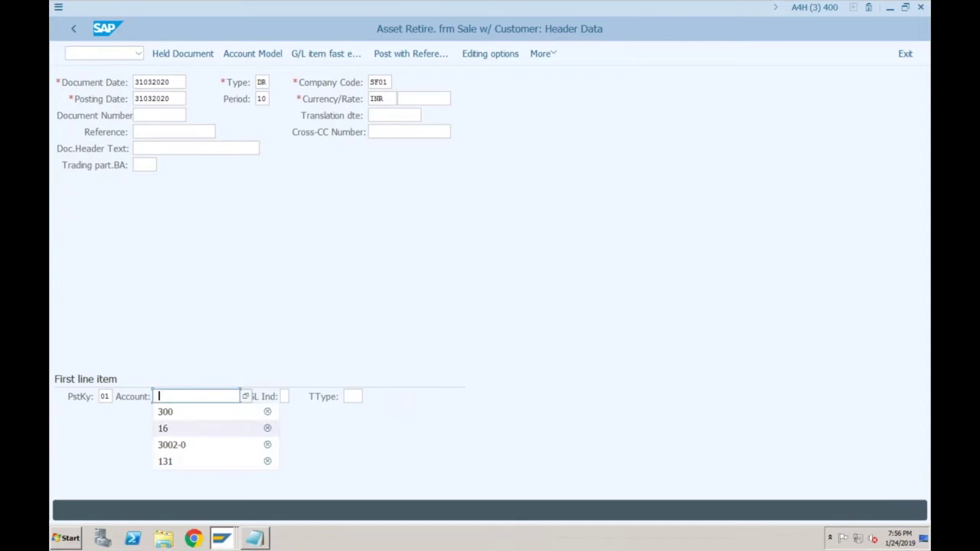
text(16)
key(Return)
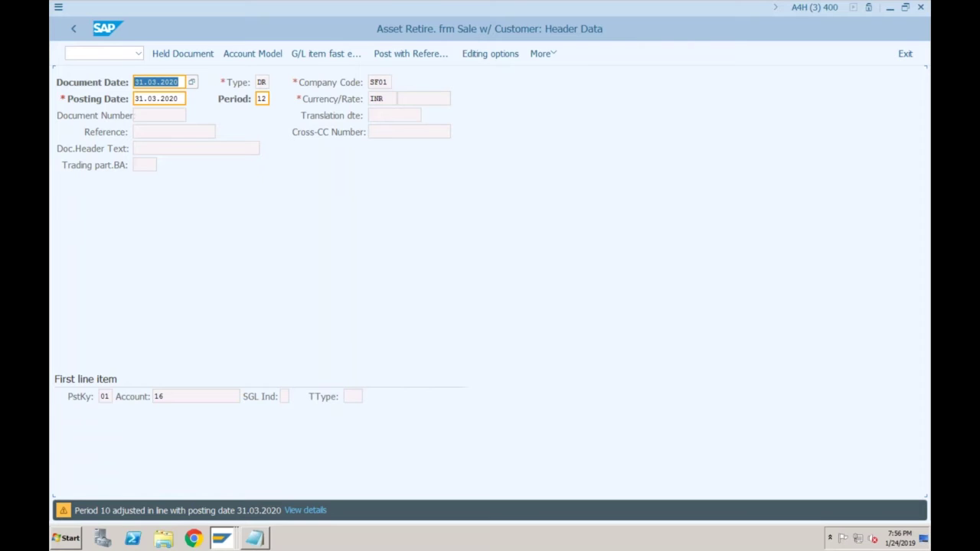
key(Return)
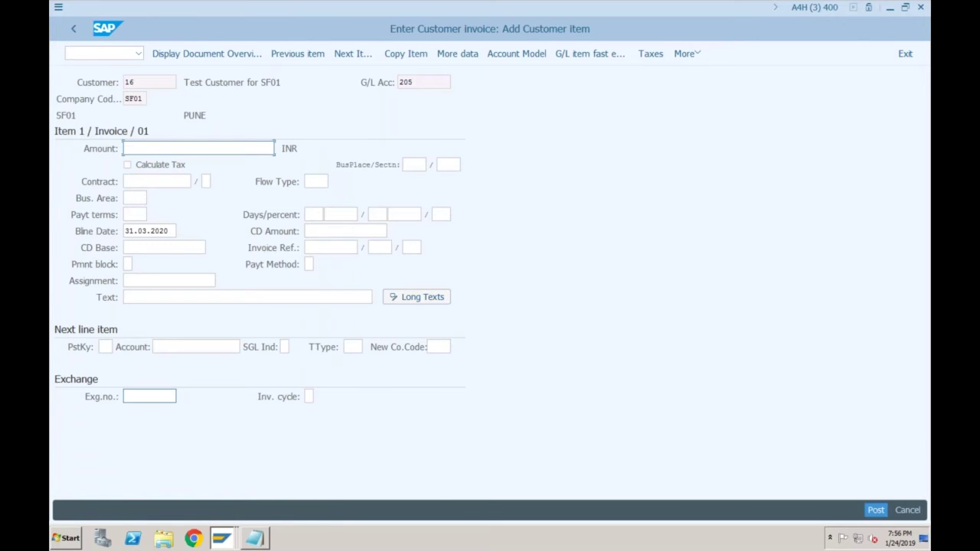
Set the customer item's amount to 8100 and add a next line item with posting key 50 and account 300
text(8100)
click(105, 347)
text(50)
key(Tab)
text(300)
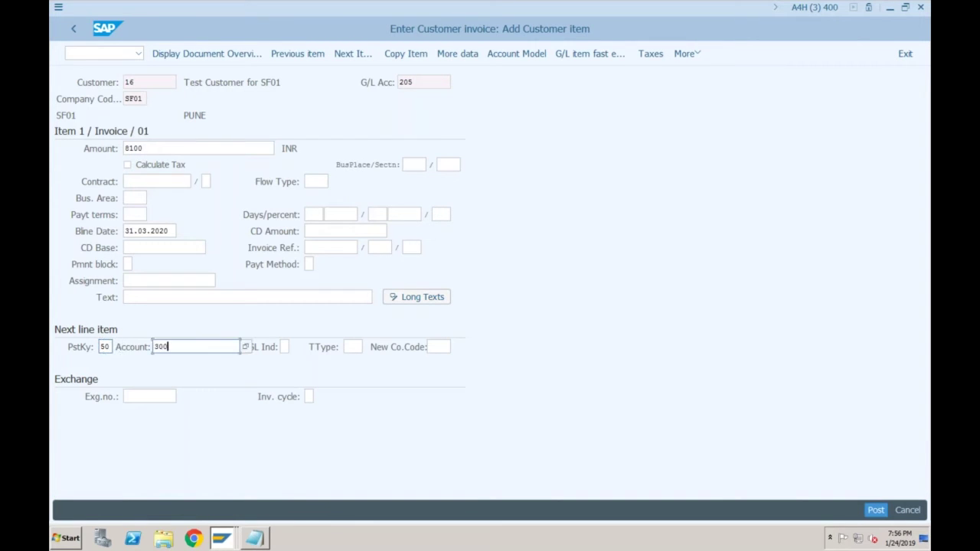
key(Return)
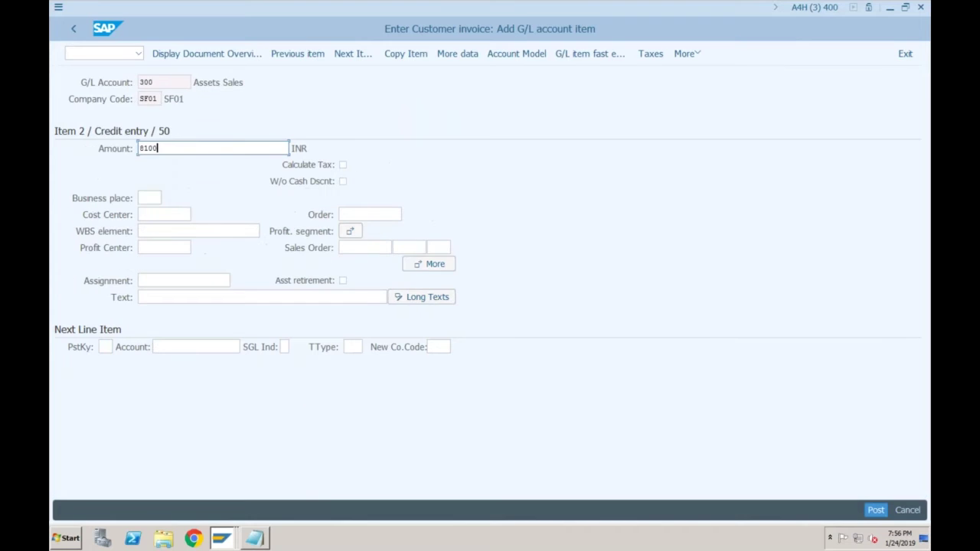
Enter 8100 and cost center SF01-1 for the account 300 item, enable asset retirement, and continue to the retirement details
click(164, 214)
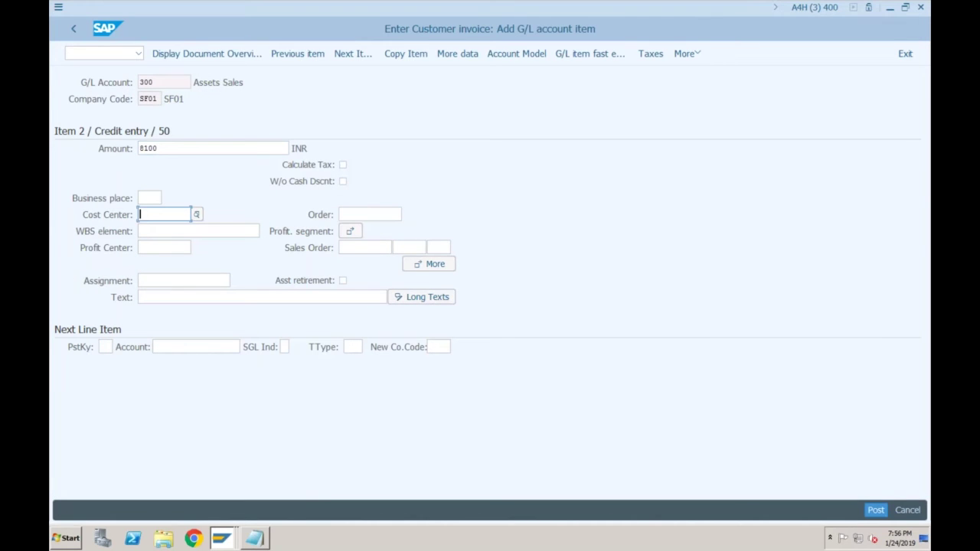
text(SF01-1)
key(Return)
click(342, 281)
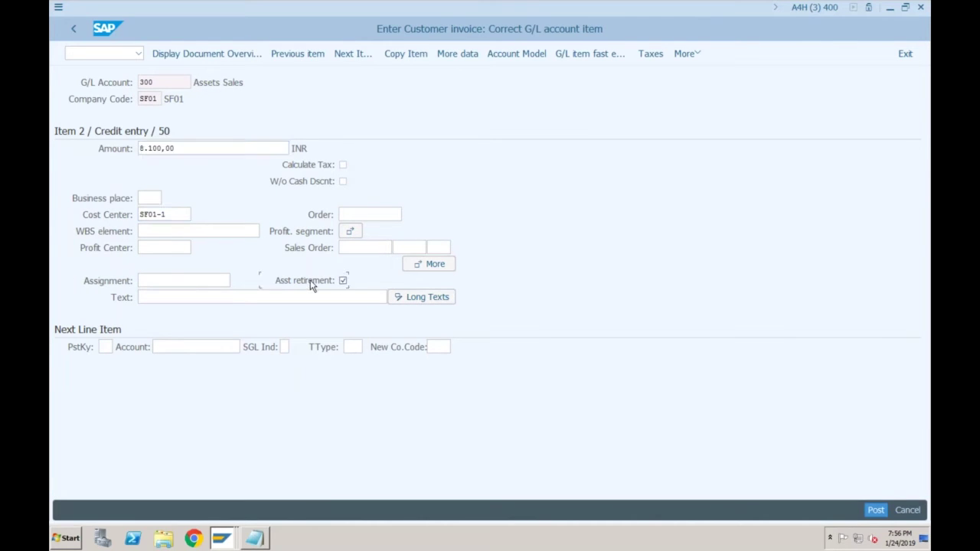
key(Return)
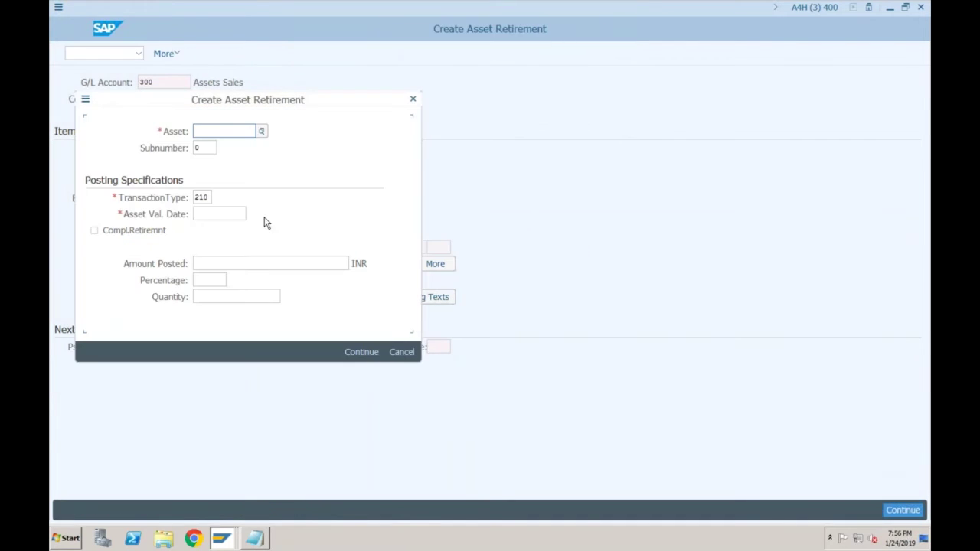
Move the asset retirement dialog aside and choose asset 3002 from the asset search
drag(293, 101, 606, 140)
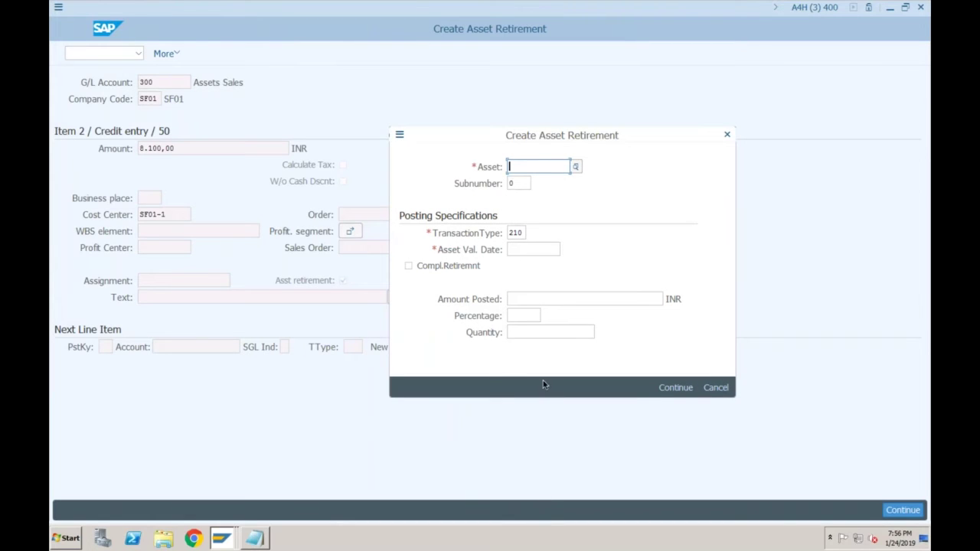
drag(544, 137, 587, 88)
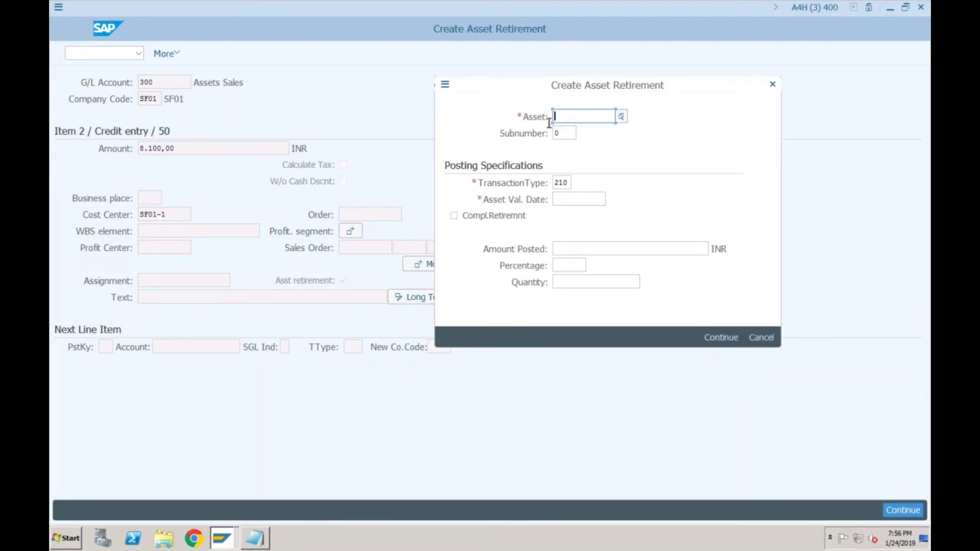
click(571, 182)
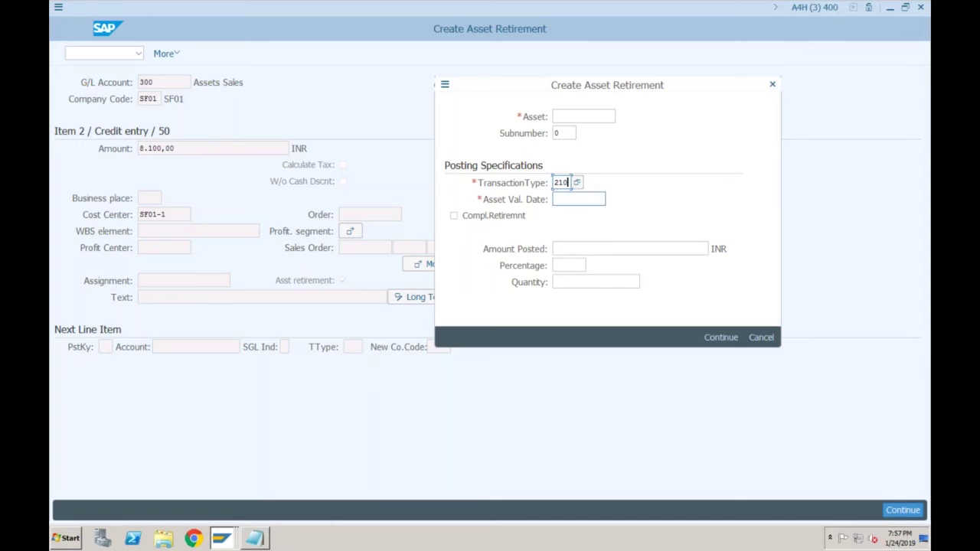
click(575, 117)
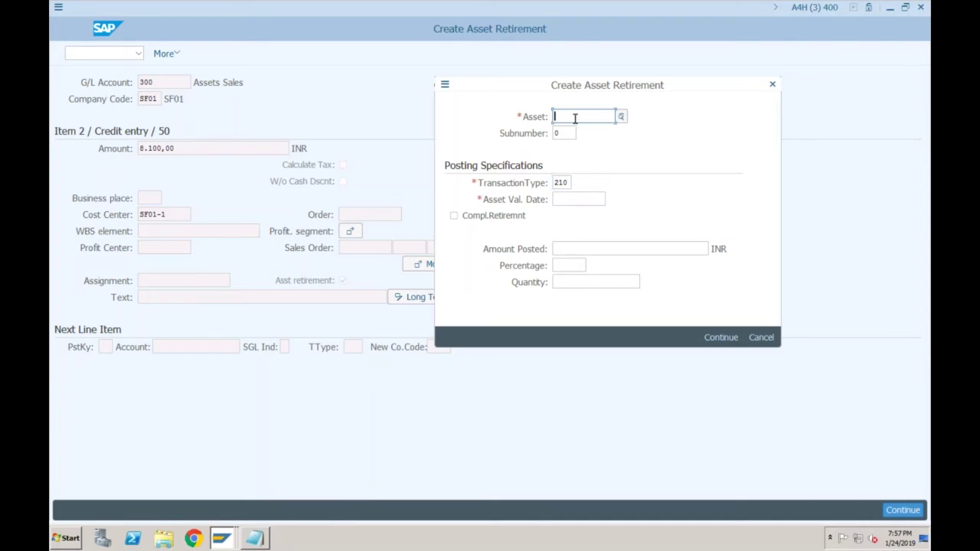
click(621, 116)
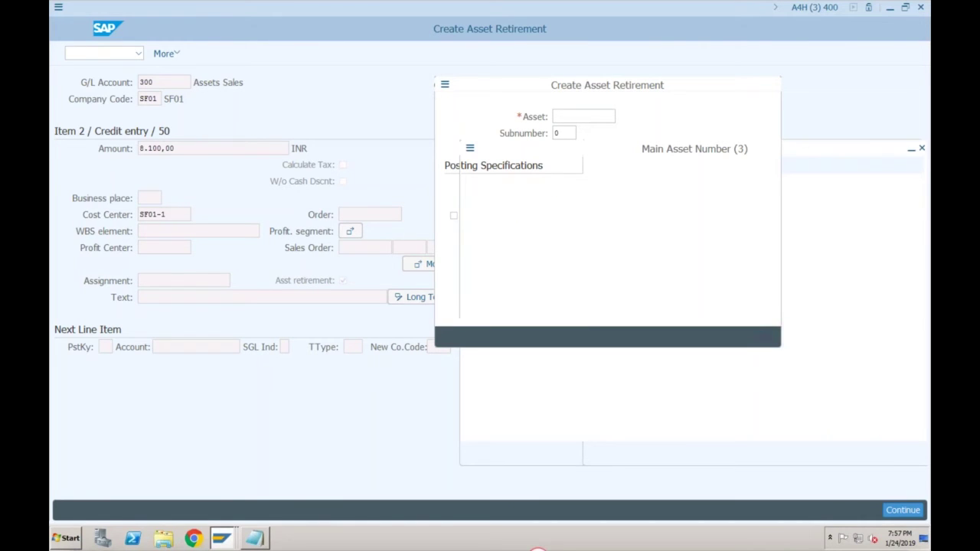
click(558, 124)
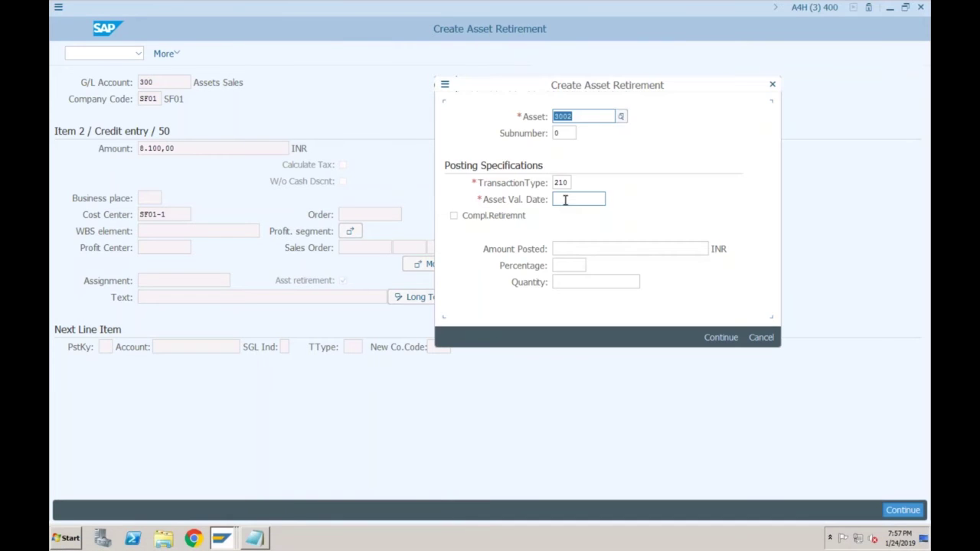
Set the asset value date to 31.03.2020, mark the retirement as complete, and continue
click(565, 199)
text(310320)
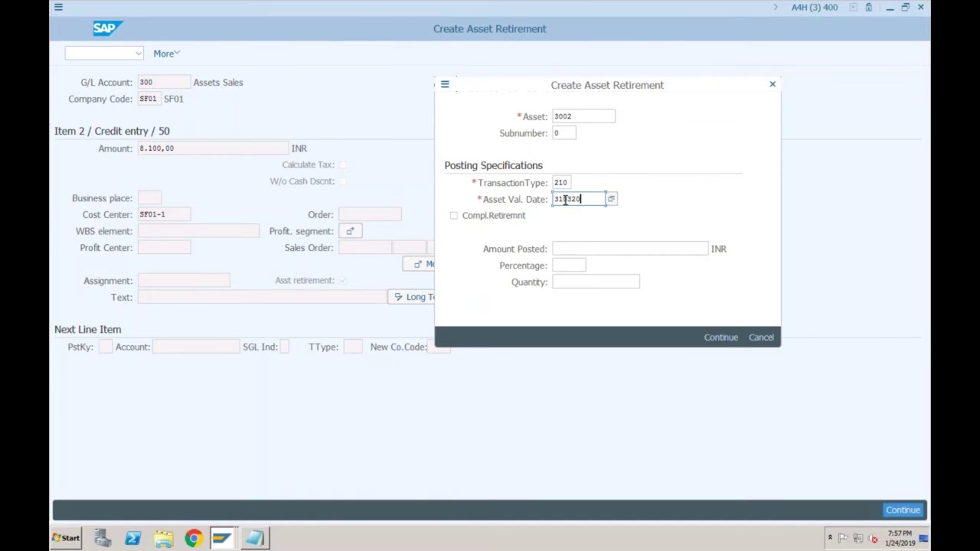
text(20)
click(577, 253)
click(574, 264)
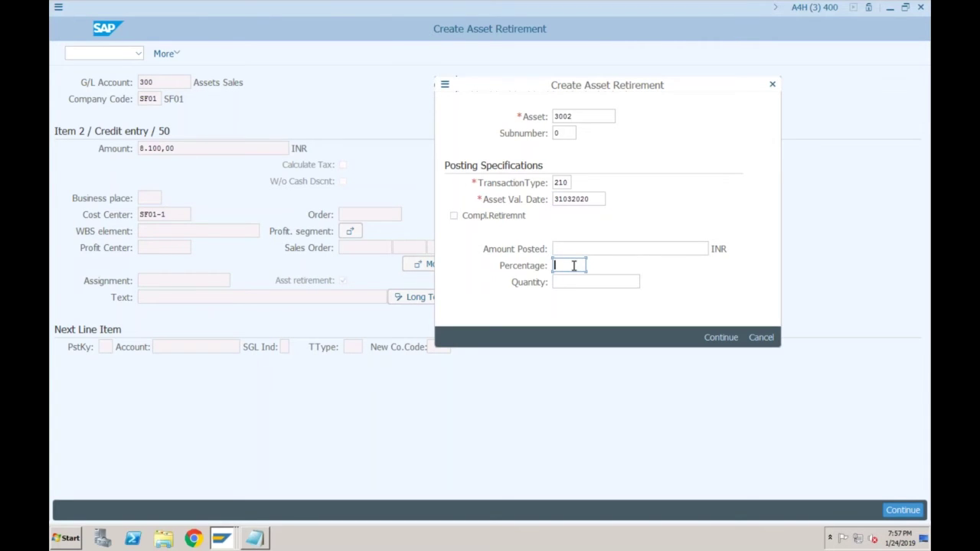
click(569, 279)
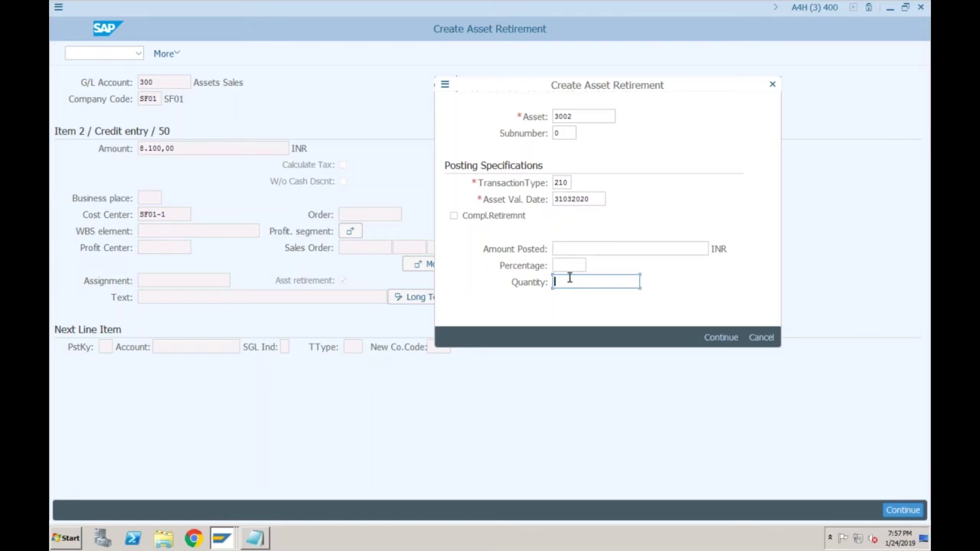
click(567, 248)
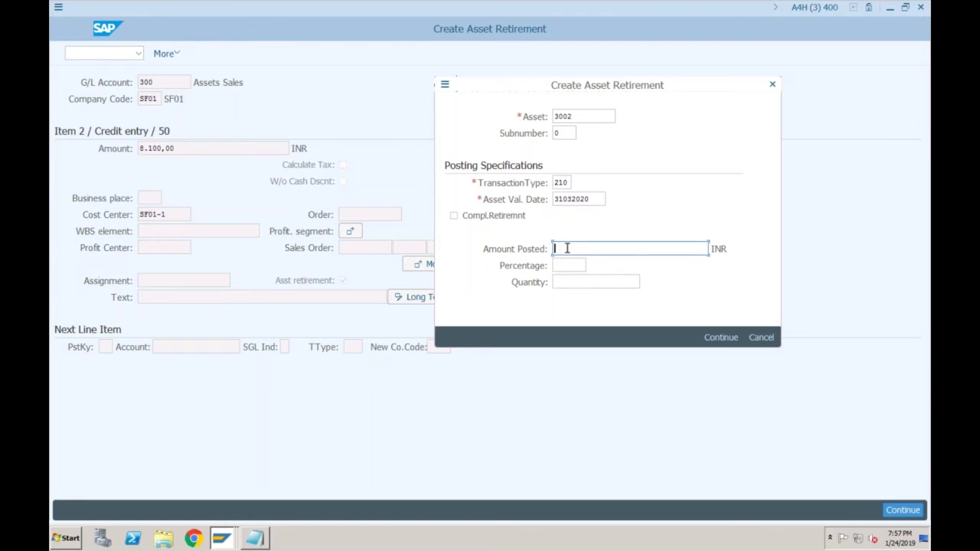
click(461, 218)
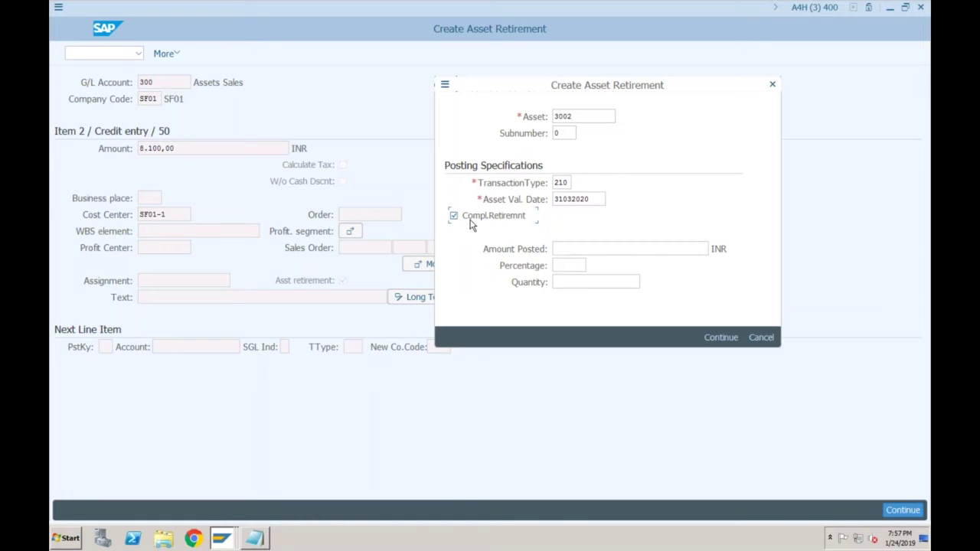
click(711, 338)
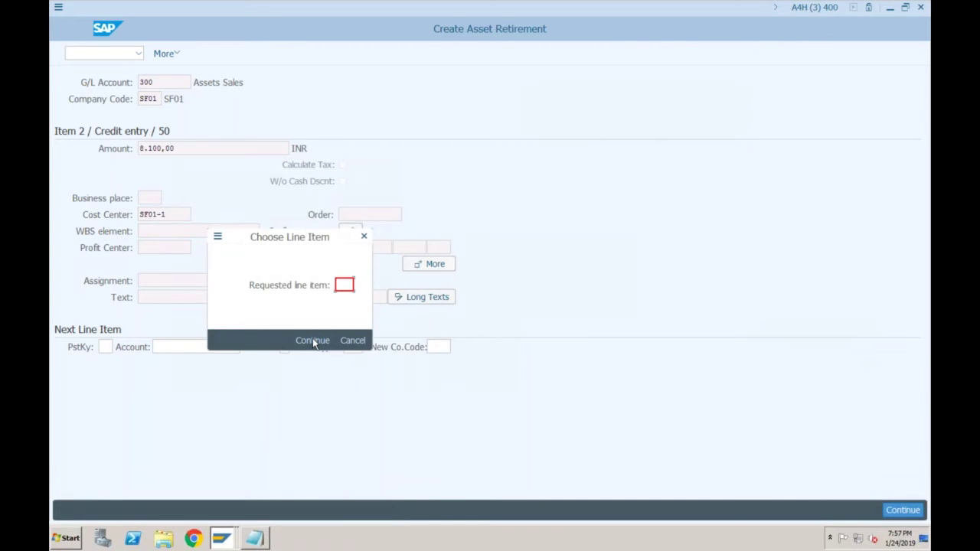
Cancel the line item selection and confirm the account 300 item to return to the document overview
click(363, 237)
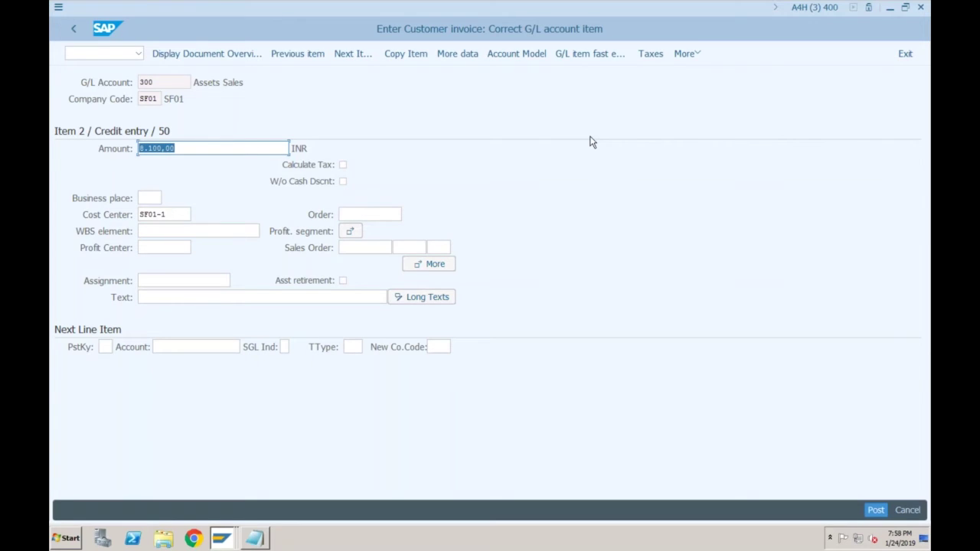
click(697, 53)
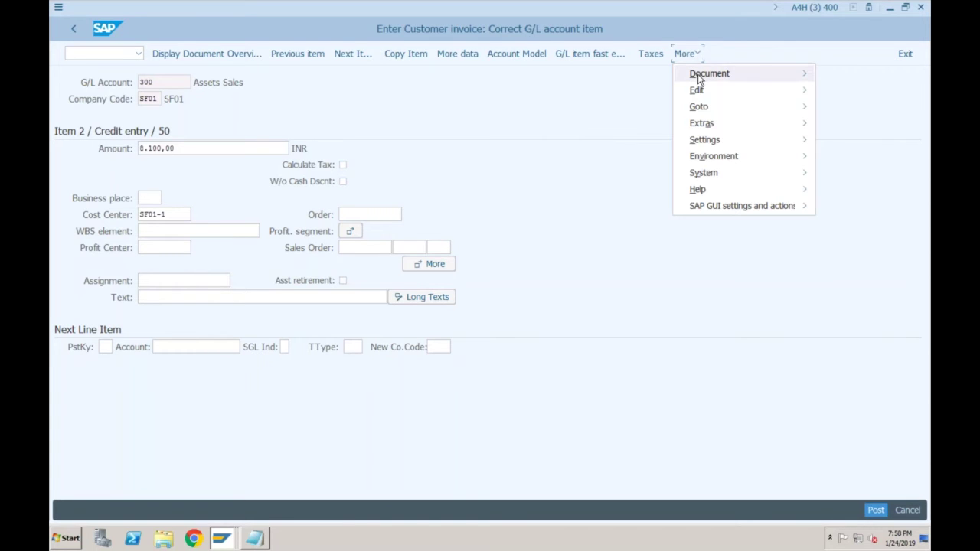
mouse_move(698, 80)
click(559, 125)
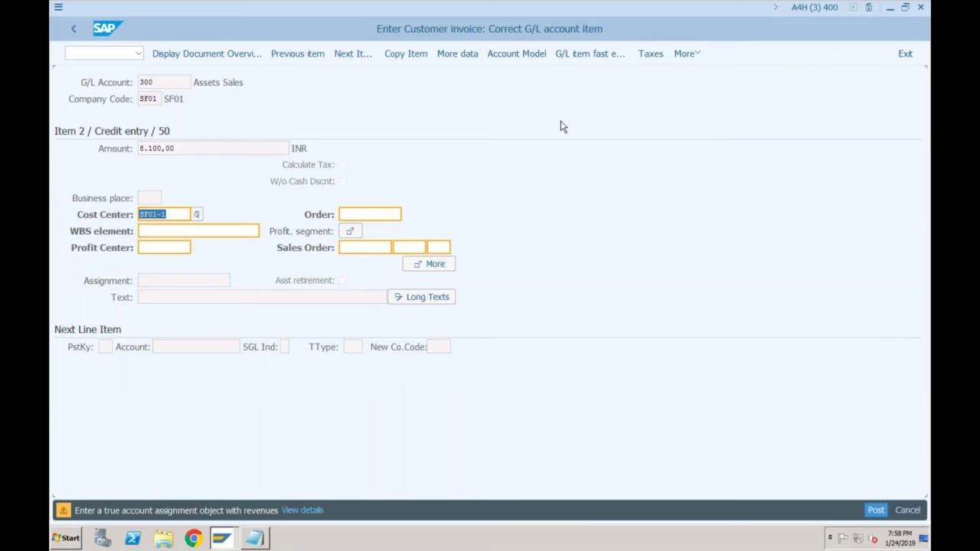
key(Return)
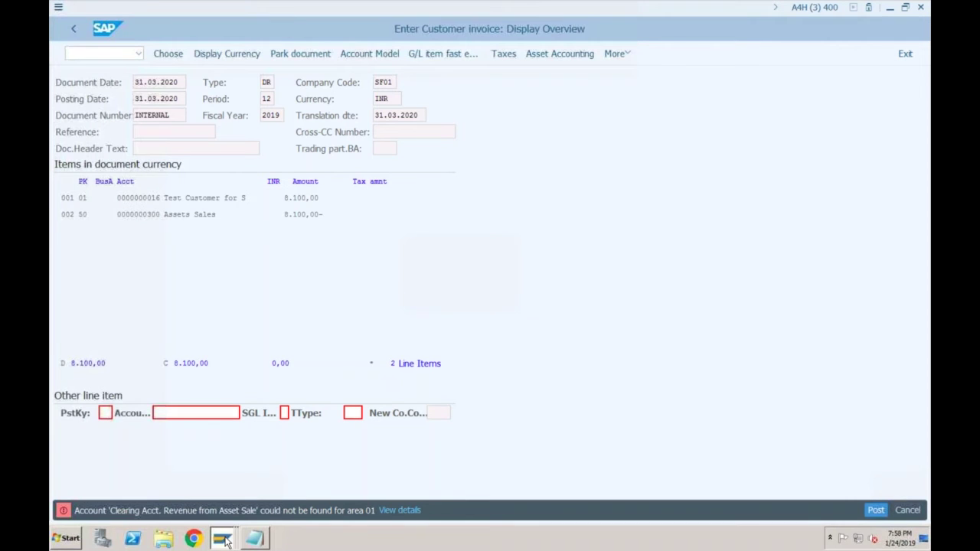
In the cost center session, open transaction FS00 and start creating G/L account 301 in company code SF01
click(224, 540)
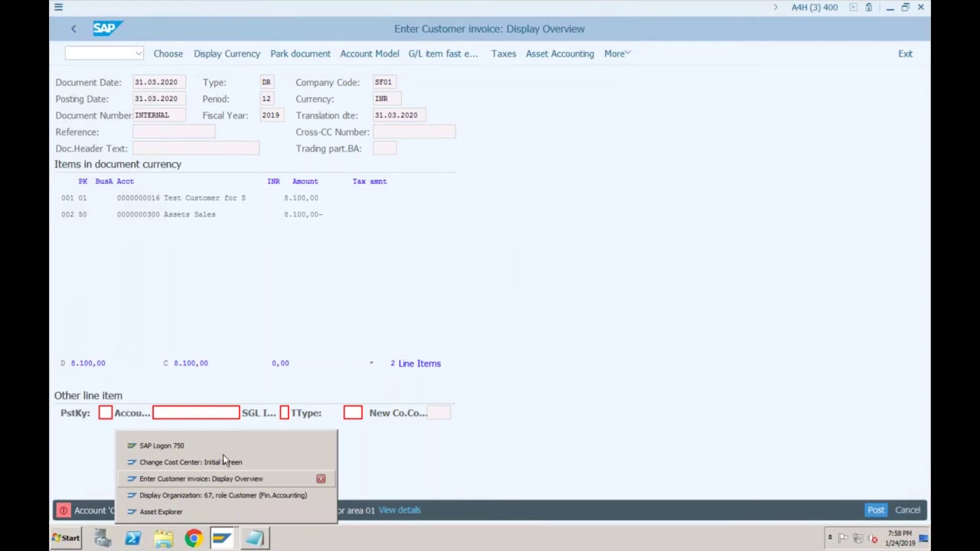
click(223, 456)
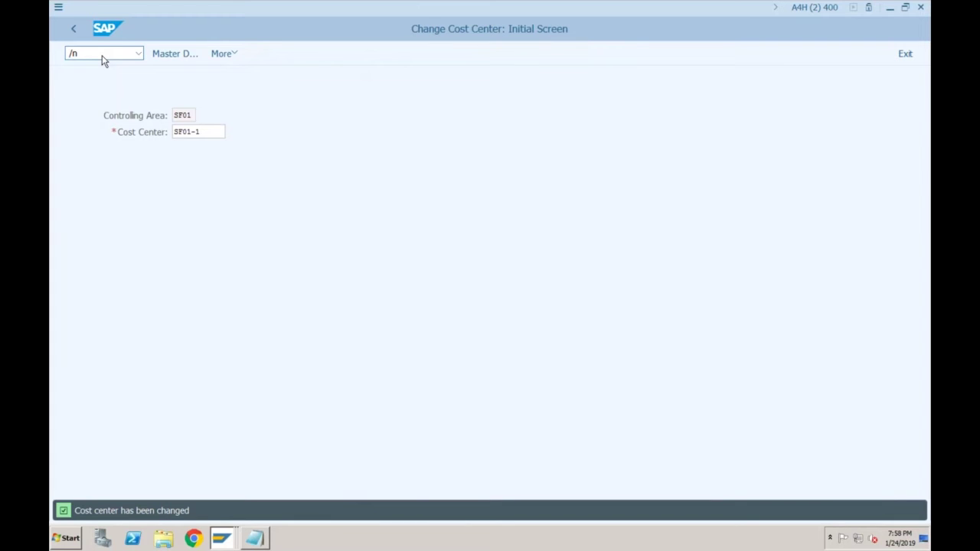
key(Return)
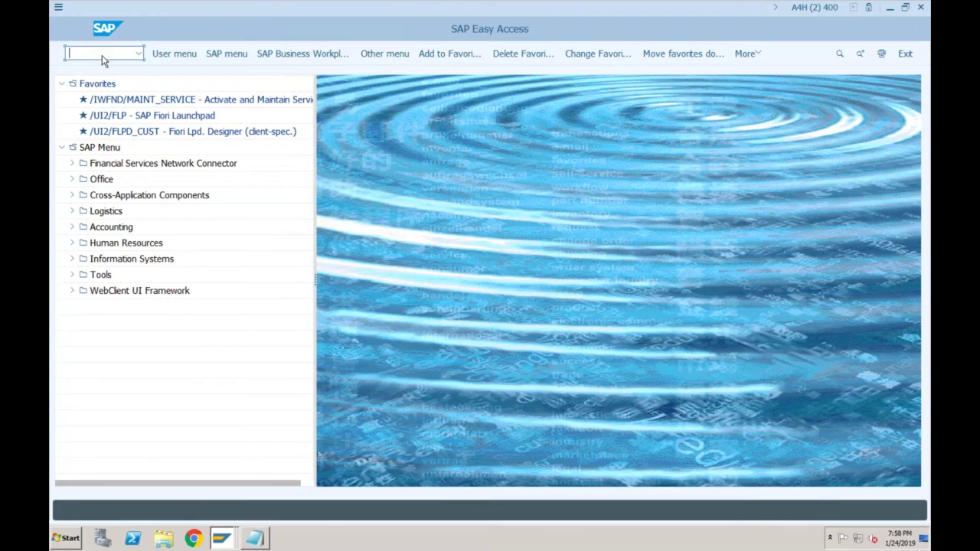
text(fs00)
key(Return)
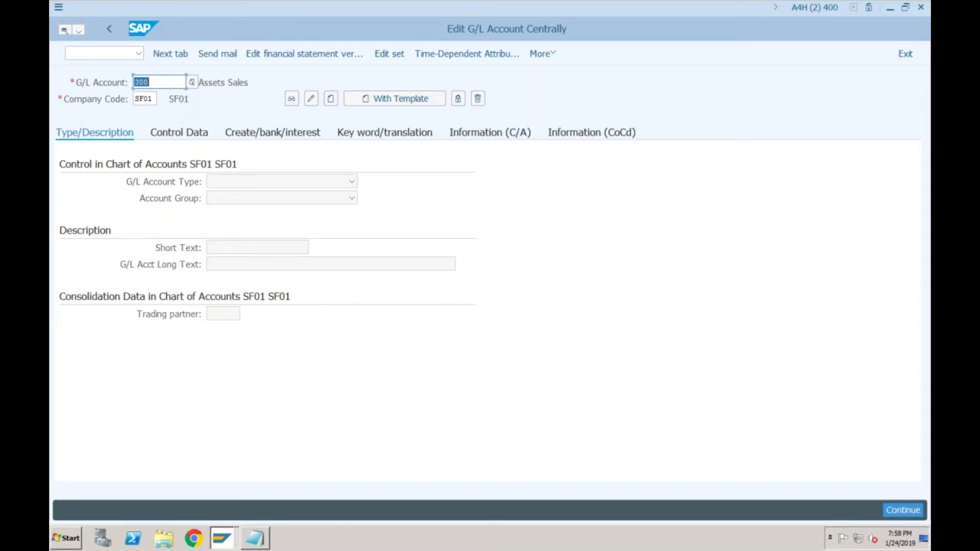
text(301)
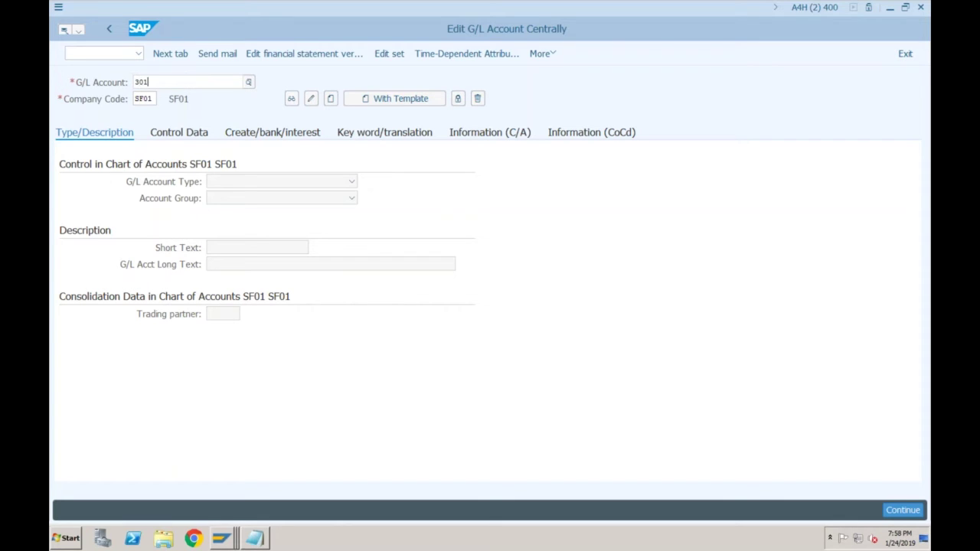
click(331, 99)
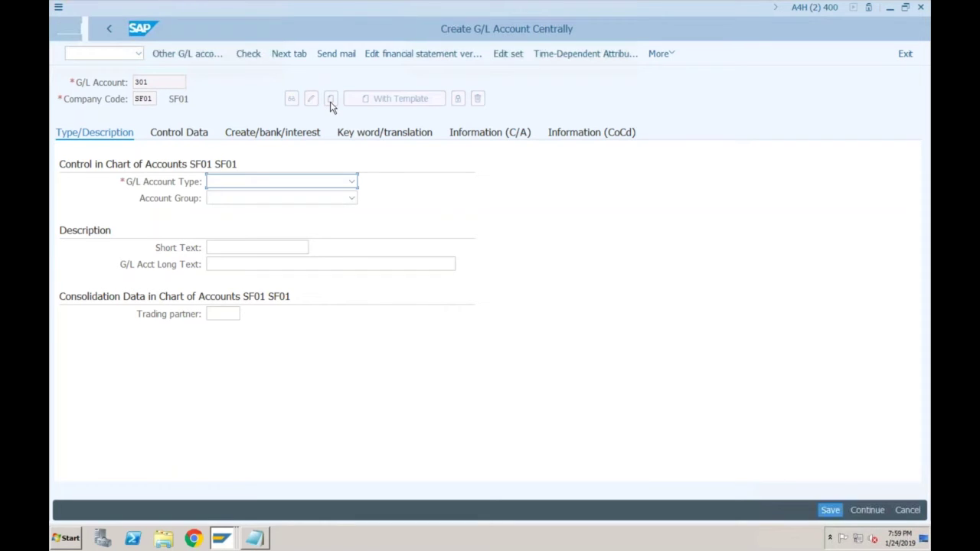
Set account 301 to type Primary Costs or Revenue and group PL Profit & Loss, with short text "Gain/ Loss on Asset"
click(280, 181)
click(285, 212)
click(247, 198)
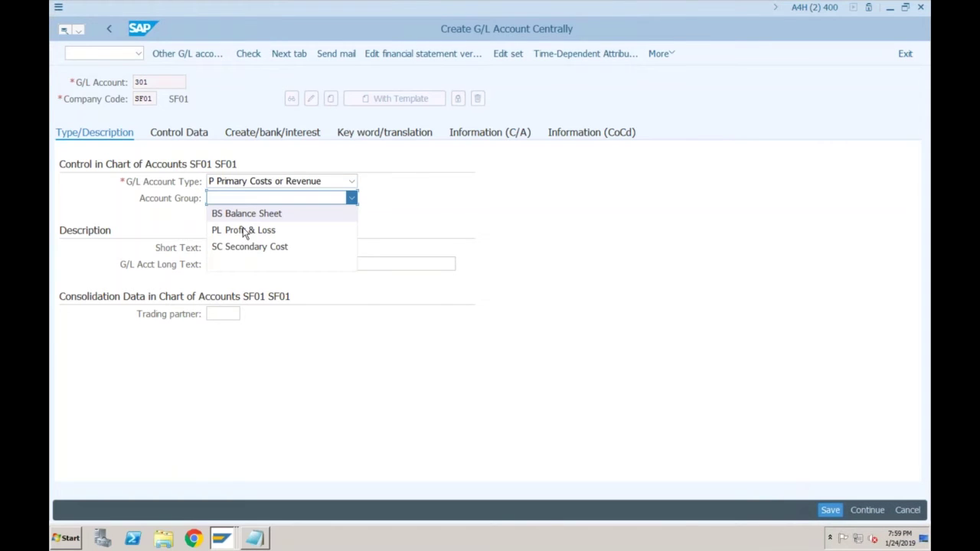
click(245, 230)
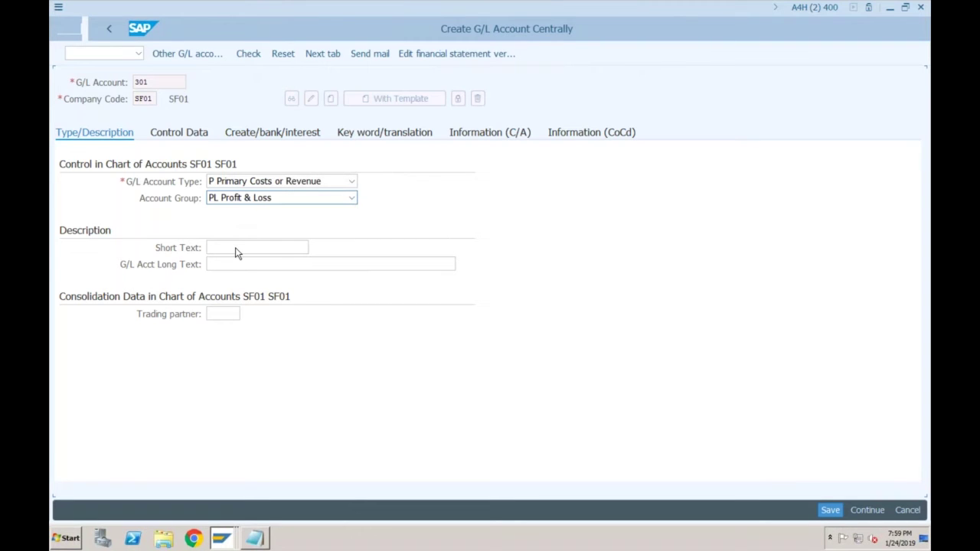
click(236, 248)
text(Gain/ Lo)
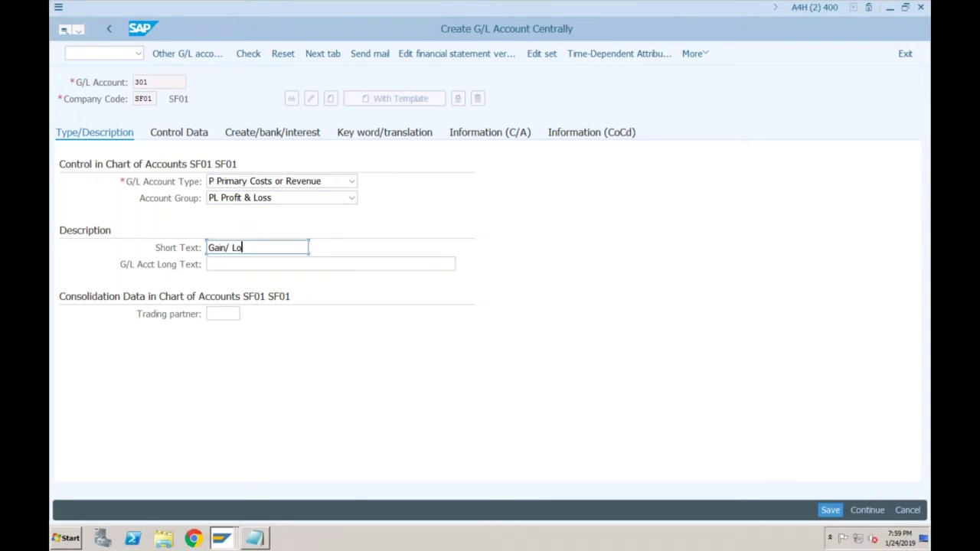
text(ss on Asset)
Assign field status group G004 to account 301 in its document creation control settings
click(194, 134)
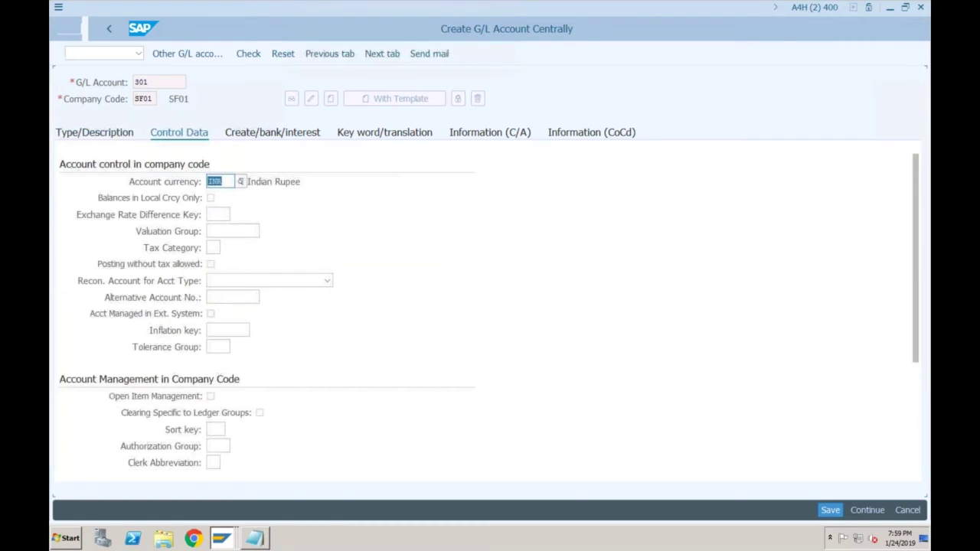
click(279, 136)
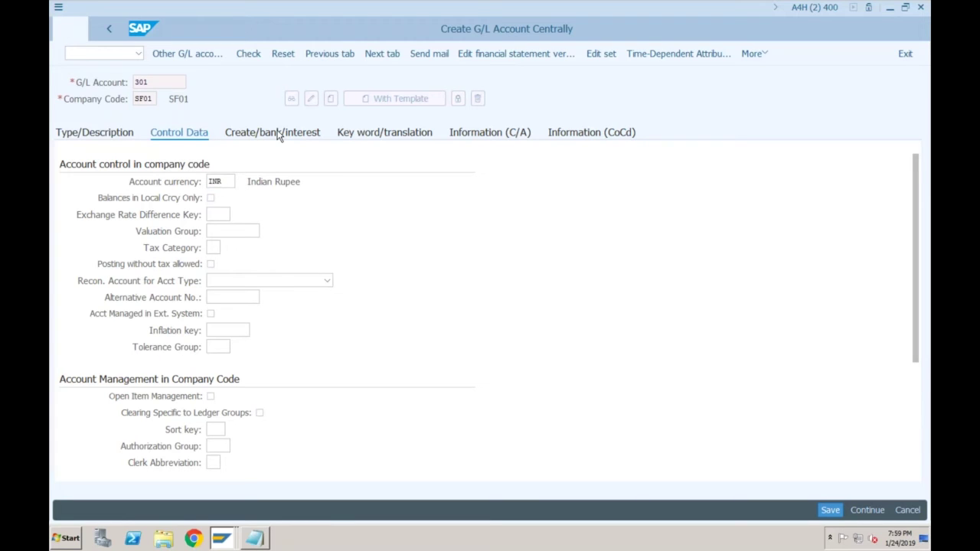
click(237, 184)
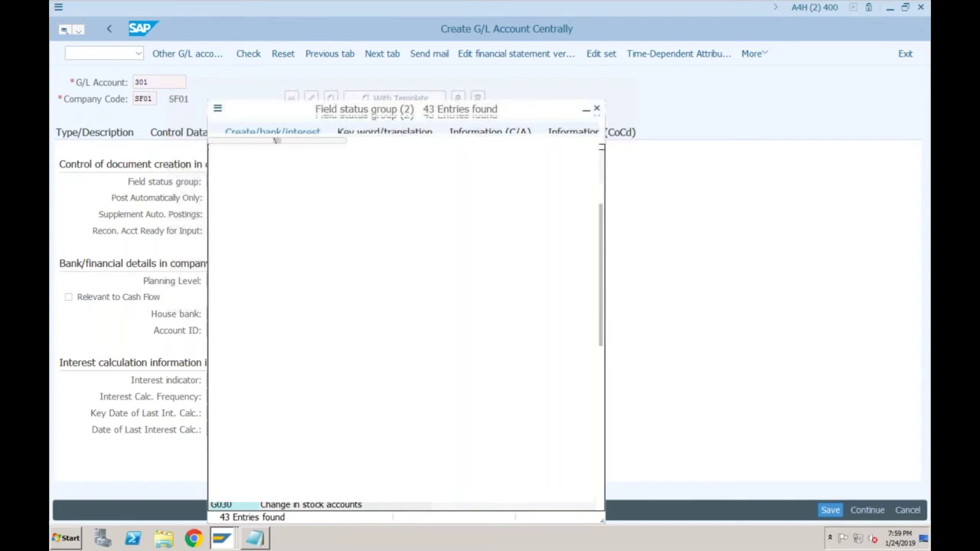
double_click(236, 261)
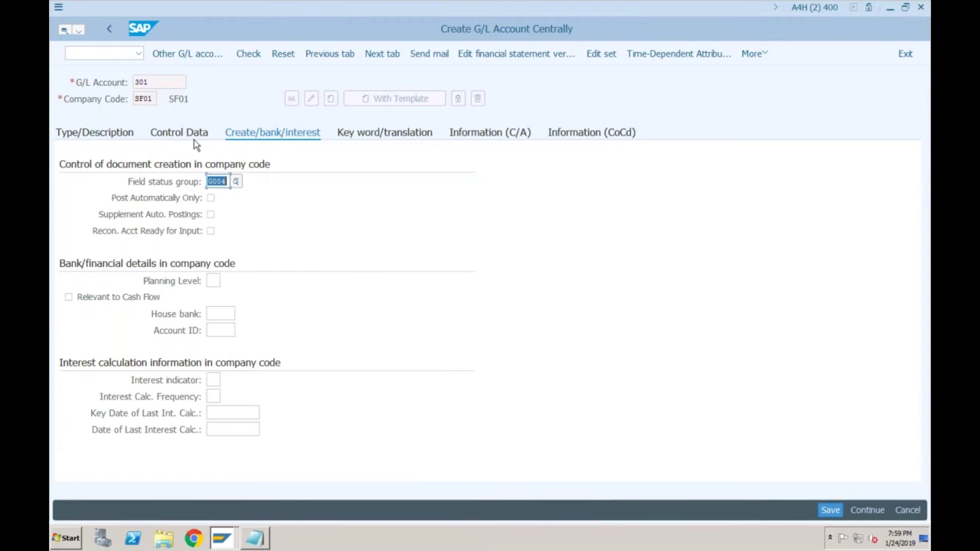
Set the cost element category to 1, Primary costs/cost-reducing revenues, and save the new G/L account
key(ctrl+Page_Up)
scroll(632, 369, down, 5)
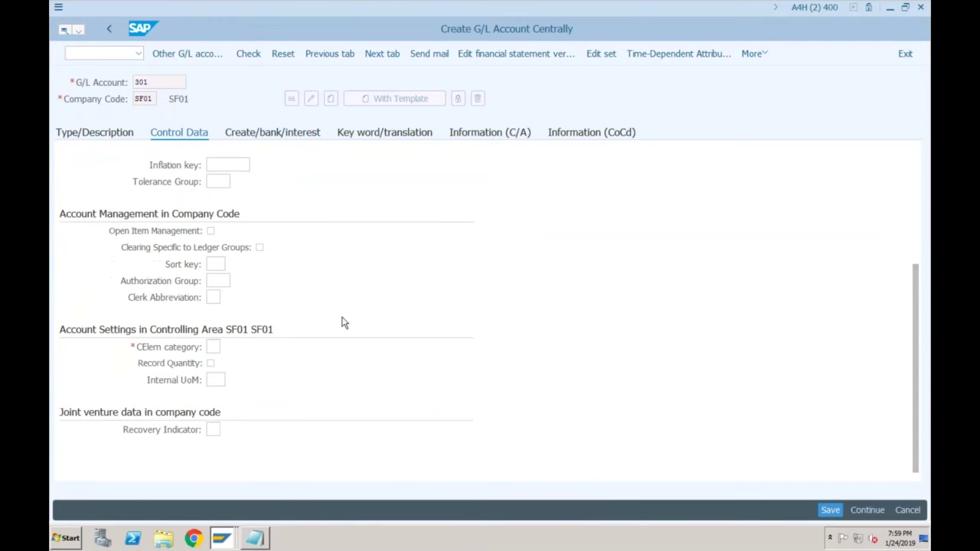
click(212, 347)
click(226, 347)
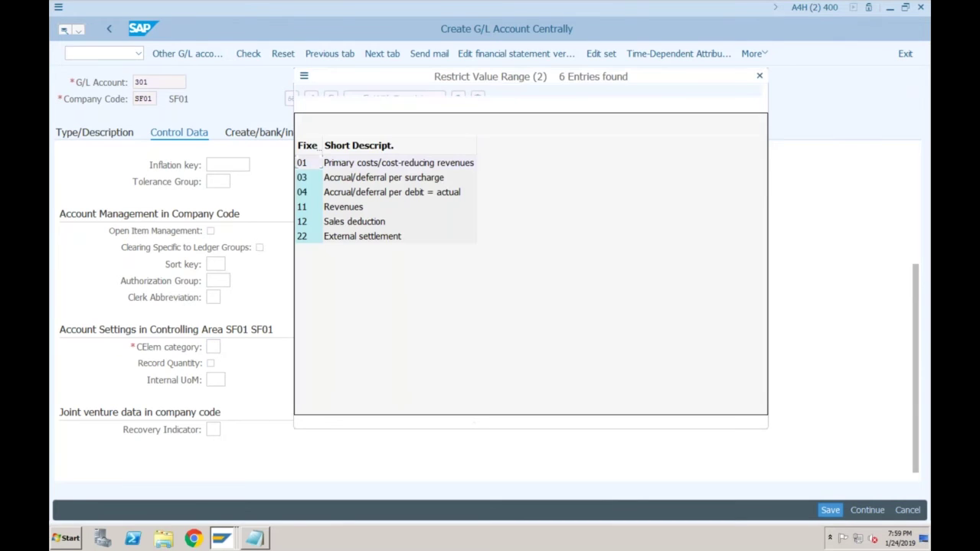
double_click(341, 164)
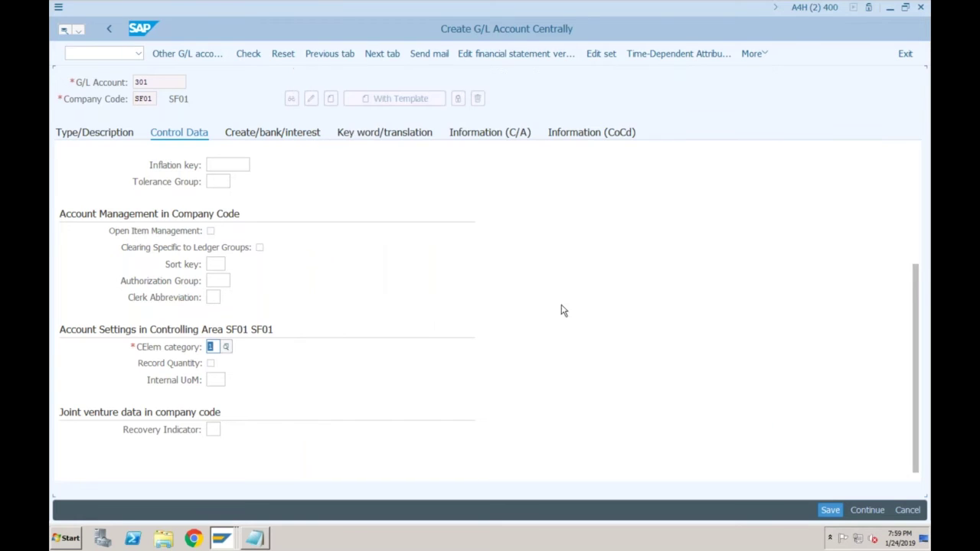
click(830, 510)
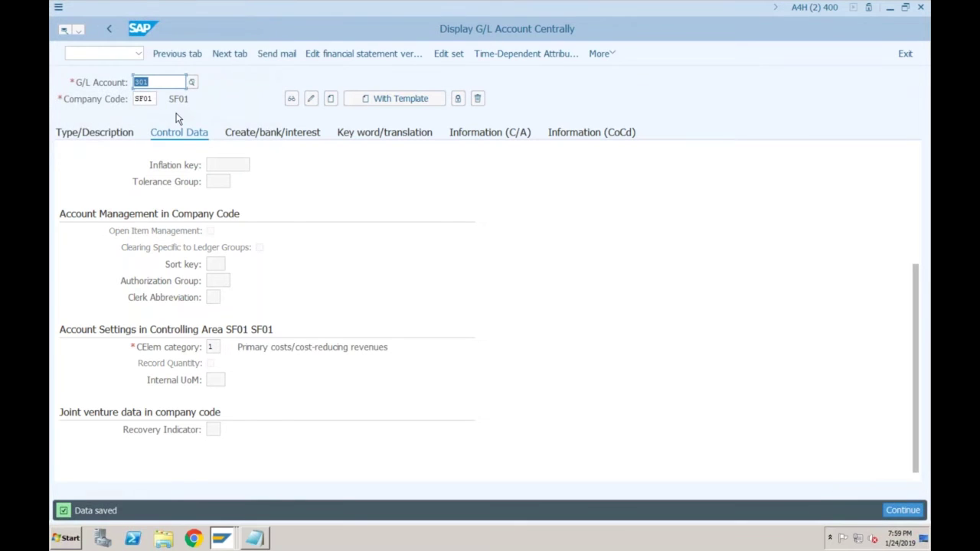
Open transaction AO90 in the same session with chart of depreciation SF02
click(119, 55)
text(/nao90)
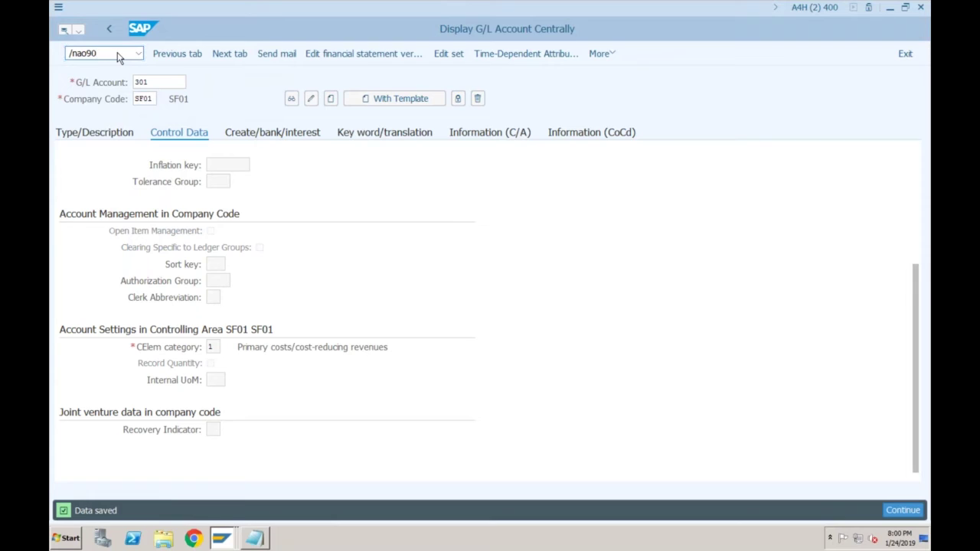
key(Return)
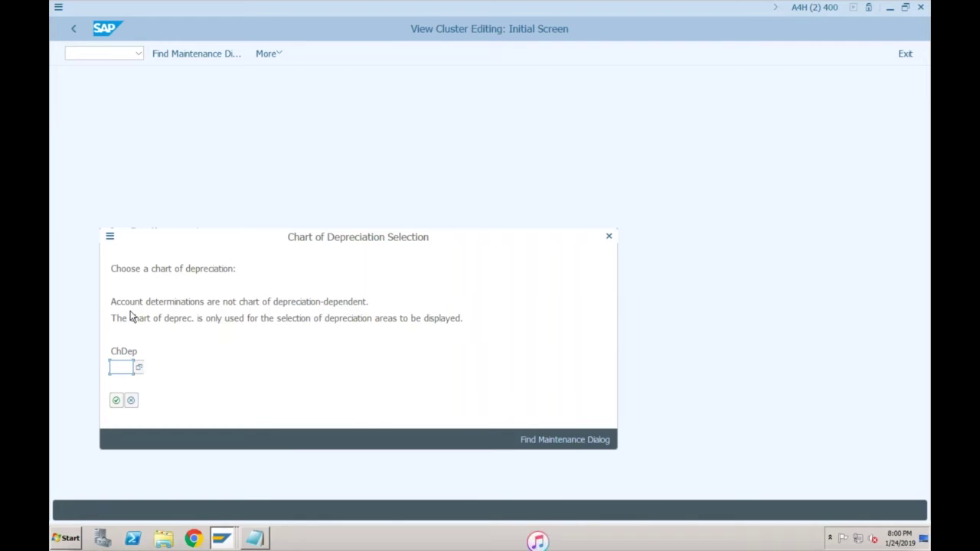
text(sf02)
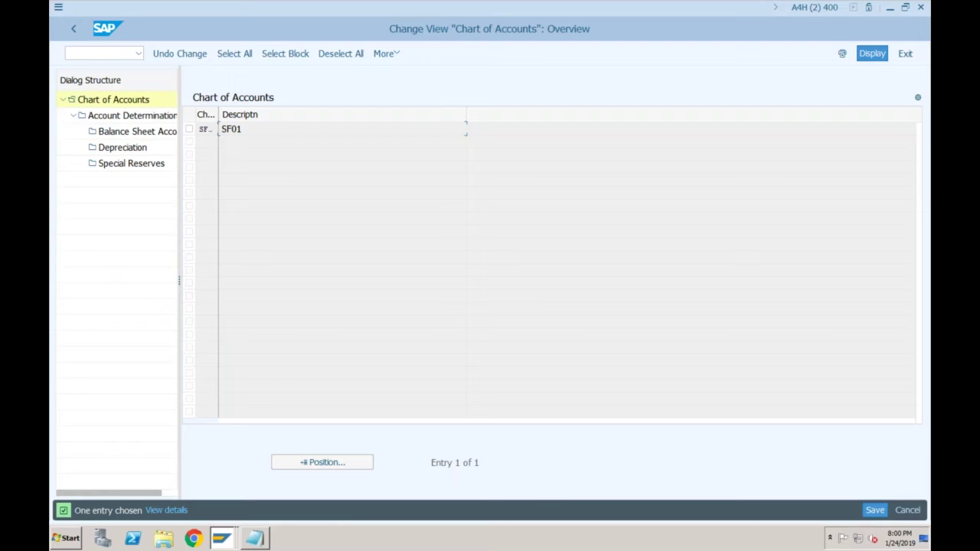
Open the balance sheet accounts of account determination 31000 Vehicles for depreciation area 1, Book depreciation
double_click(134, 117)
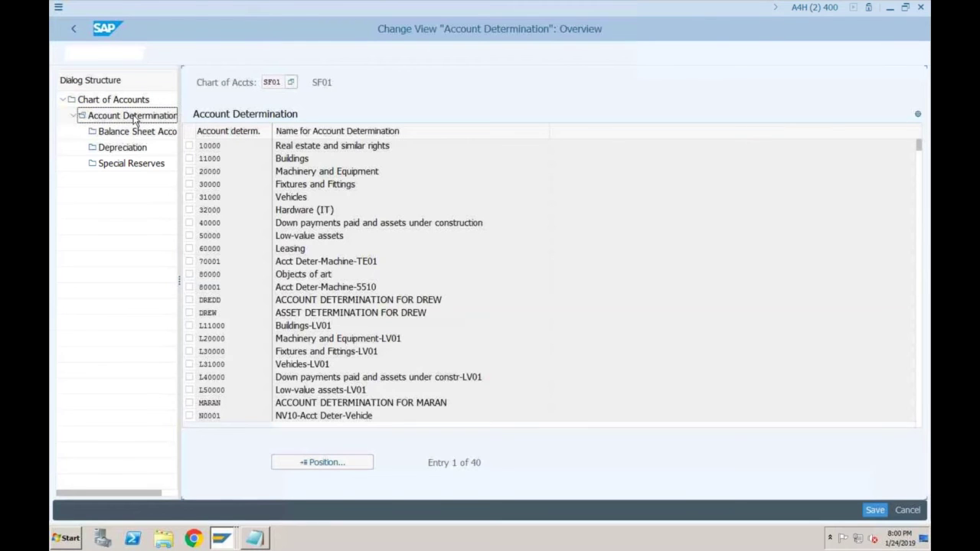
click(306, 197)
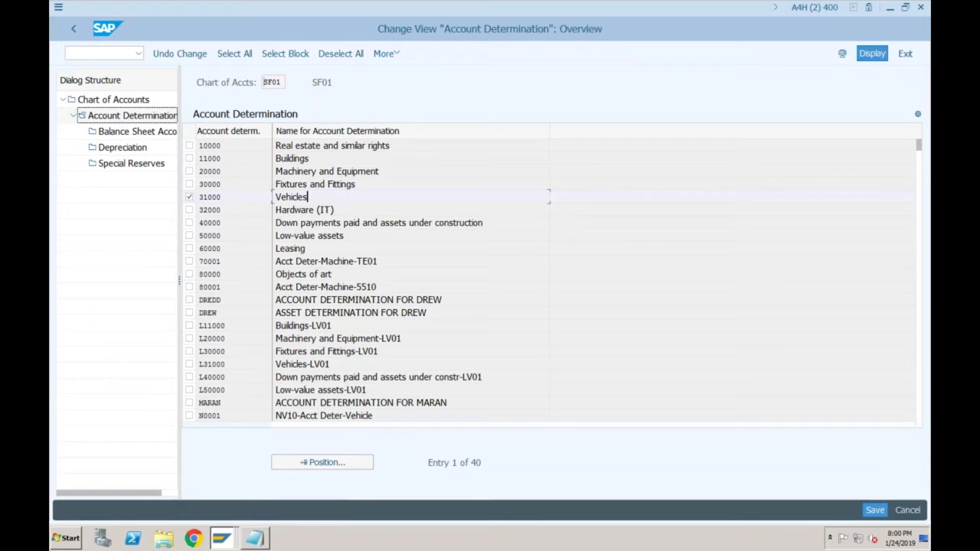
double_click(131, 130)
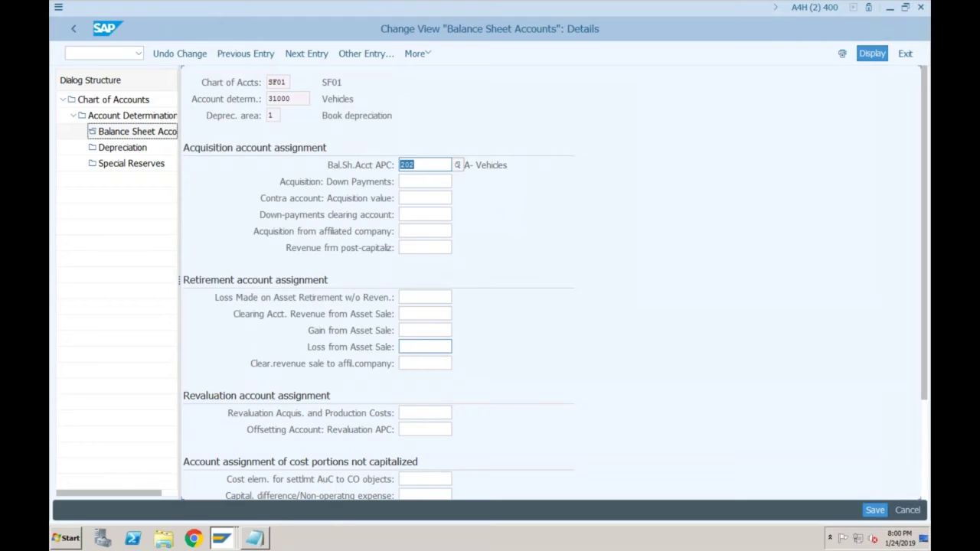
Assign account 301 to loss on asset retirement without revenue and account 300 to clearing of revenue from asset sale
click(424, 346)
click(444, 297)
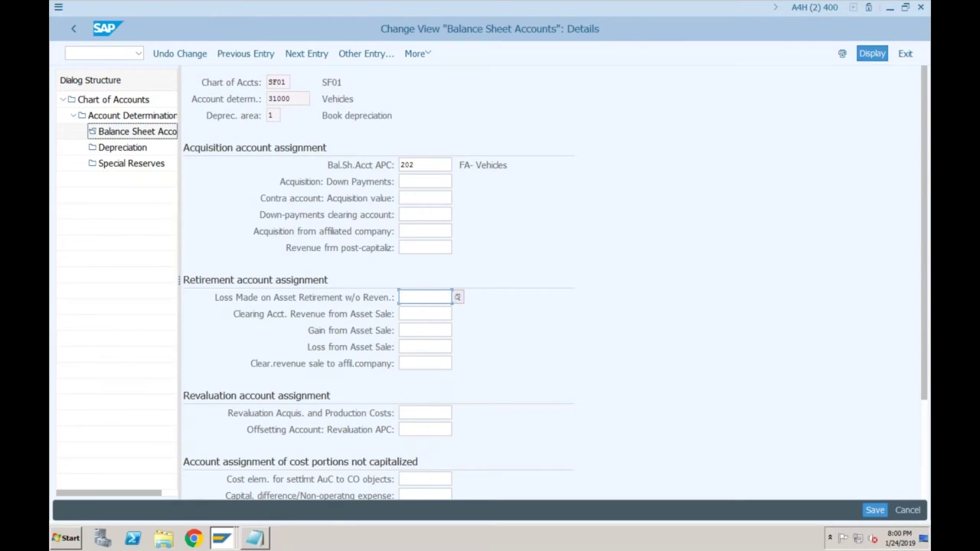
text(301)
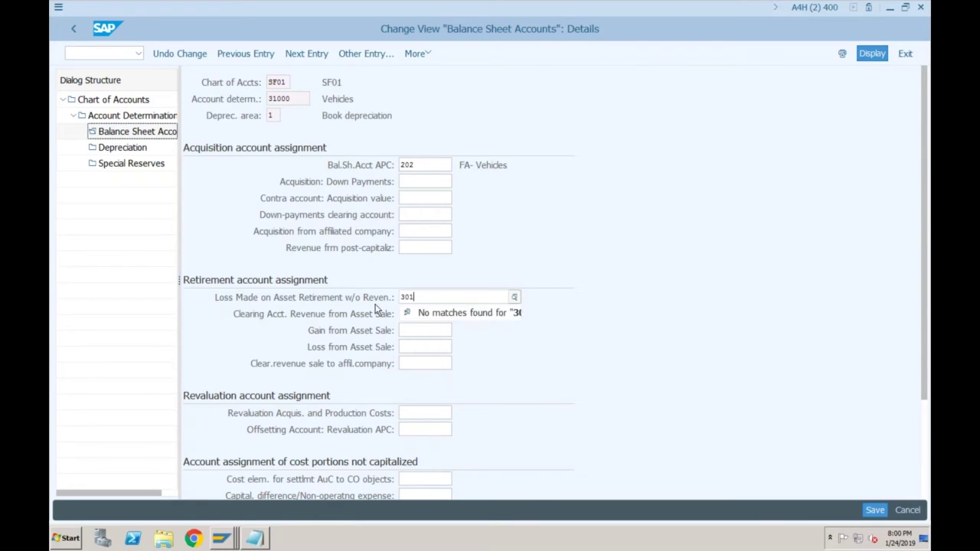
key(Return)
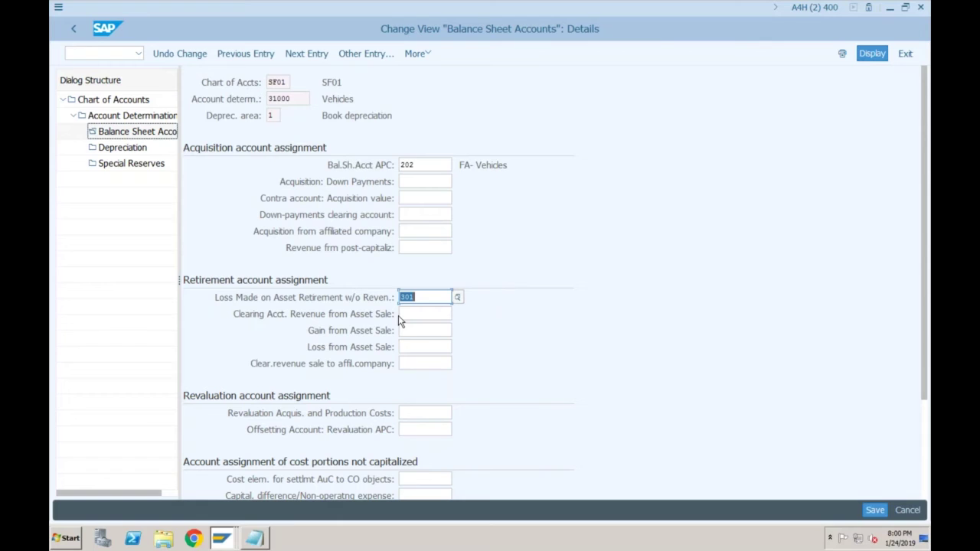
click(425, 314)
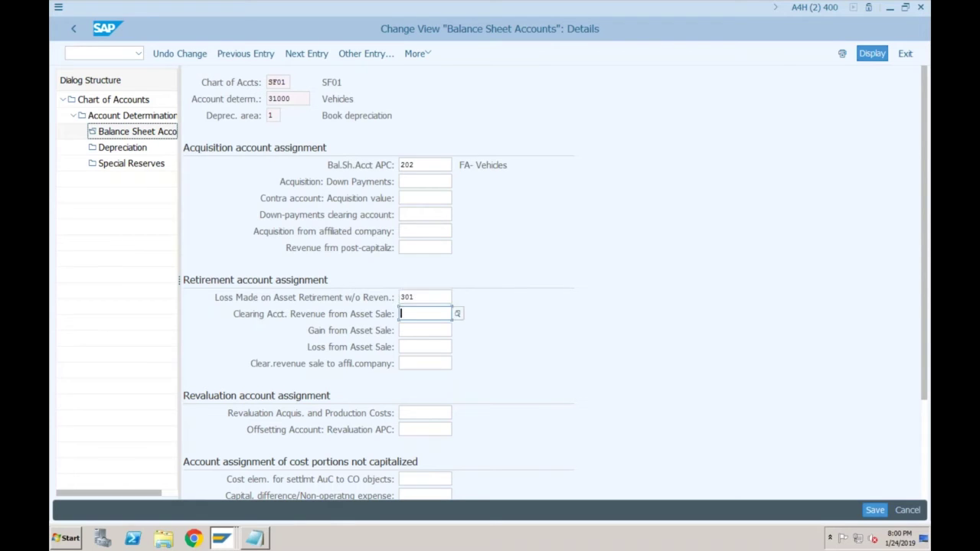
text(300)
key(Return)
Assign account 301 to both gain and loss from asset sale, and save the assignments under the proposed customizing request
click(424, 330)
text(3)
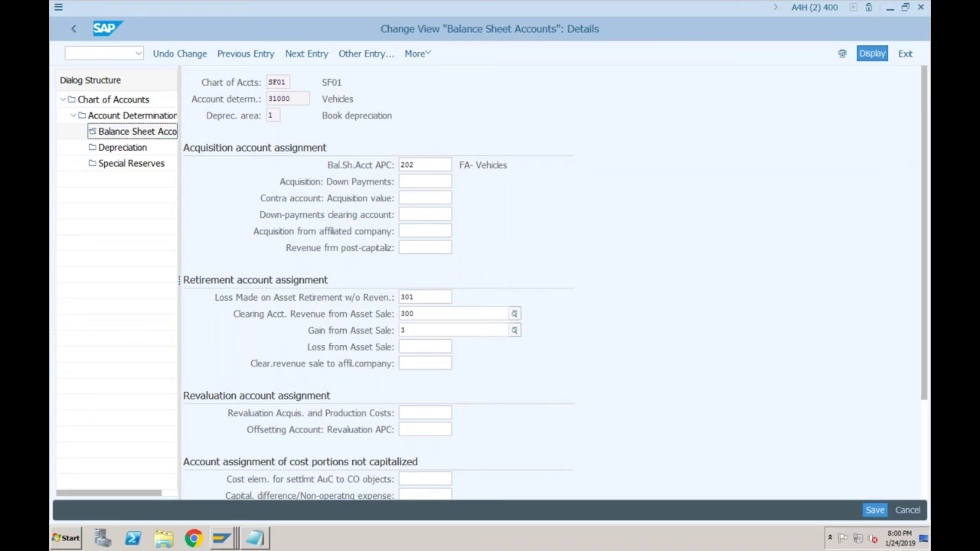
text(01)
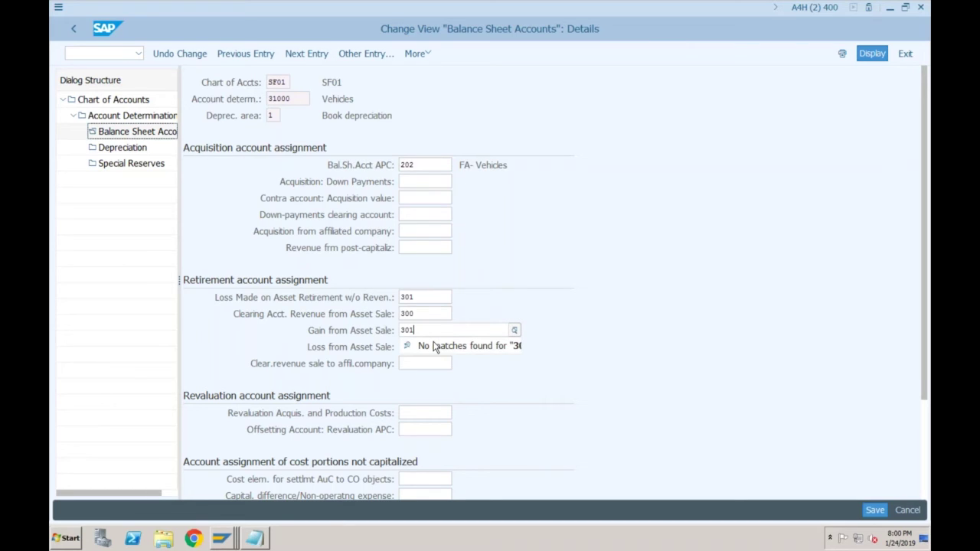
key(Tab)
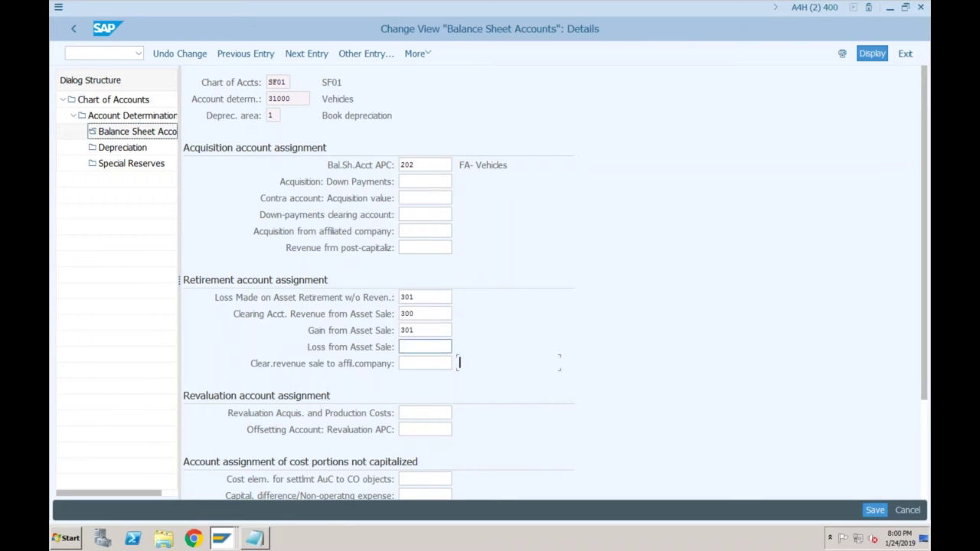
text(301)
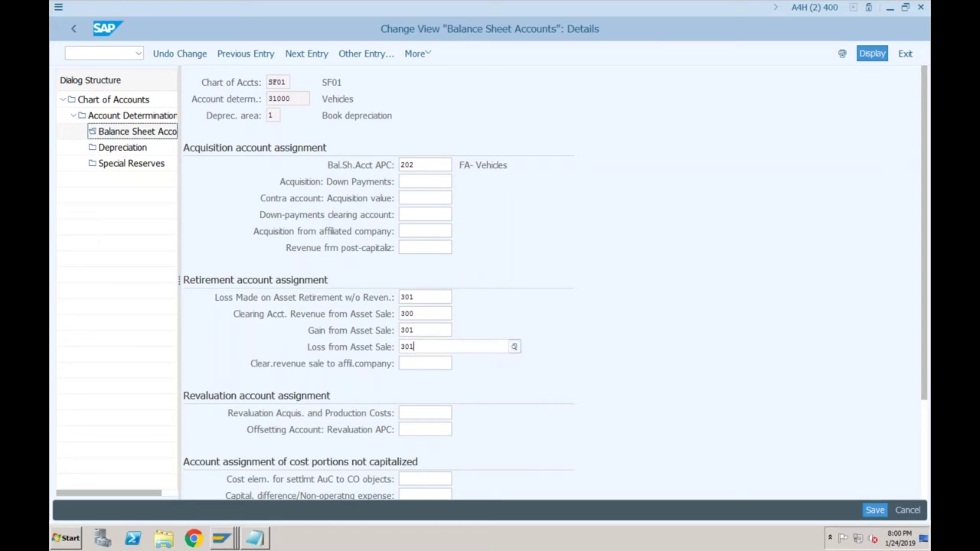
click(441, 320)
click(417, 297)
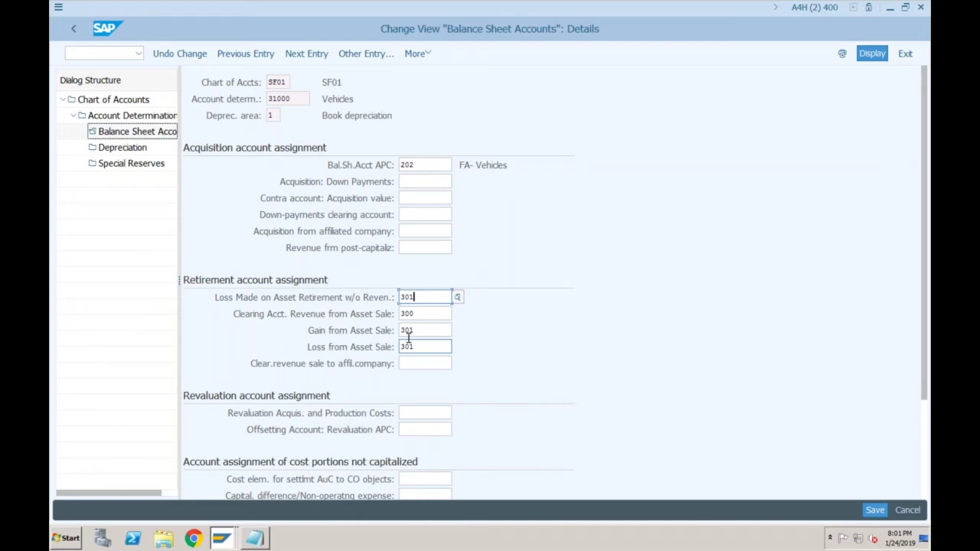
click(875, 509)
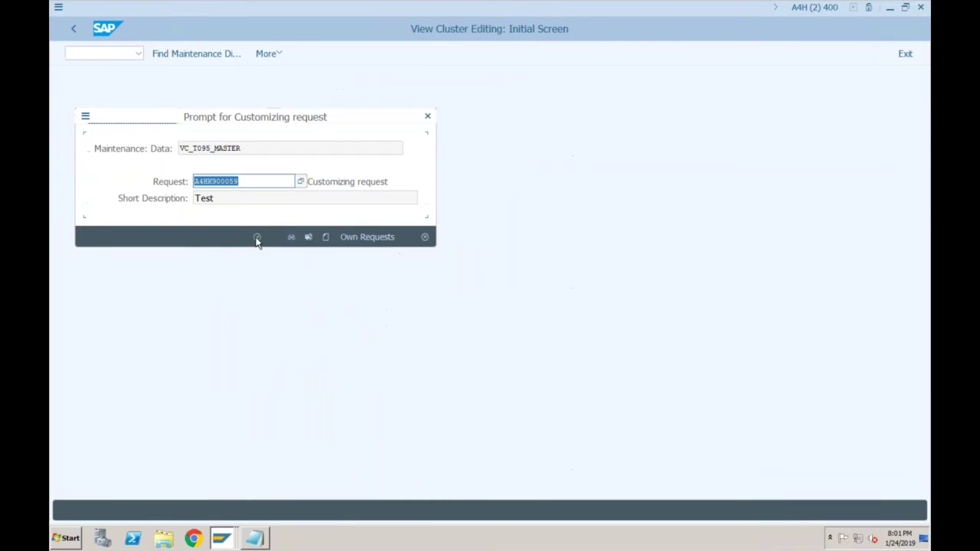
click(257, 238)
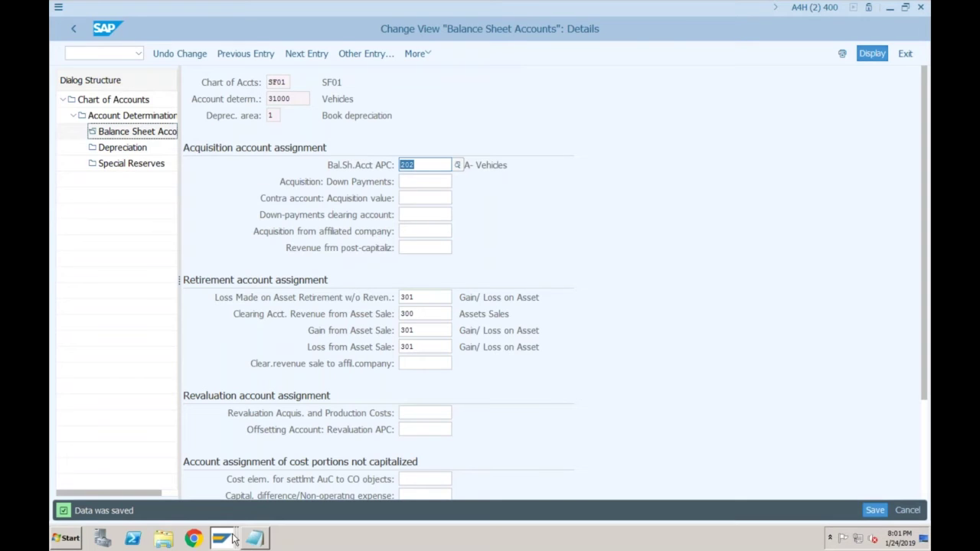
Switch back to the customer invoice session and simulate the asset sale document
click(234, 540)
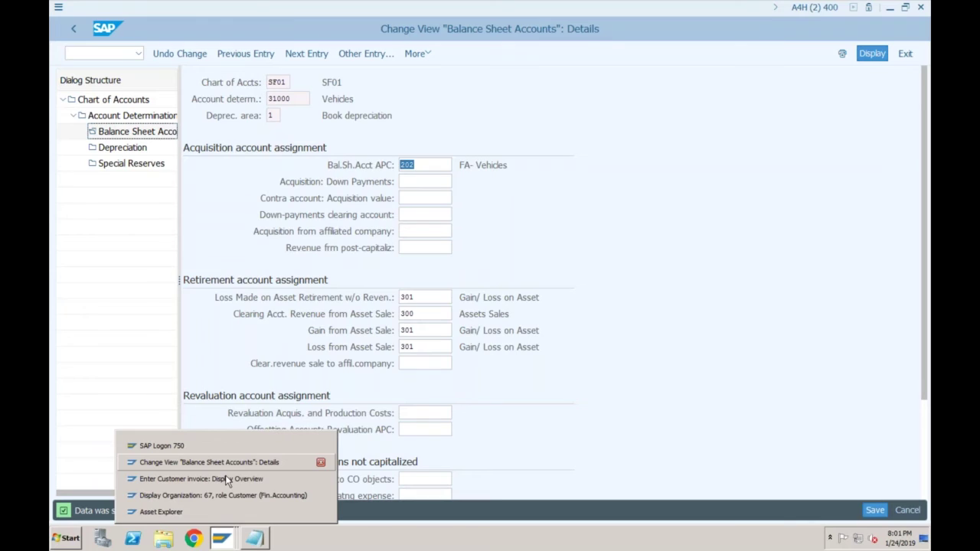
click(200, 479)
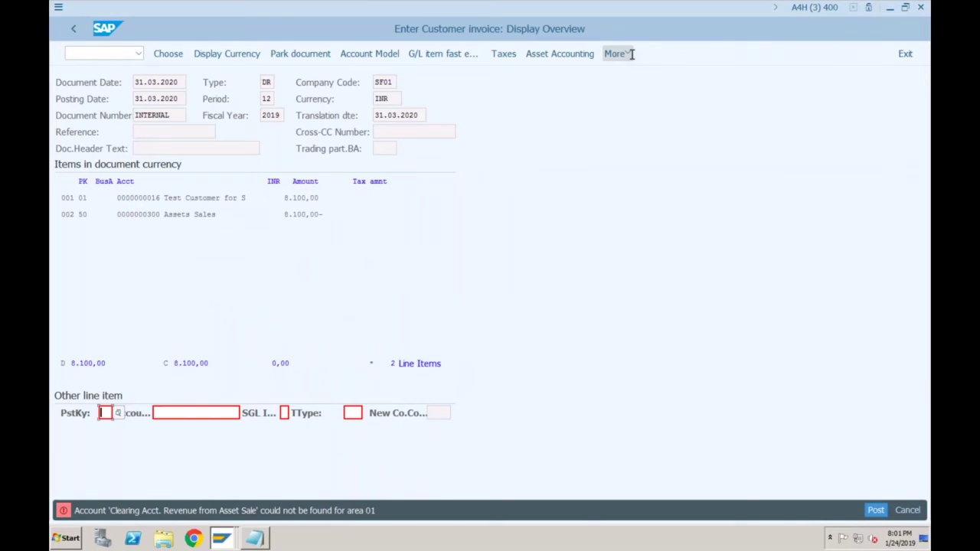
click(631, 54)
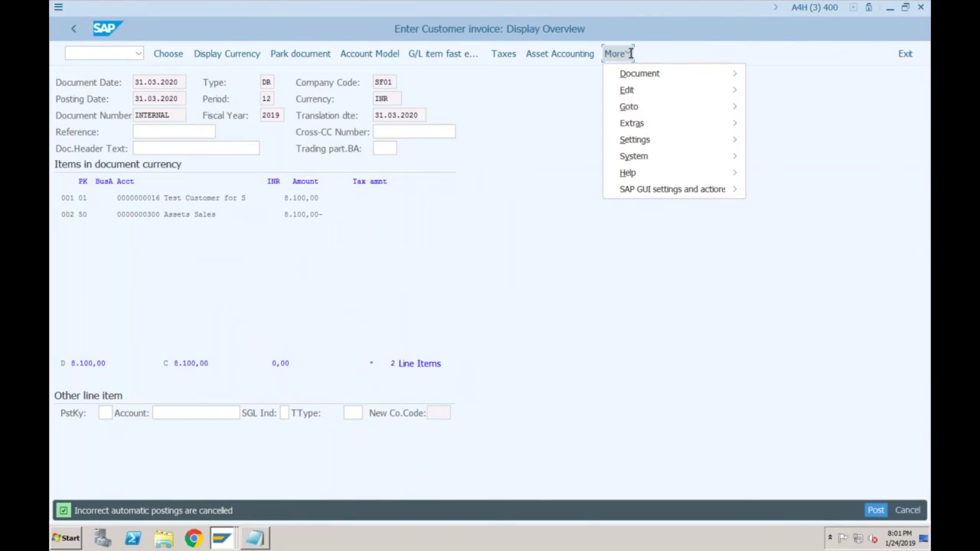
mouse_move(638, 73)
click(767, 121)
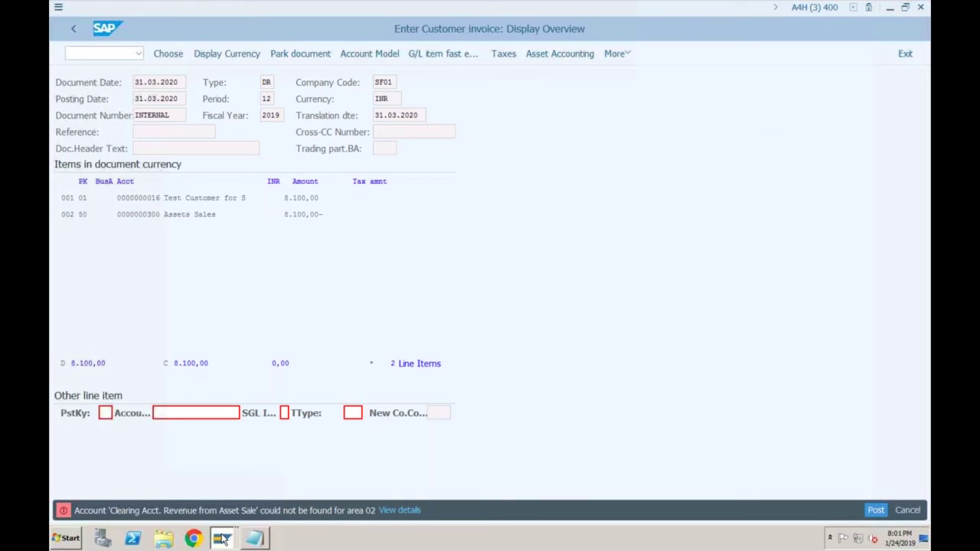
In the balance sheet accounts session, assign 301 to loss without revenue and 300 to clearing of asset sale revenue for area 2, IFRS
click(223, 540)
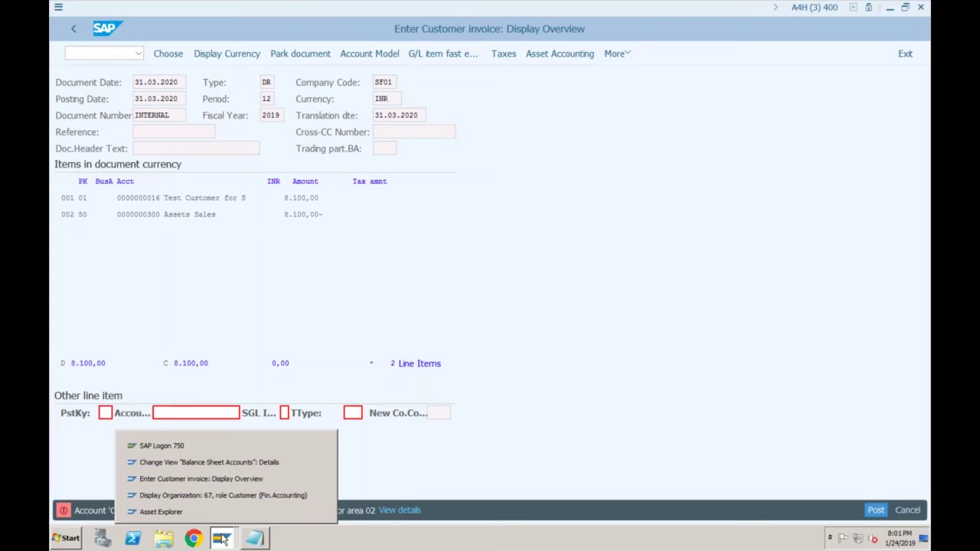
click(204, 462)
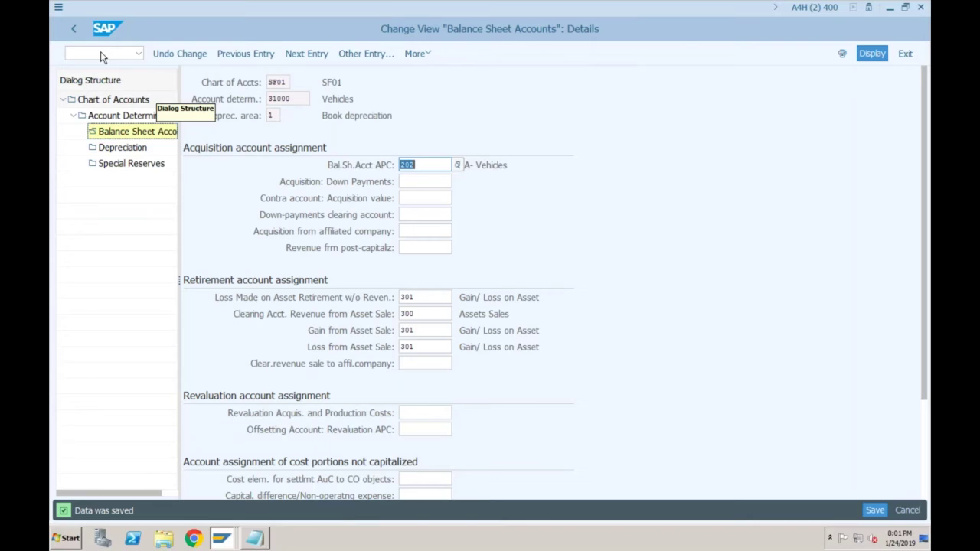
key(F8)
click(417, 297)
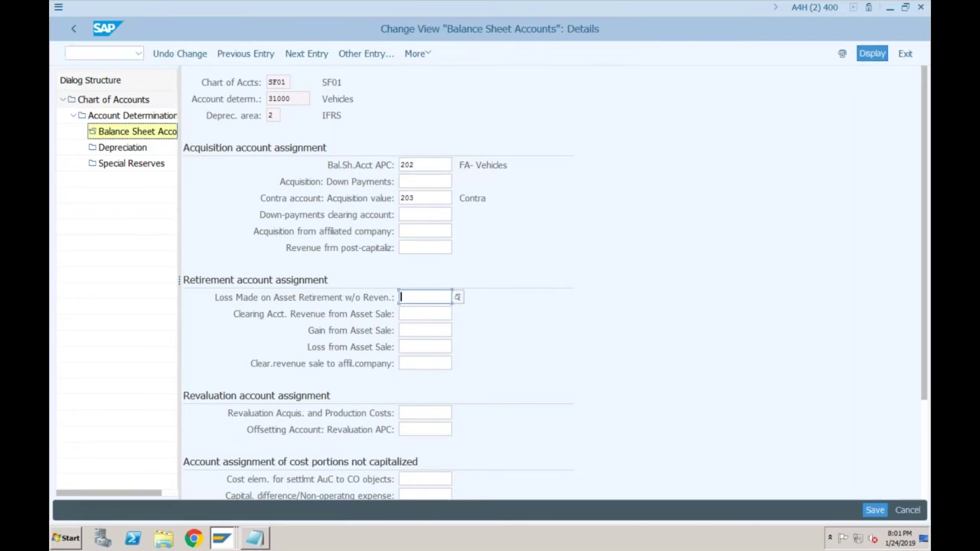
text(301)
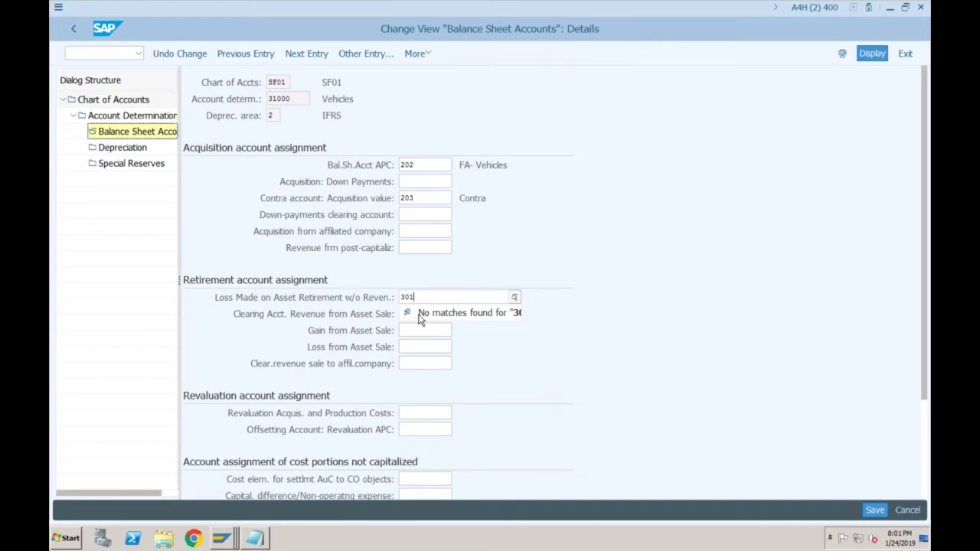
key(Tab)
text(300)
Assign account 301 to gain and loss from asset sale for the IFRS area, and save the assignments
click(410, 344)
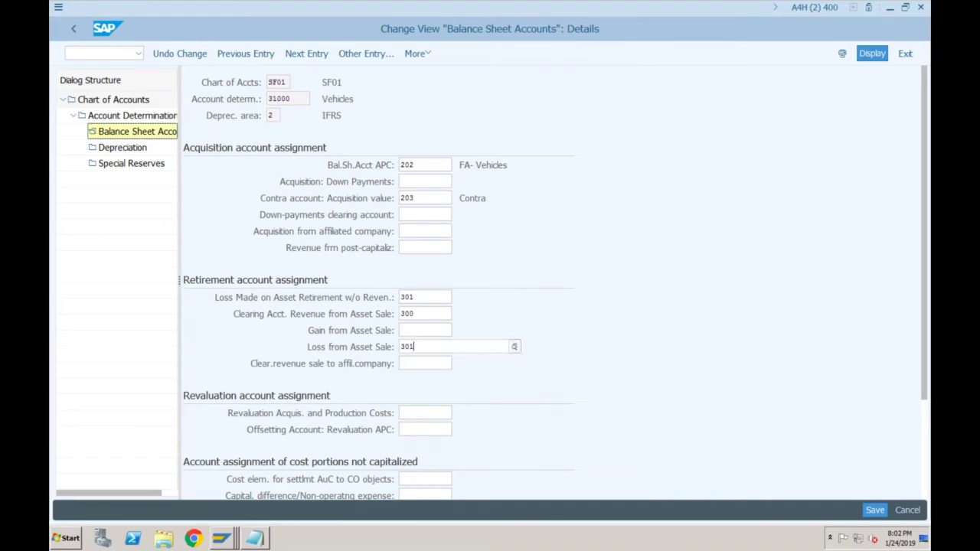
text(301)
key(shift+Tab)
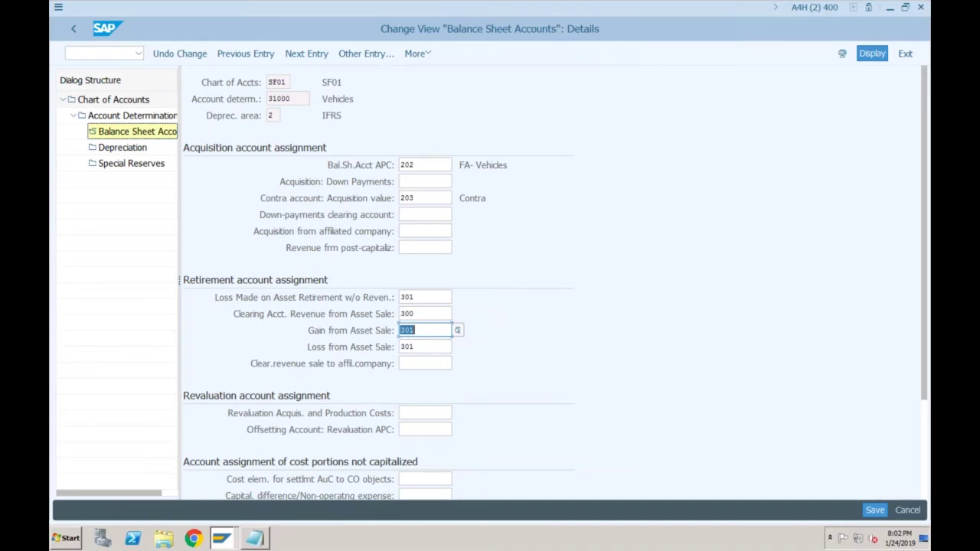
click(413, 330)
key(Return)
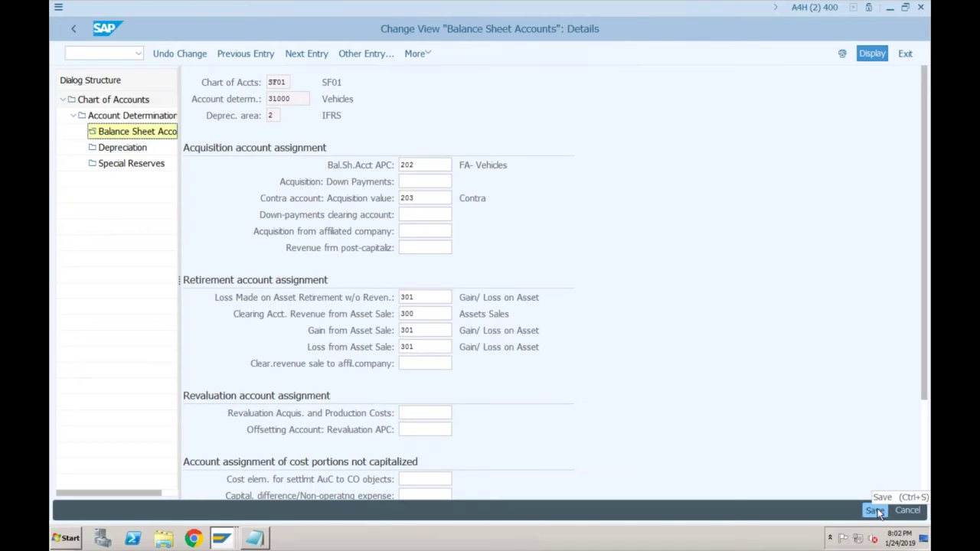
click(875, 511)
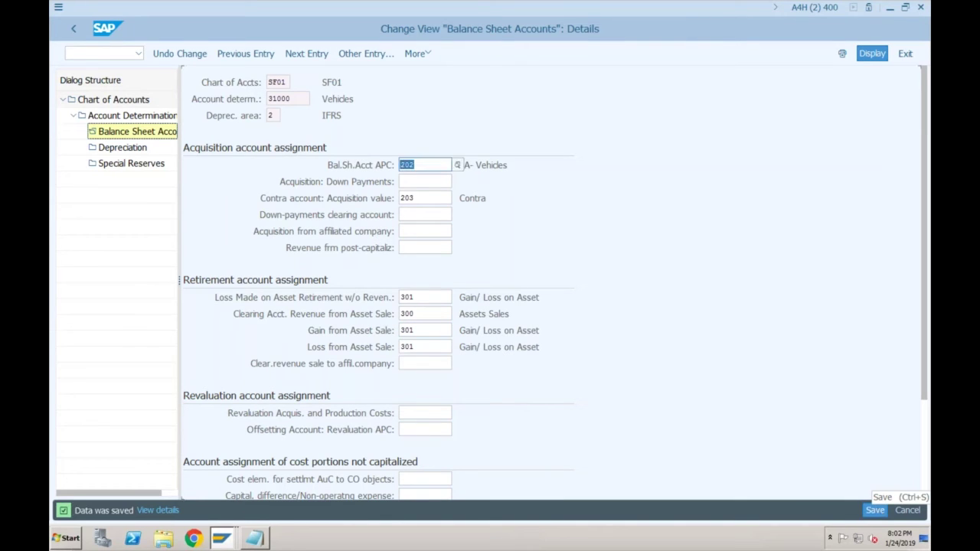
Return to the customer invoice session and rerun the simulation of the asset sale document
click(218, 540)
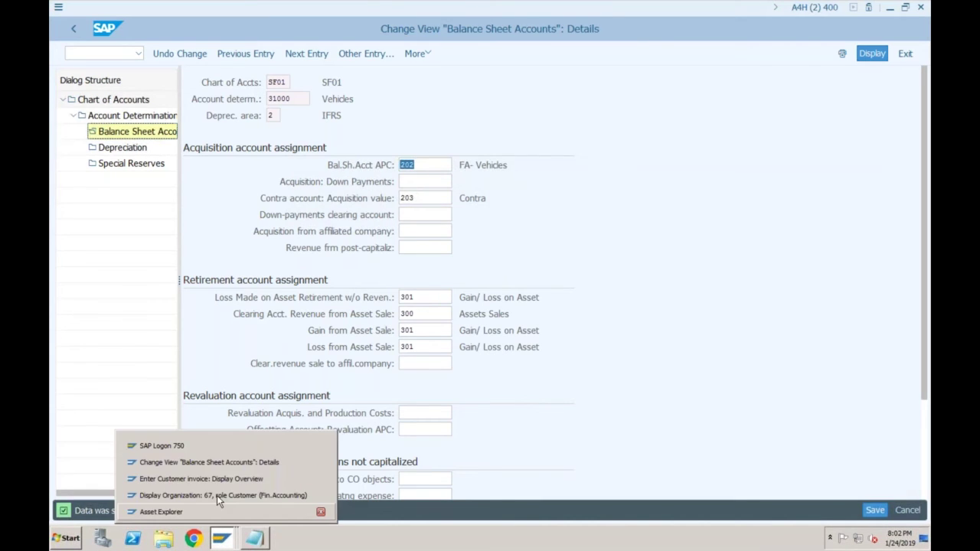
click(230, 478)
click(616, 53)
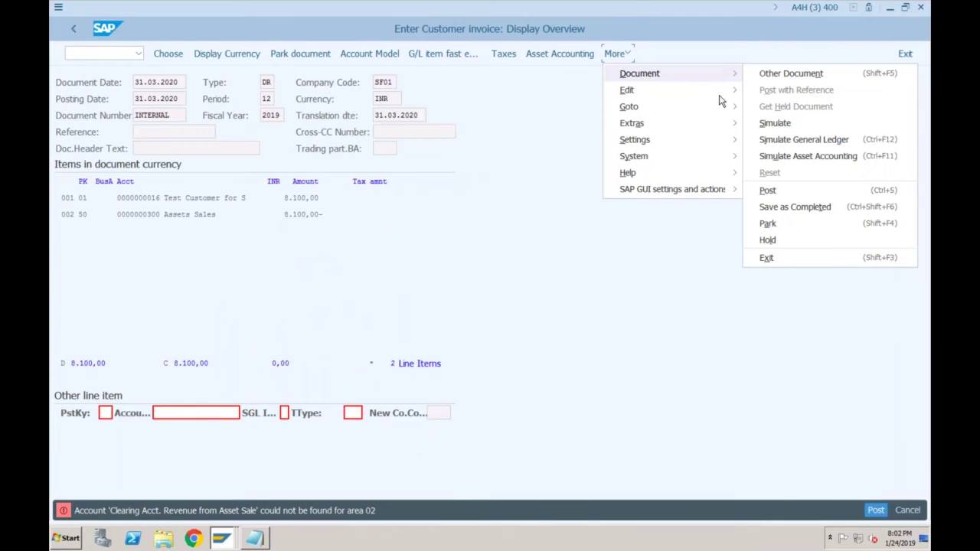
click(783, 123)
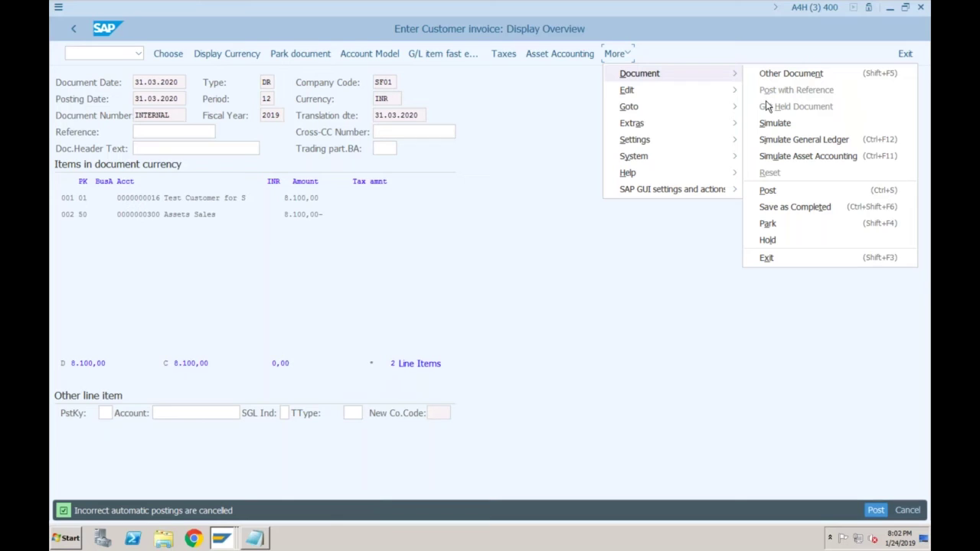
click(771, 124)
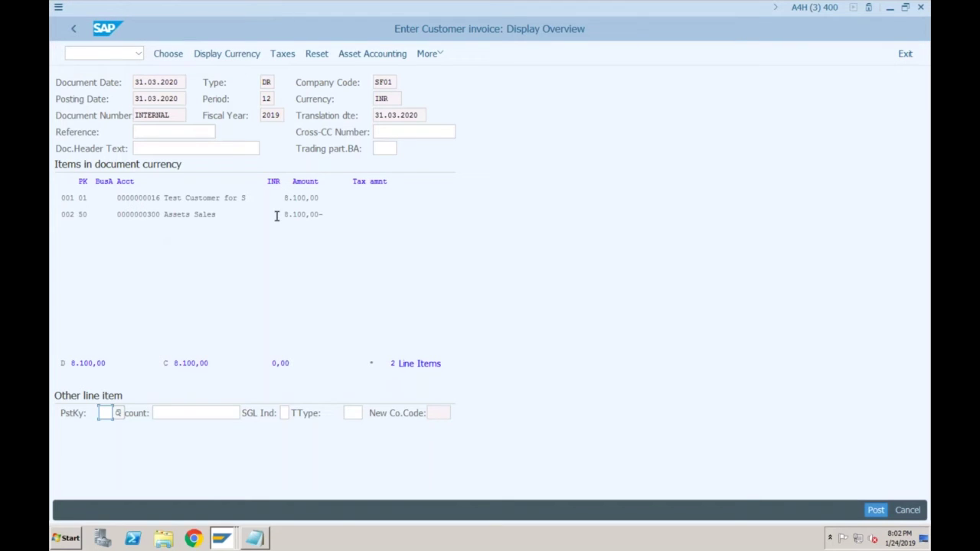
Check the amounts on the simulated customer line and the Assets Sales line
click(250, 197)
drag(286, 197, 319, 199)
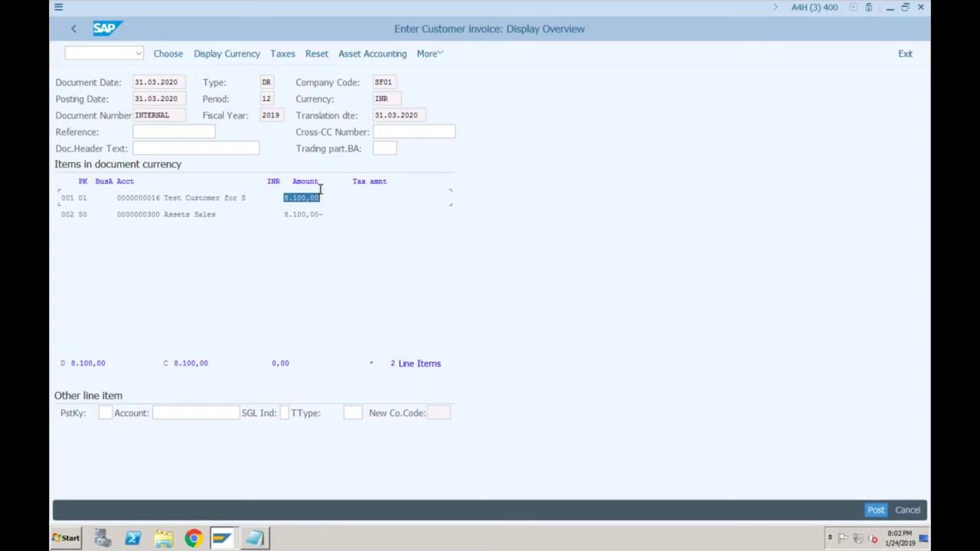
click(217, 214)
click(306, 214)
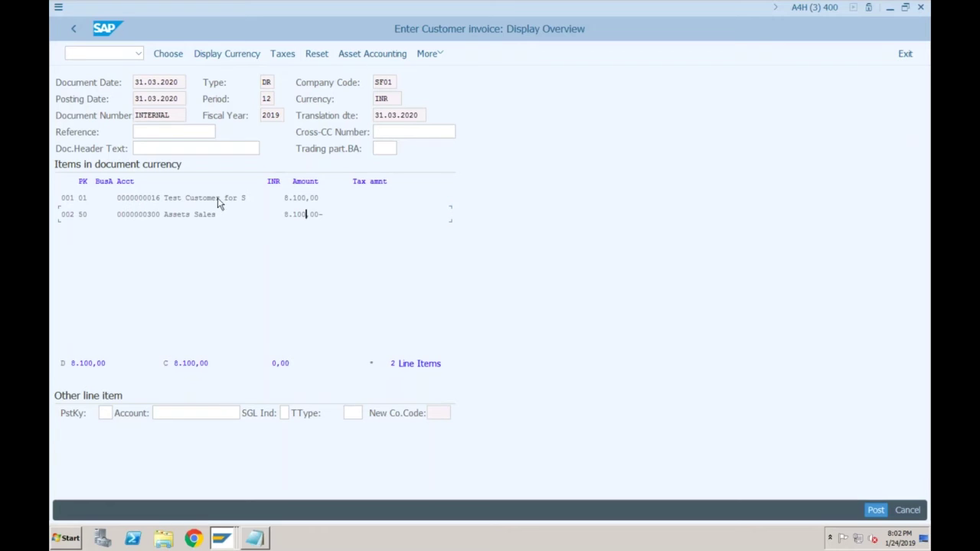
Open the asset accounting simulation of the sale and view it under the India GAAP accounting principle
click(371, 55)
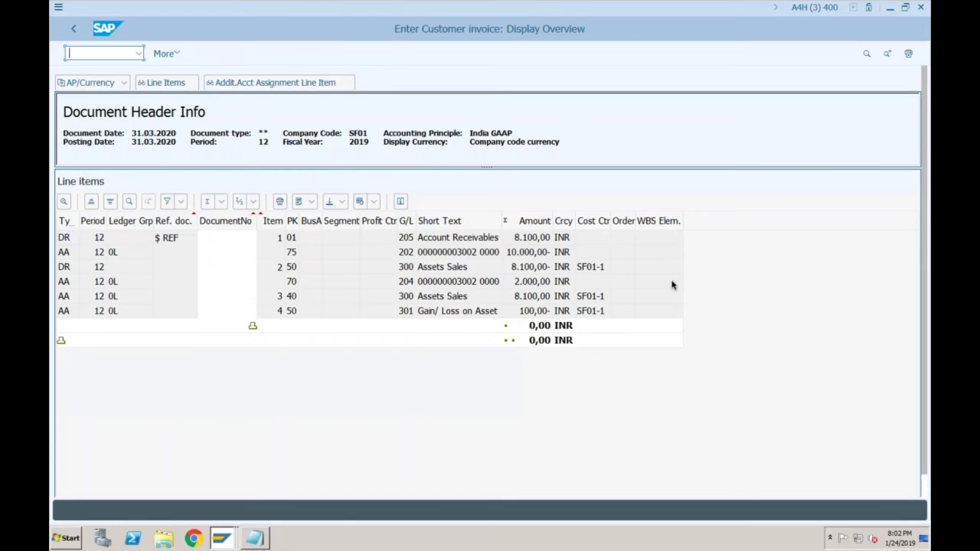
click(122, 82)
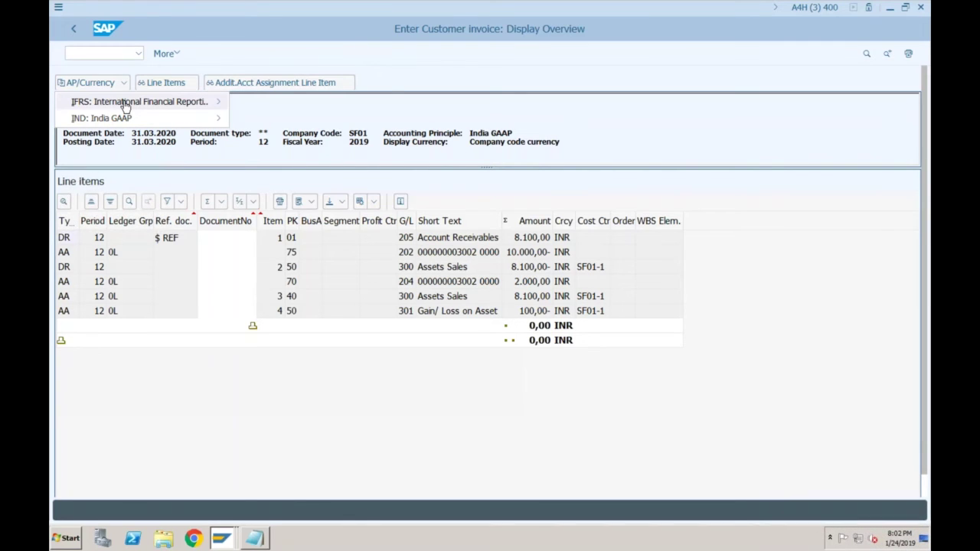
mouse_move(125, 120)
click(306, 118)
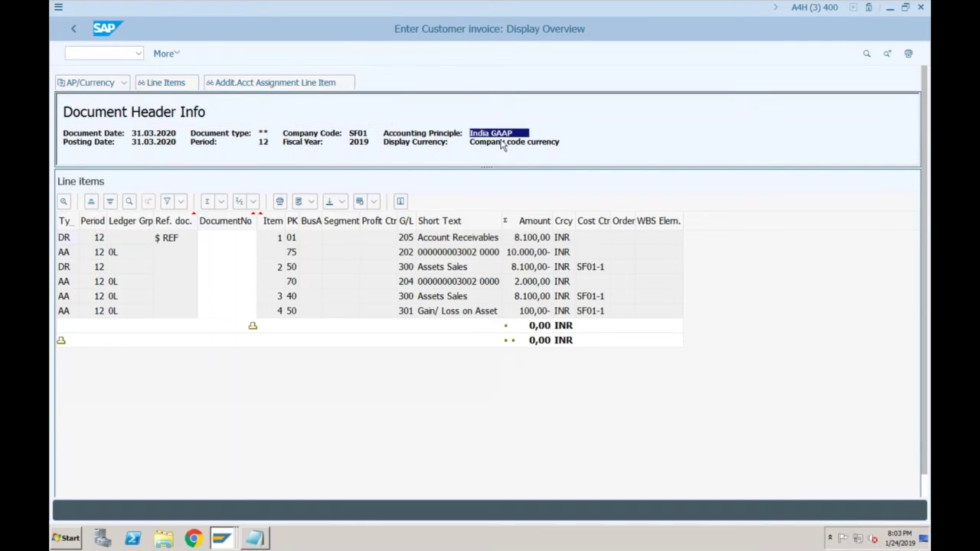
Examine the India GAAP line items for asset 3002, the Assets Sales postings and their document types
click(490, 241)
click(522, 252)
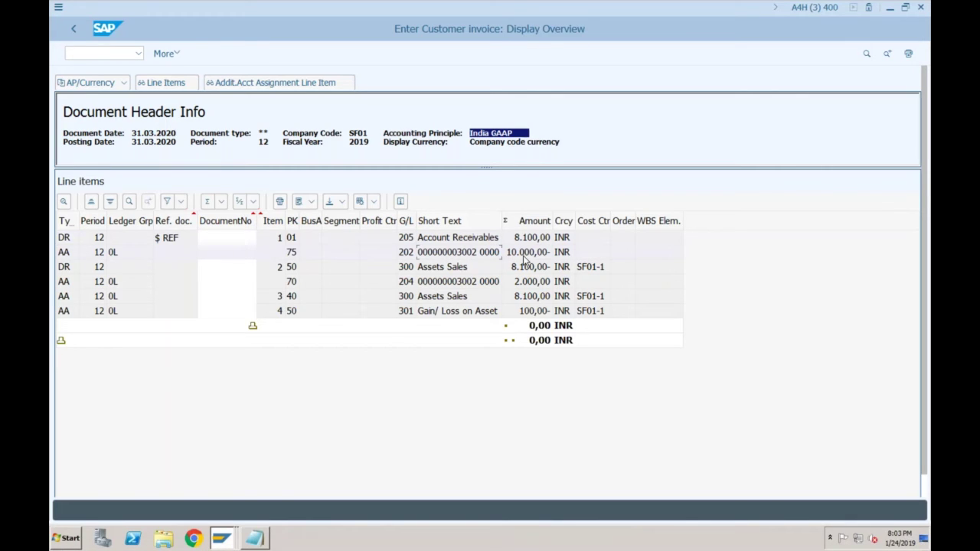
click(478, 271)
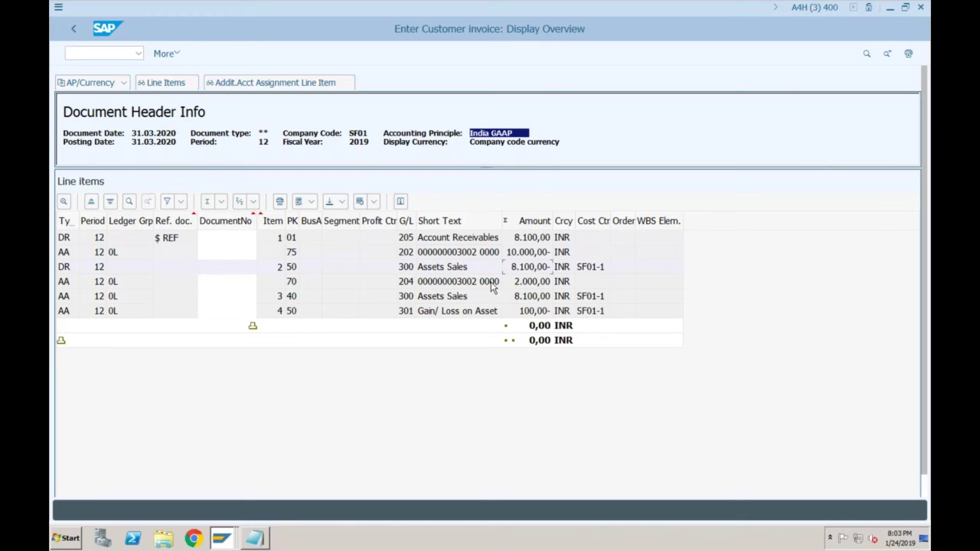
click(492, 284)
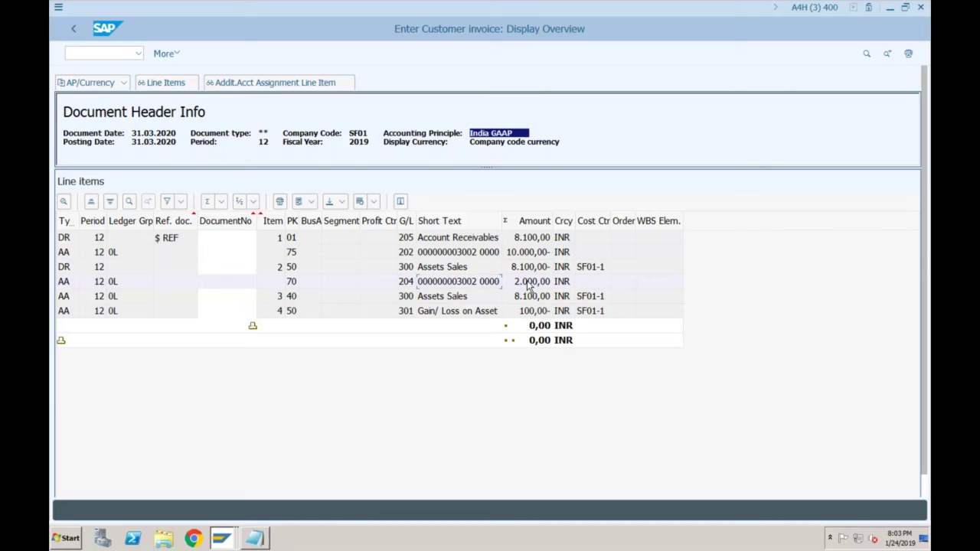
key(Up)
click(474, 298)
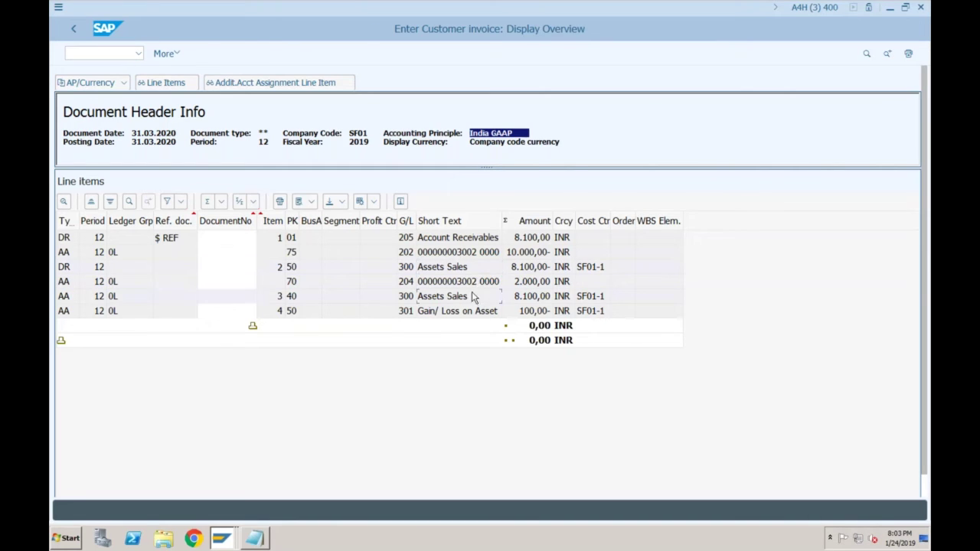
click(474, 266)
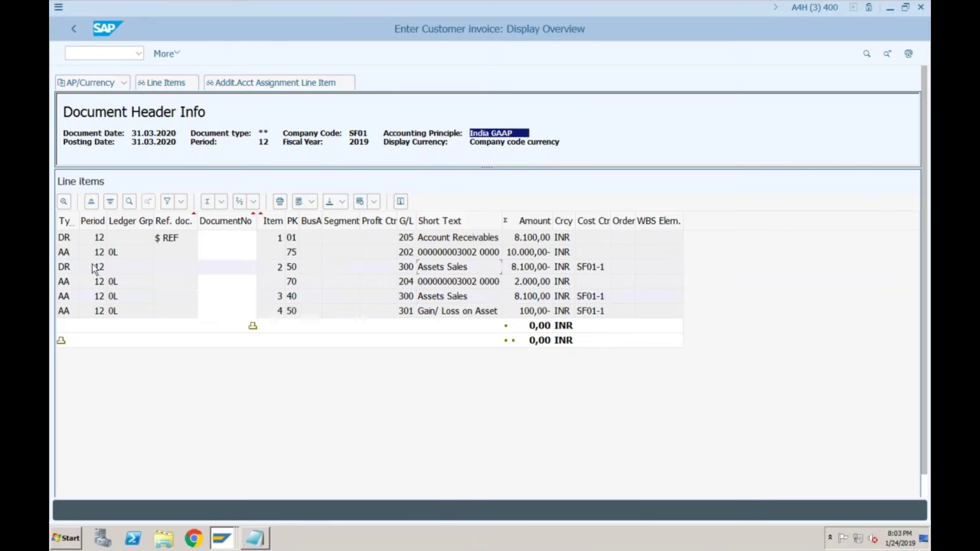
click(70, 301)
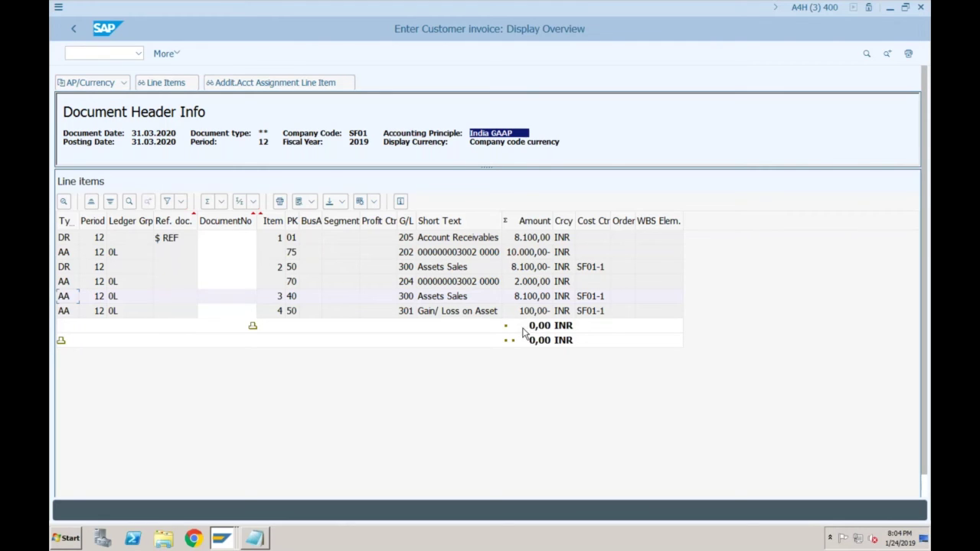
Switch to Notepad and highlight the noted 0L result for selling the asset at 8100
click(254, 538)
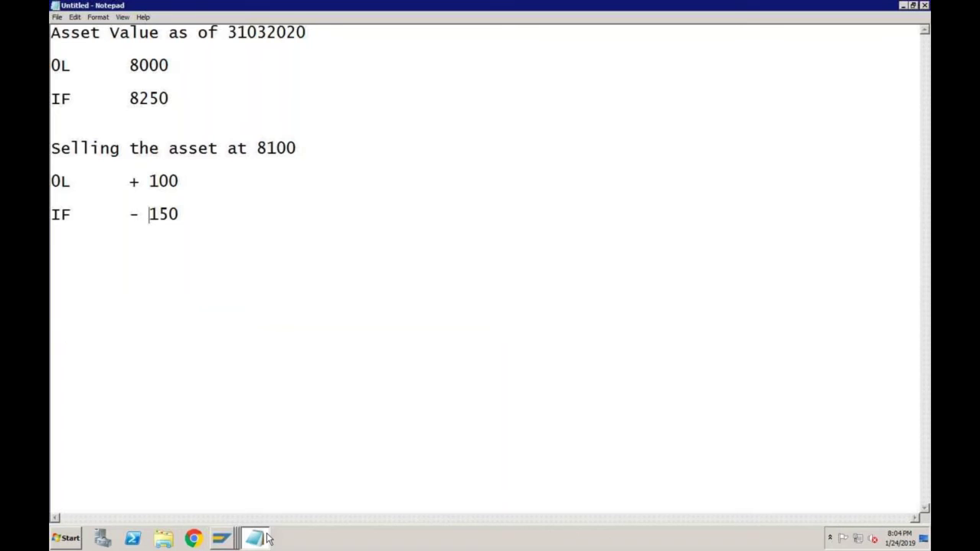
key(Up)
key(End)
key(shift+Home)
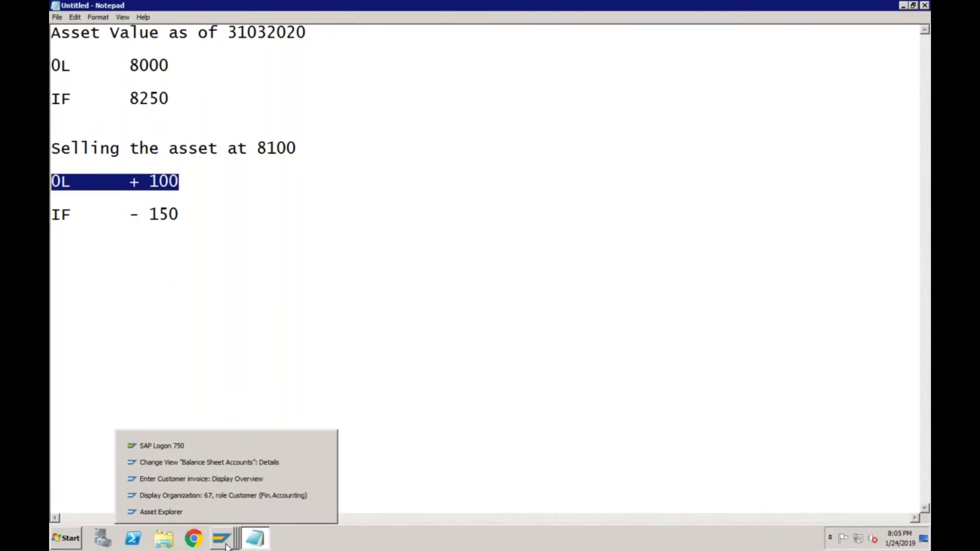
Return to the invoice simulation, display the IFRS line items in company code currency and check the asset 3002 amounts
click(227, 543)
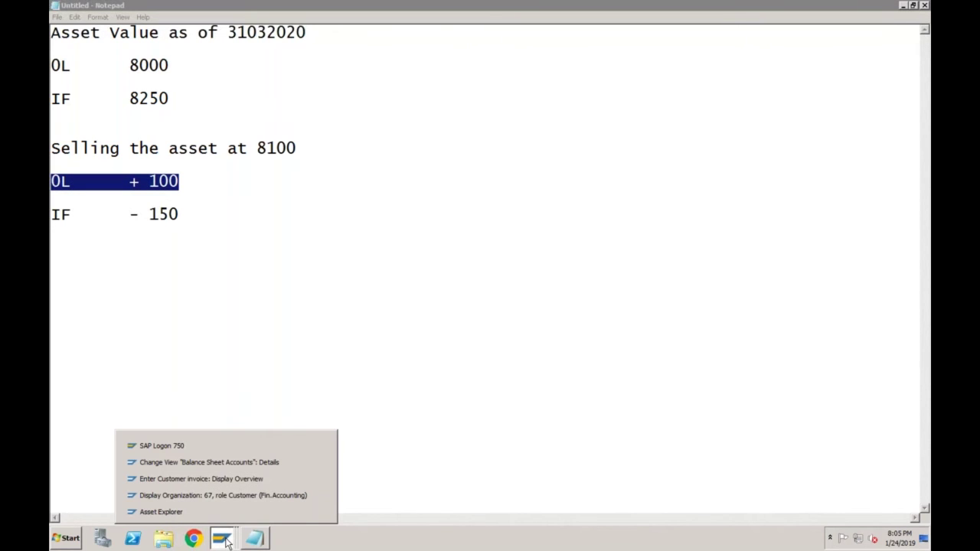
click(201, 478)
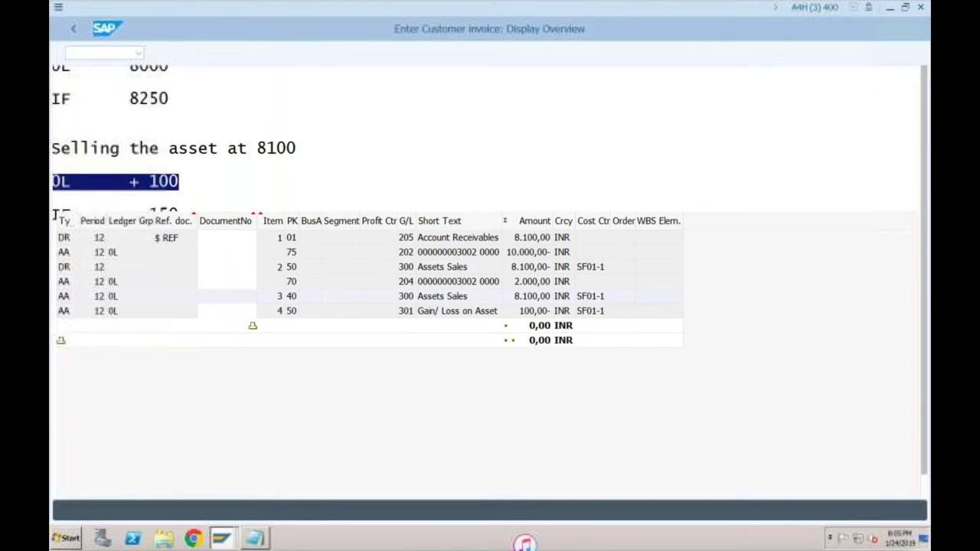
click(119, 83)
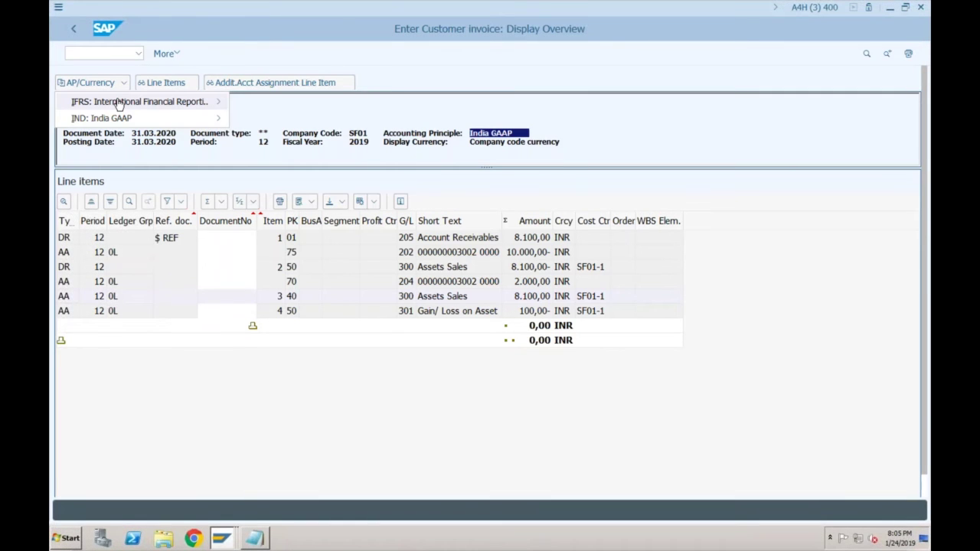
mouse_move(118, 101)
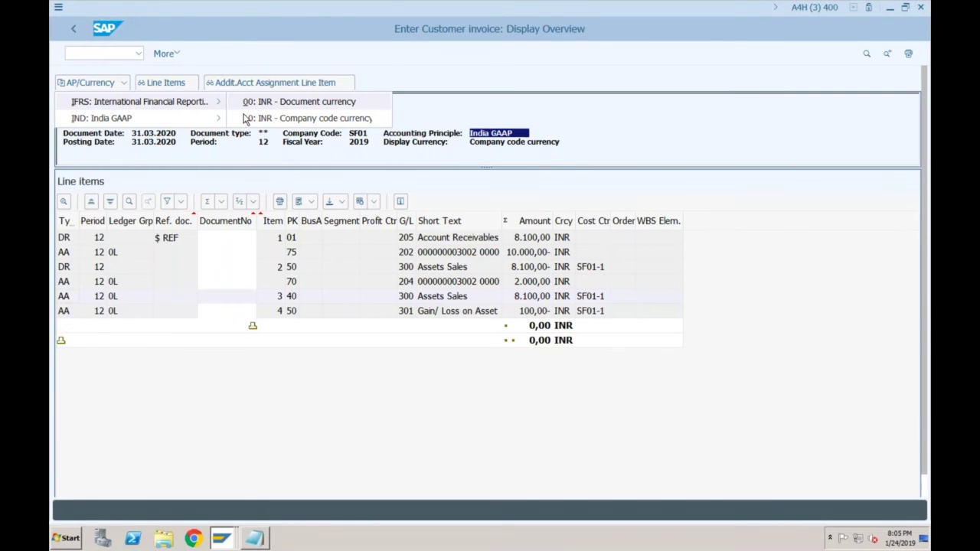
click(245, 119)
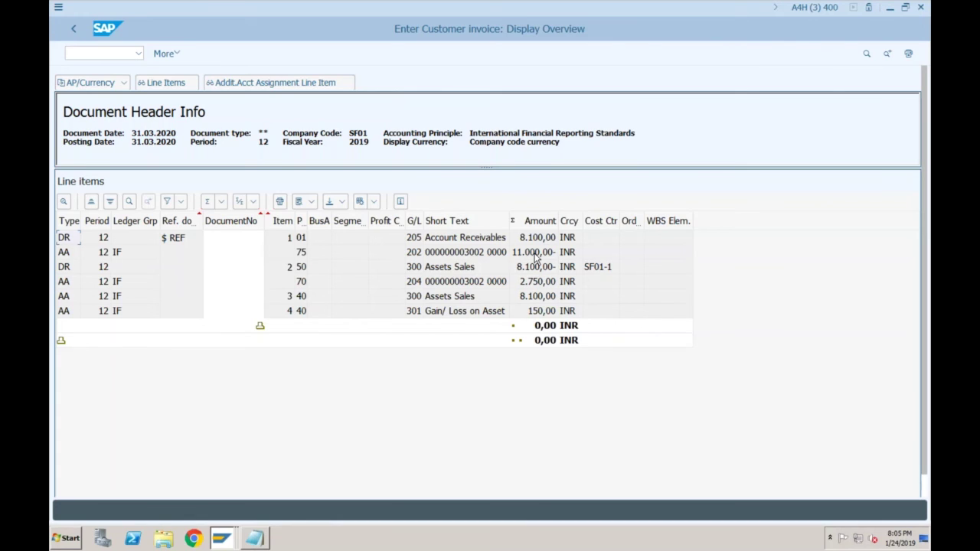
click(535, 252)
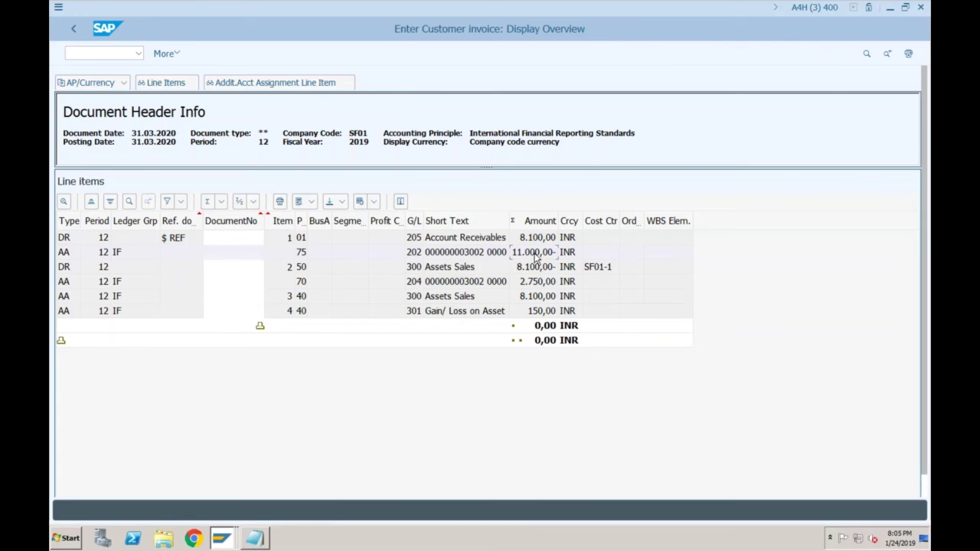
click(536, 283)
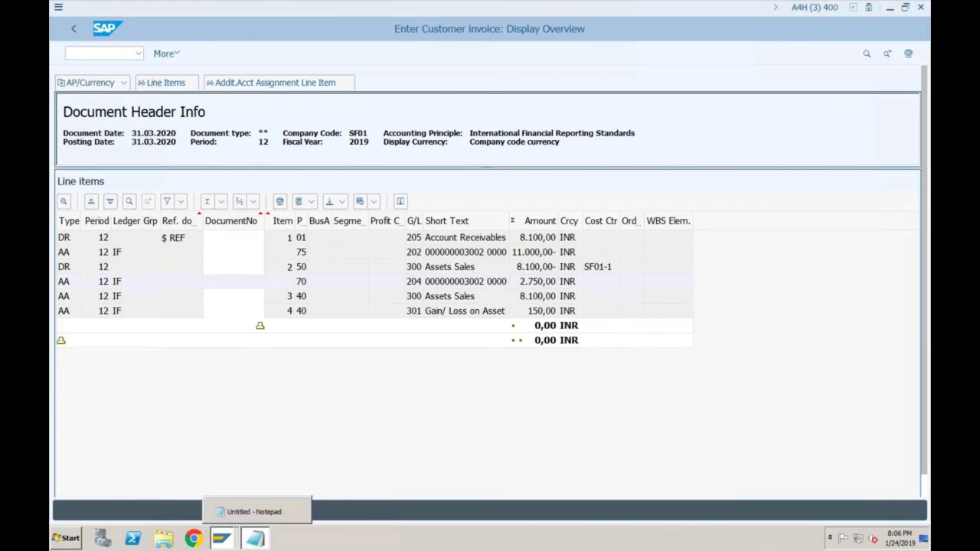
Switch to Notepad and add the lines "ECC - retire" and "Doc type AA" below the existing notes
click(255, 538)
key(ctrl+End)
text(EC)
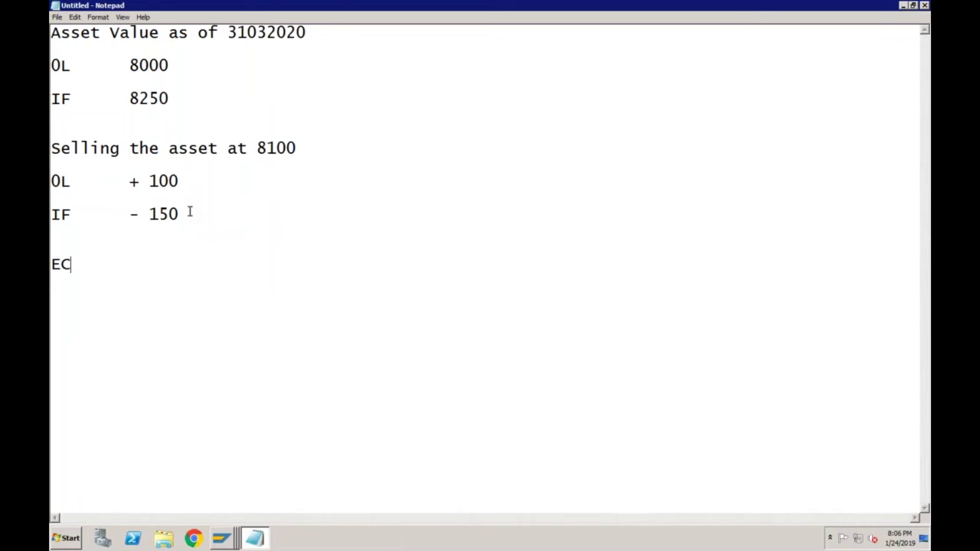
text(C - re)
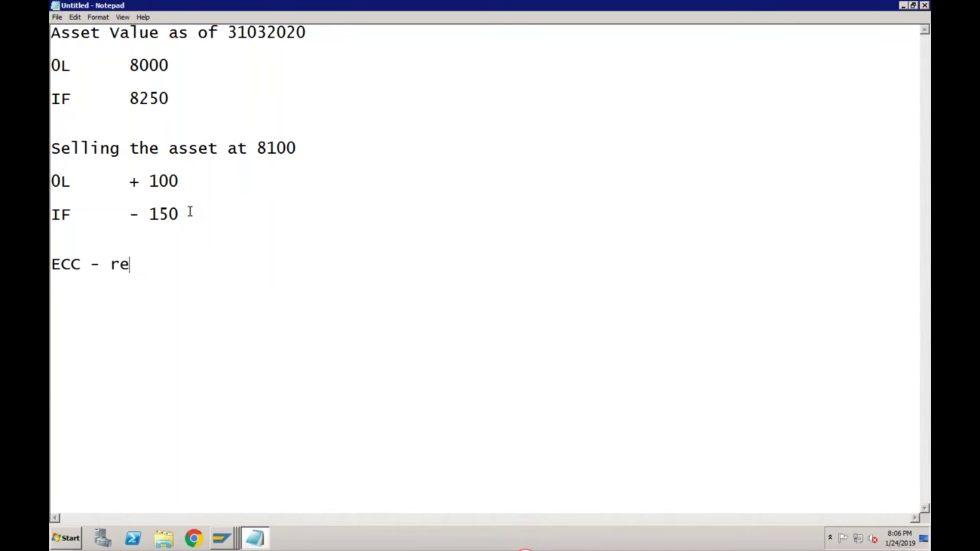
text(tire)
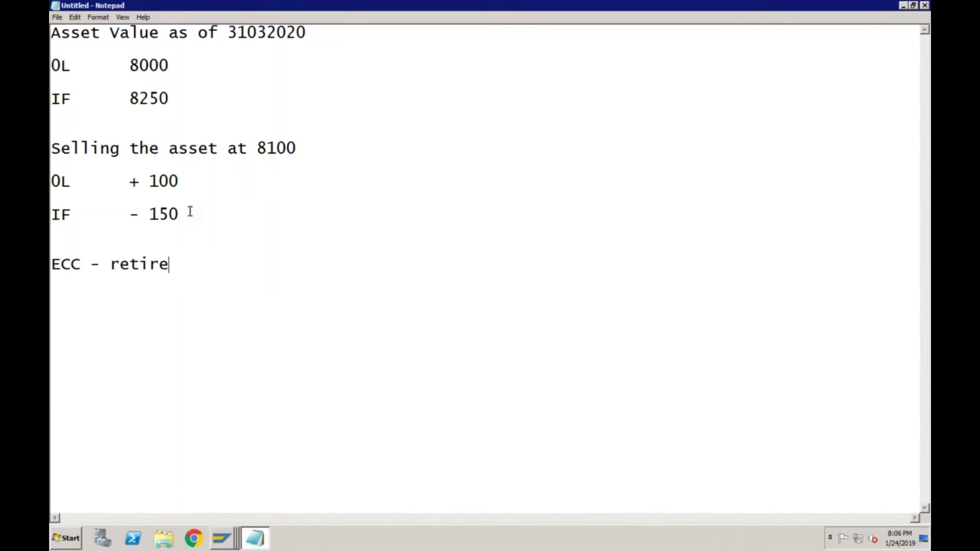
key(Return)
text(Doc type AA)
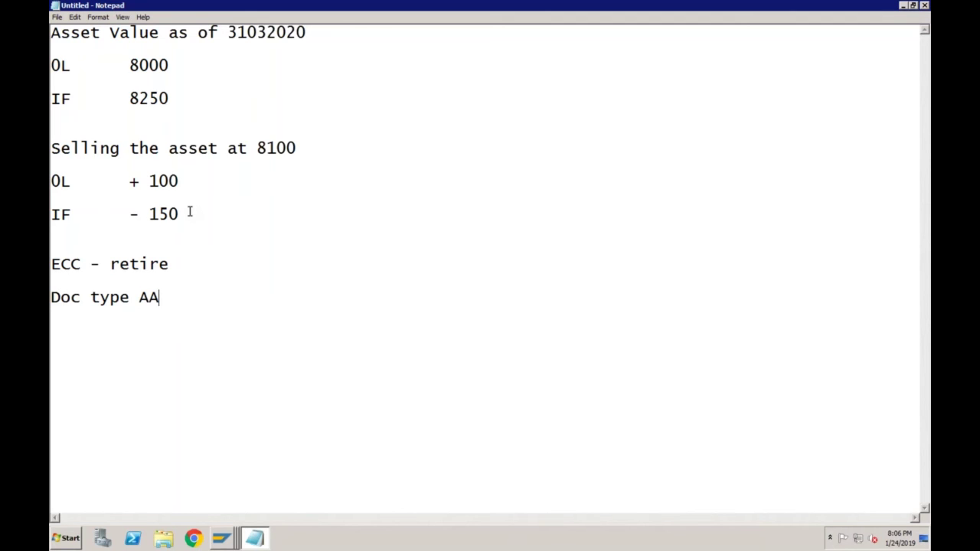
Add the ECC posting lines "AR 8100" and "Sales 8100-" under the document type note
key(Return)
text(AR)
key(Tab)
text(810)
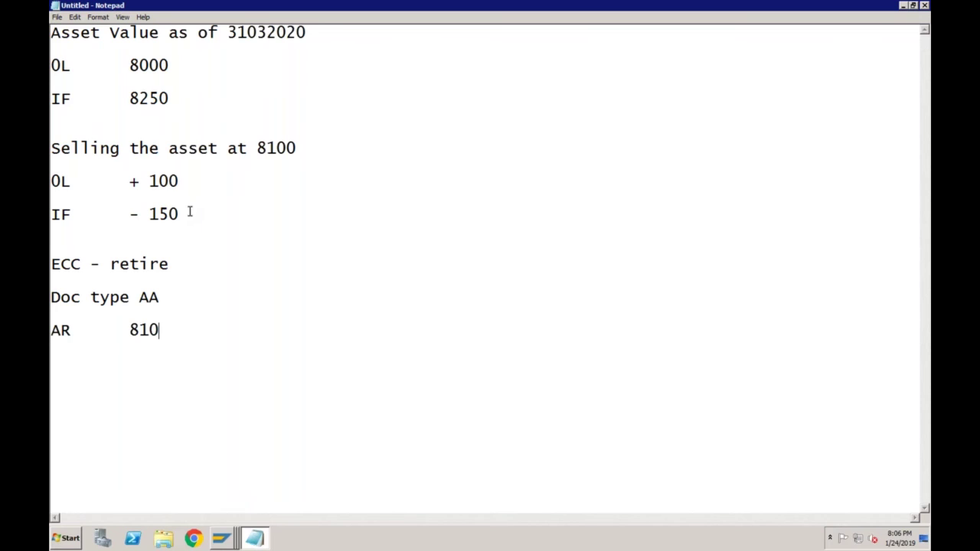
text(0)
key(Return)
text(Sales)
key(Tab)
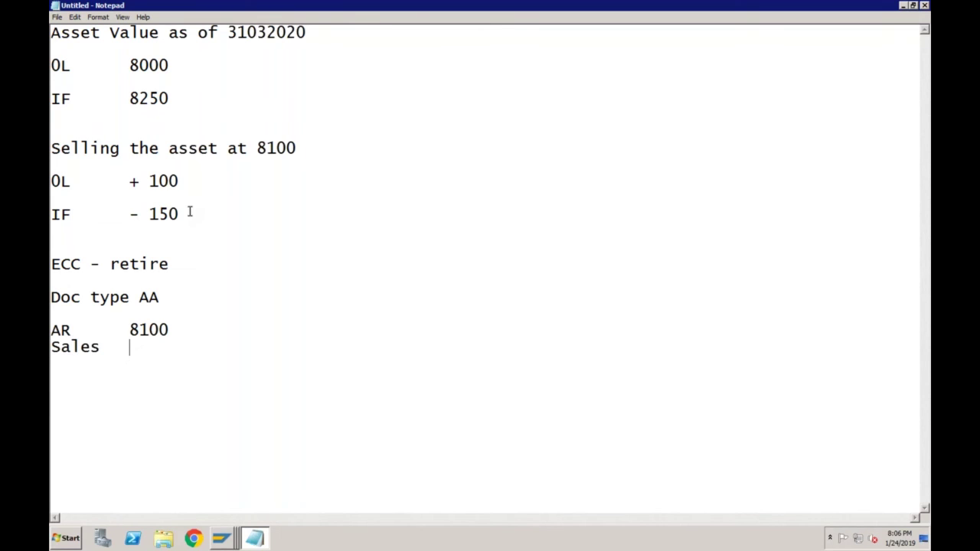
text(8100-)
Add the line "Acqusition 10000" and indent the AR and Sales amounts so all three align in one column
key(Return)
text(Acqusitio)
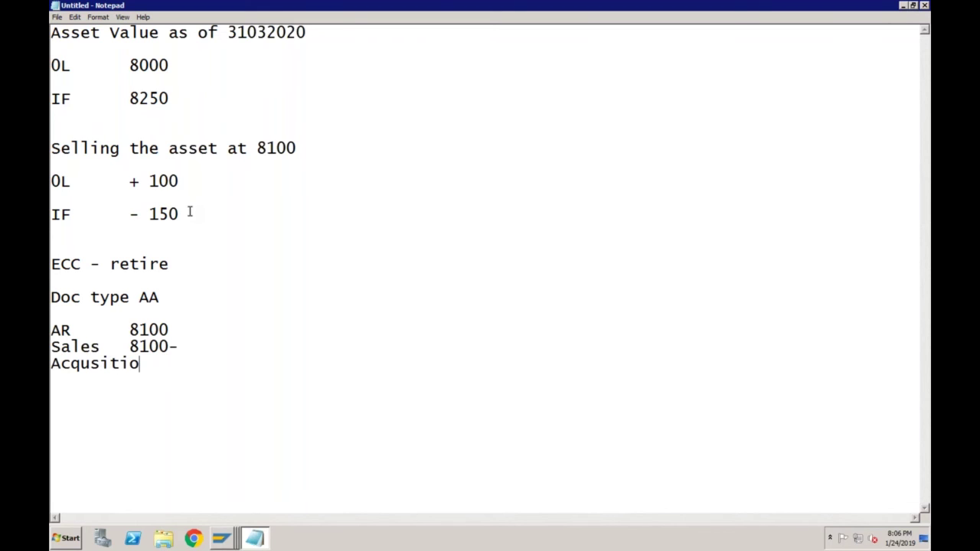
text(n)
click(130, 329)
key(Tab)
click(130, 346)
key(Tab)
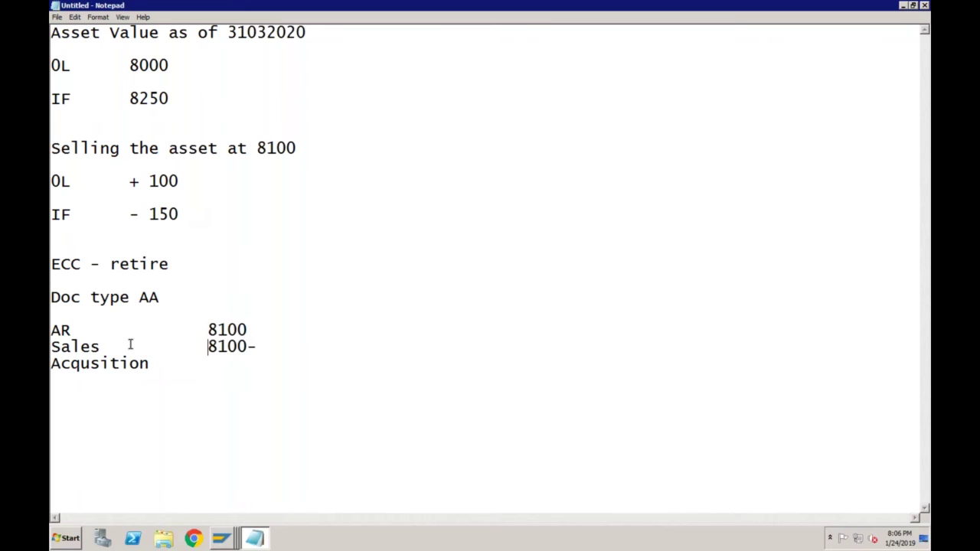
click(150, 364)
key(Tab)
text(1000)
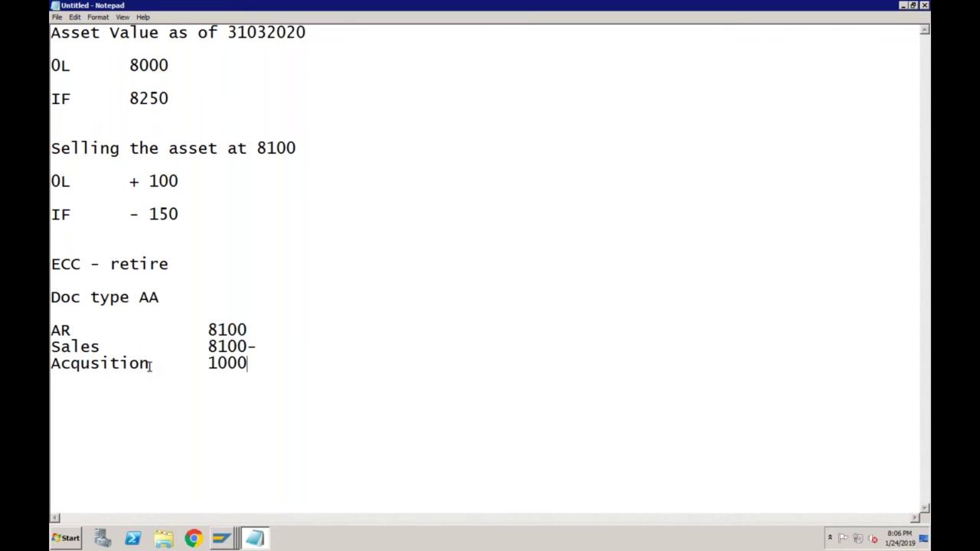
text(0)
Add the line "Accu Depr" with the amount 2000- aligned under the other amounts
key(Return)
text(Accu D)
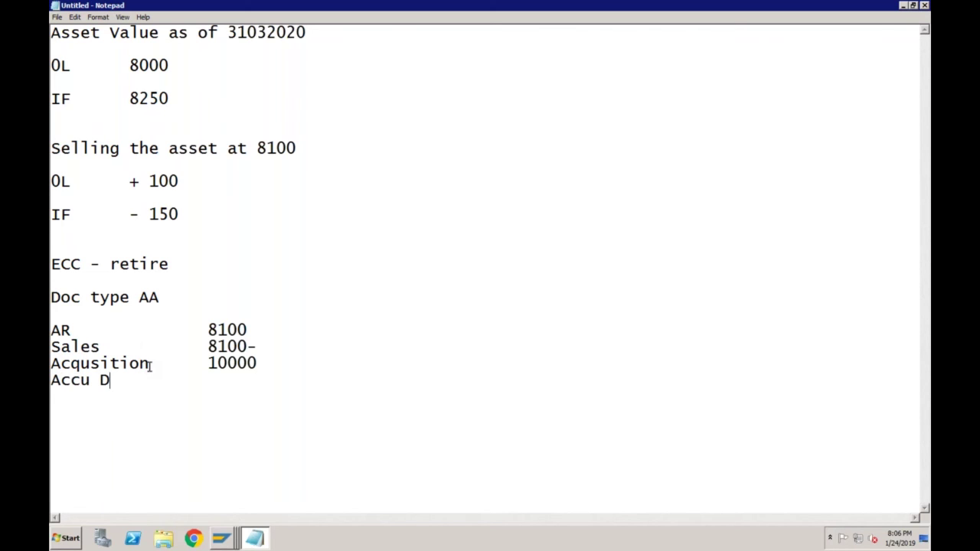
text(epr)
key(Tab)
key(Tab)
key(Tab)
key(BackSpace)
key(BackSpace)
text(200)
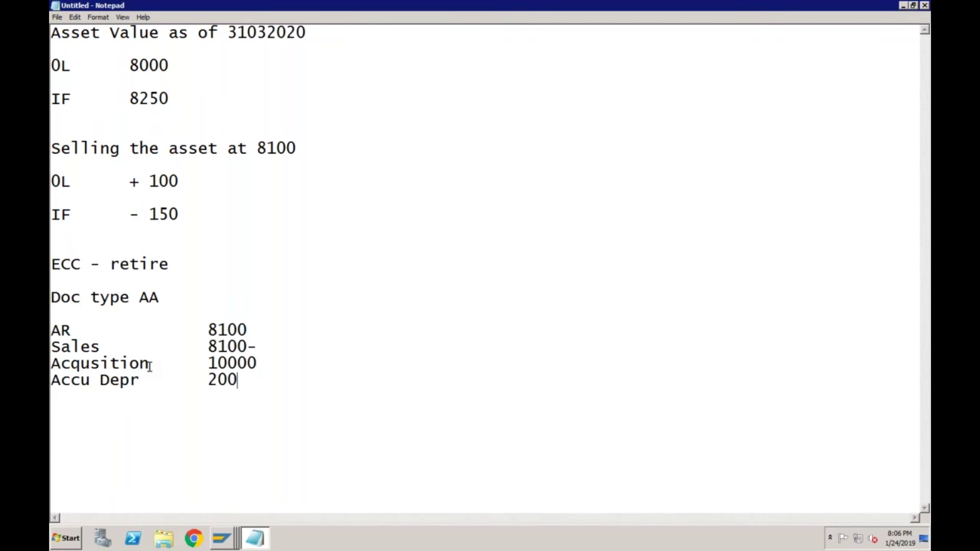
text(0-)
Add the lines "Profit/ Loss 100" and "Sales 8100" to complete the ECC posting list
key(Return)
text(Profit)
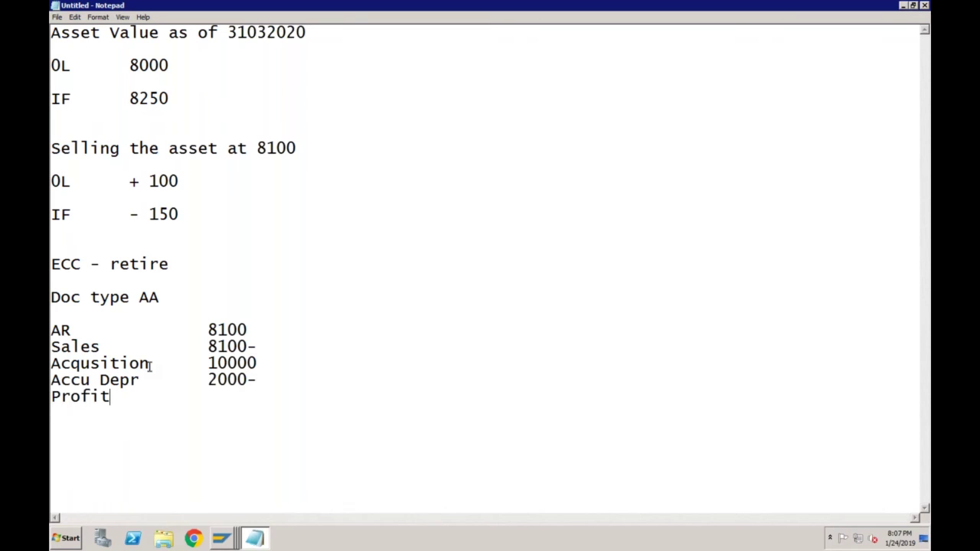
text(/ Loss)
key(Tab)
text(100)
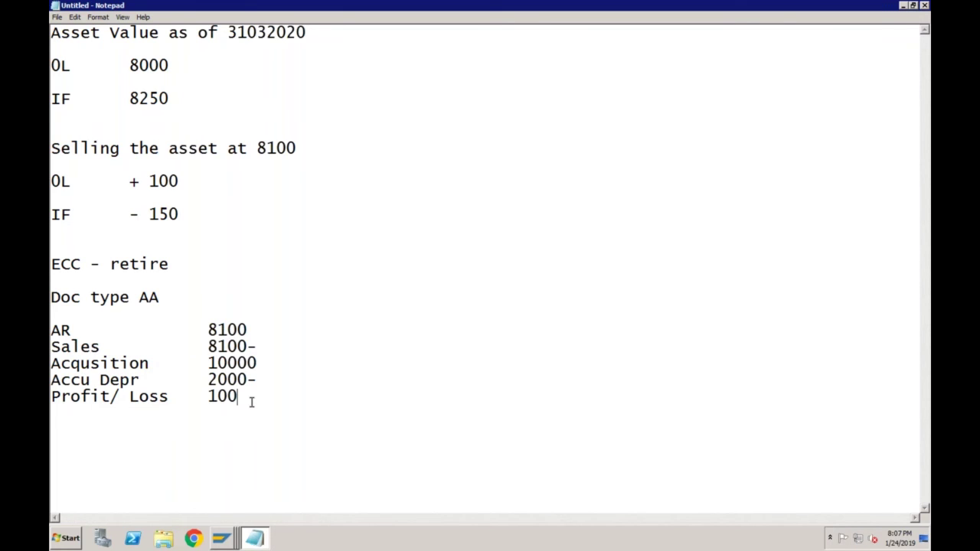
key(Return)
text(Sales)
key(Tab)
key(Tab)
text(810)
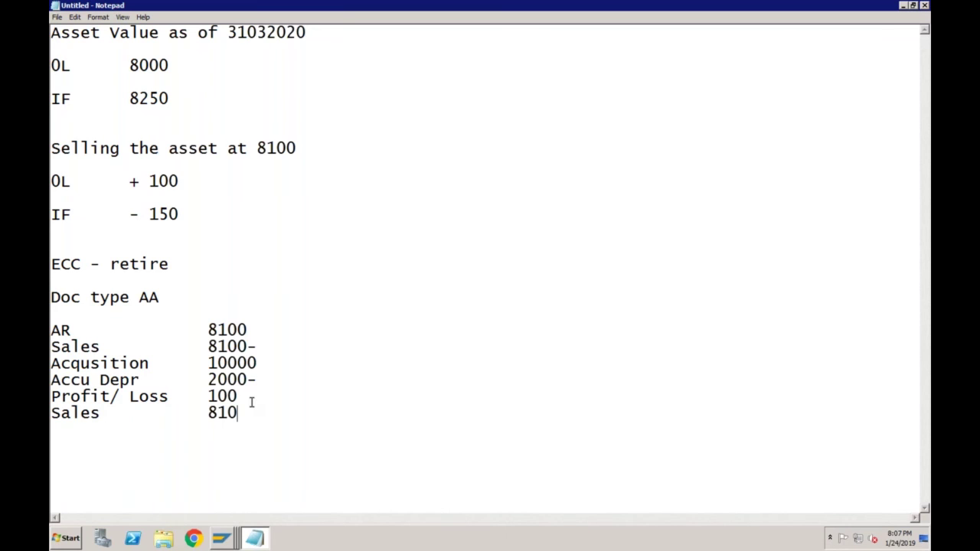
text(0)
click(255, 346)
Start Excel 2016 and create a blank workbook
click(66, 542)
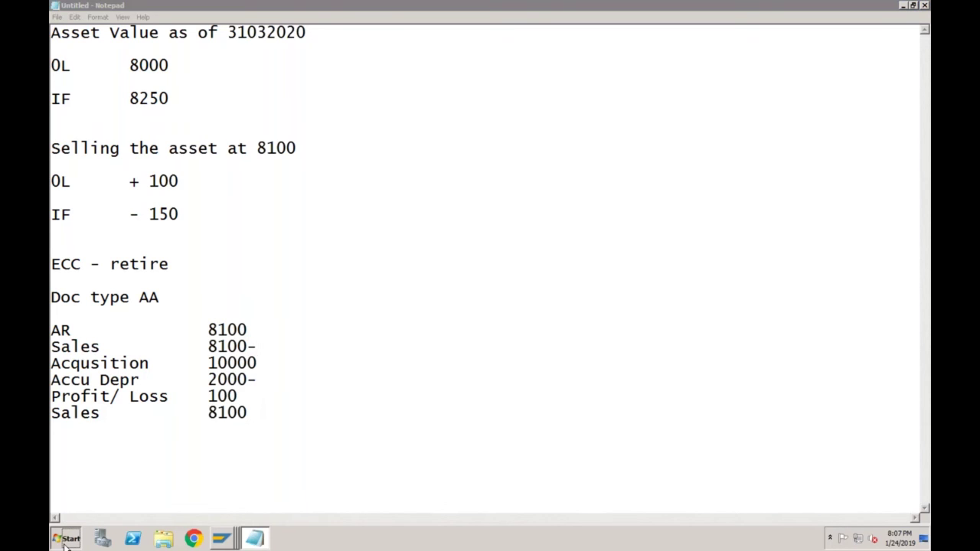
text(ex)
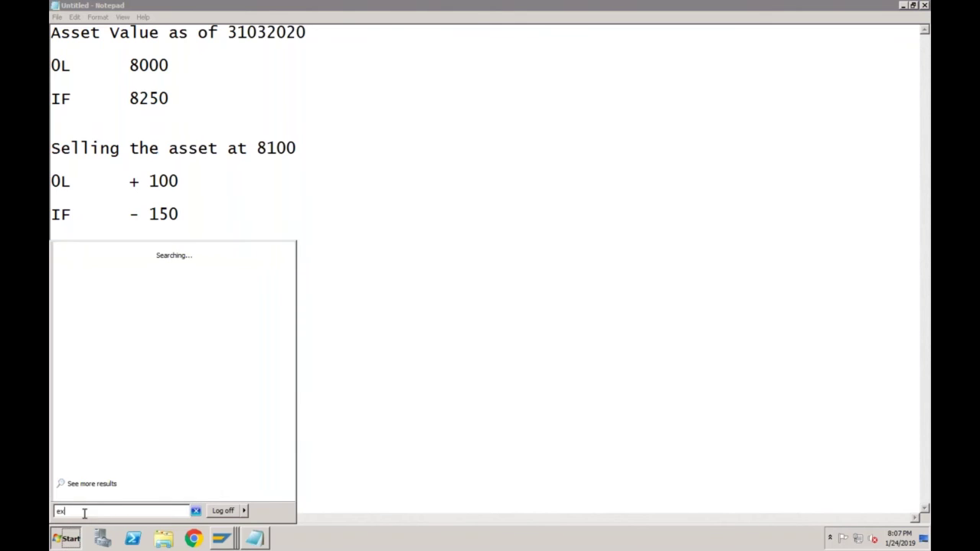
text(cel)
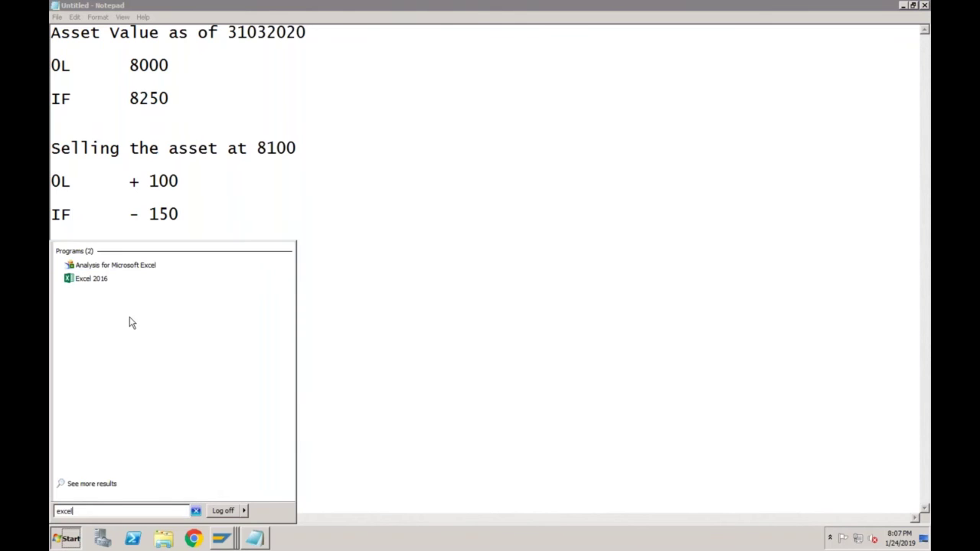
click(100, 282)
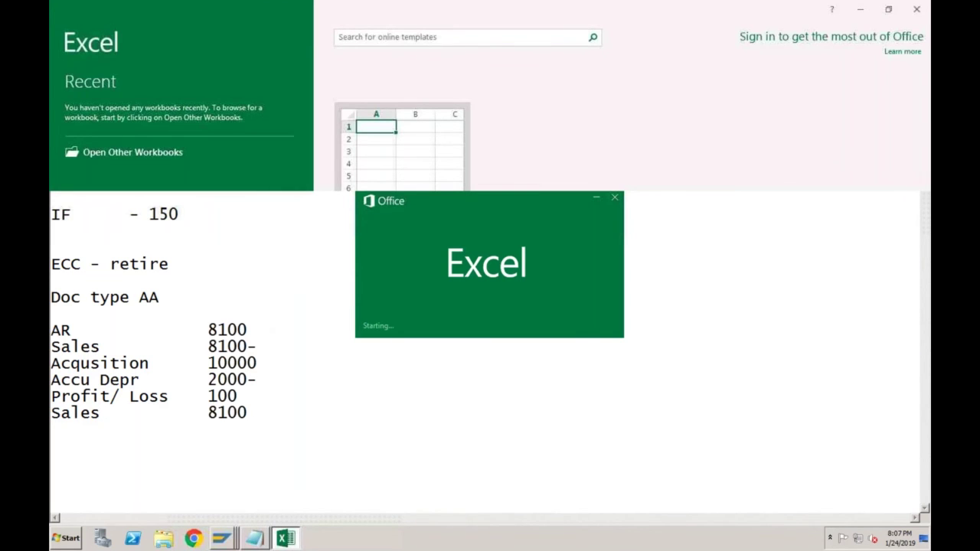
double_click(397, 164)
Copy the six ECC posting lines from Notepad into the Excel sheet at F4 and widen column F to fit the labels
key(alt+Tab)
drag(51, 329, 265, 420)
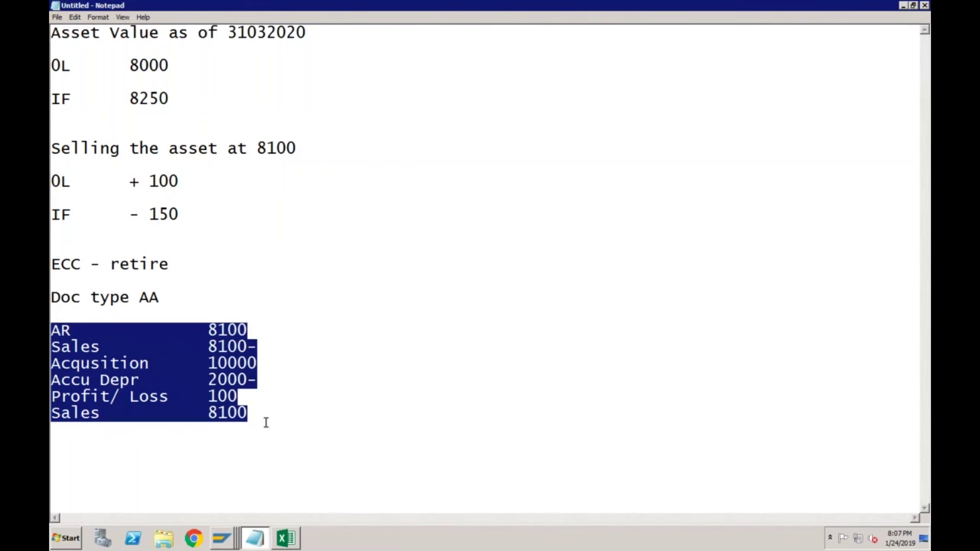
click(285, 538)
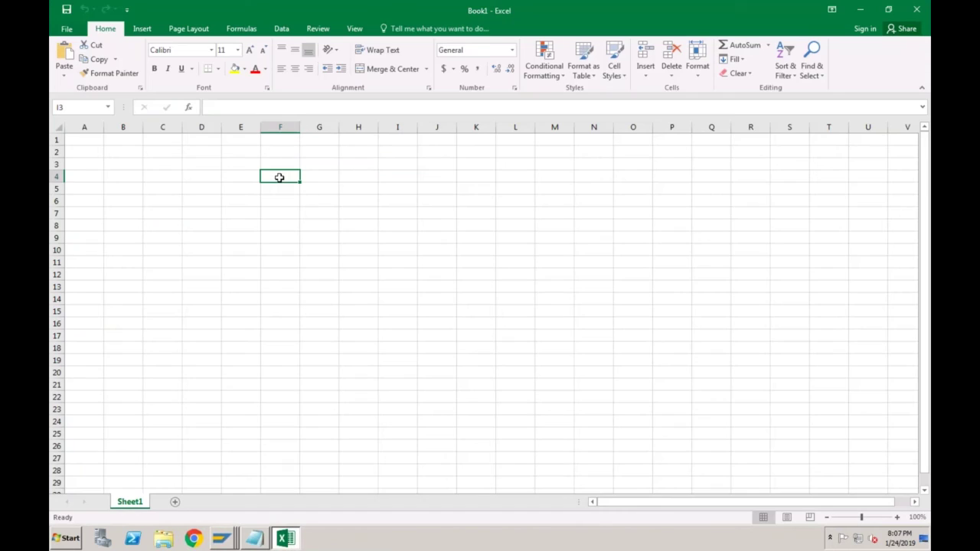
click(279, 177)
key(ctrl+v)
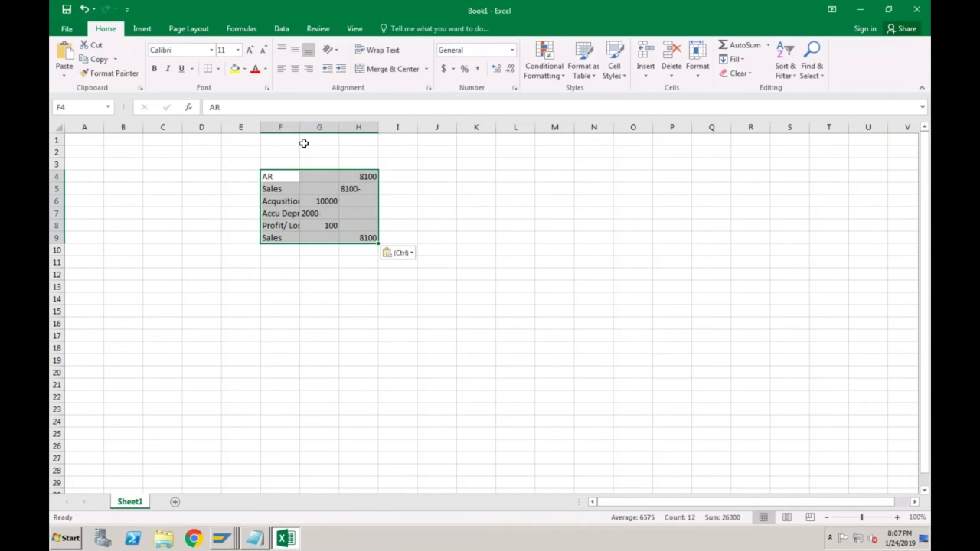
drag(300, 127, 308, 127)
click(367, 261)
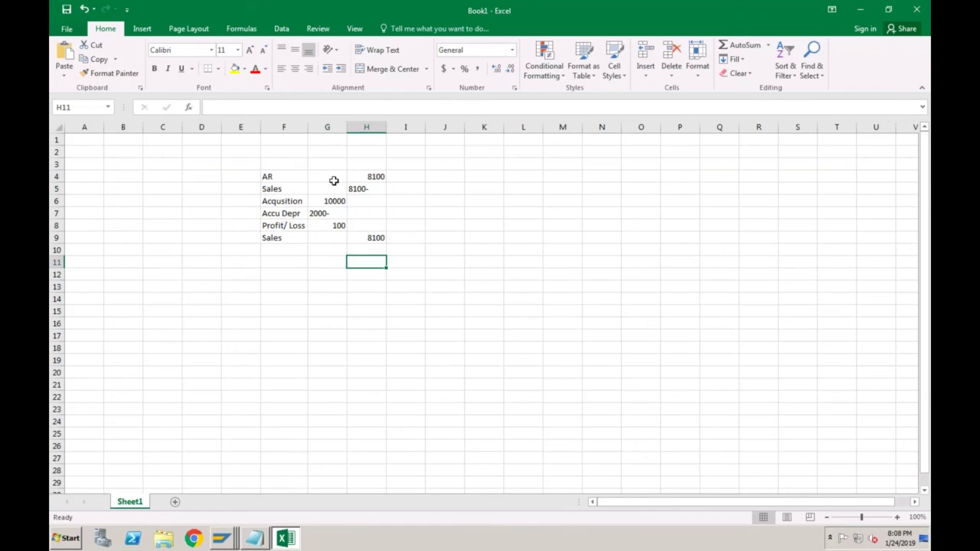
drag(326, 177, 373, 239)
key(F2)
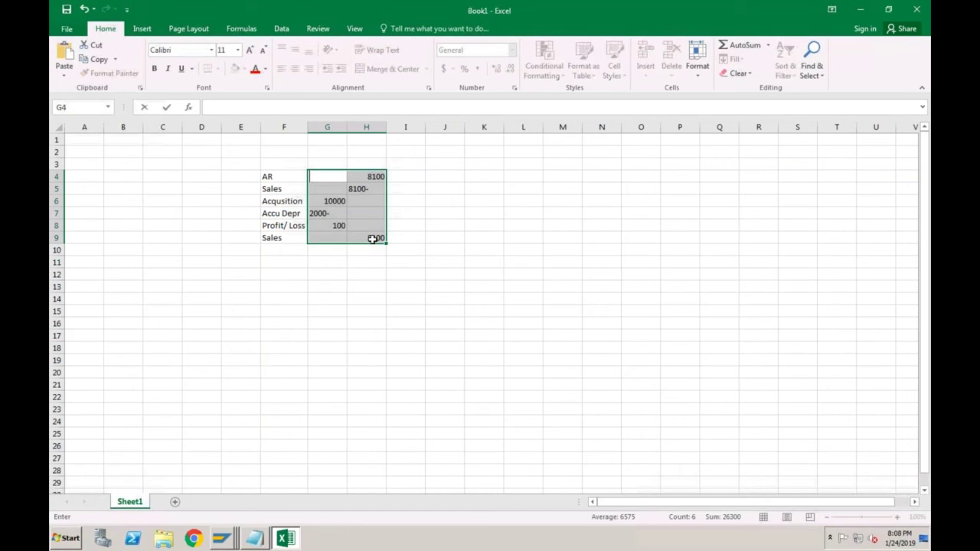
key(Escape)
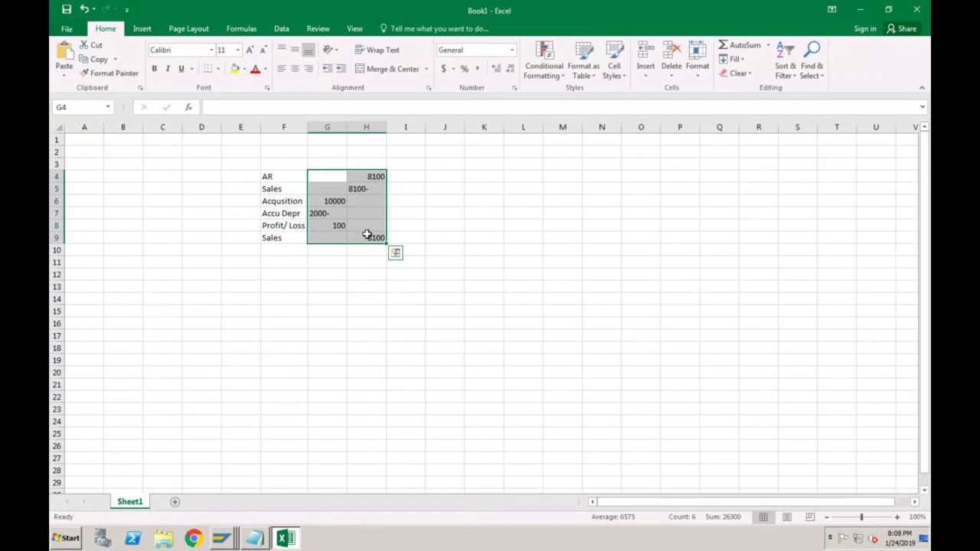
key(F2)
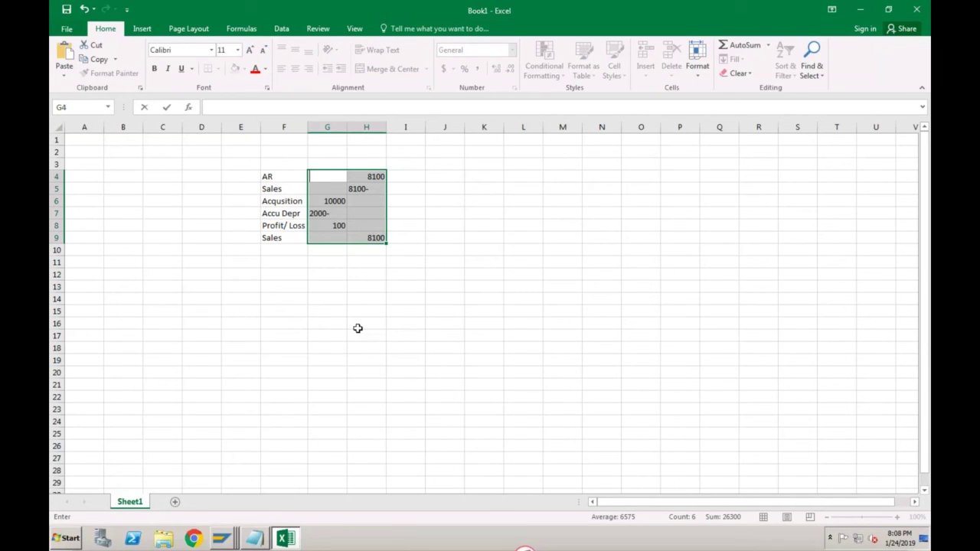
click(357, 328)
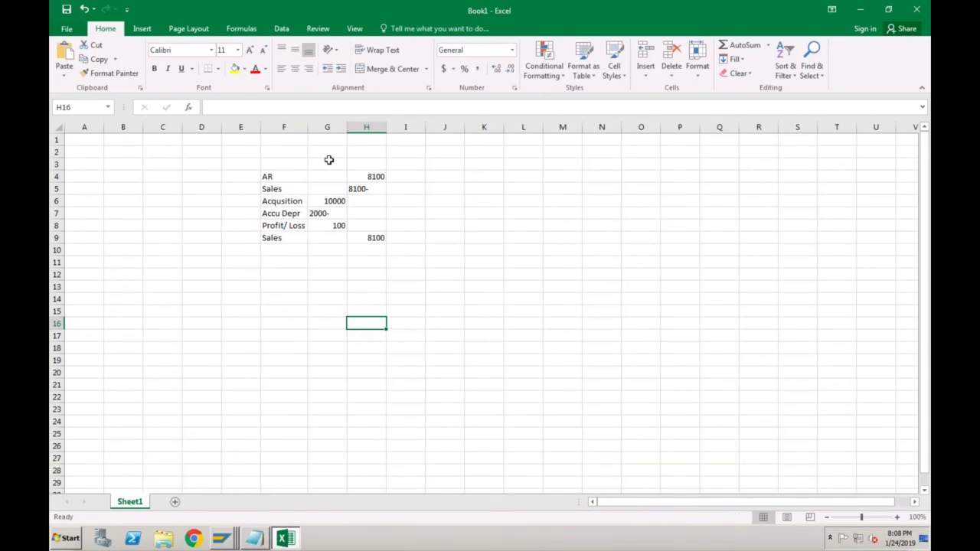
Insert an empty column G beside the labels and enter 8100 for AR and -8100 for Sales
right_click(326, 128)
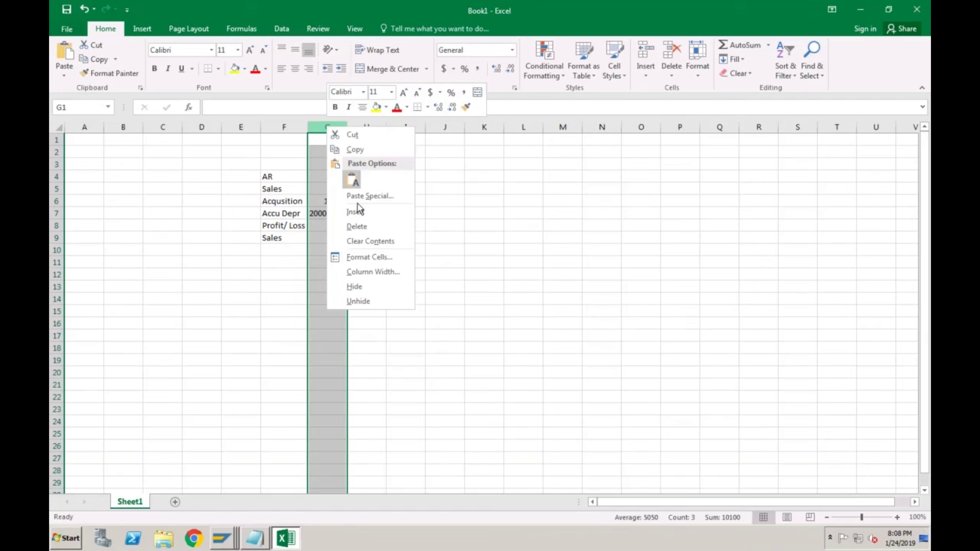
click(355, 211)
click(330, 176)
text(8100)
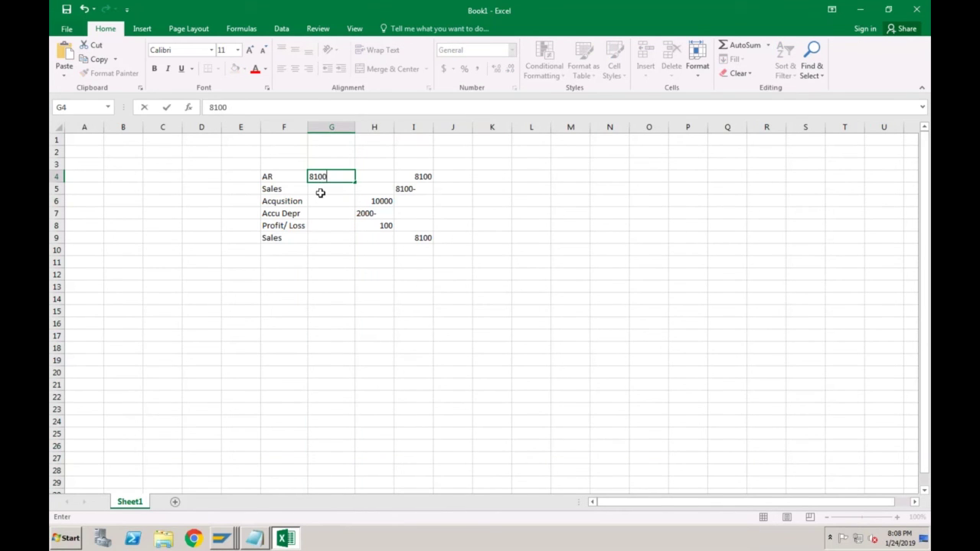
key(Return)
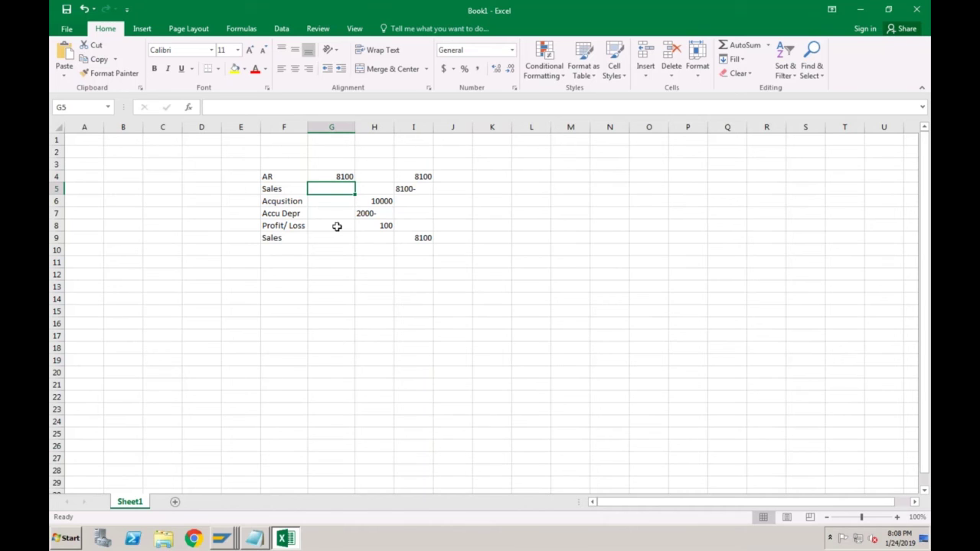
text(-8)
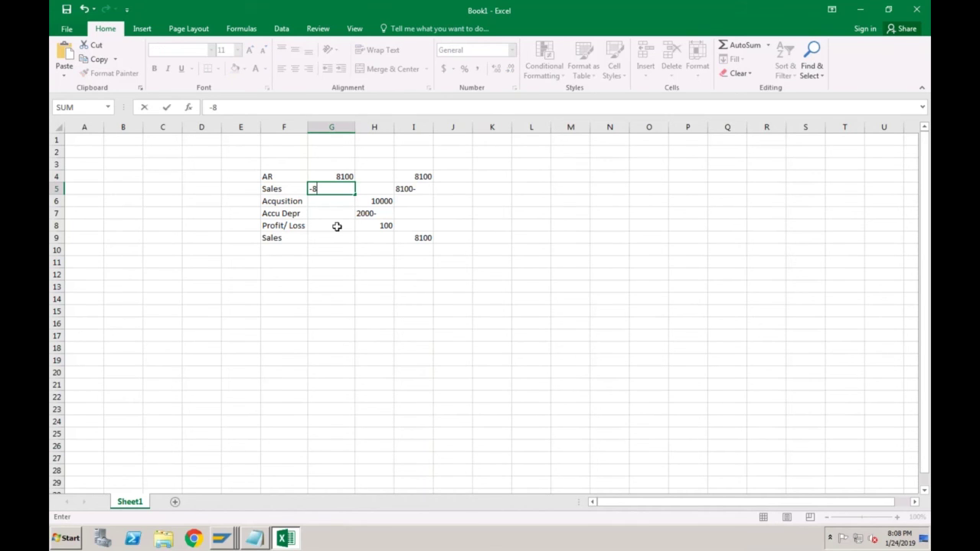
text(100)
key(Return)
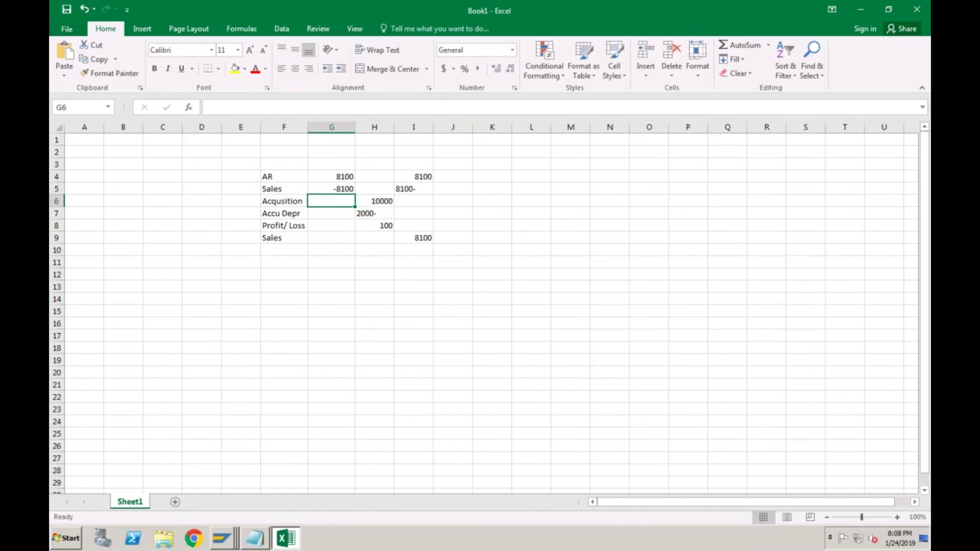
Enter -10000 for the Acquisition line in G6
text(10000)
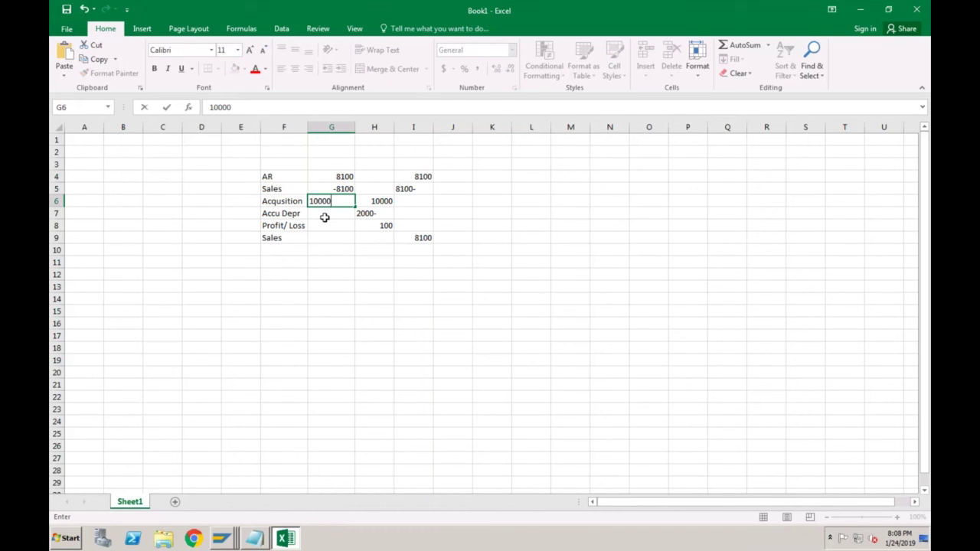
key(ctrl+Return)
key(Down)
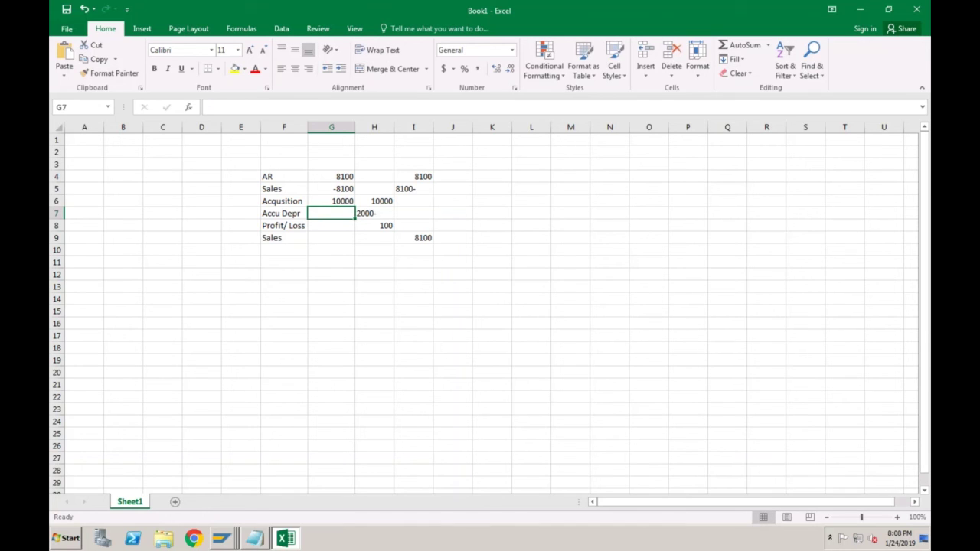
click(324, 200)
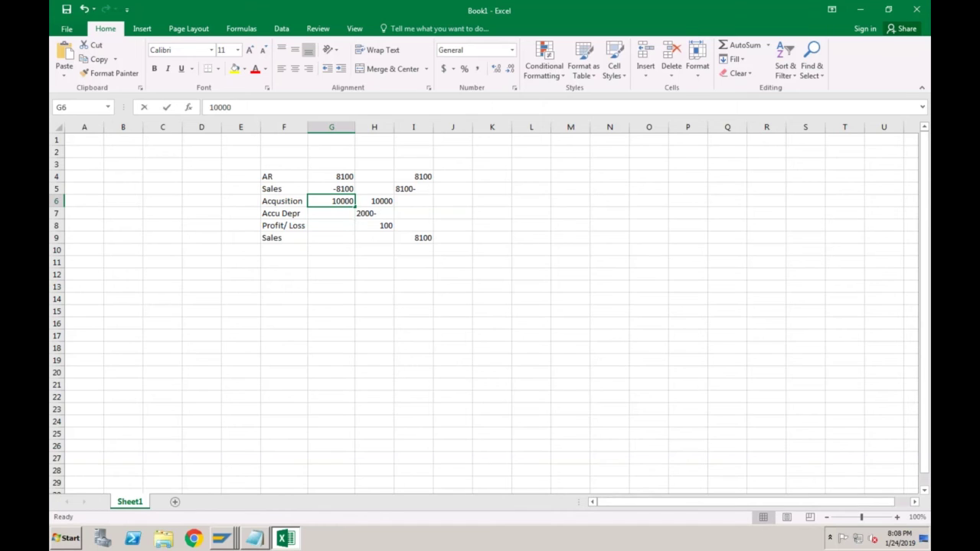
double_click(324, 201)
text(-)
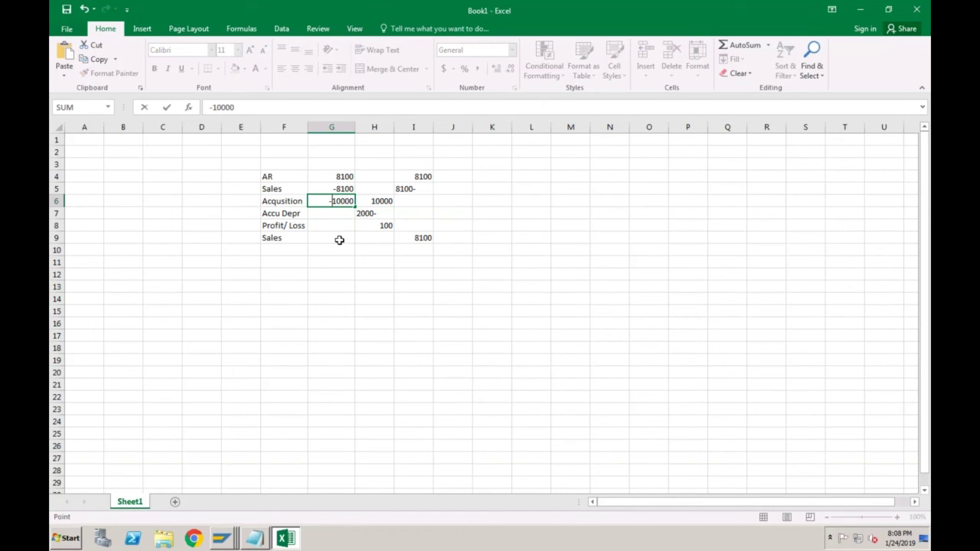
click(339, 240)
key(BackSpace)
key(BackSpace)
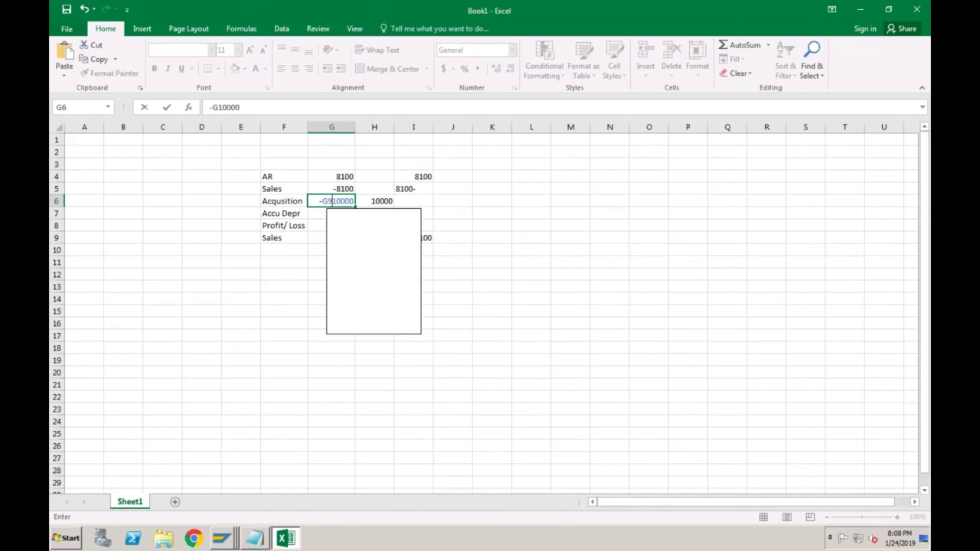
key(Return)
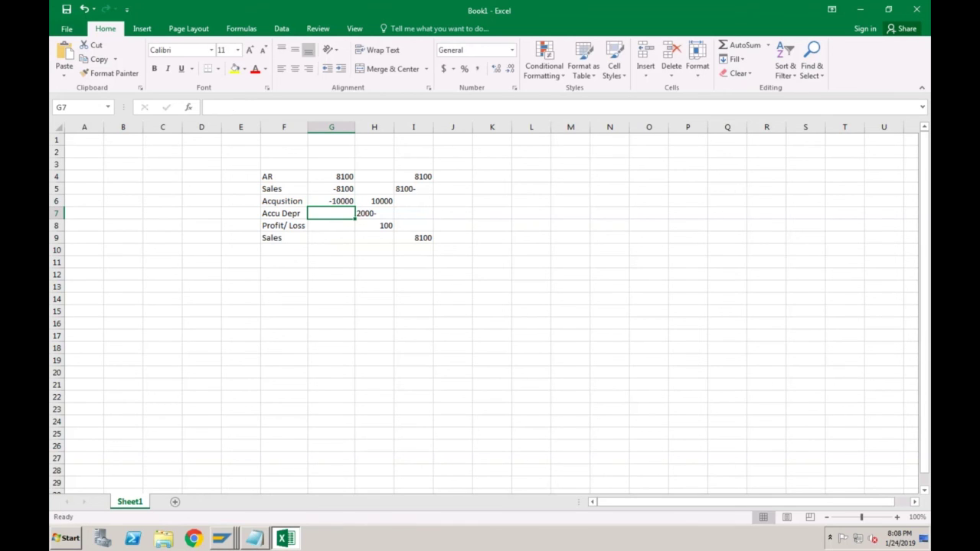
Enter 2000 for the accumulated depreciation line in G7 and -100 for Profit/ Loss in G8
text(20)
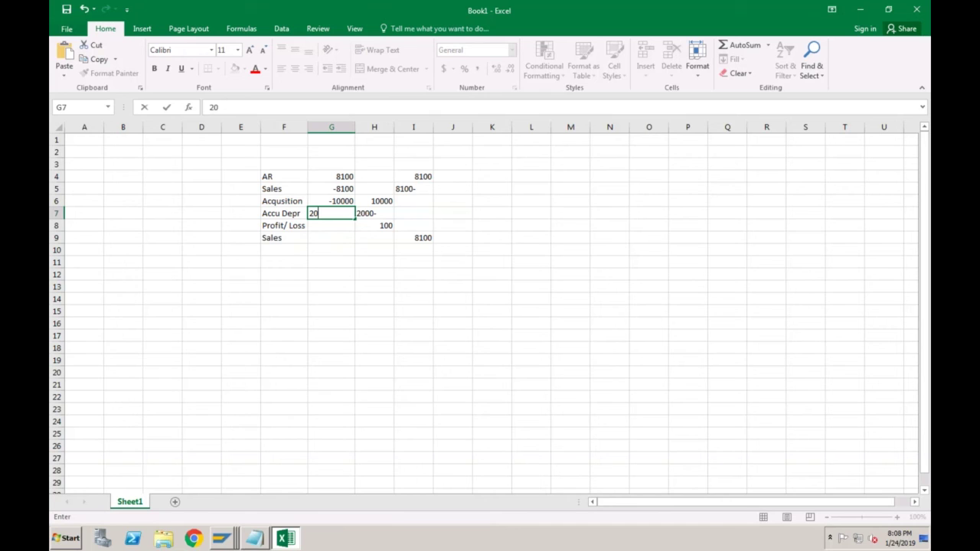
text(00)
key(Return)
text(100)
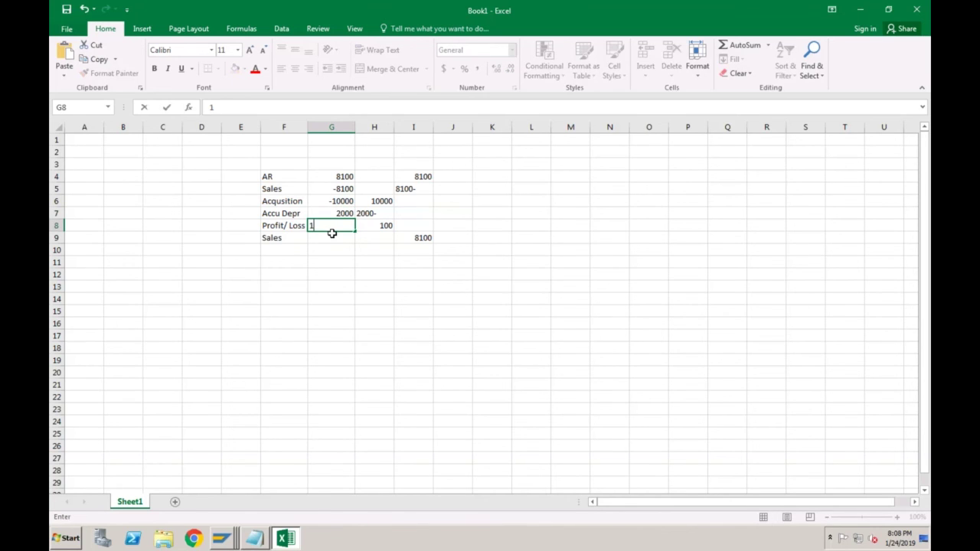
key(BackSpace)
key(BackSpace)
key(BackSpace)
text(-100)
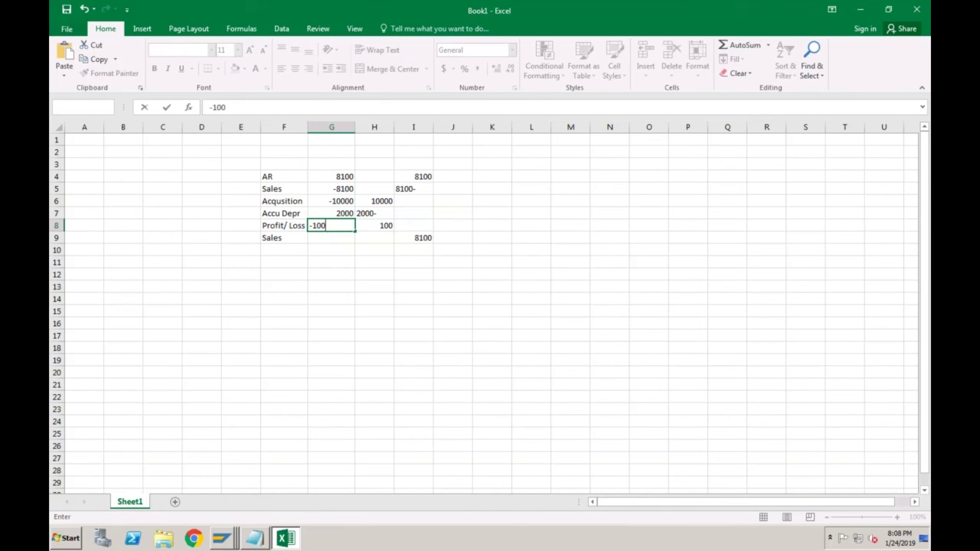
key(Return)
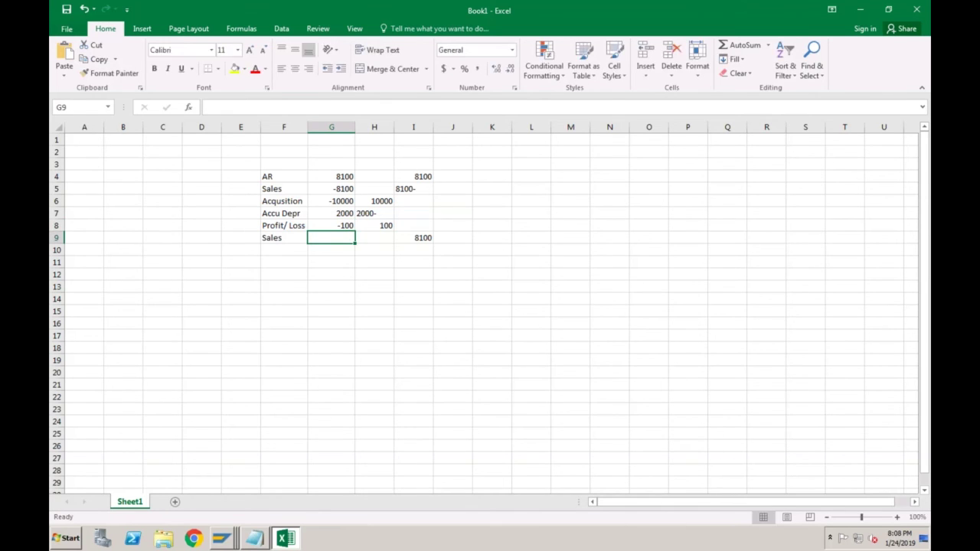
Enter 8100 for the last Sales line in G9 and select G4:G9 to check the column's sum
text(8100)
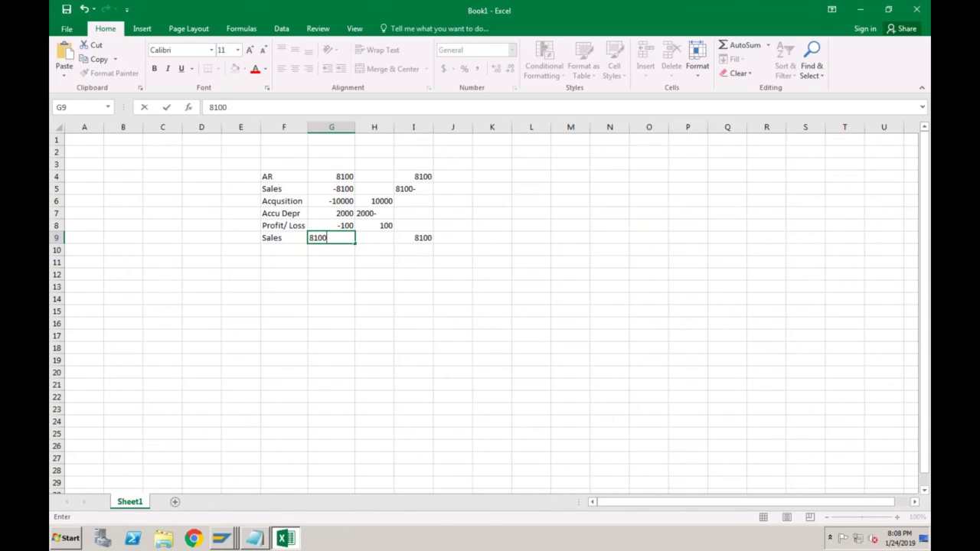
key(Return)
click(332, 176)
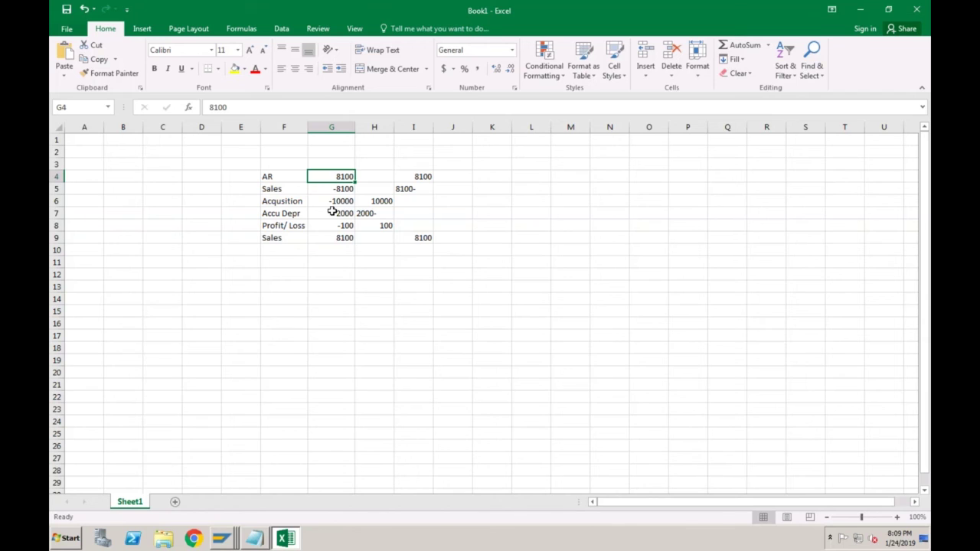
key(ctrl+shift+Down)
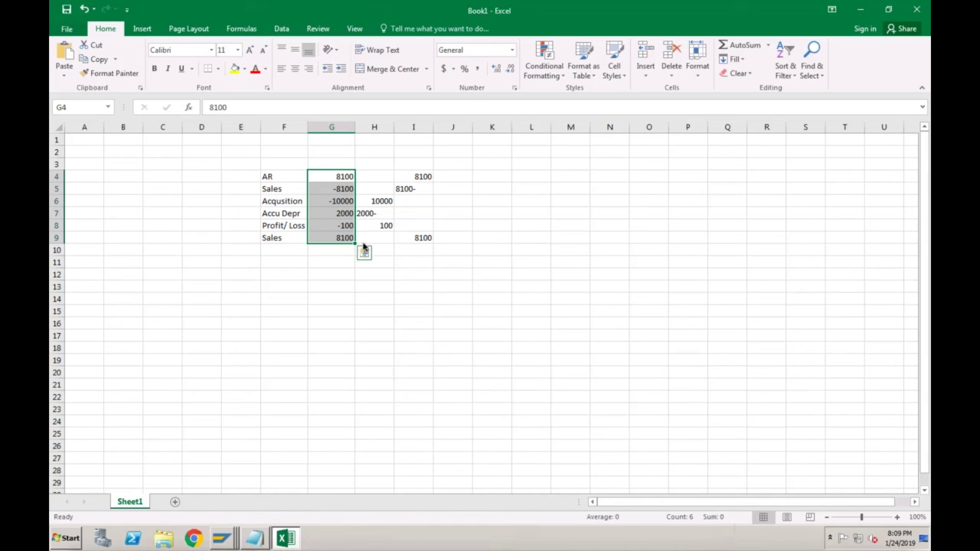
Label the posting block "AA" in cell E3
click(240, 163)
text(AA)
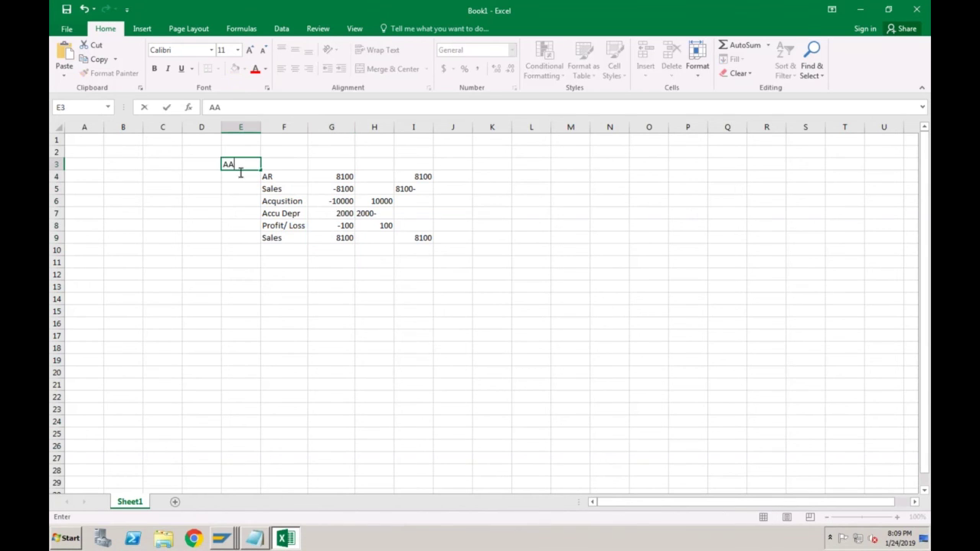
click(240, 225)
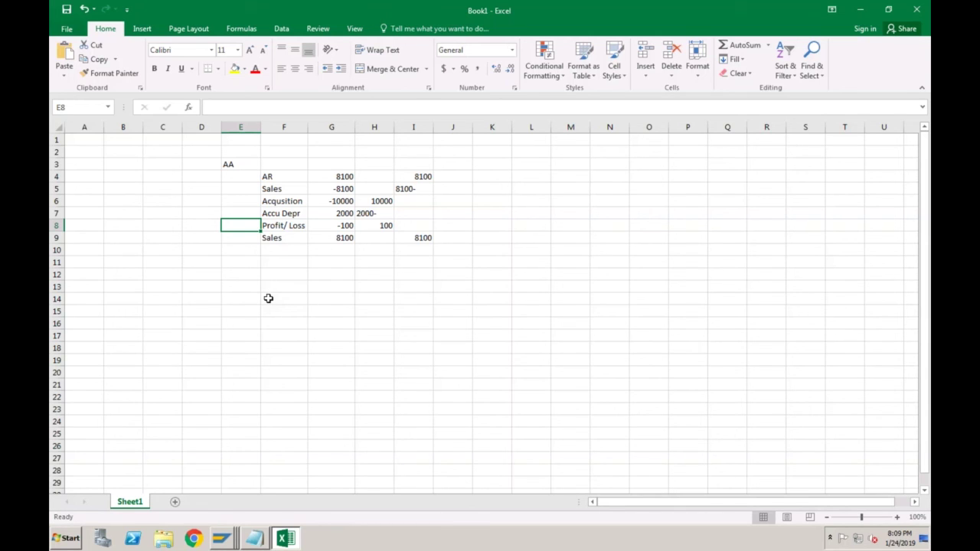
click(289, 185)
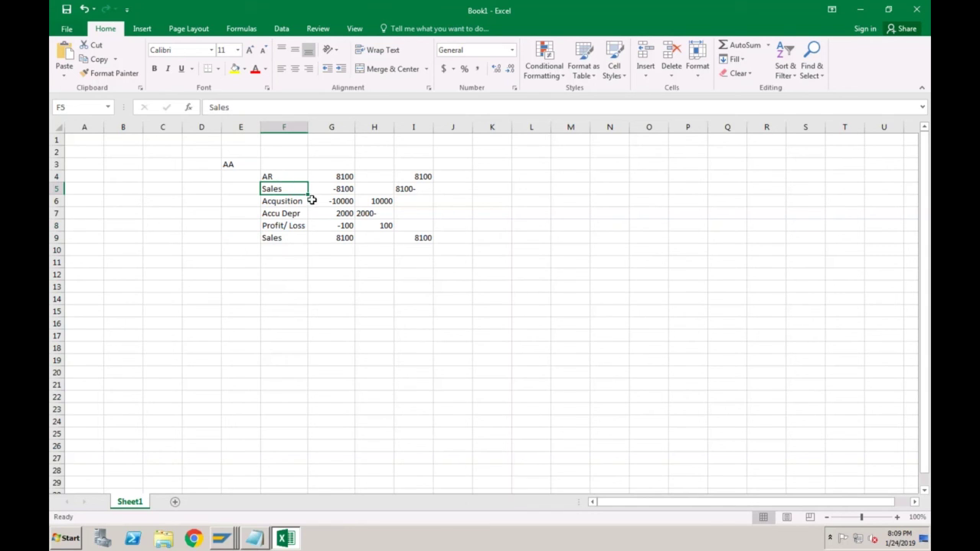
click(235, 200)
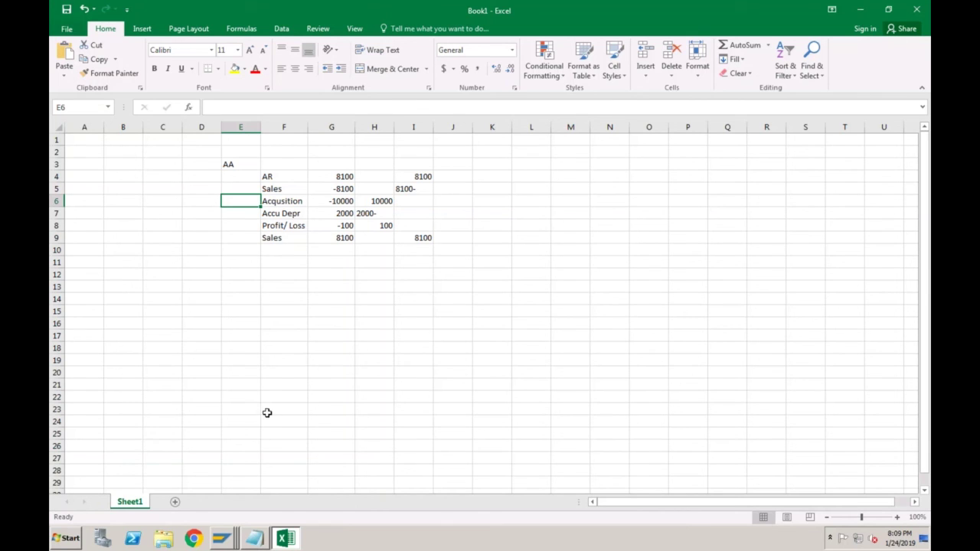
Switch to the SAP customer invoice session, leave the IFRS line item overview and try to post the invoice
click(223, 540)
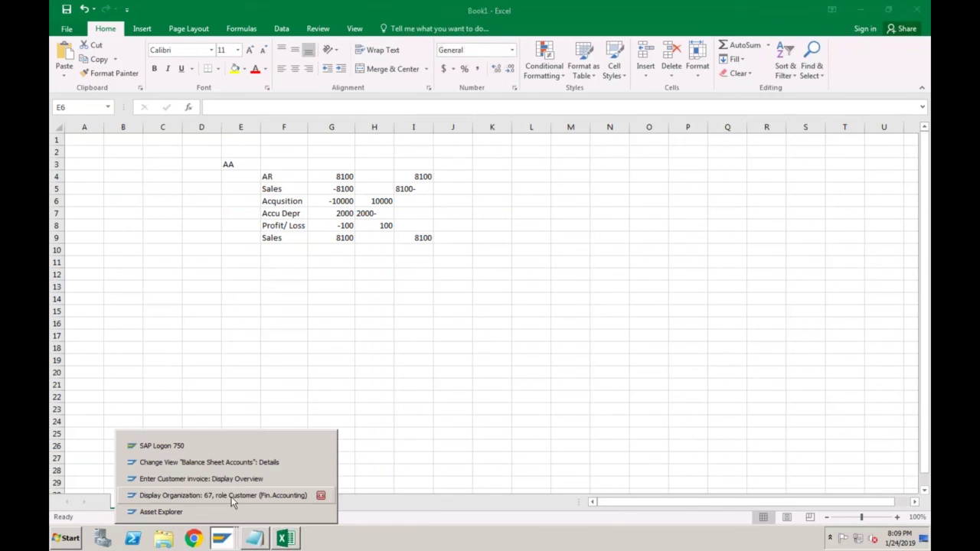
click(238, 479)
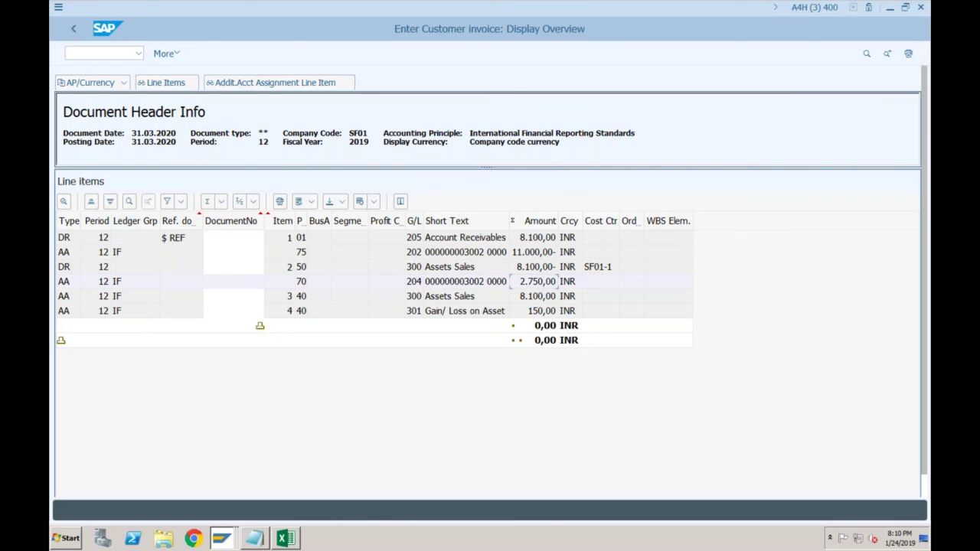
click(74, 31)
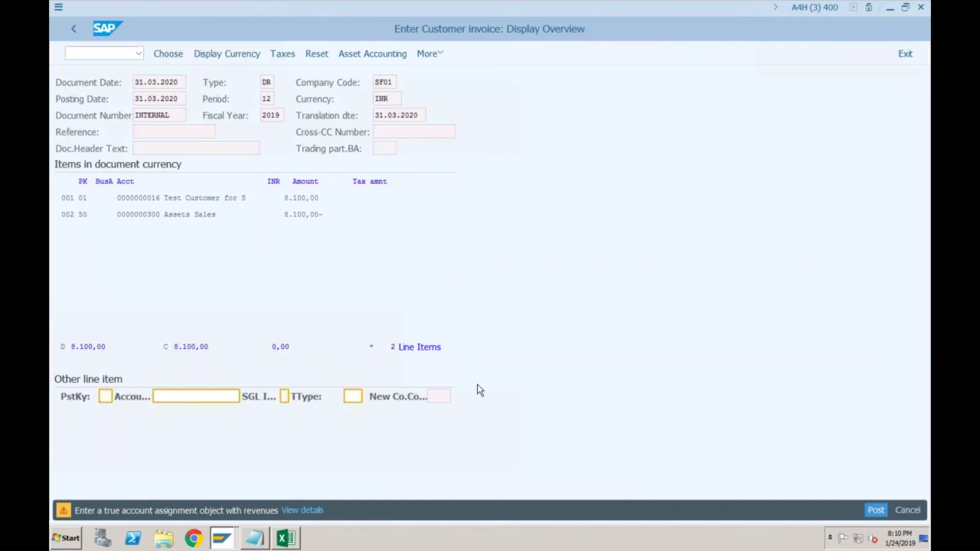
key(Return)
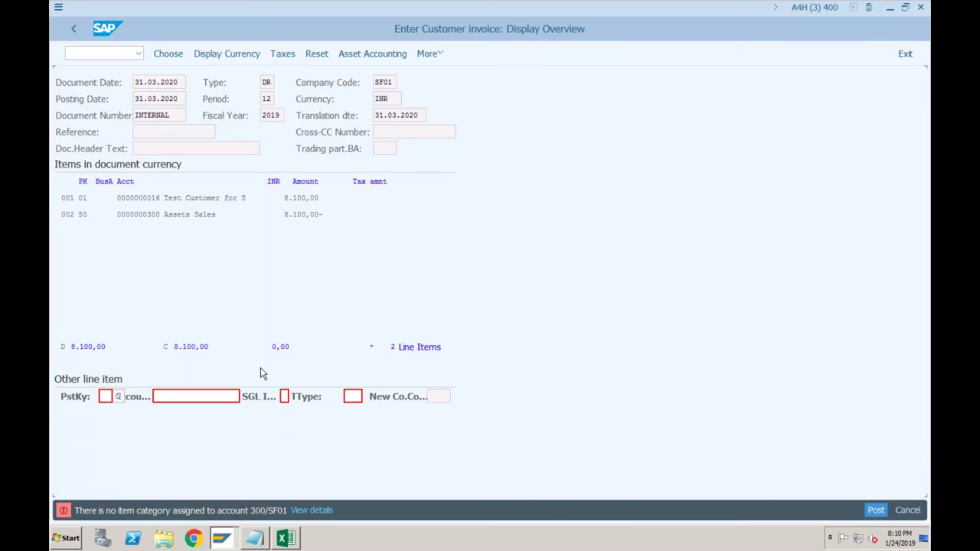
Switch to the balance sheet accounts session, leave it and open new item category entries for chart of accounts SF01 through SPRO
click(220, 540)
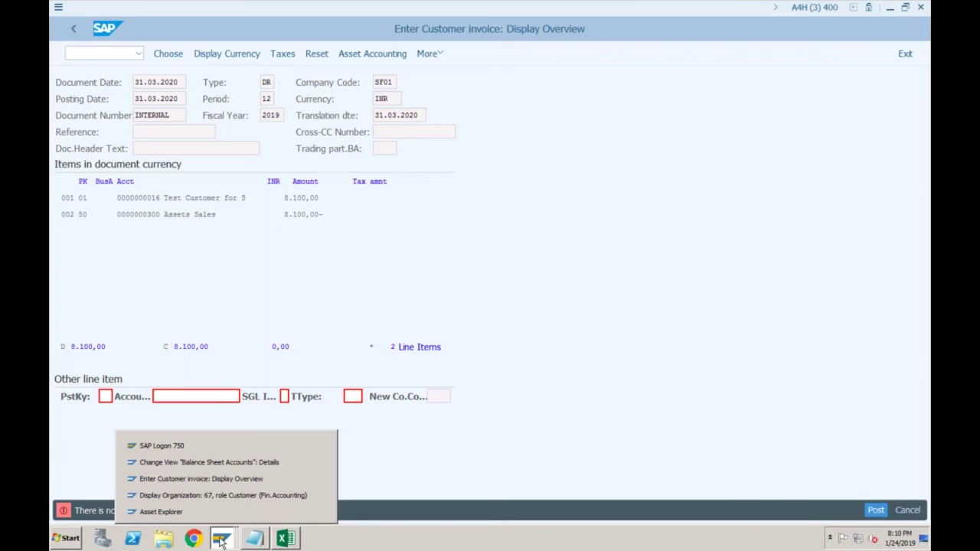
click(196, 464)
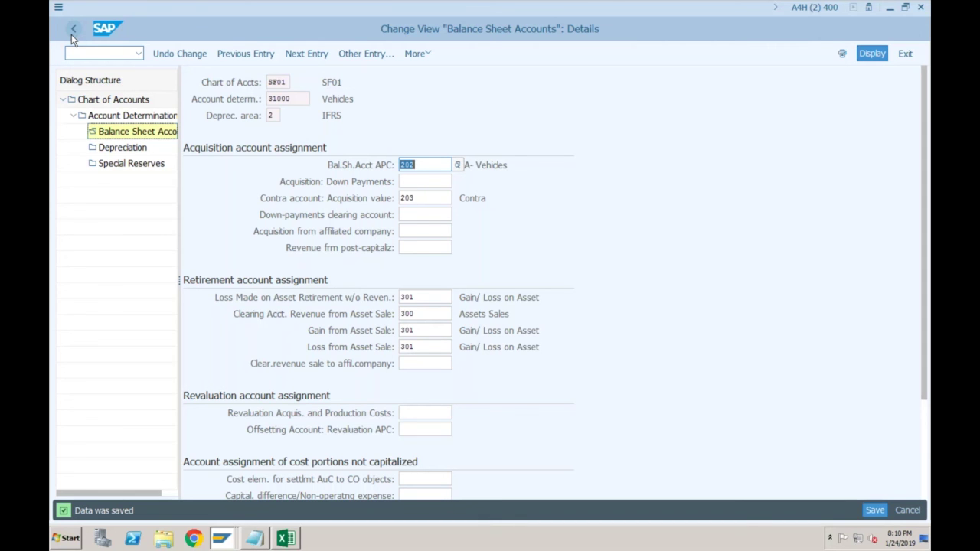
click(73, 29)
click(107, 54)
text(spr)
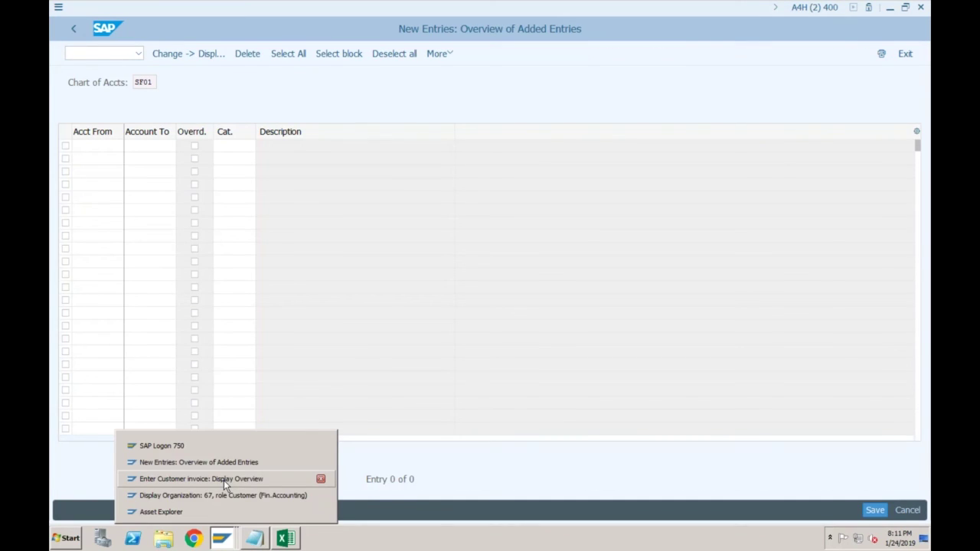
Check the account named in the invoice error, assign accounts 300 to 300 to item category 20000 Expense and save the entry
click(223, 480)
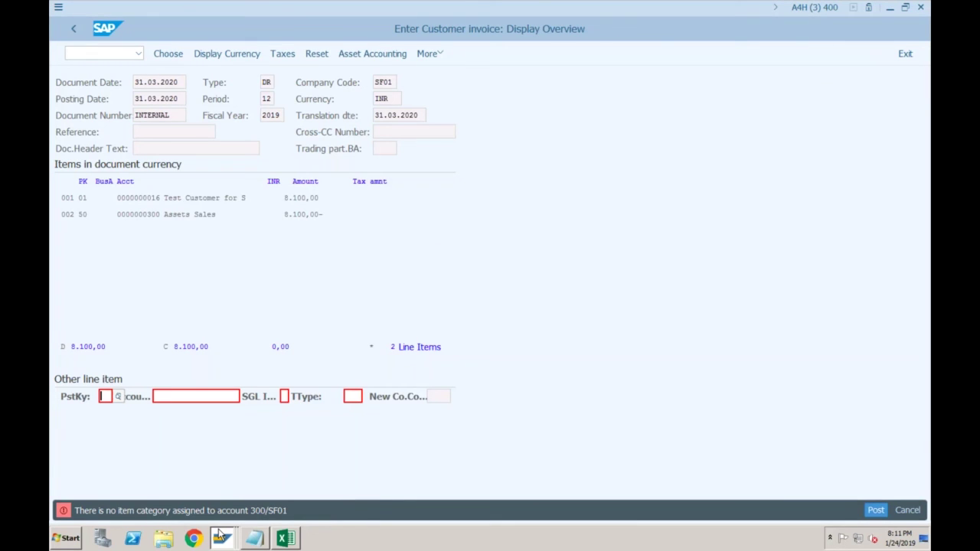
click(219, 537)
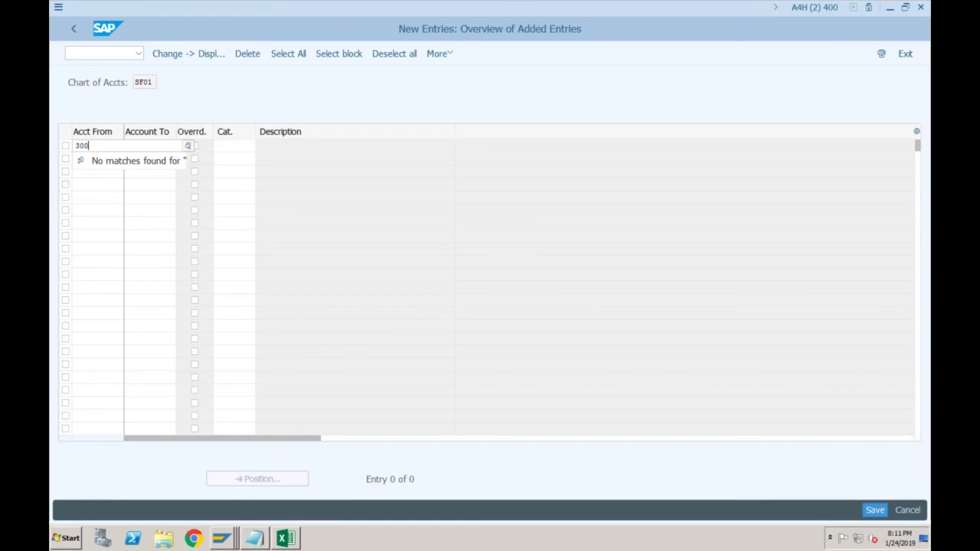
key(Tab)
text(300)
click(260, 151)
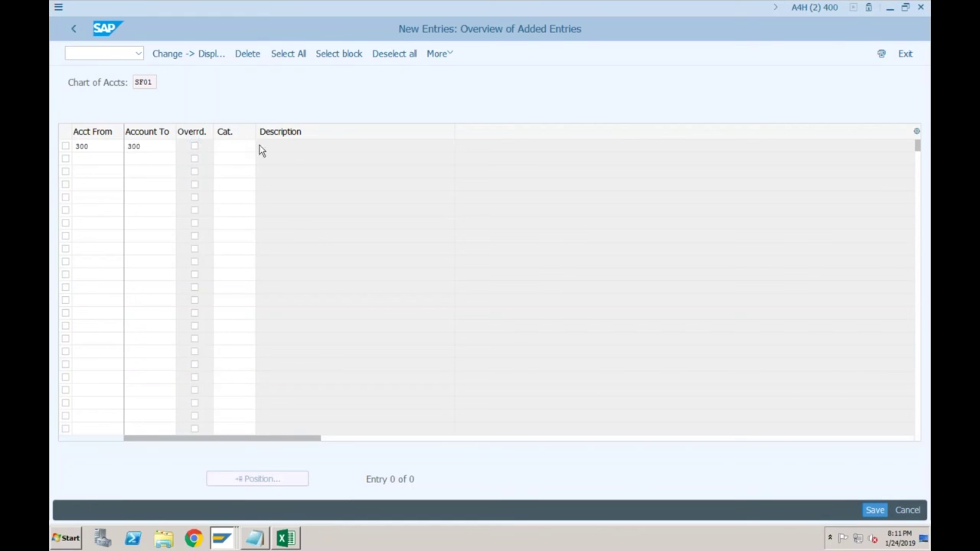
key(F4)
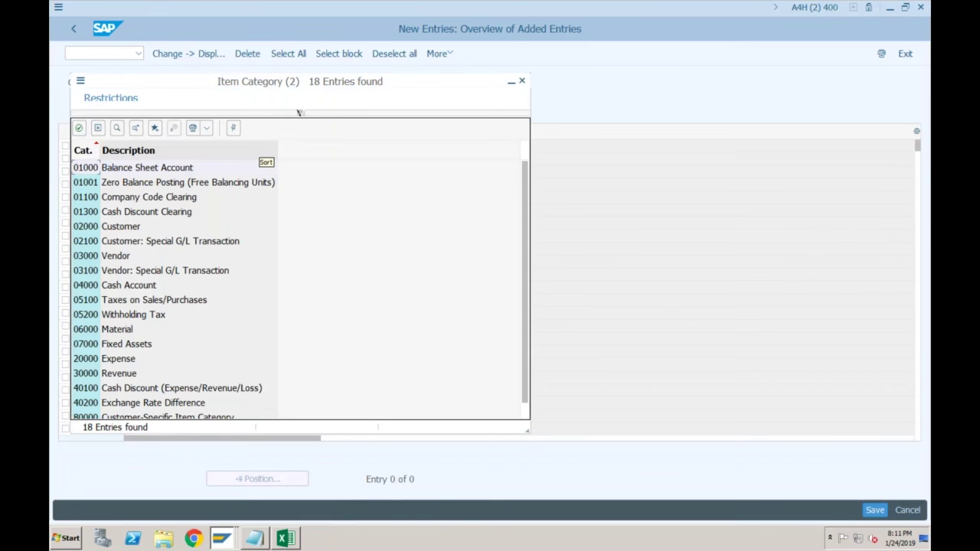
double_click(127, 358)
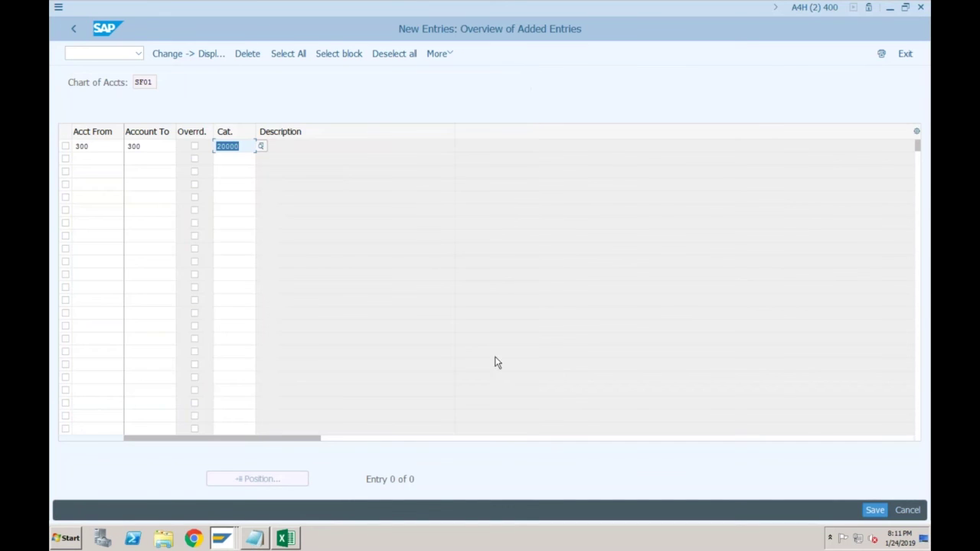
click(873, 510)
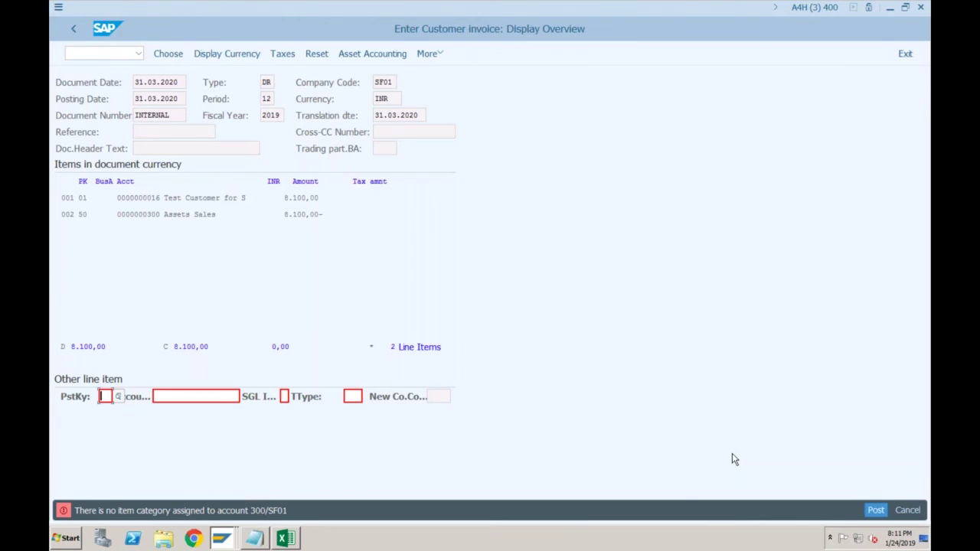
Try again to post the customer invoice in the open document
key(Return)
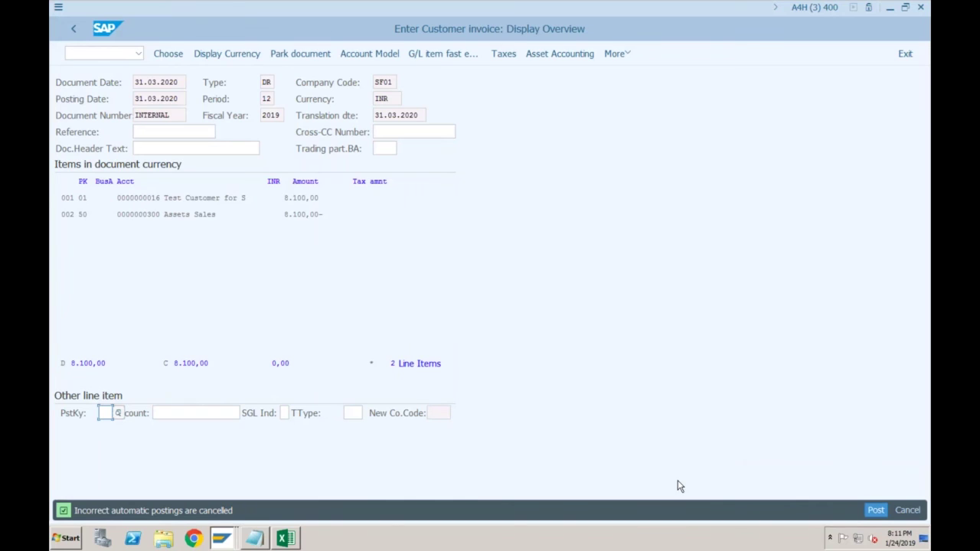
key(Return)
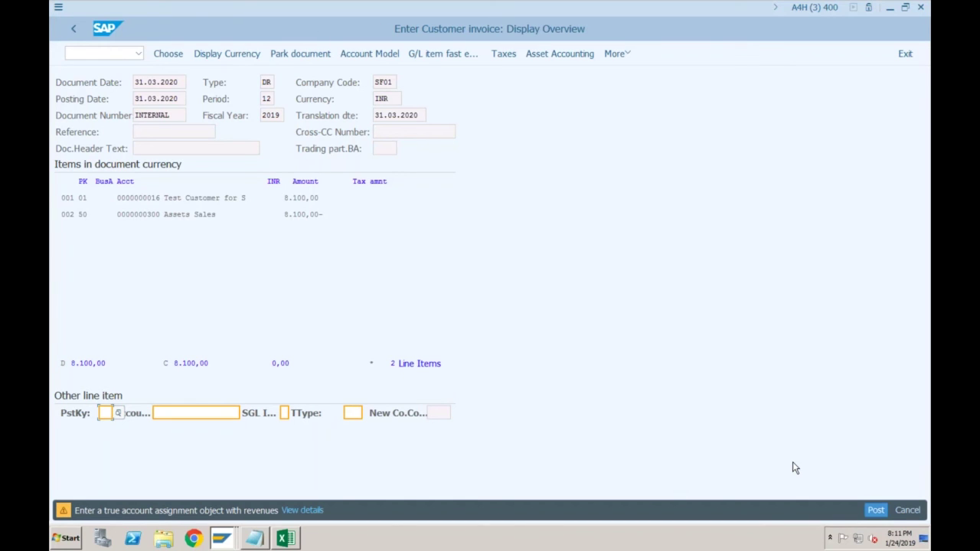
key(Return)
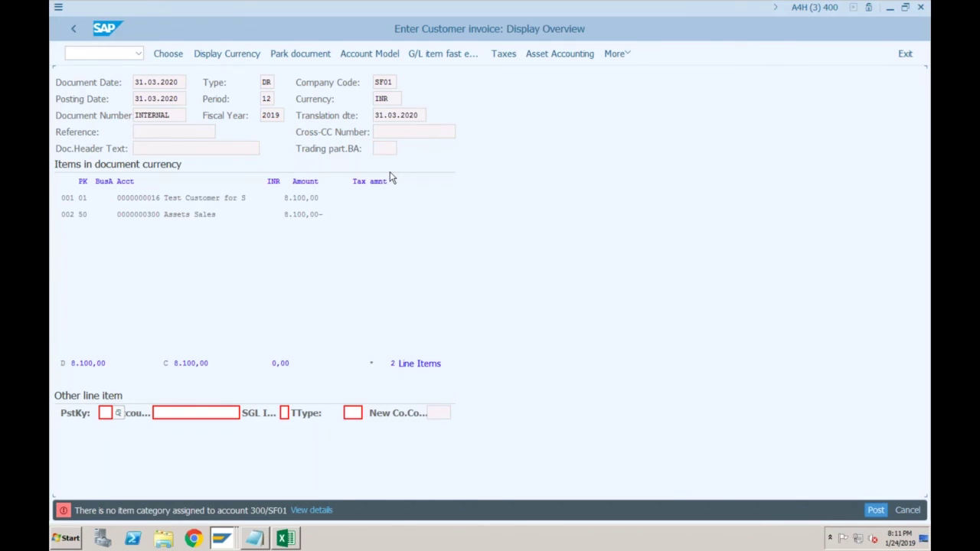
Abandon the current document and restart the asset sale to customer with transaction F-92
click(108, 55)
text(/nf-92)
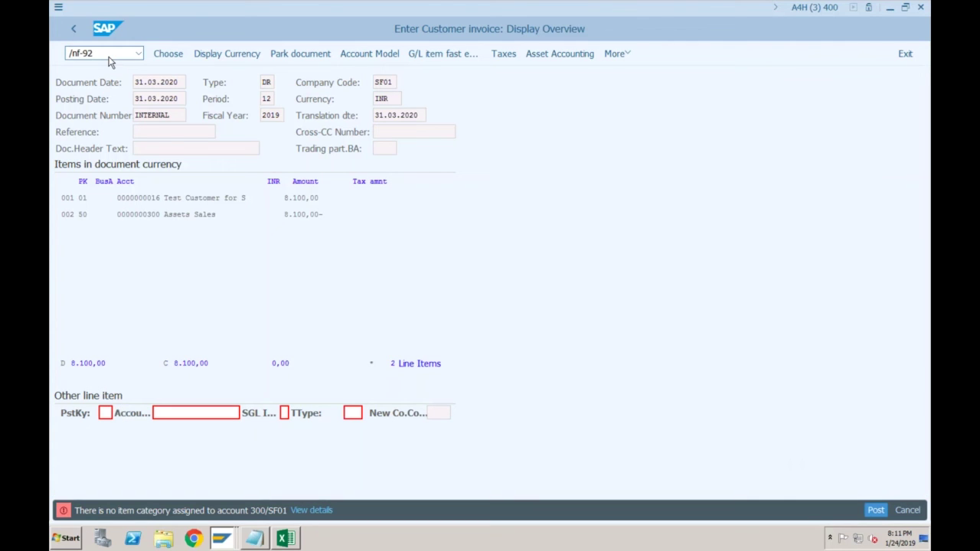
key(Return)
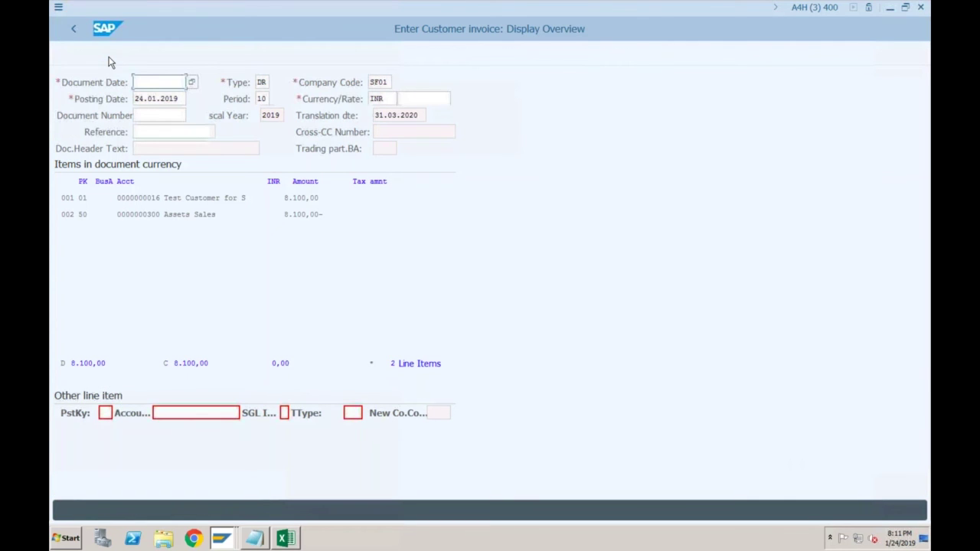
Set the document and posting dates to 31.03.2020, enter the customer's account for the first line item and accept the period adjustment
text(31032020)
key(Tab)
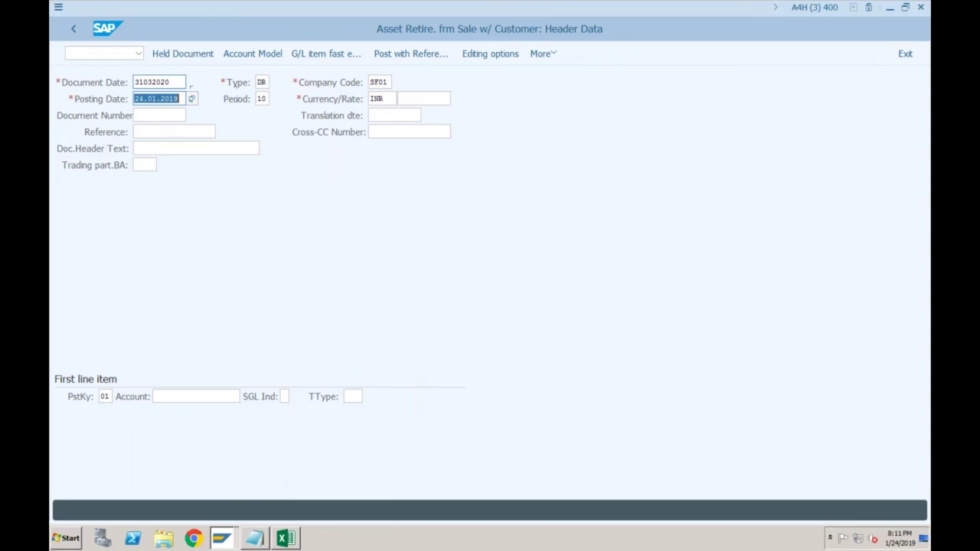
key(BackSpace)
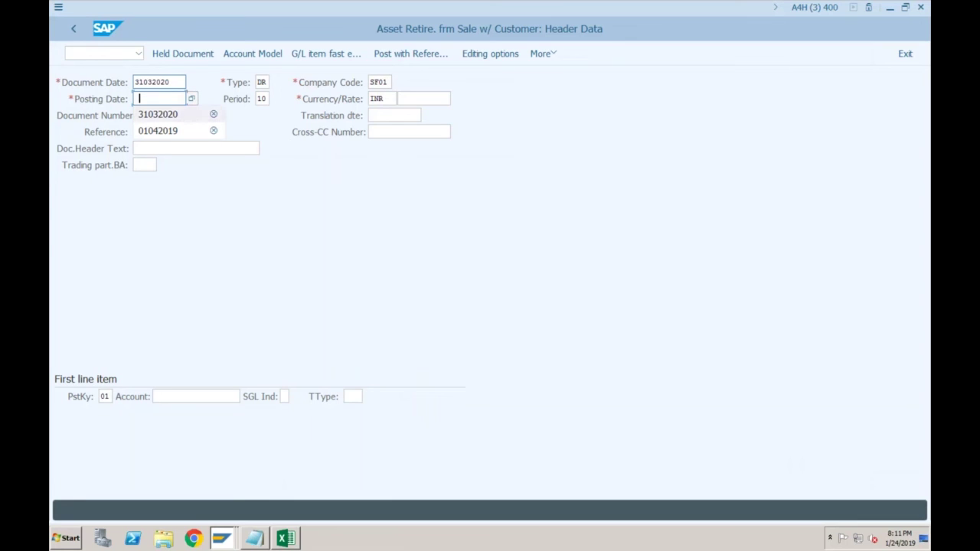
key(Return)
key(Tab)
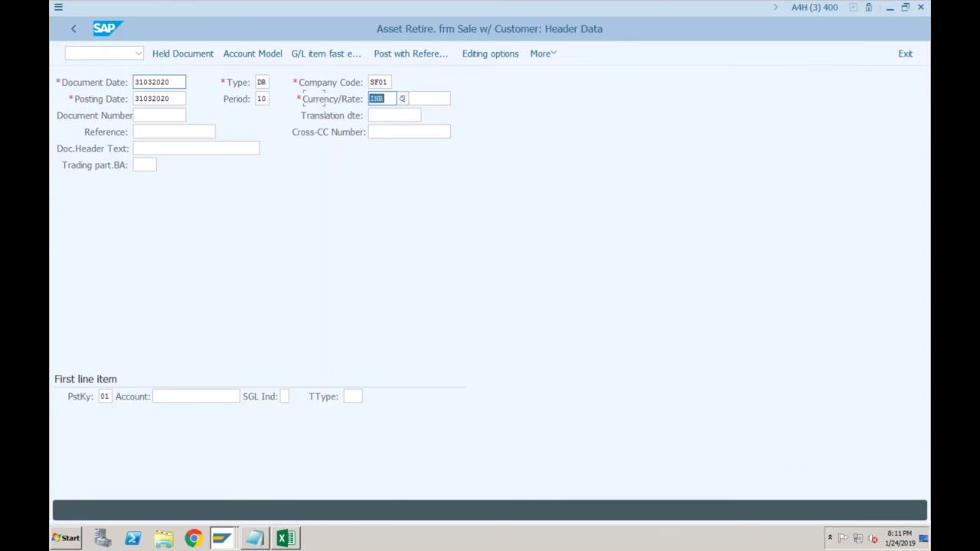
click(195, 396)
text(16)
click(284, 397)
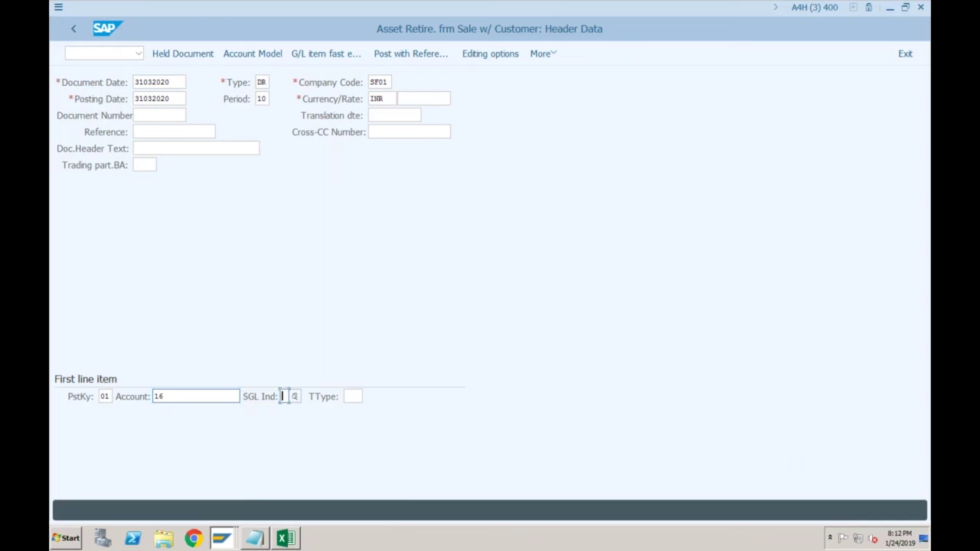
key(Return)
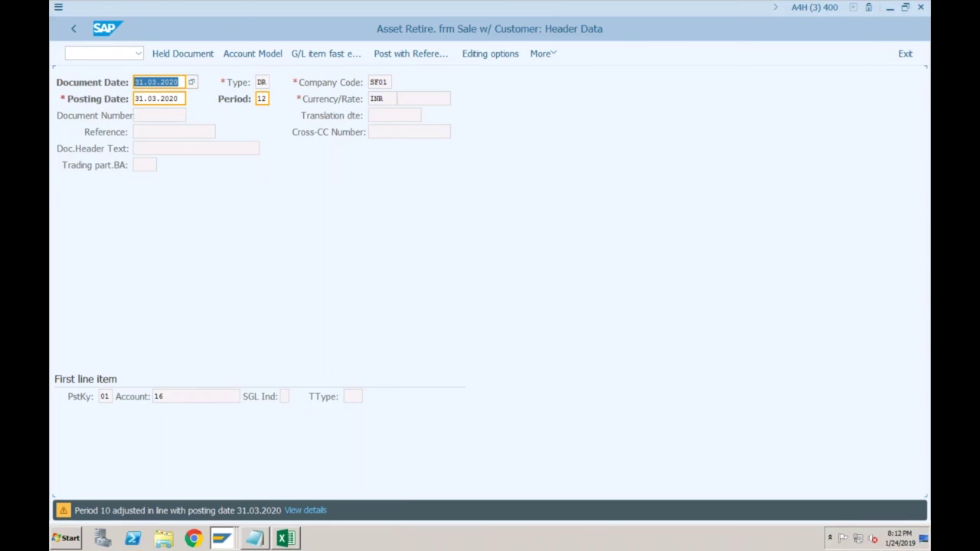
key(Return)
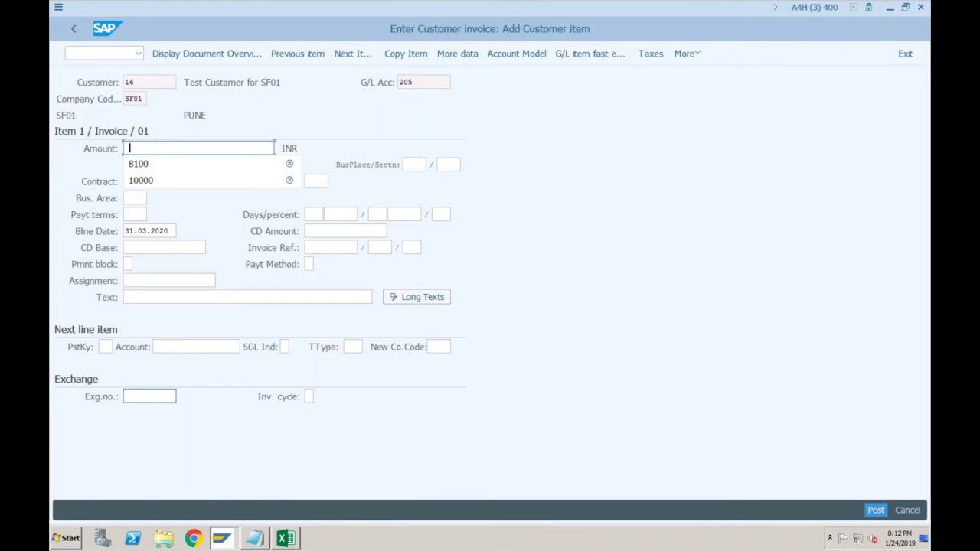
Set the customer item's amount to 8100 INR and add a next line item with posting key 50 and G/L account 300
text(8100)
click(106, 347)
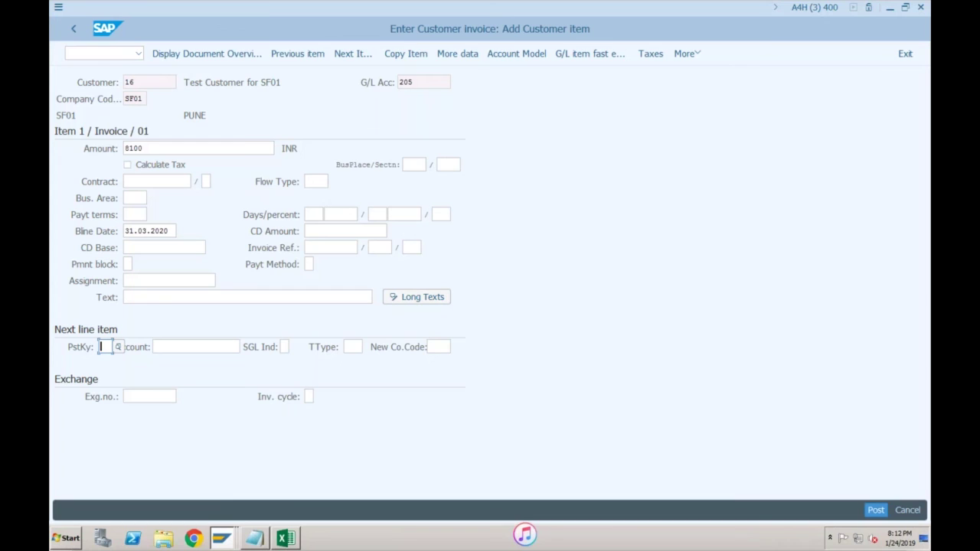
text(50)
key(Tab)
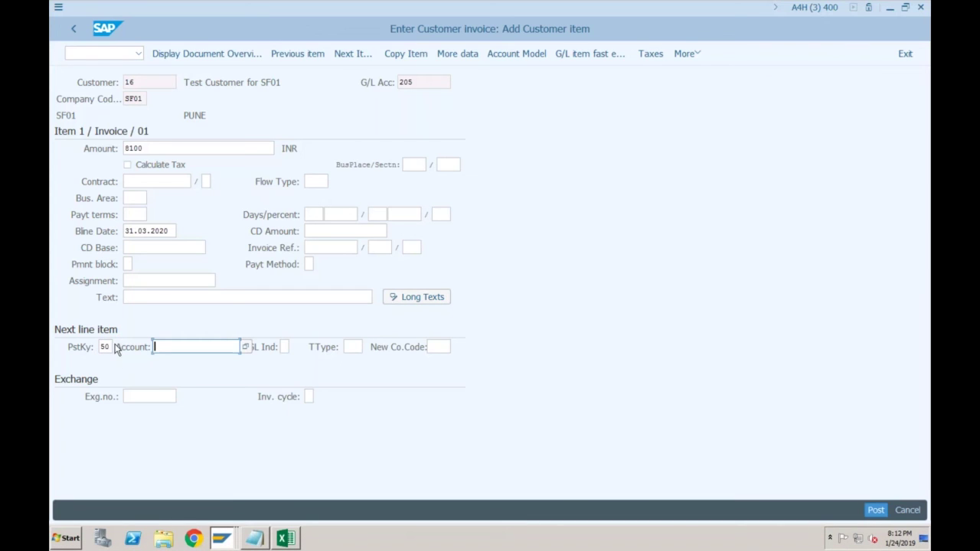
key(Down)
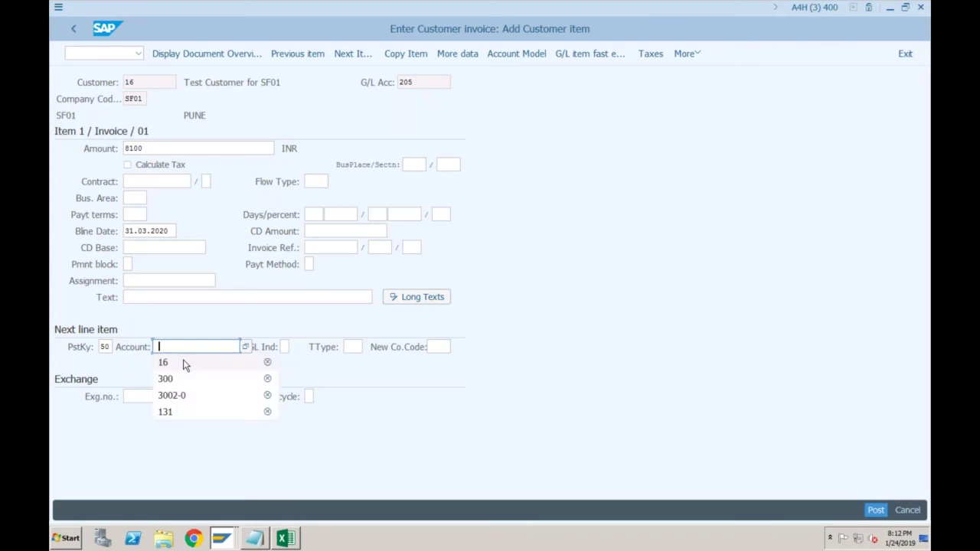
key(Down)
key(Return)
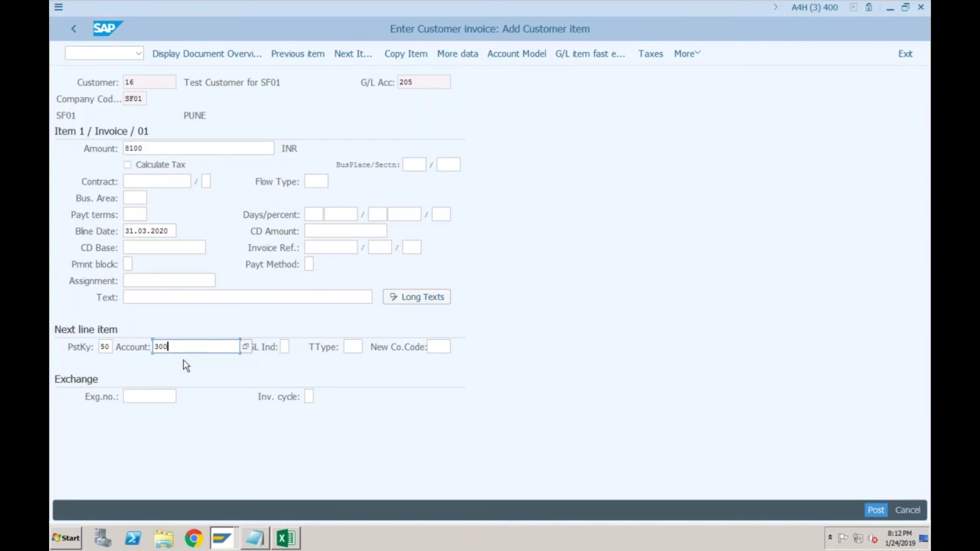
key(Return)
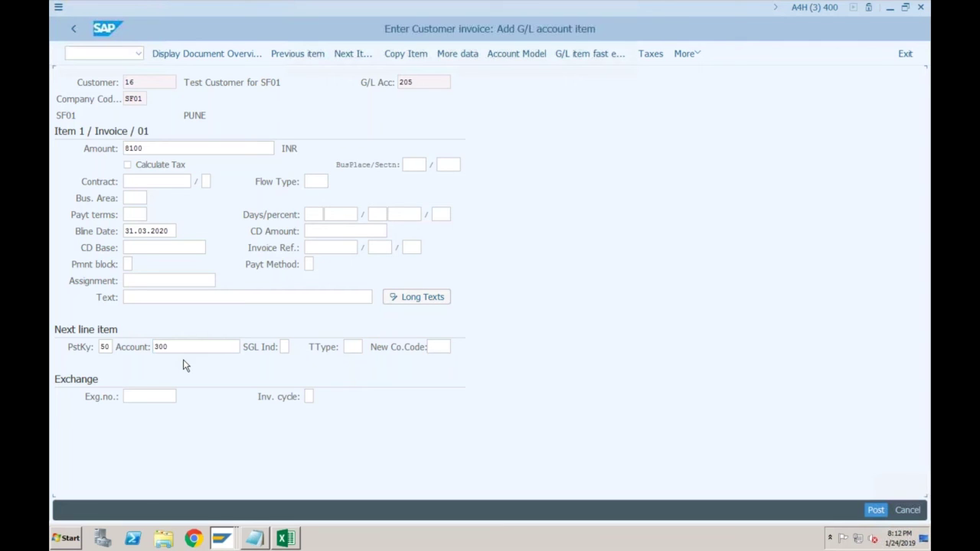
Give the Assets Sales item an amount of 8100 and cost center SF01-1, flag it as asset retirement and accept the account assignment warning
key(Return)
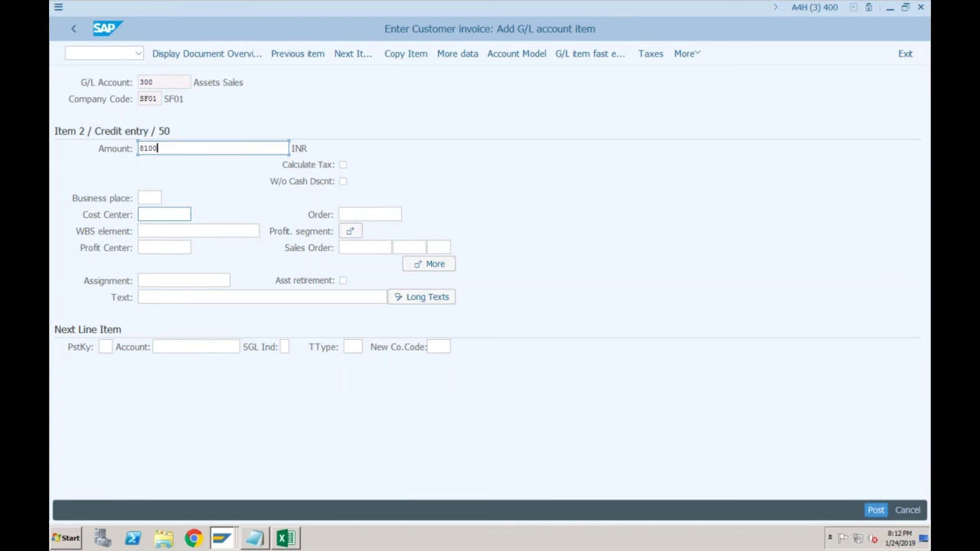
click(162, 214)
click(207, 230)
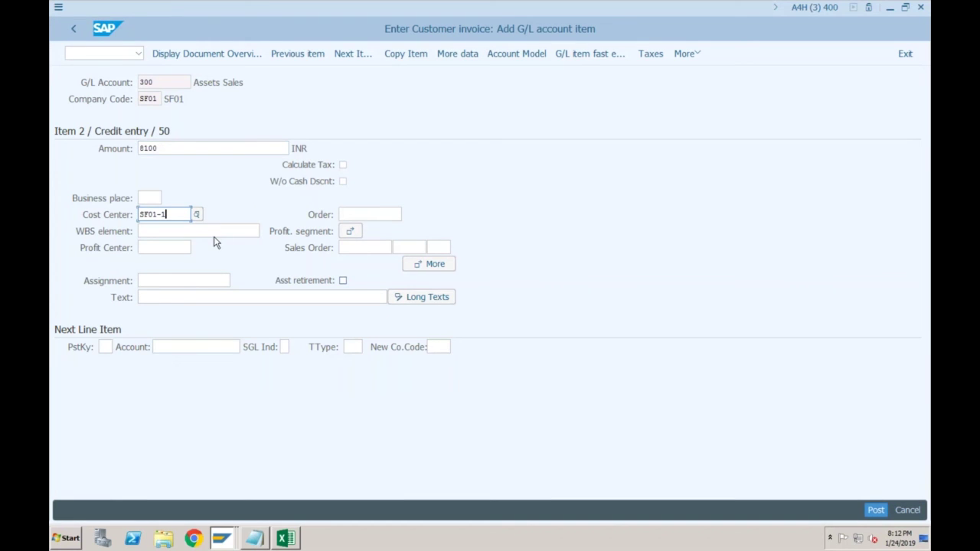
click(343, 281)
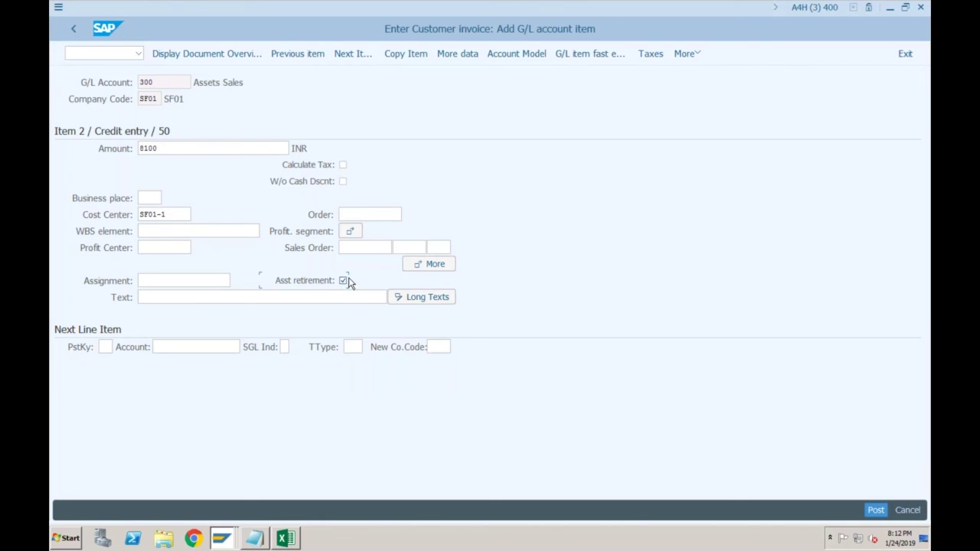
key(Return)
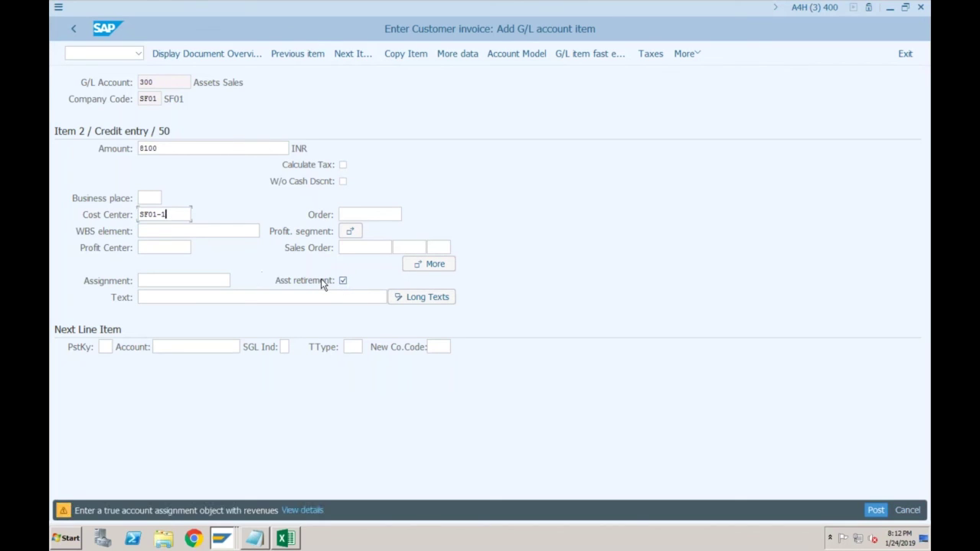
key(Return)
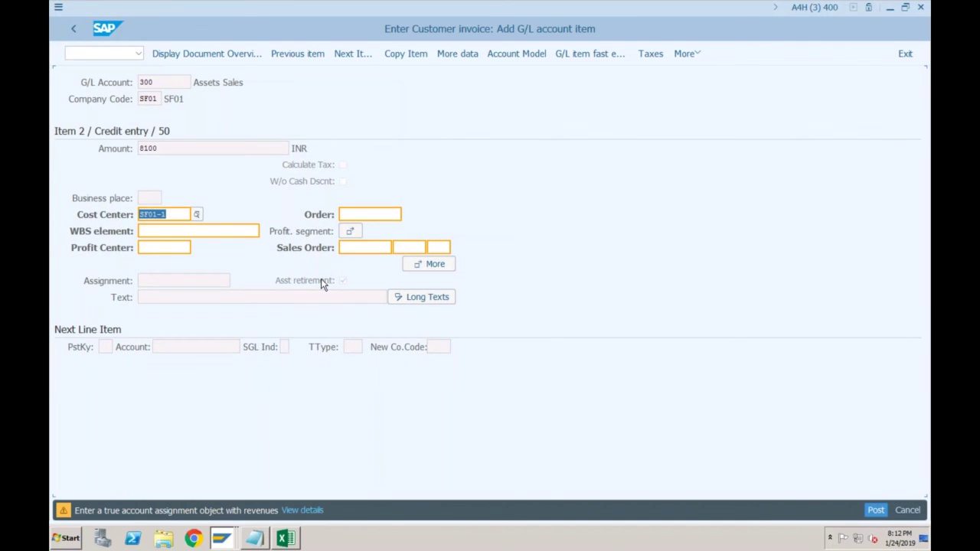
key(Return)
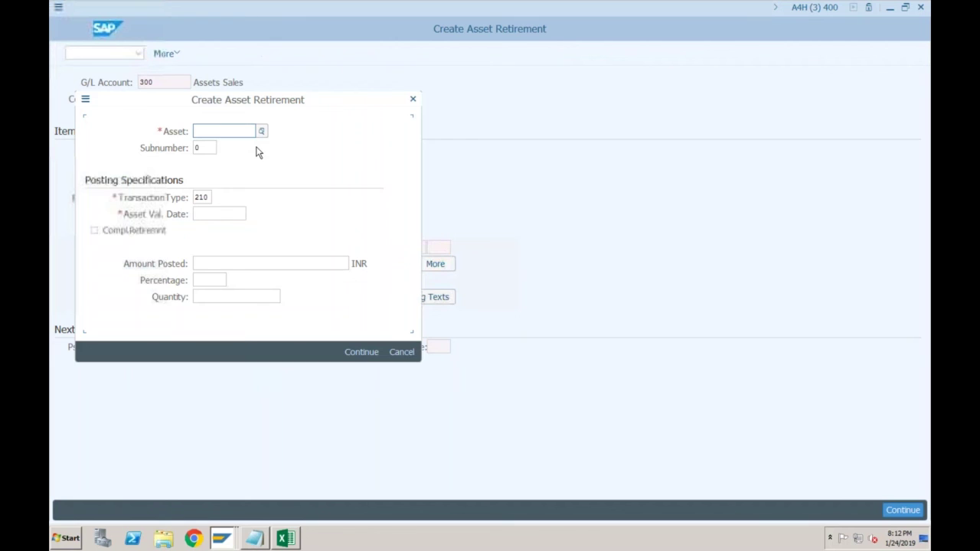
Fill in the asset retirement with asset 3002, asset value date 31.03.2020 and complete retirement, and continue
click(199, 131)
click(208, 146)
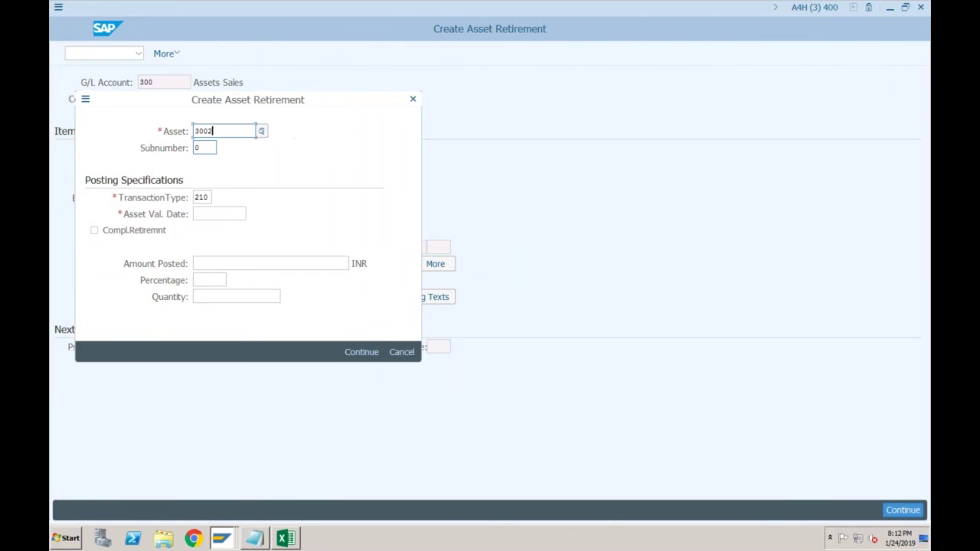
click(217, 214)
click(203, 230)
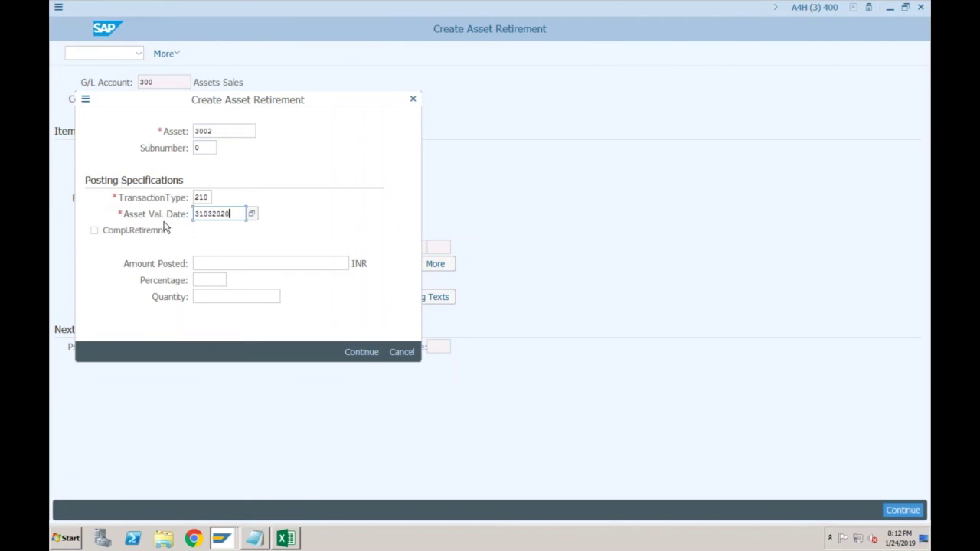
click(94, 231)
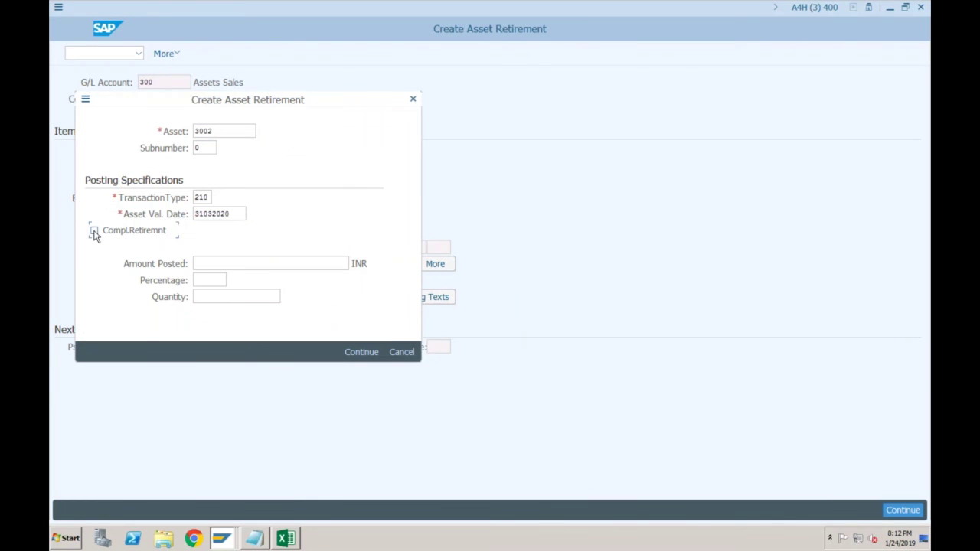
click(357, 351)
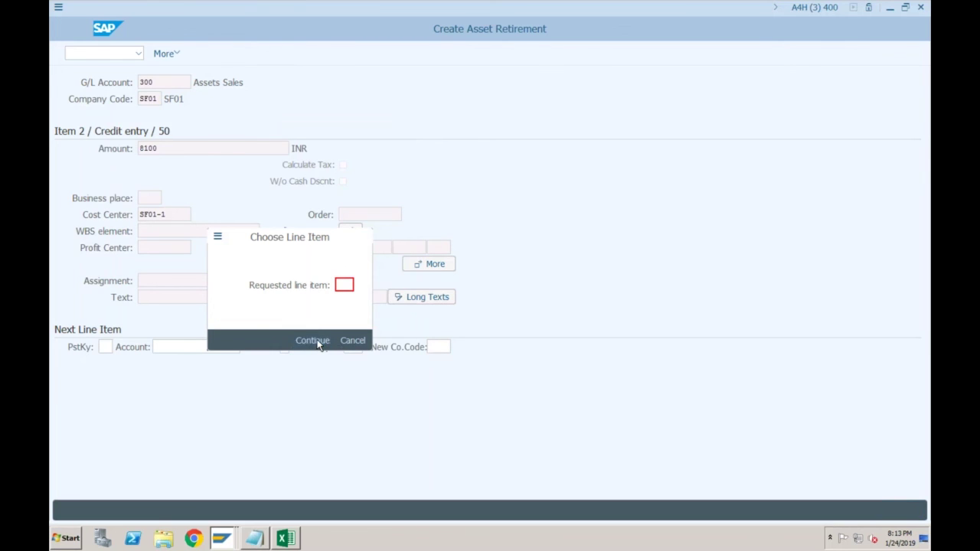
Dismiss the line item request and try to post the customer invoice, accepting the account assignment warning
click(353, 340)
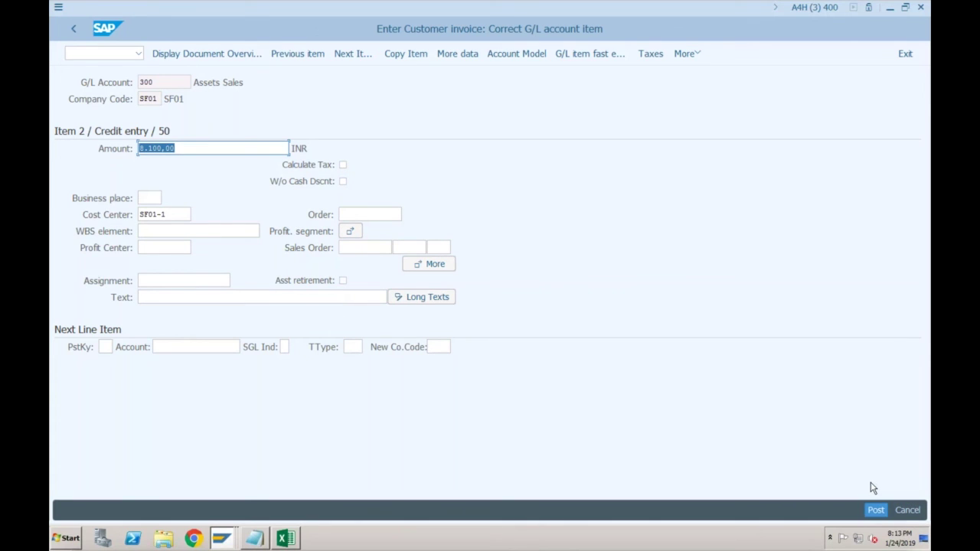
click(875, 511)
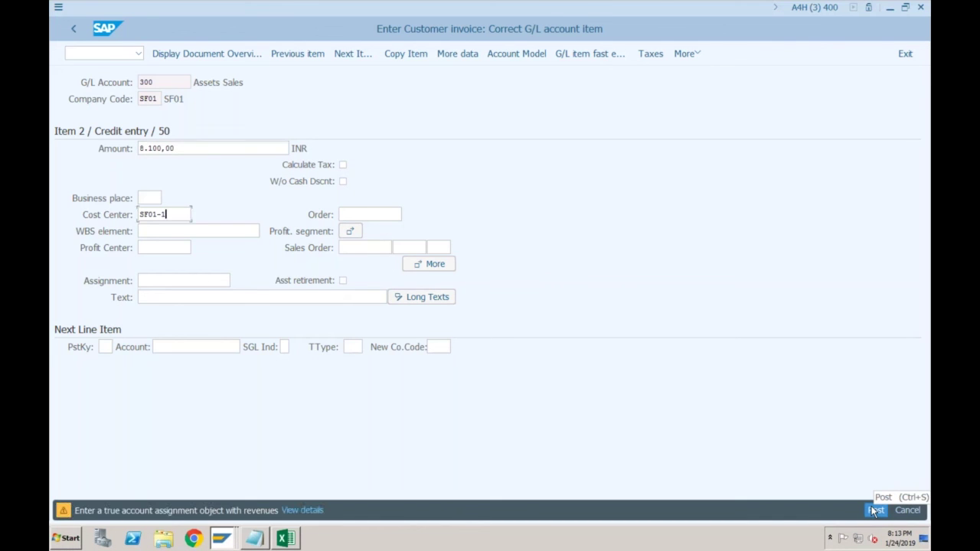
click(875, 510)
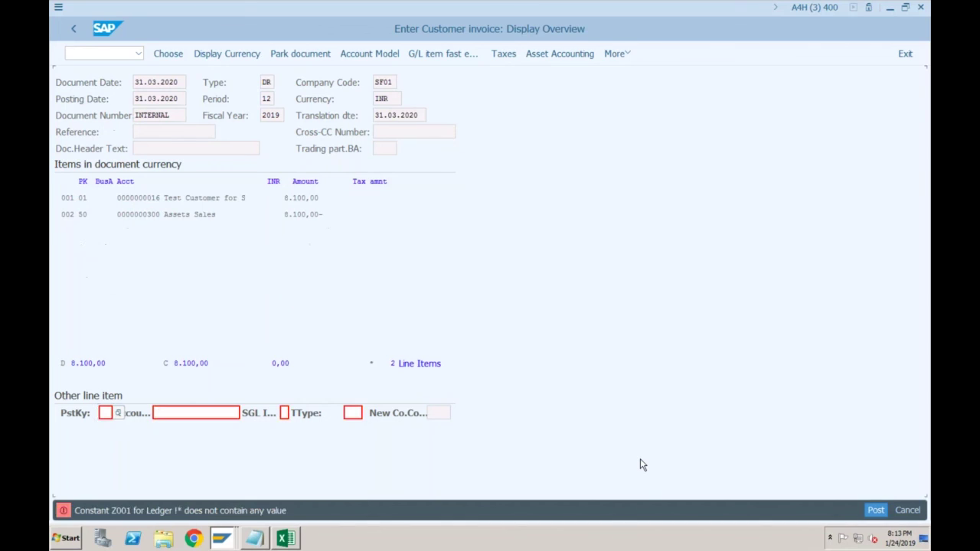